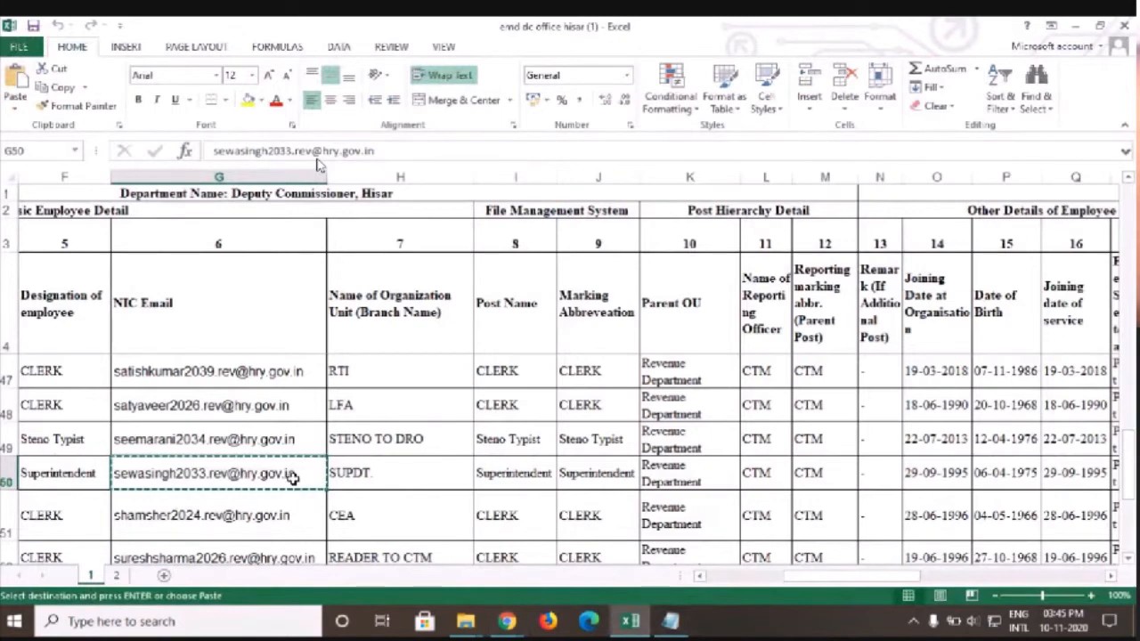
Select the user name before the @ in cell G50's e-mail and bring up the eOffice login page
double_click(228, 473)
left_click_drag(228, 473, 113, 473)
key("ctrl+c")
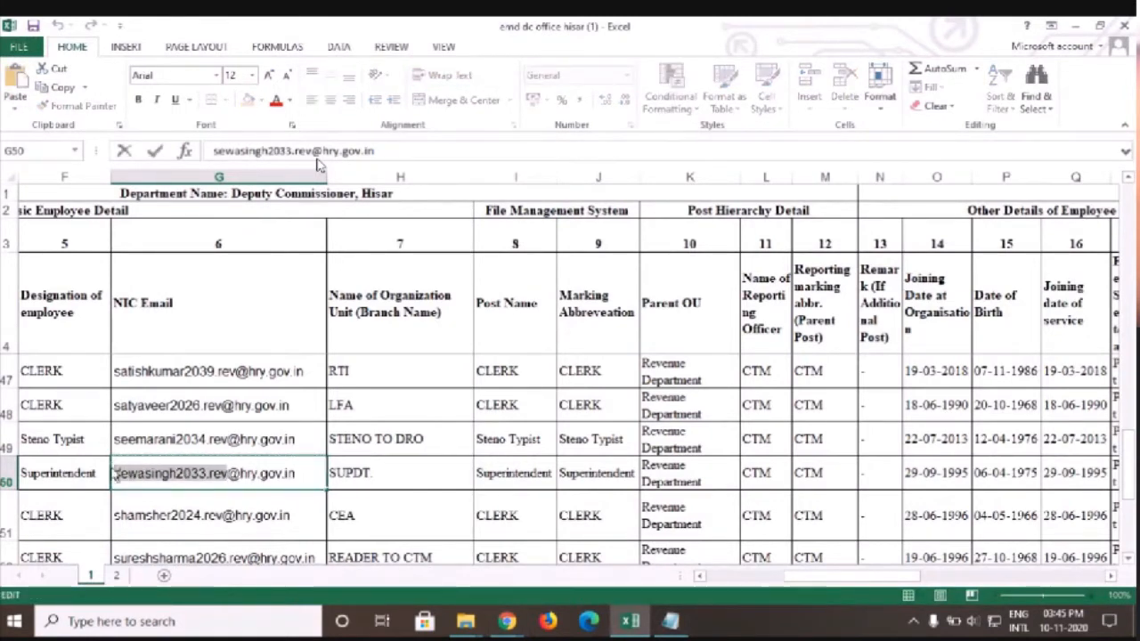
left_click(507, 622)
left_click(385, 577)
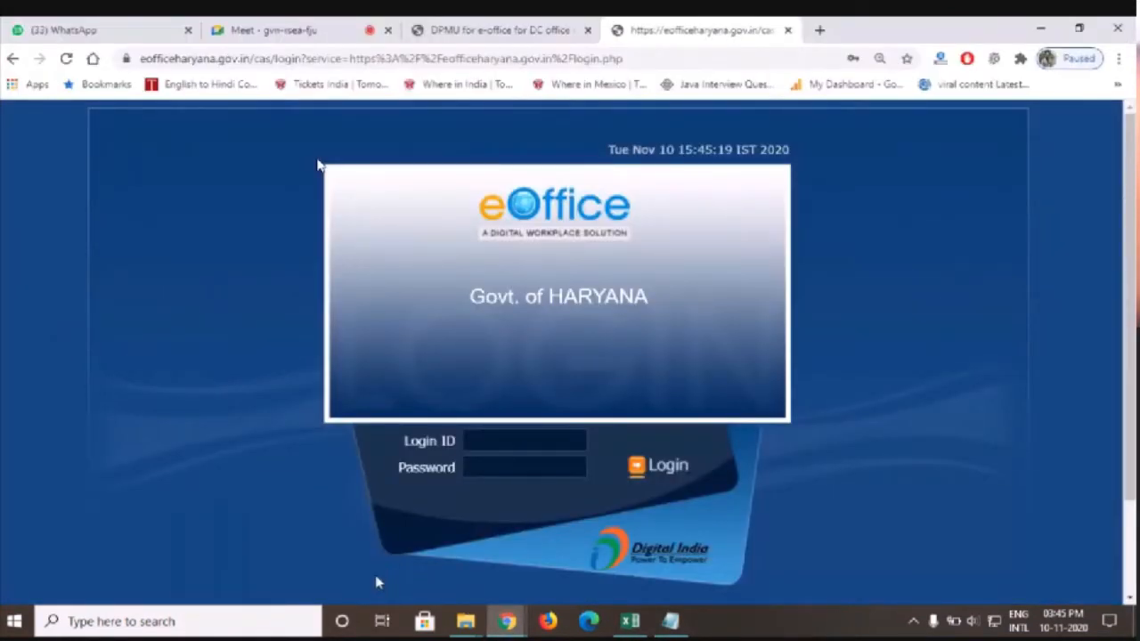
Paste the user name into Login ID, enter the account password and log in to eOffice Haryana
left_click(502, 434)
key("ctrl+v")
left_click(539, 468)
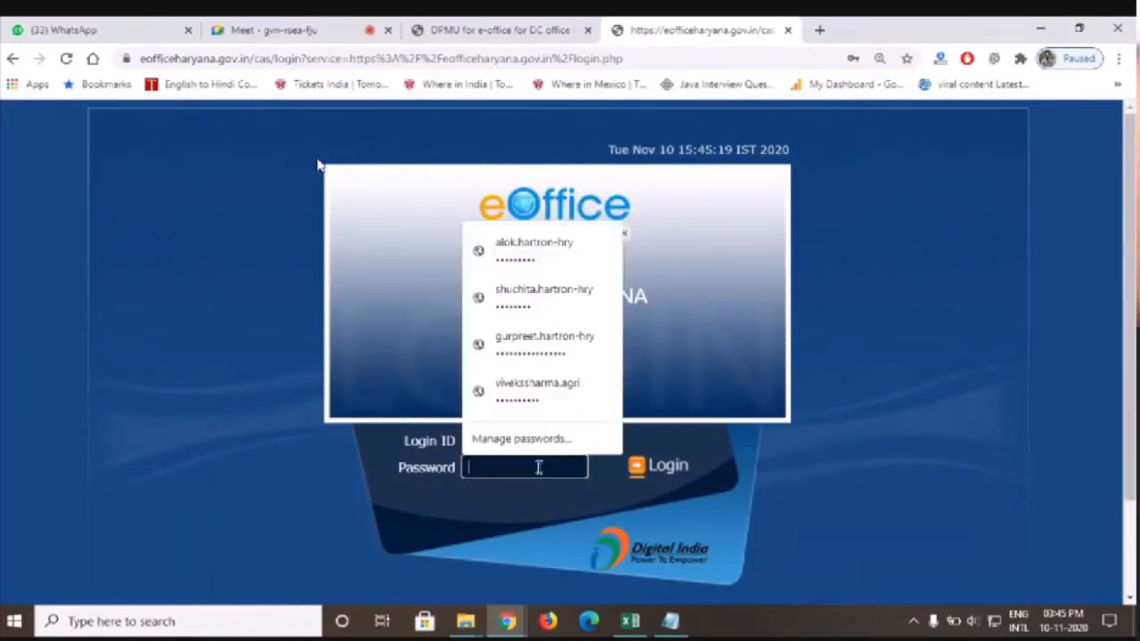
left_click(483, 24)
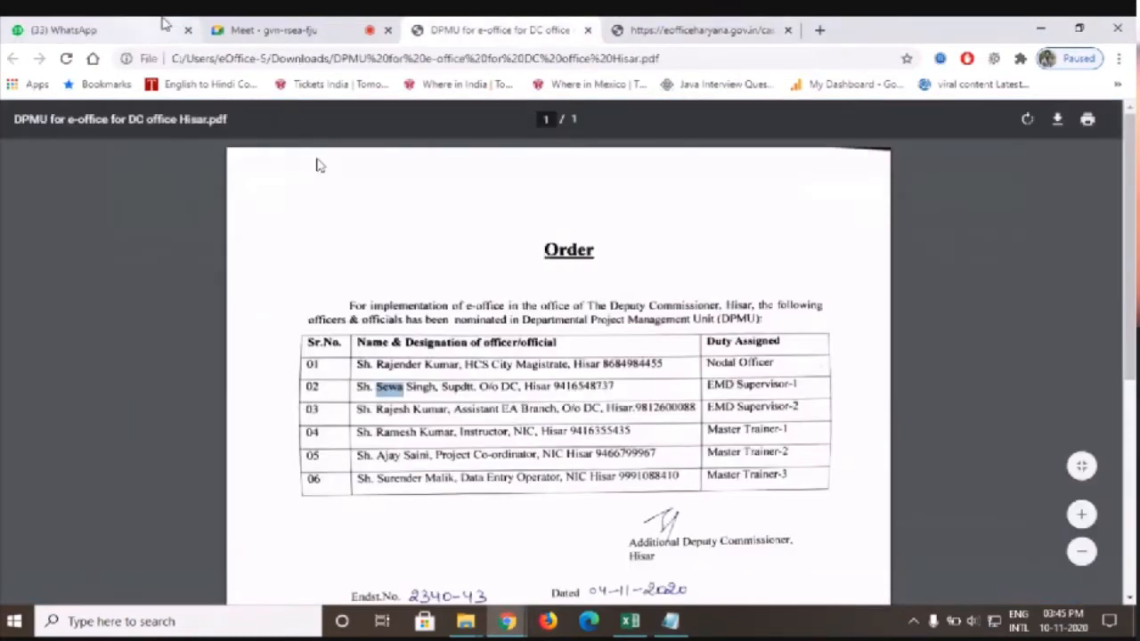
left_click(267, 29)
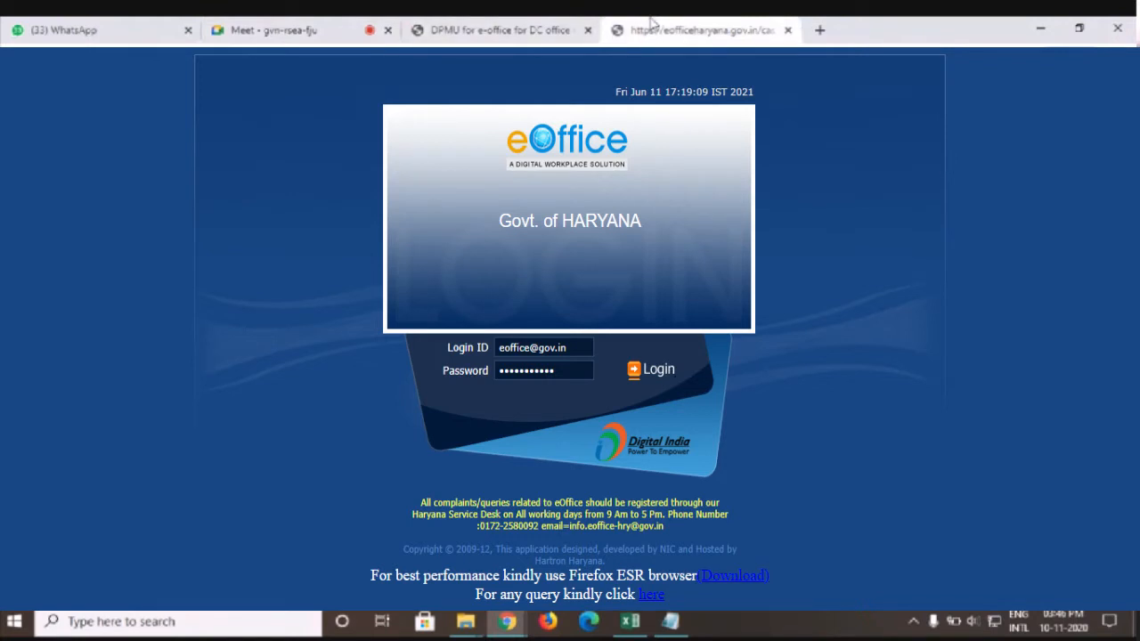
key("Return")
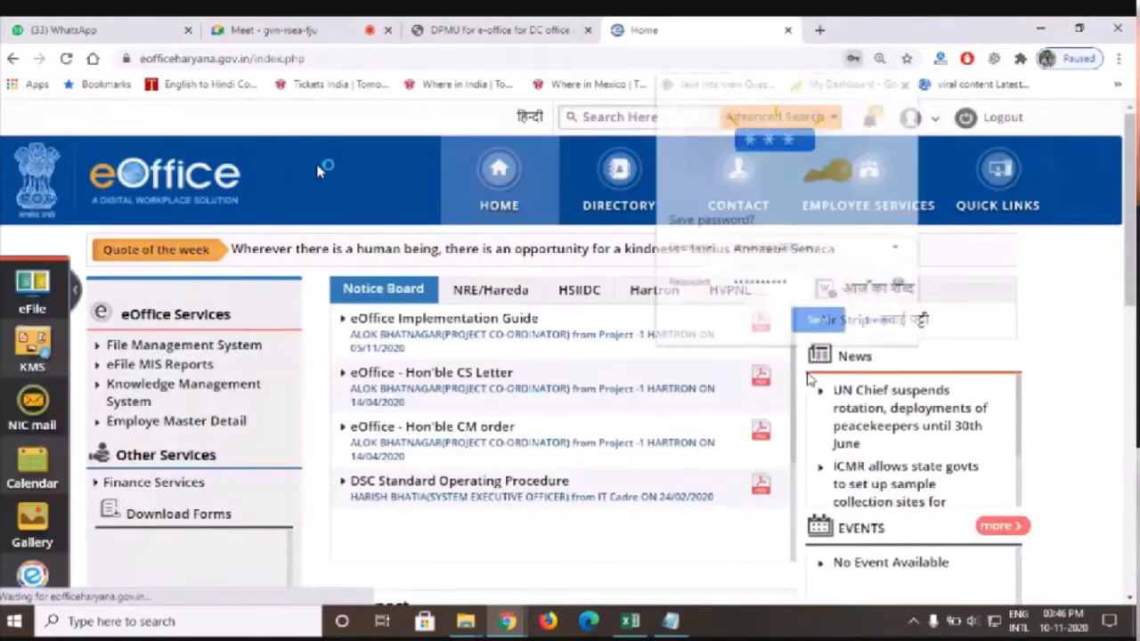
Dismiss the save-password prompt, reset the page zoom to 100%, and open Employe Master Detail
left_click(908, 80)
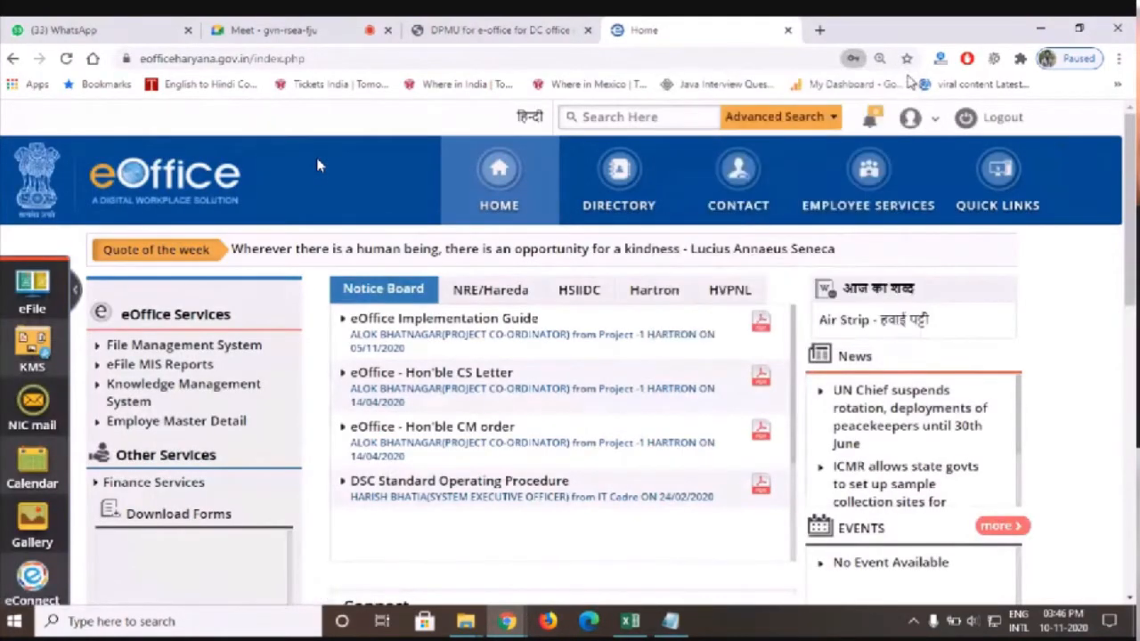
key("ctrl+minus")
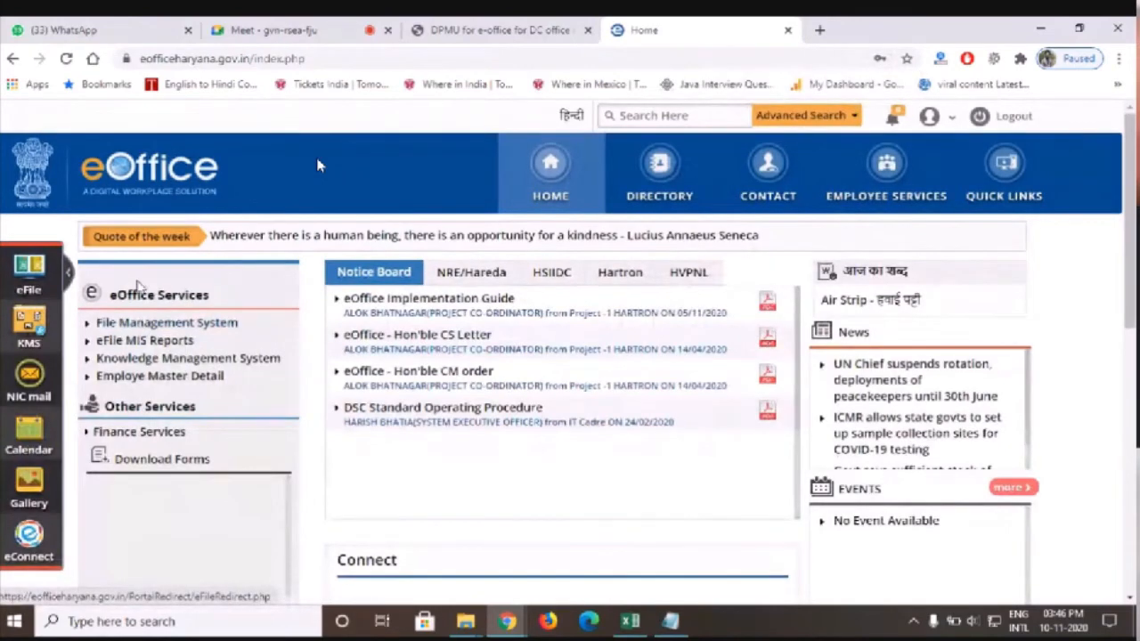
key("ctrl+plus")
key("ctrl+plus")
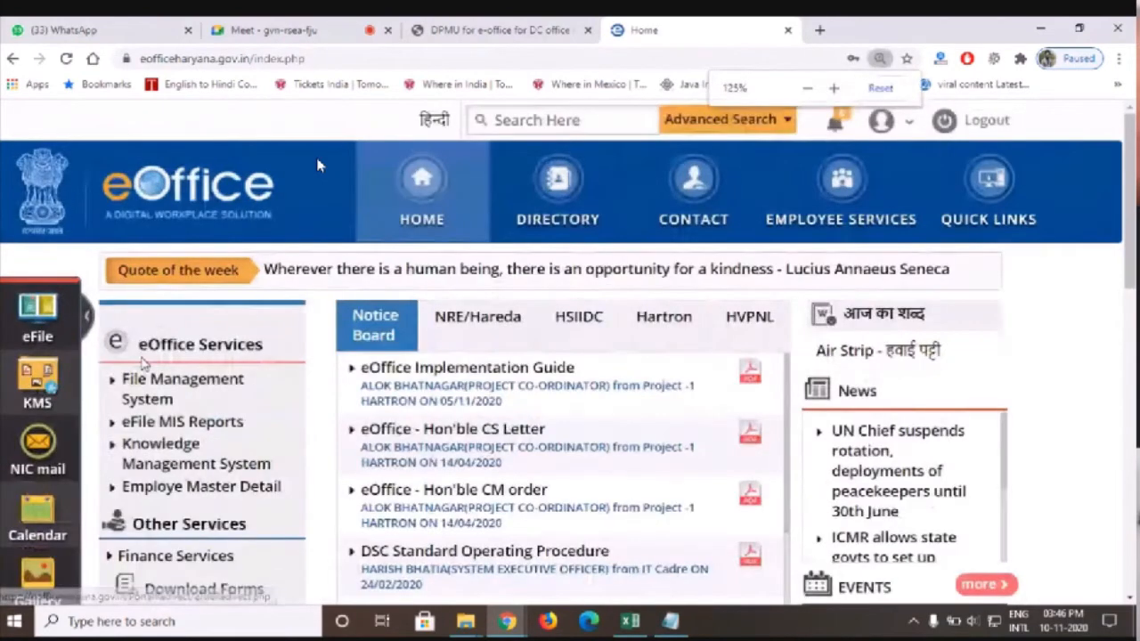
key("ctrl+minus")
key("ctrl+minus")
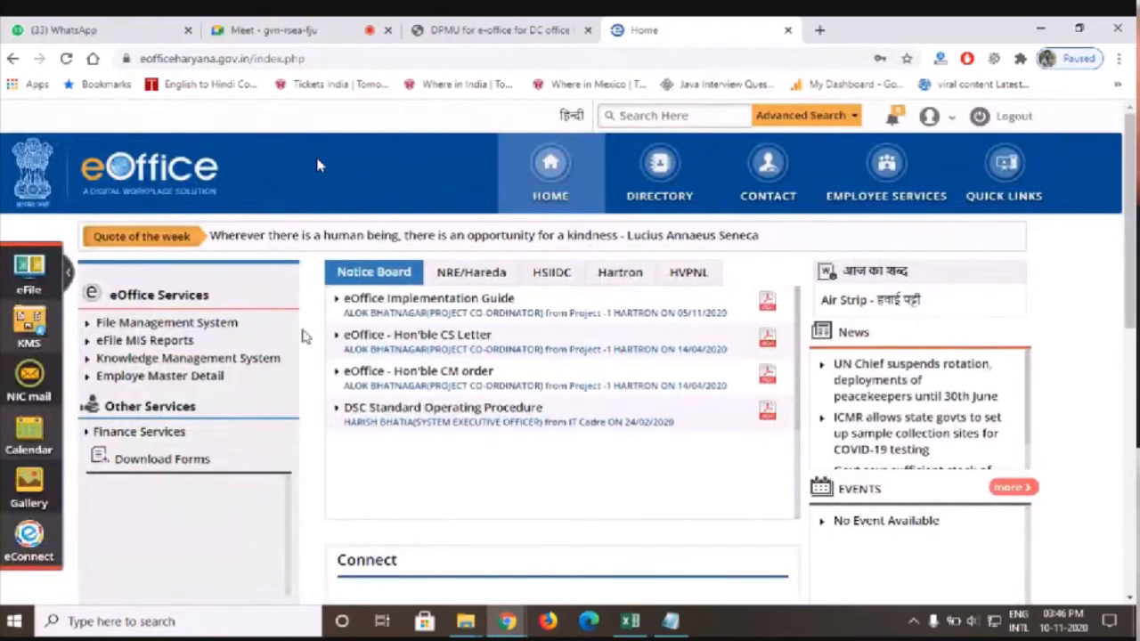
left_click(135, 378)
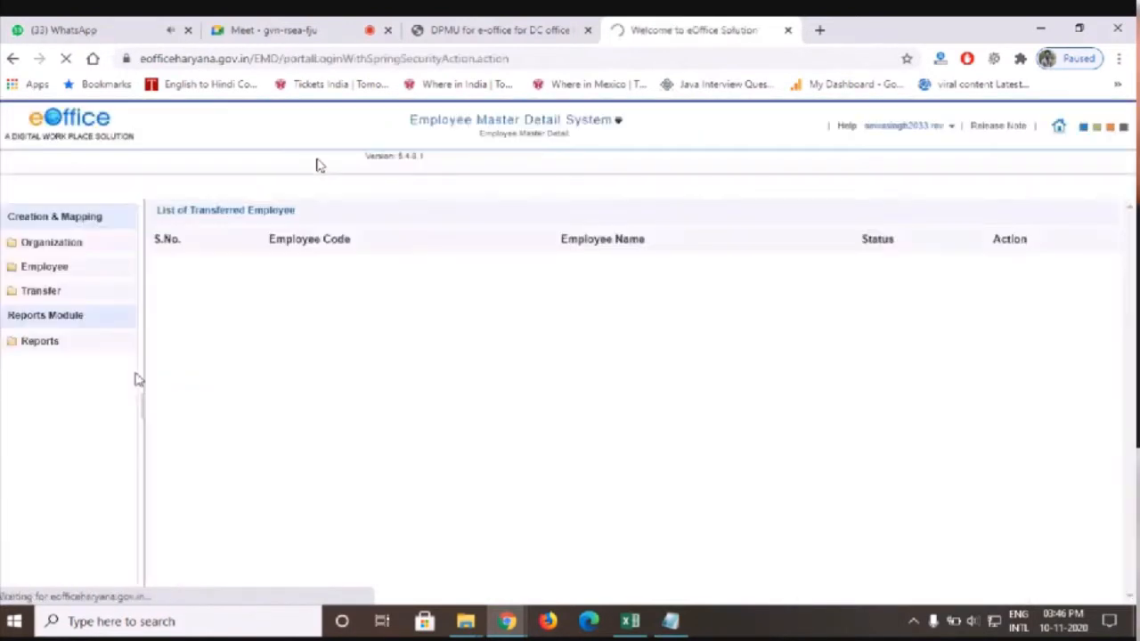
After checking the DPMU order PDF, expand the Organization section in the left menu
key("ctrl+plus")
key("ctrl+plus")
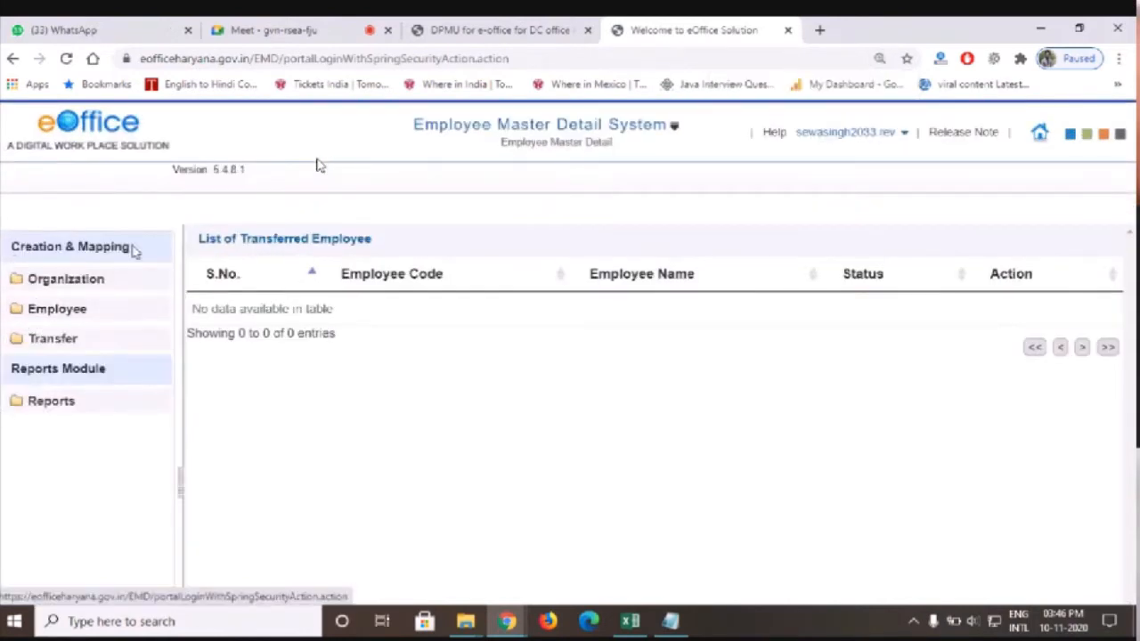
key("ctrl+0")
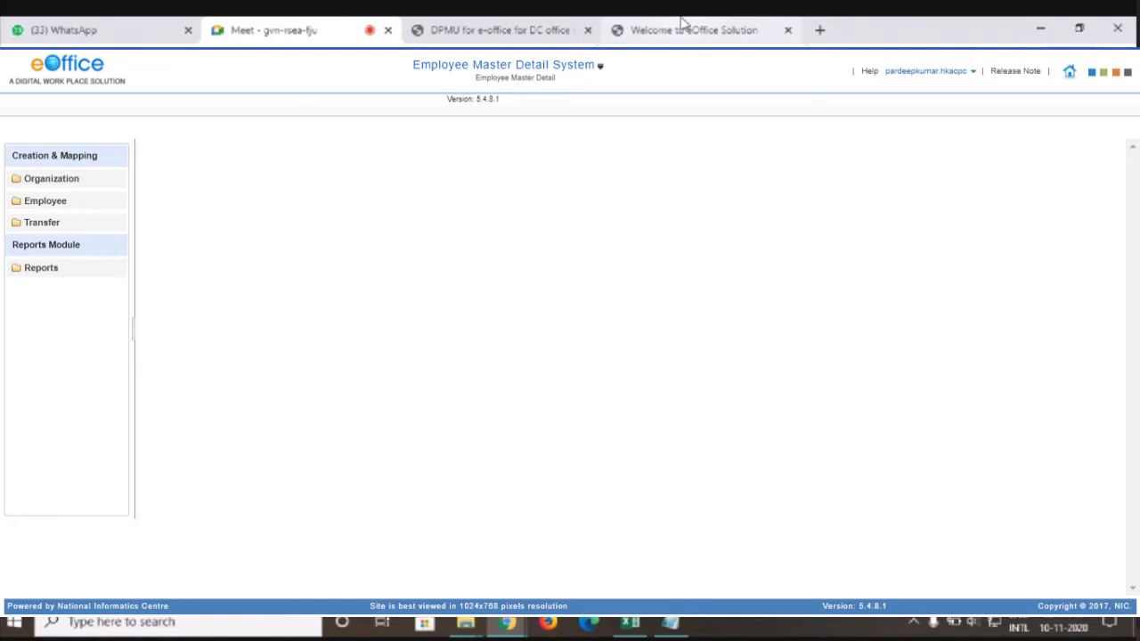
left_click(579, 21)
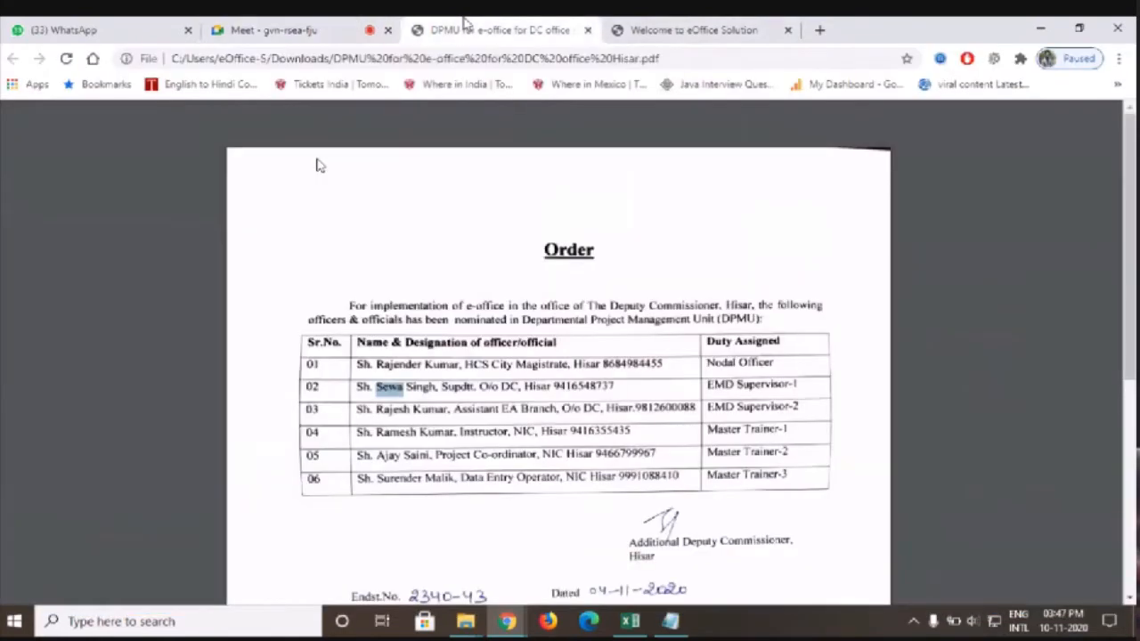
left_click(679, 27)
left_click(80, 243)
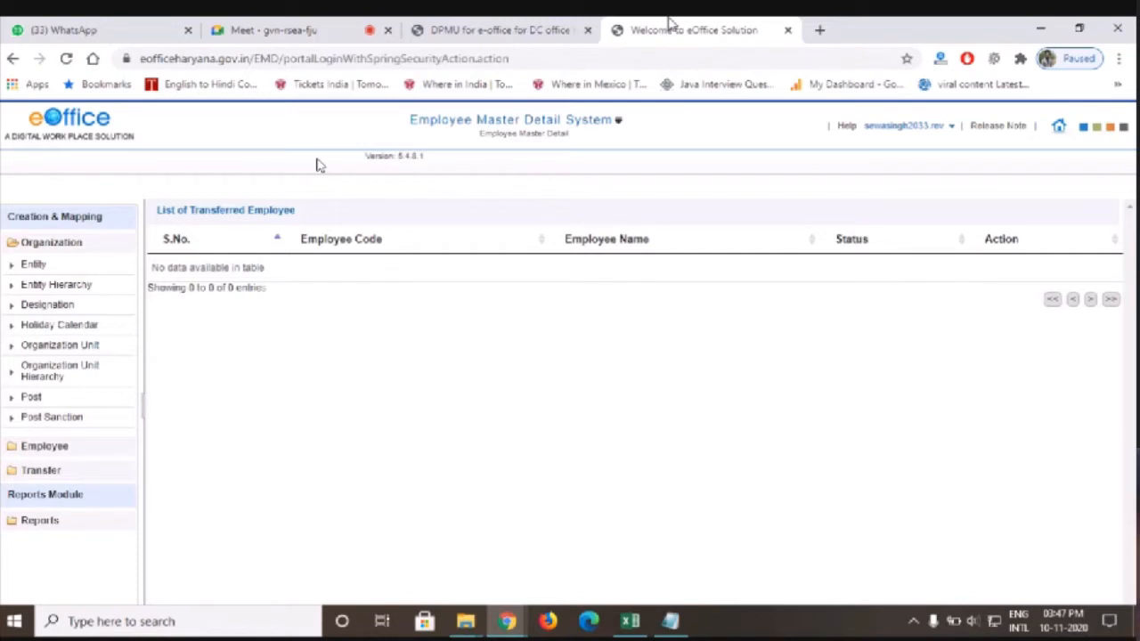
left_click(225, 27)
left_click(682, 27)
left_click(629, 621)
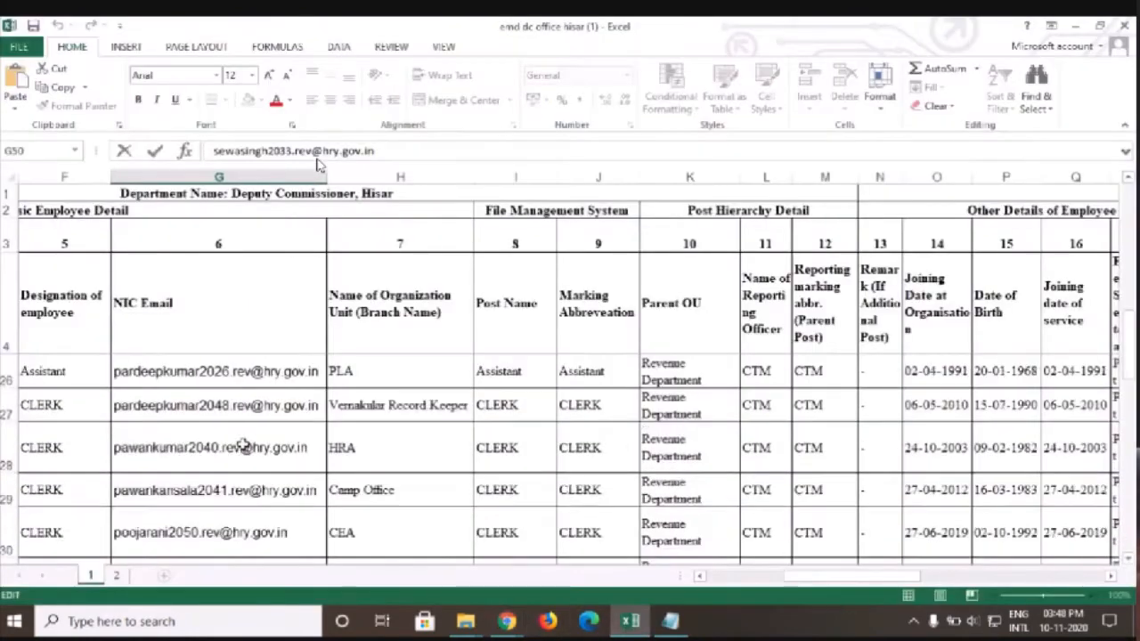
key("alt+Tab")
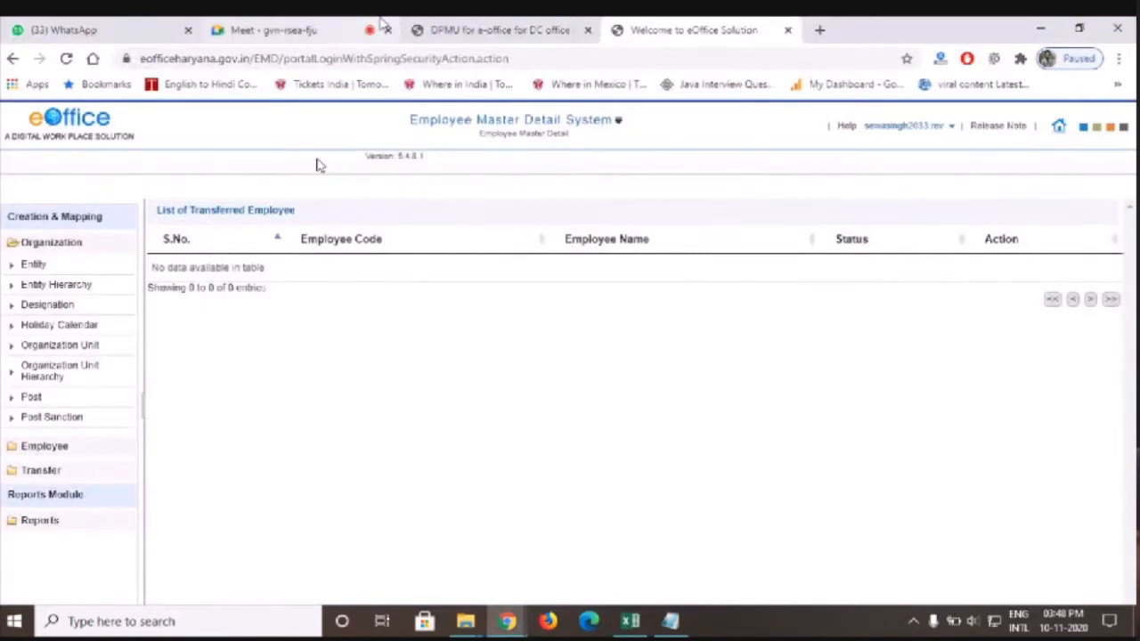
left_click(304, 24)
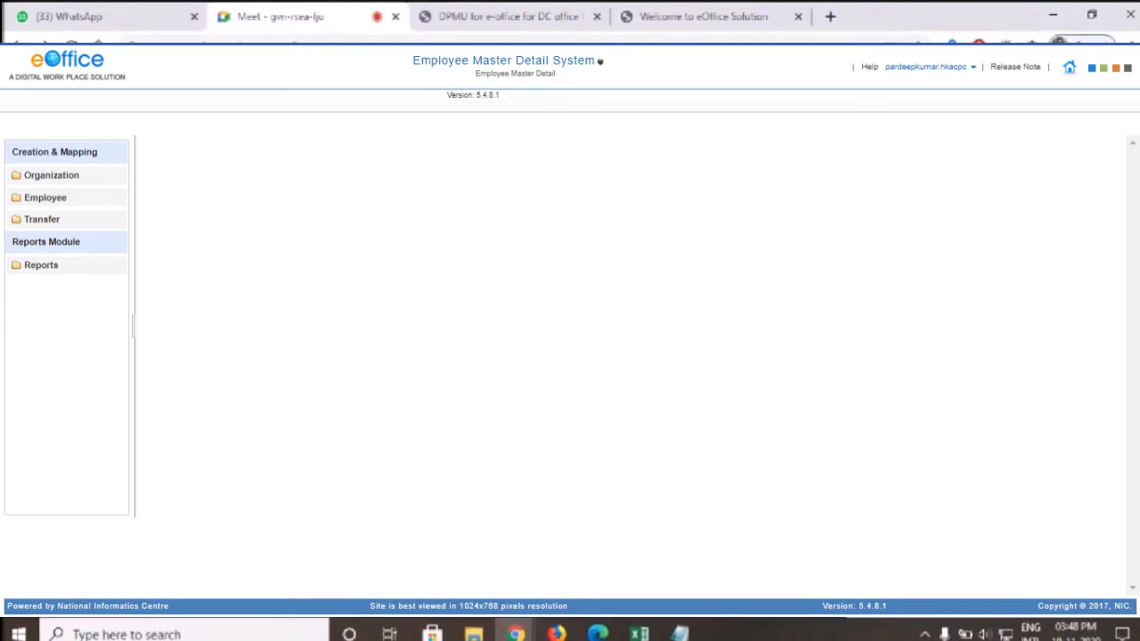
left_click(690, 12)
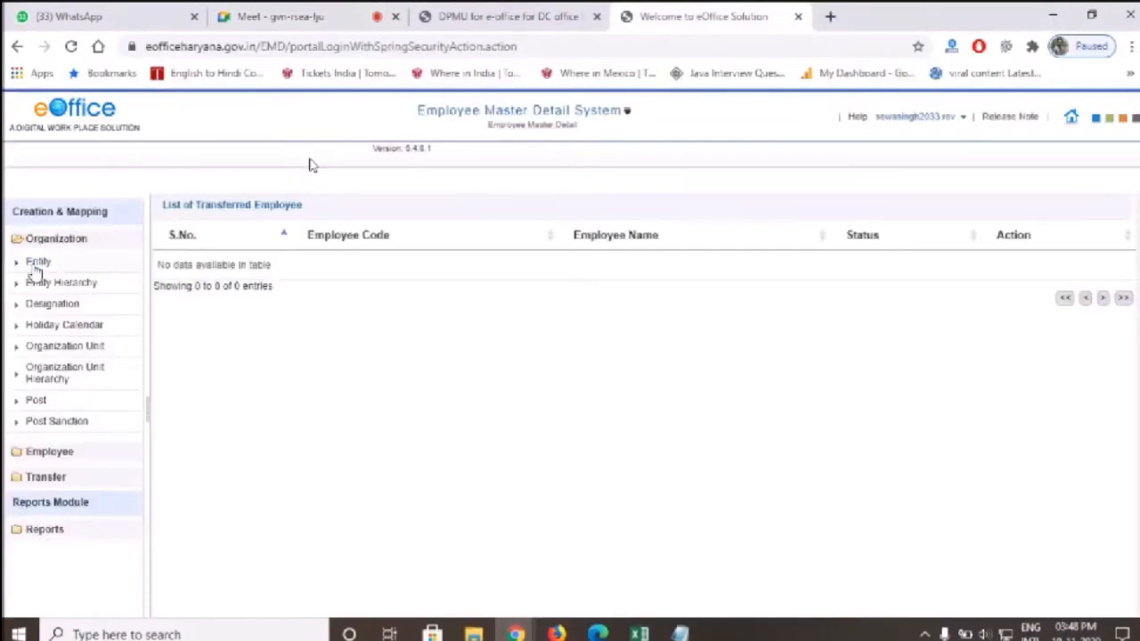
In Entity Type Mapping, add Department, OFFICE and BRANCH to the organisation's entity types
left_click(35, 266)
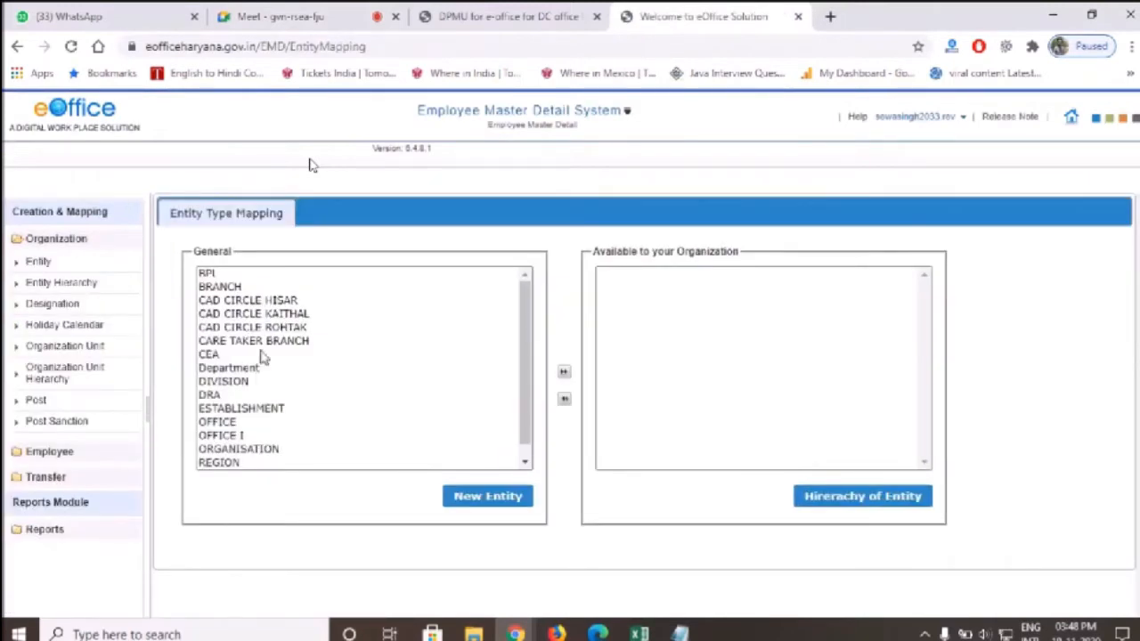
left_click(294, 368)
left_click(564, 371)
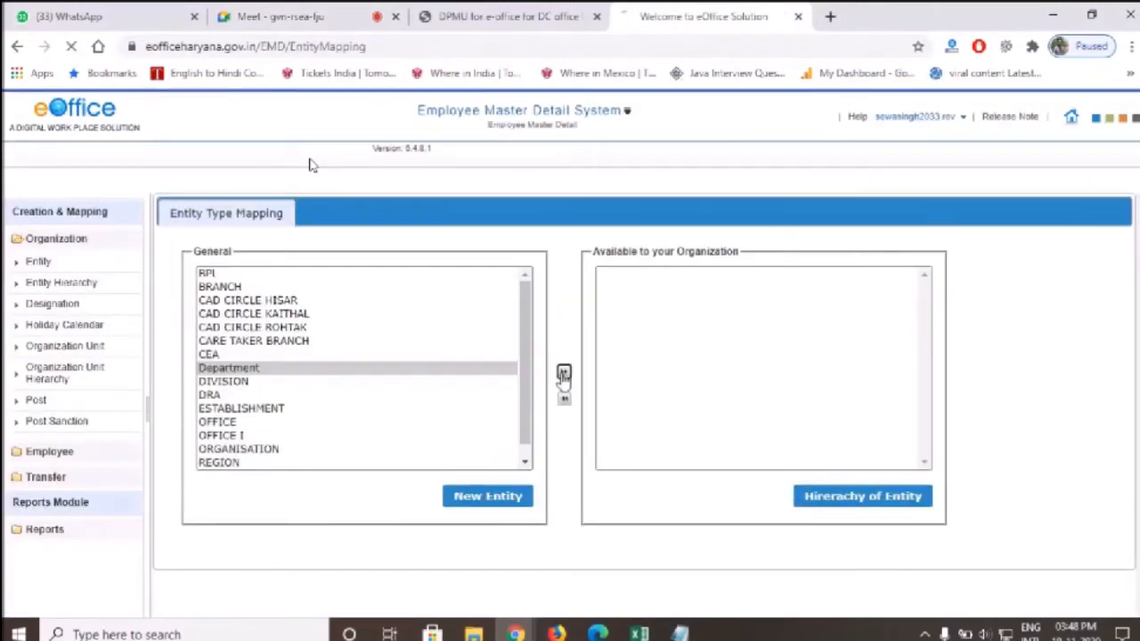
left_click(223, 320)
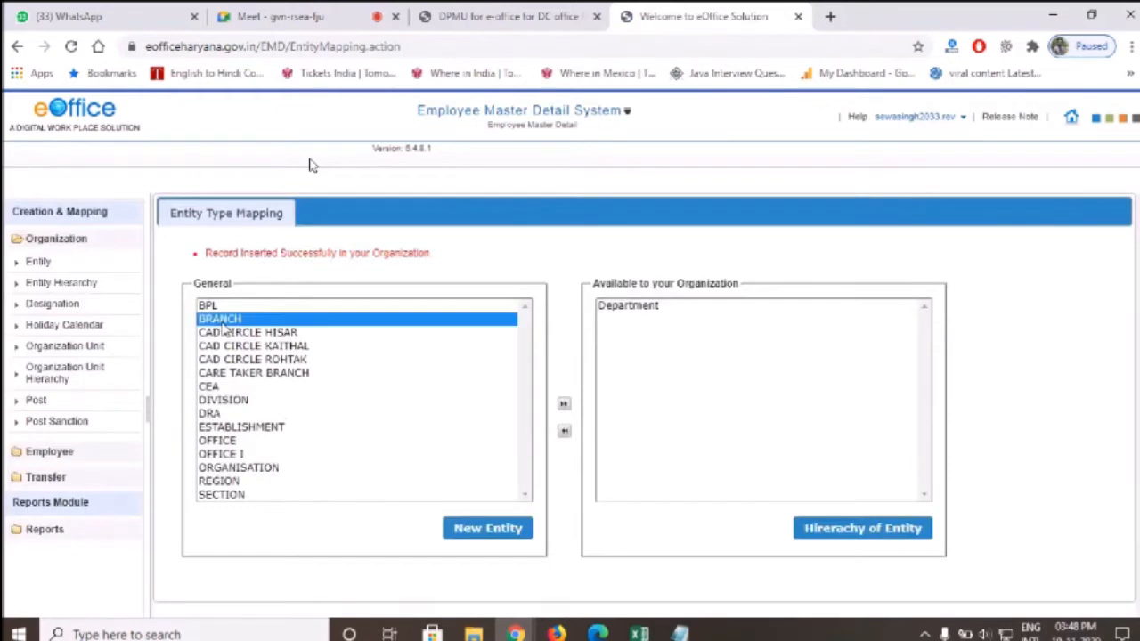
left_click(252, 440)
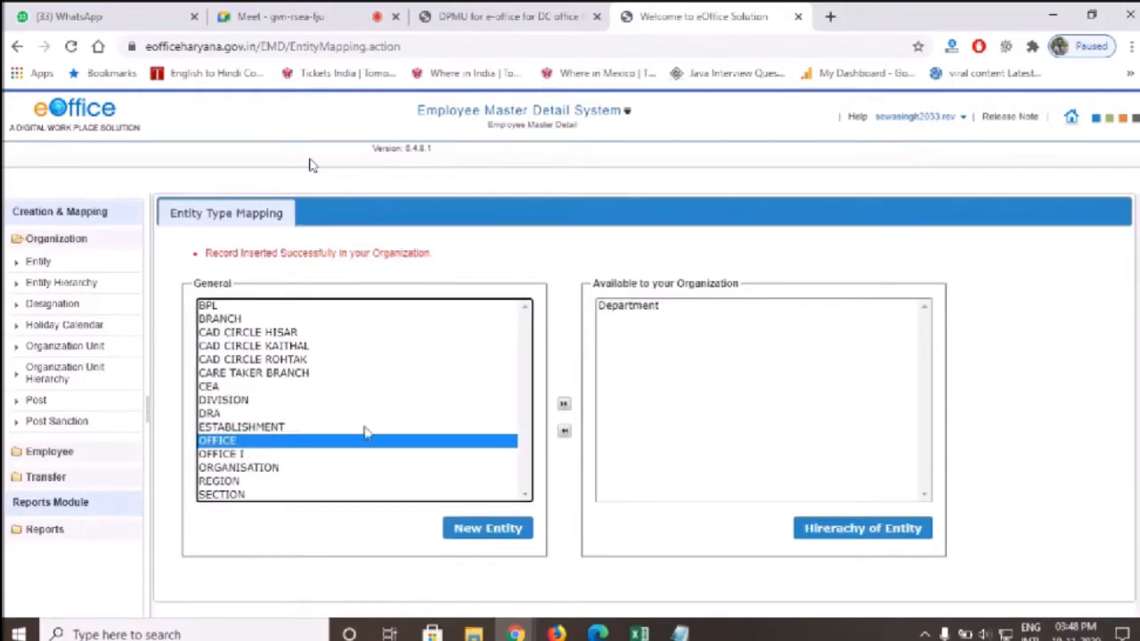
left_click(563, 405)
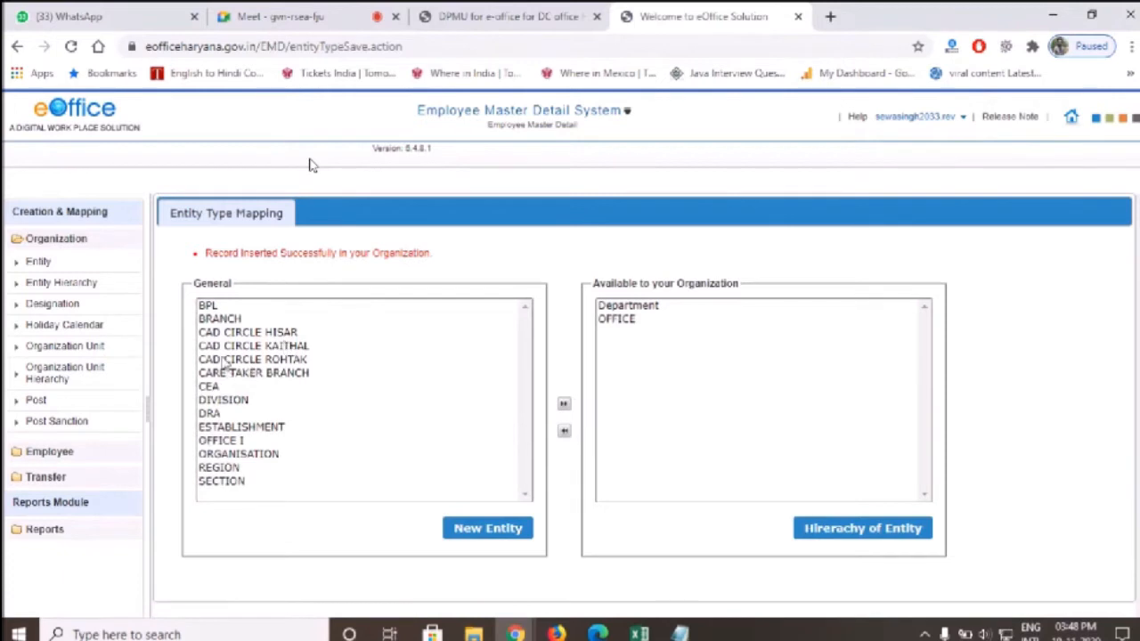
left_click(225, 321)
left_click(565, 406)
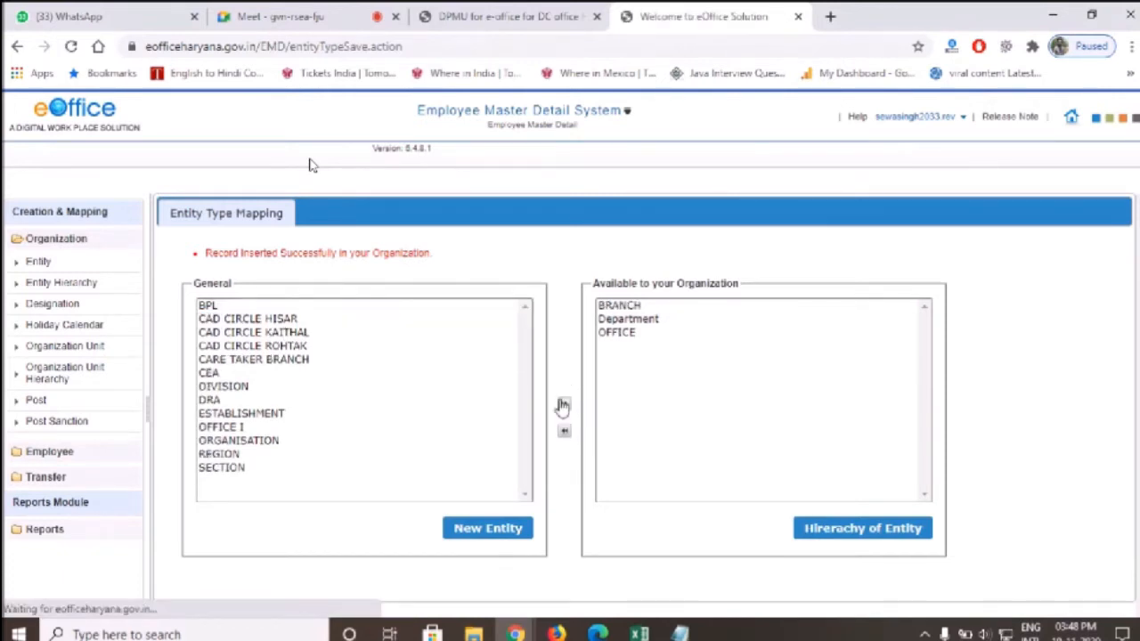
Review the mapped BRANCH, Department and OFFICE entity types, then go to Entity Hierarchy
left_click(625, 307)
left_click(628, 318)
left_click(628, 332)
left_click(627, 306)
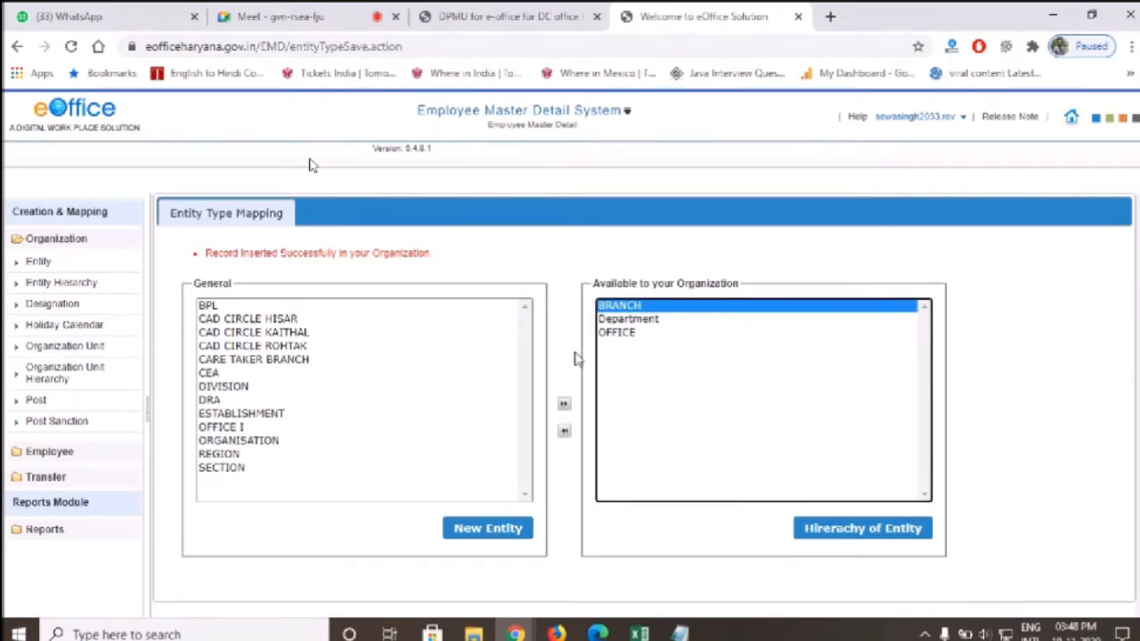
key("ctrl+plus")
key("ctrl+plus")
key("ctrl+plus")
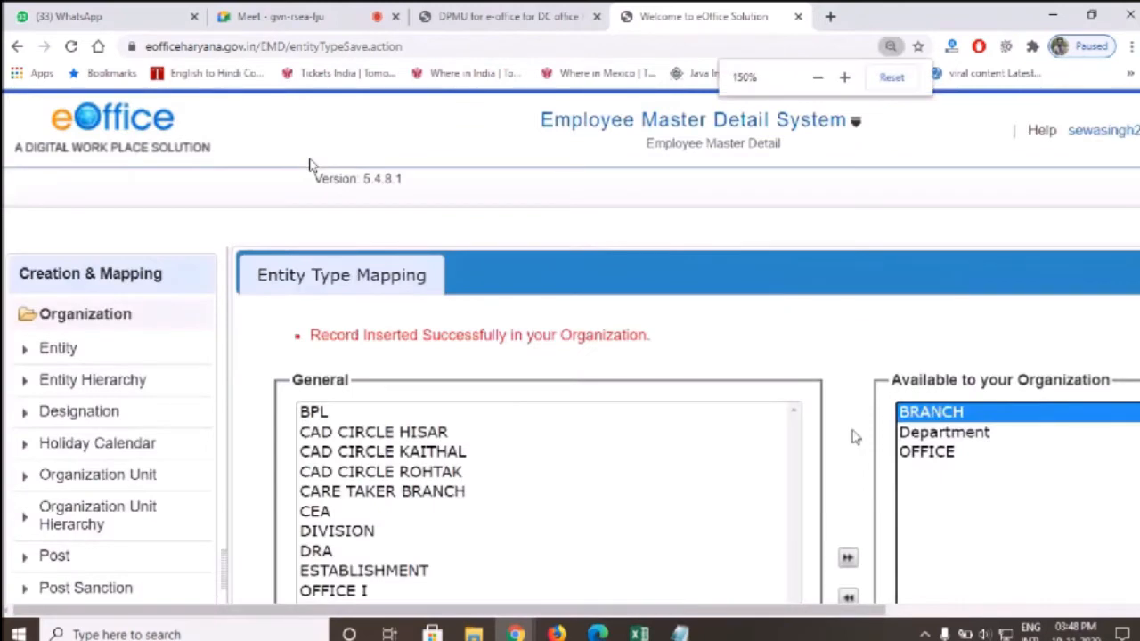
key("ctrl+minus")
key("ctrl+minus")
left_click_drag(657, 301, 818, 302)
left_click(817, 303)
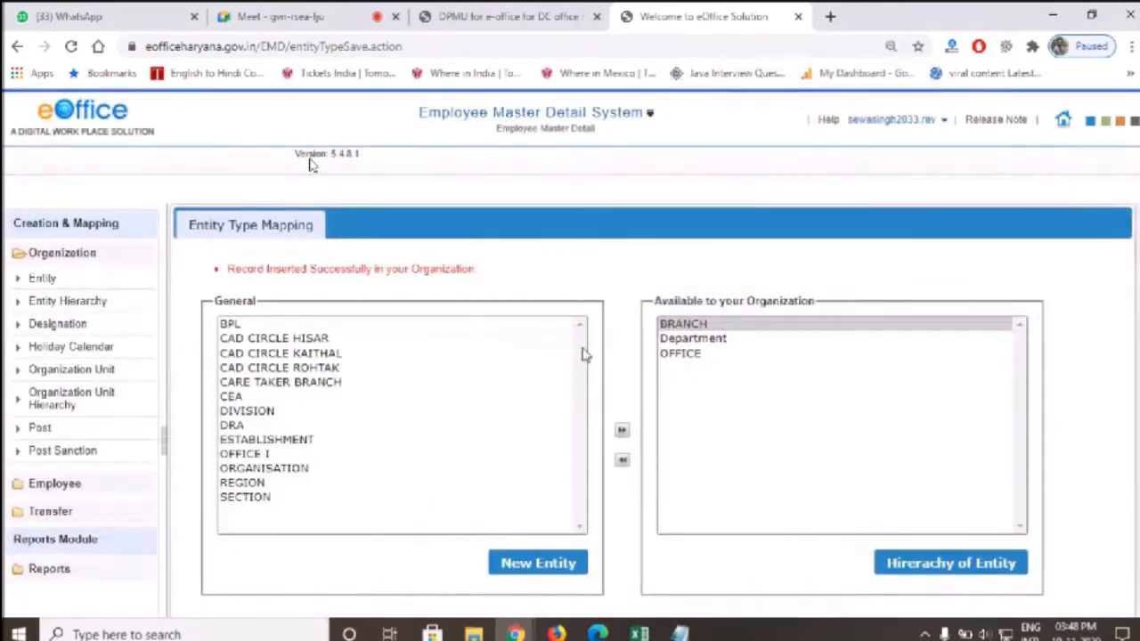
left_click(250, 355)
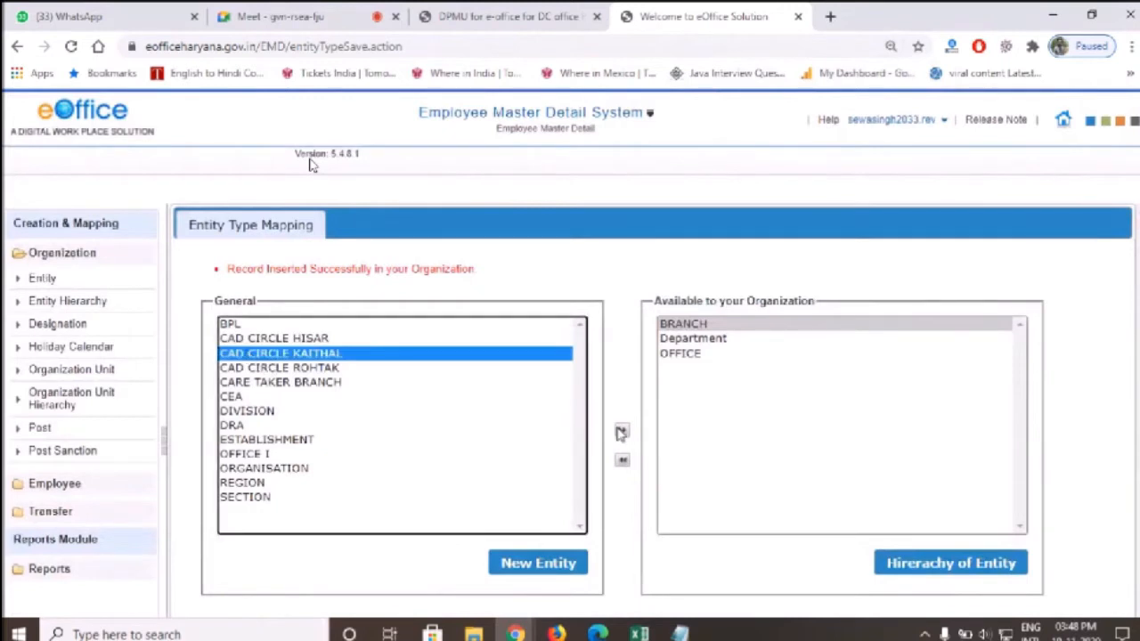
left_click(712, 339)
left_click_drag(735, 417, 735, 378)
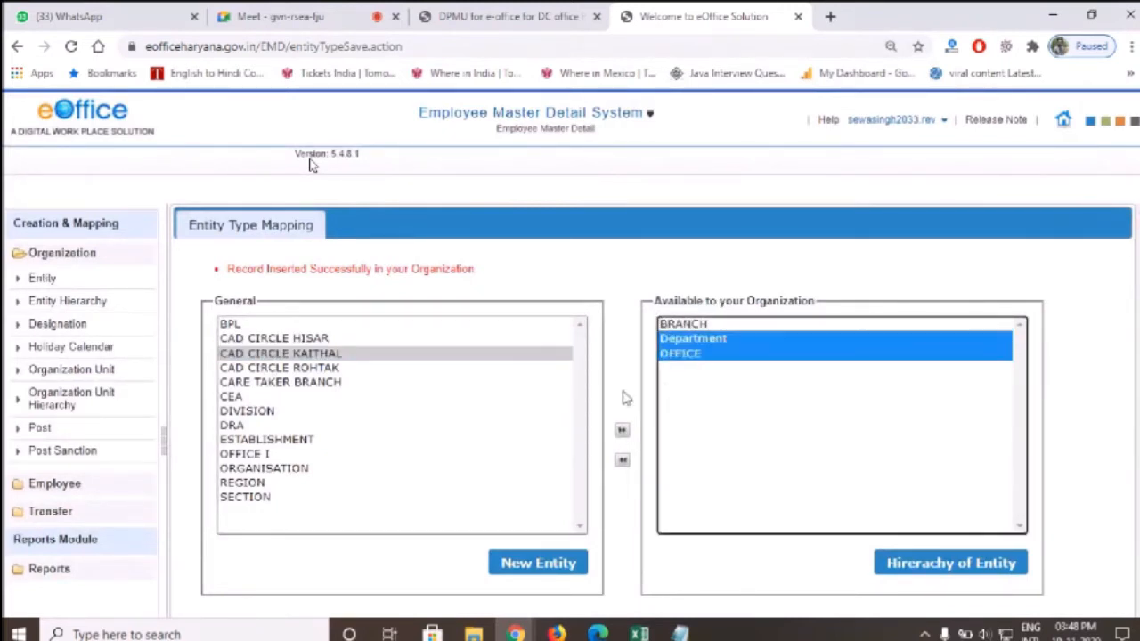
left_click(66, 301)
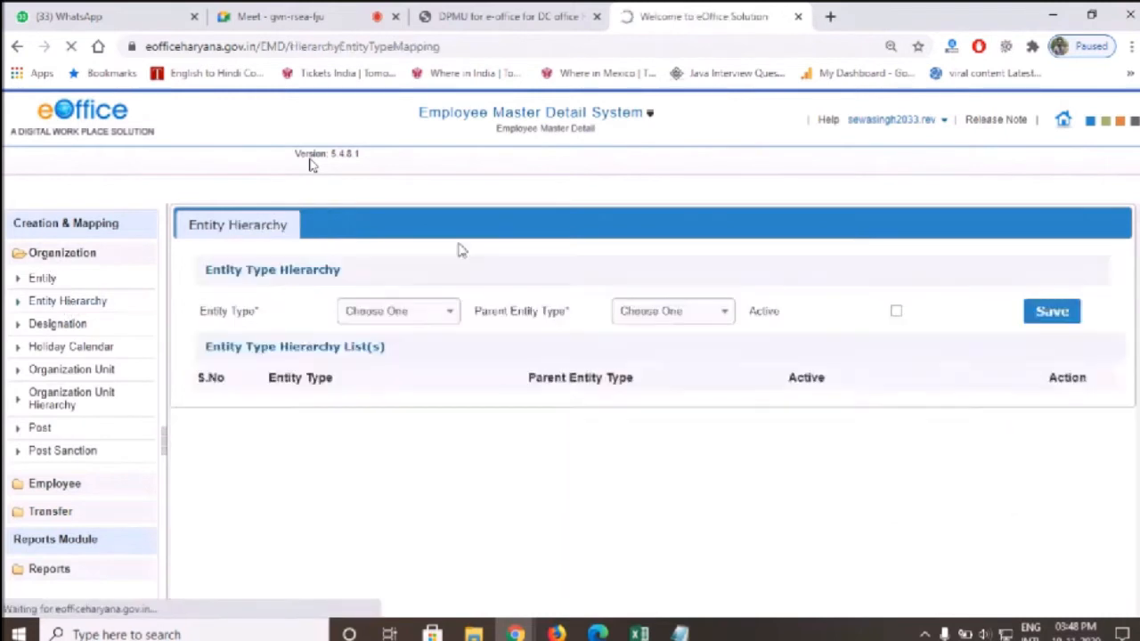
Save an active Entity Hierarchy entry with Department as both entity and parent type
left_click(356, 310)
left_click(397, 390)
left_click(641, 313)
left_click(661, 388)
left_click(896, 311)
left_click(1076, 311)
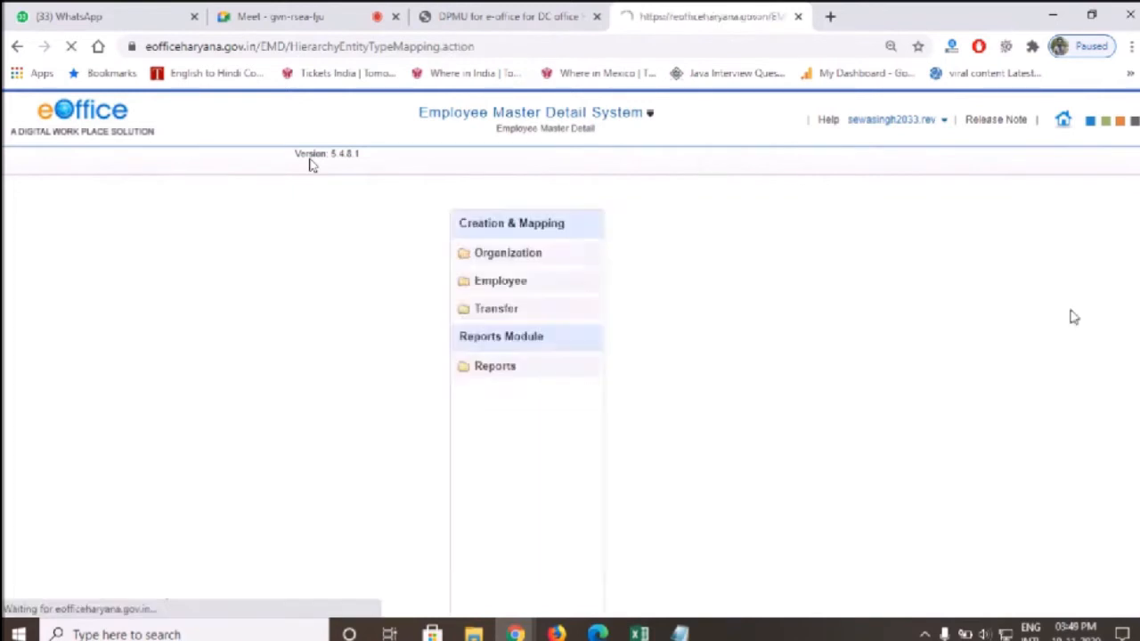
Save a hierarchy entry placing OFFICE under Department
left_click(438, 347)
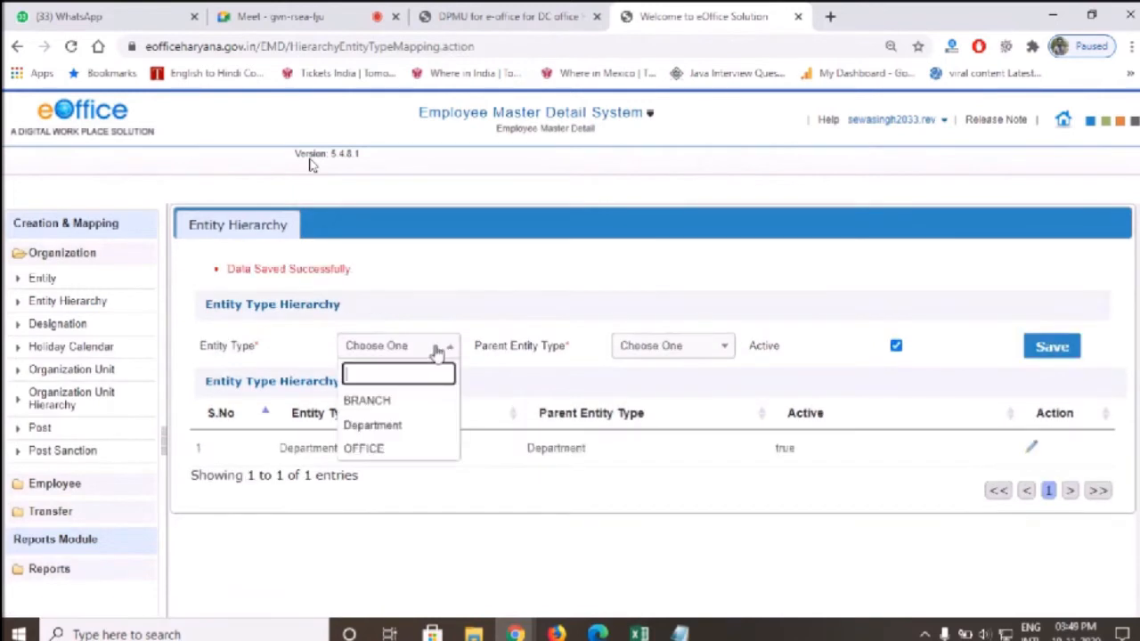
left_click(394, 457)
left_click(654, 357)
left_click(667, 425)
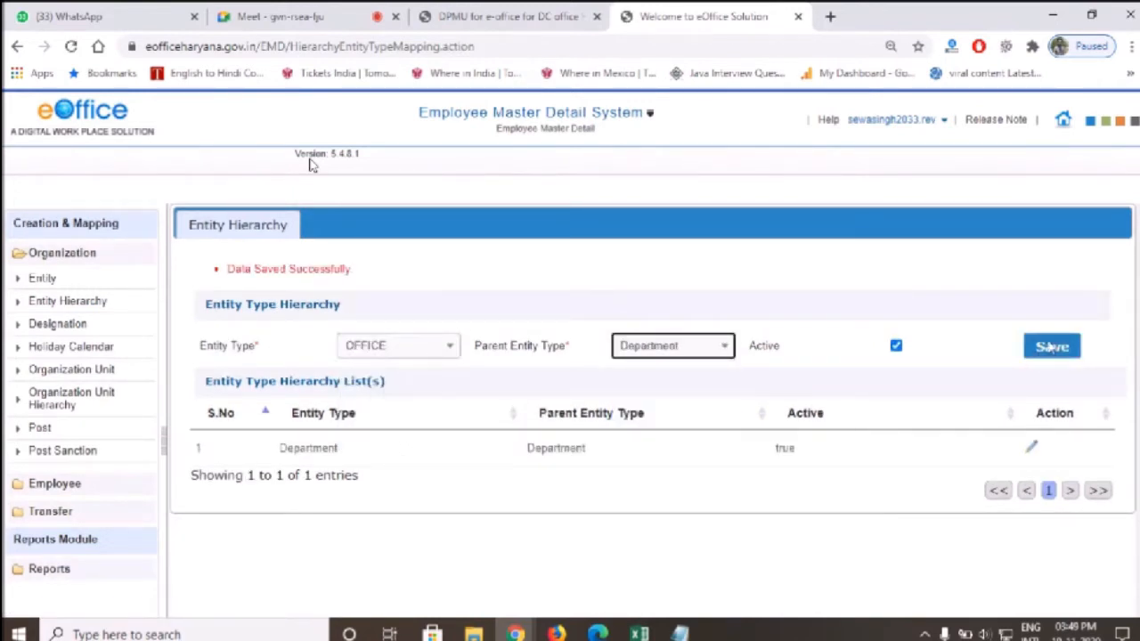
left_click(1051, 347)
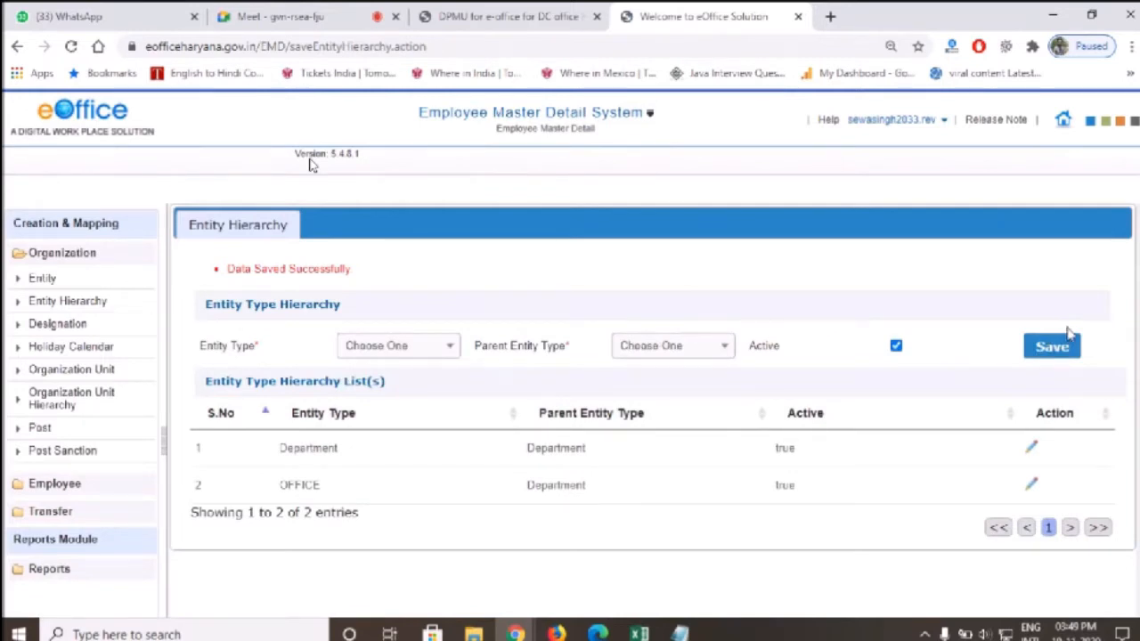
Save BRANCH under OFFICE, then pick the HARYANA calendar in Holiday Calendar Mapping
left_click(440, 348)
left_click(407, 397)
left_click(654, 352)
left_click(667, 451)
left_click(1051, 347)
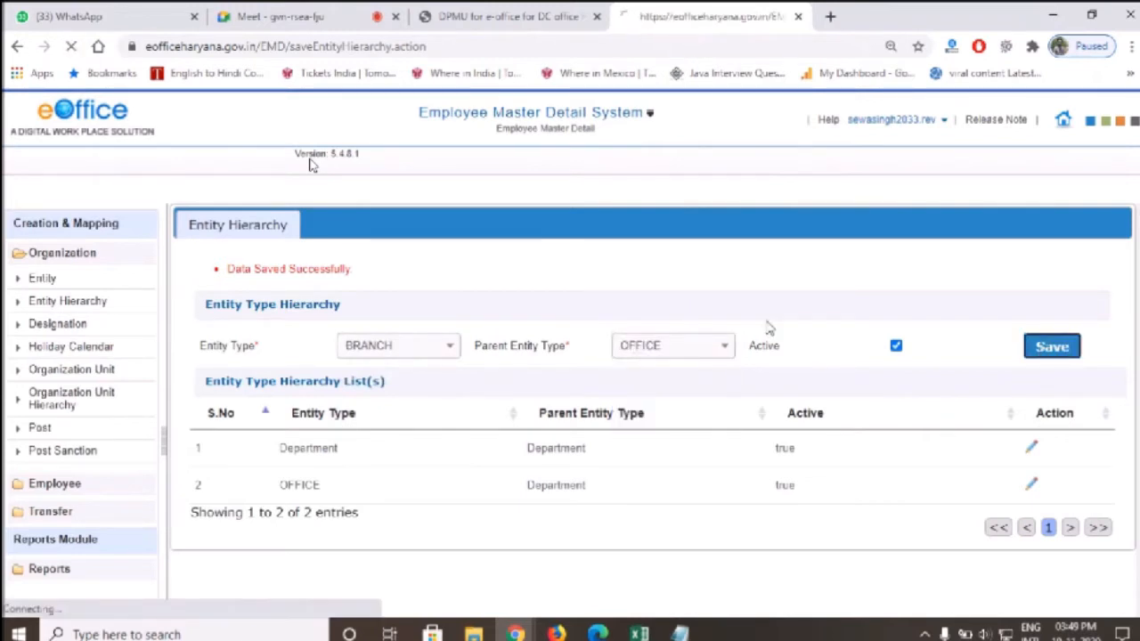
left_click(81, 349)
left_click(322, 330)
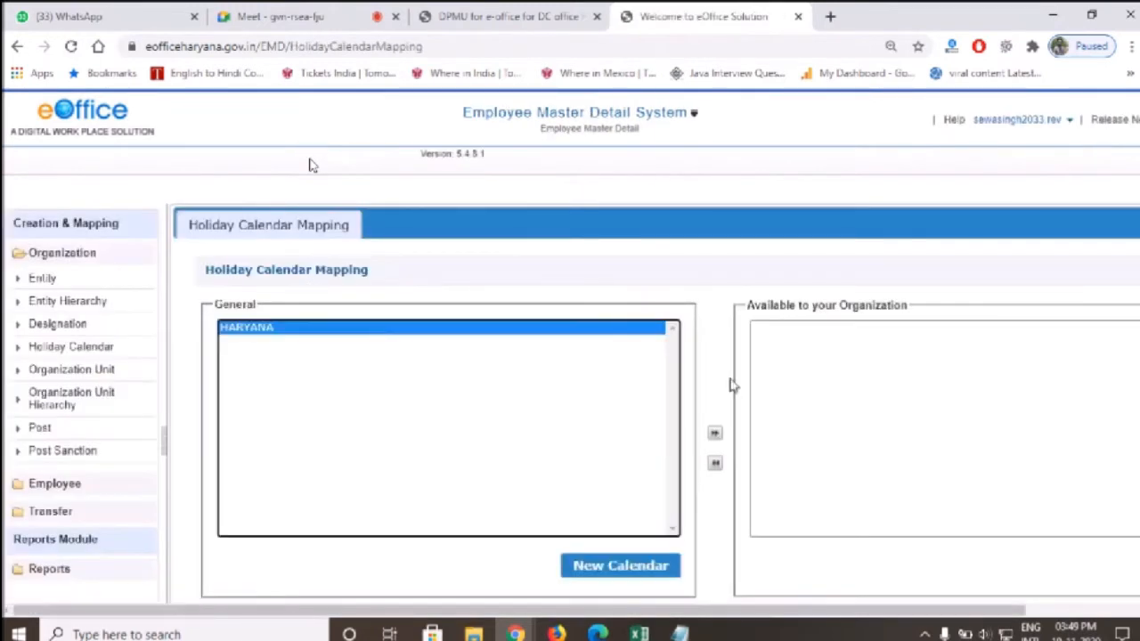
Map the HARYANA holiday calendar to the organisation and list all organisation units, finding none
left_click(714, 436)
key("ctrl+minus")
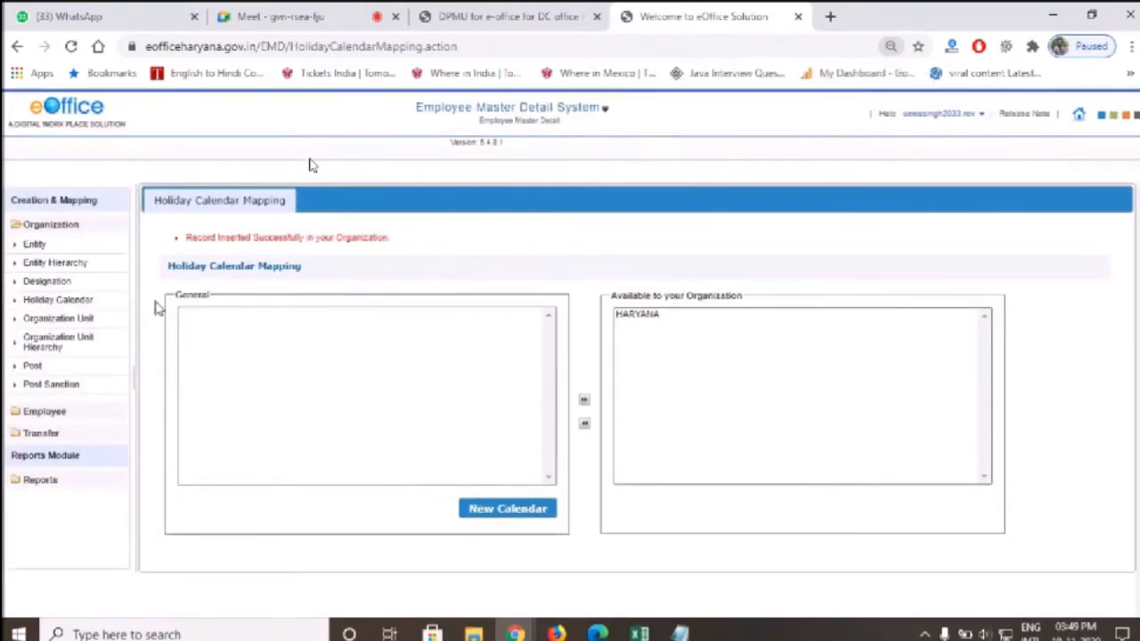
left_click(77, 321)
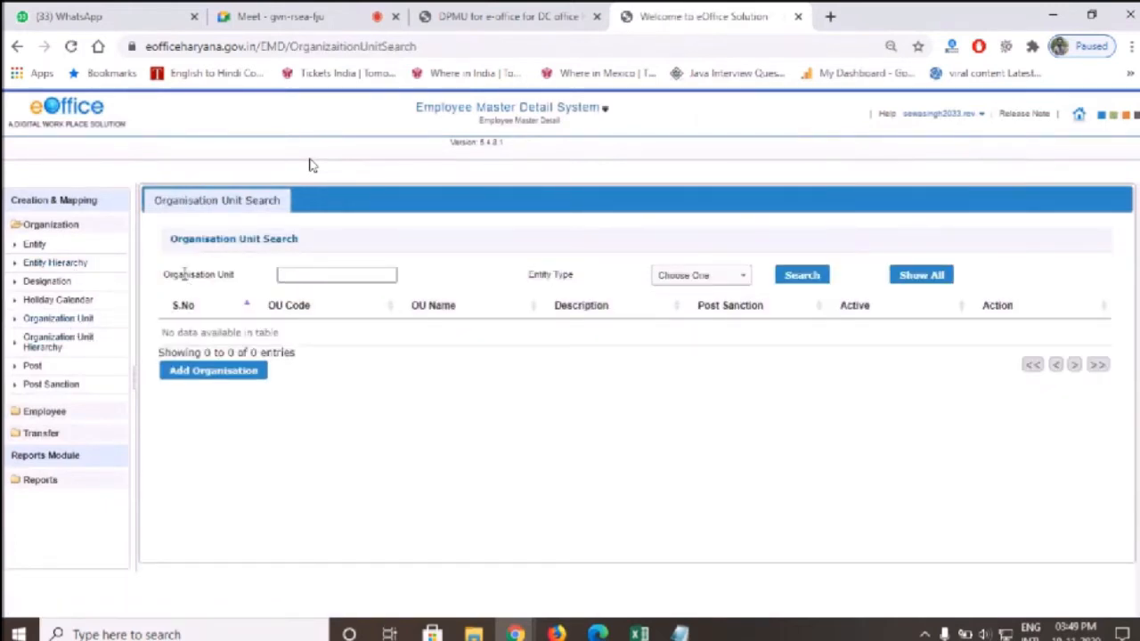
left_click(946, 276)
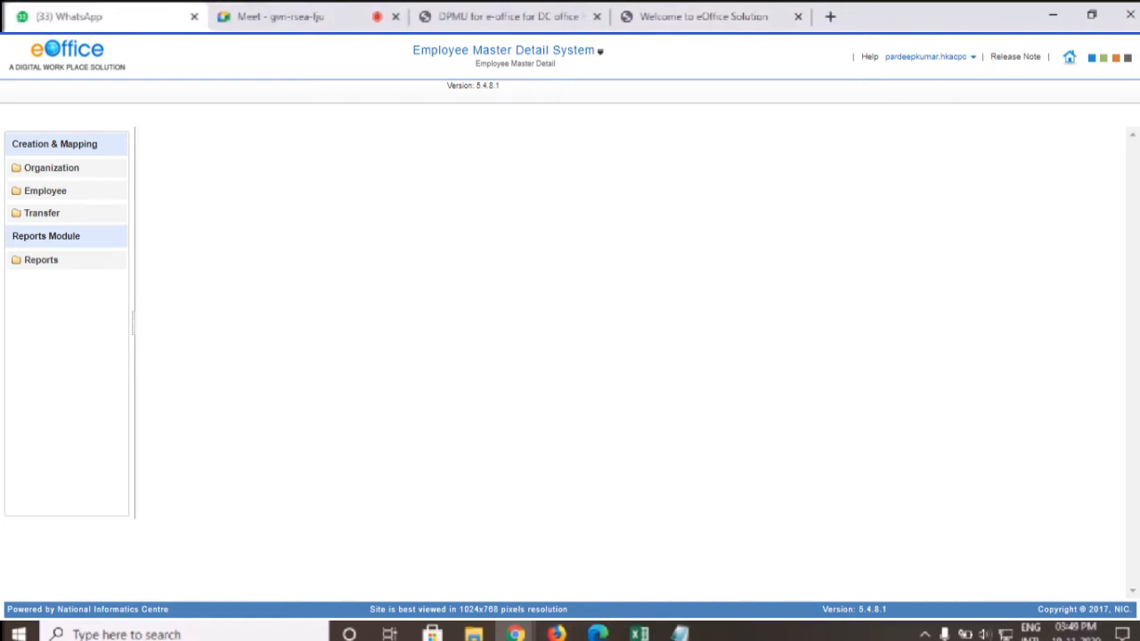
Scroll through the hand-drawn DC Hisar hierarchy chart PDF, then return to the eOffice page
scroll(547, 309, "down", 2)
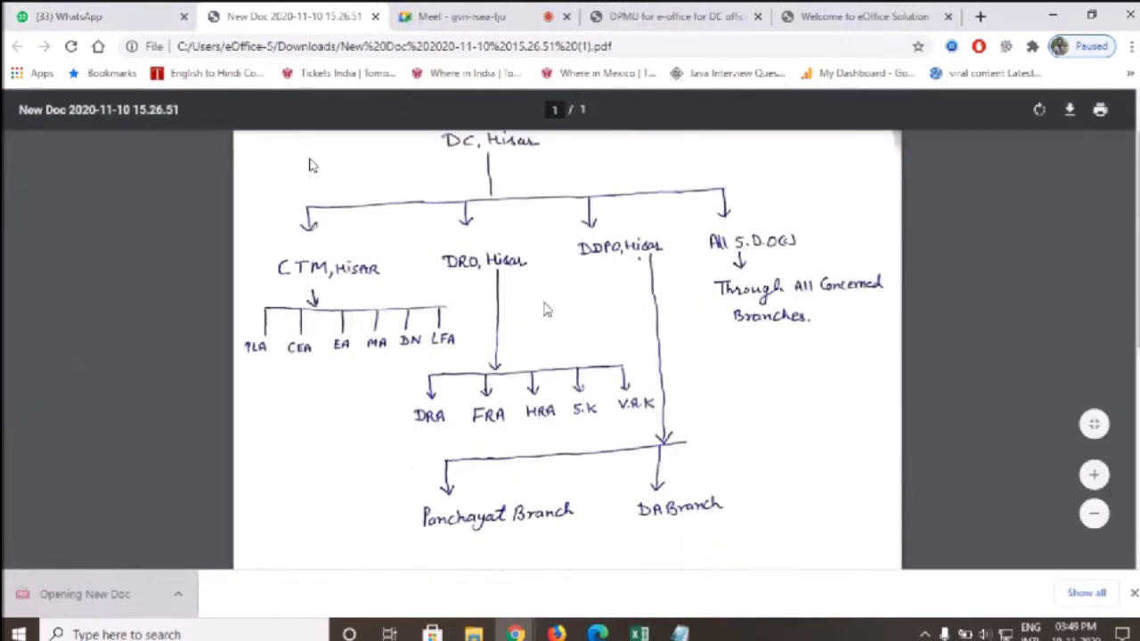
scroll(547, 309, "down", 3)
scroll(552, 286, "up", 5)
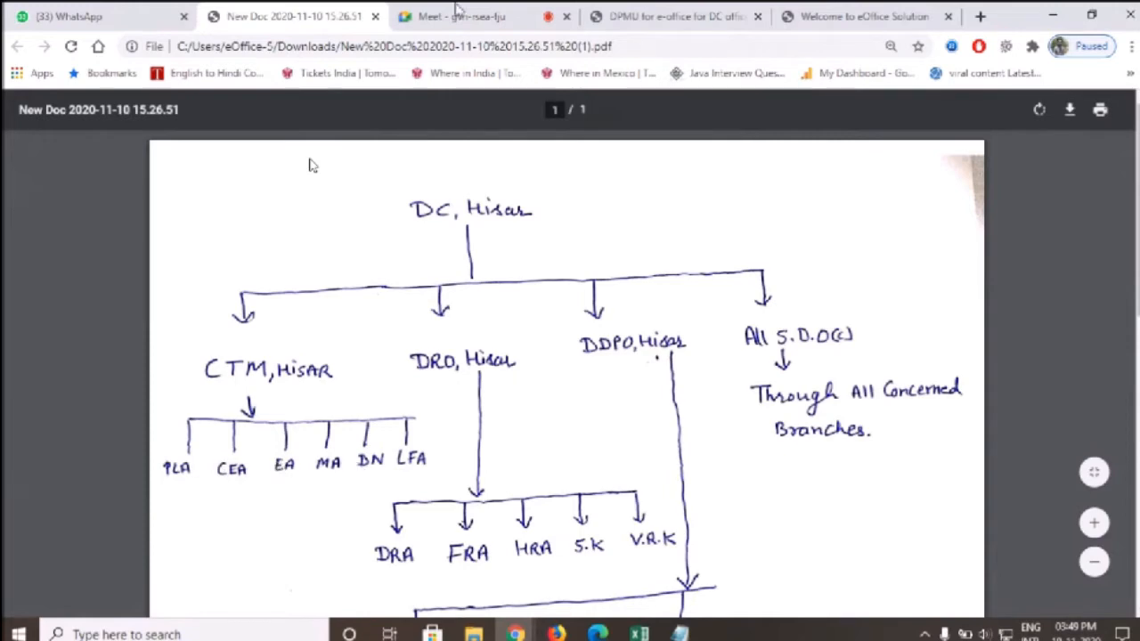
left_click(865, 14)
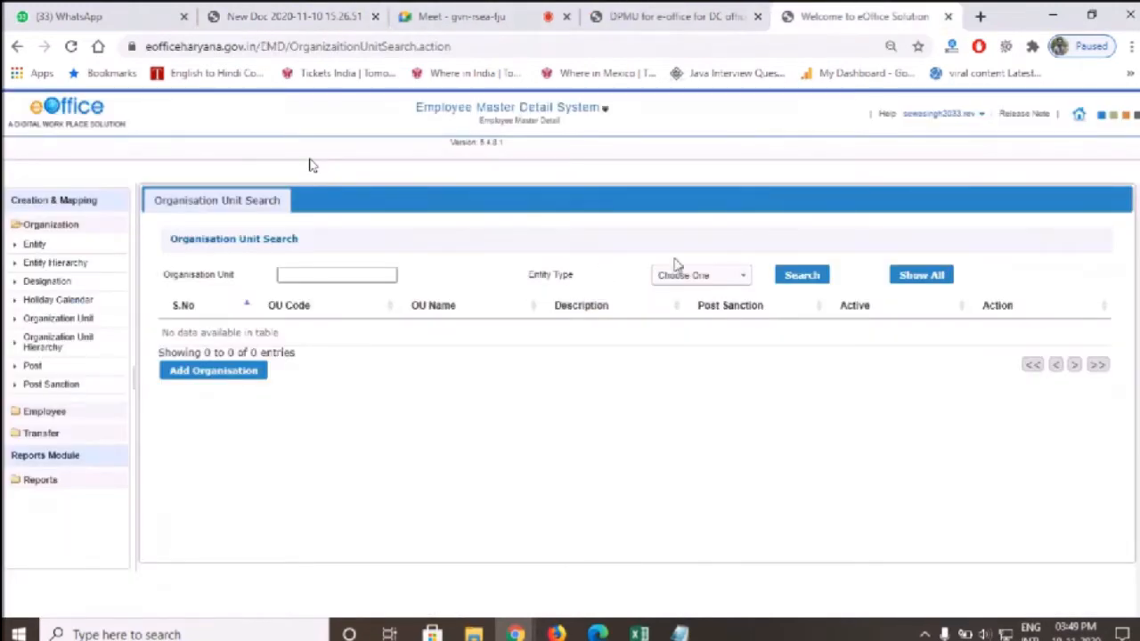
Start a new organisation unit named DC OFFICE HISAR with code DC HISAR and entity type Department
left_click(233, 373)
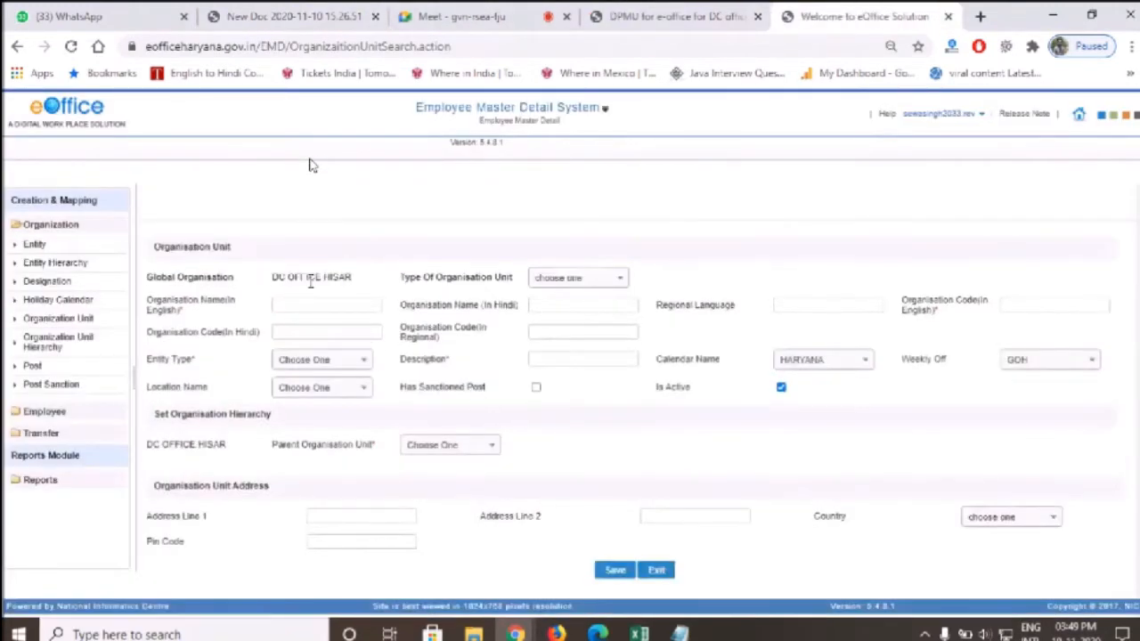
left_click_drag(277, 276, 332, 275)
key("ctrl+c")
left_click(351, 302)
key("ctrl+v")
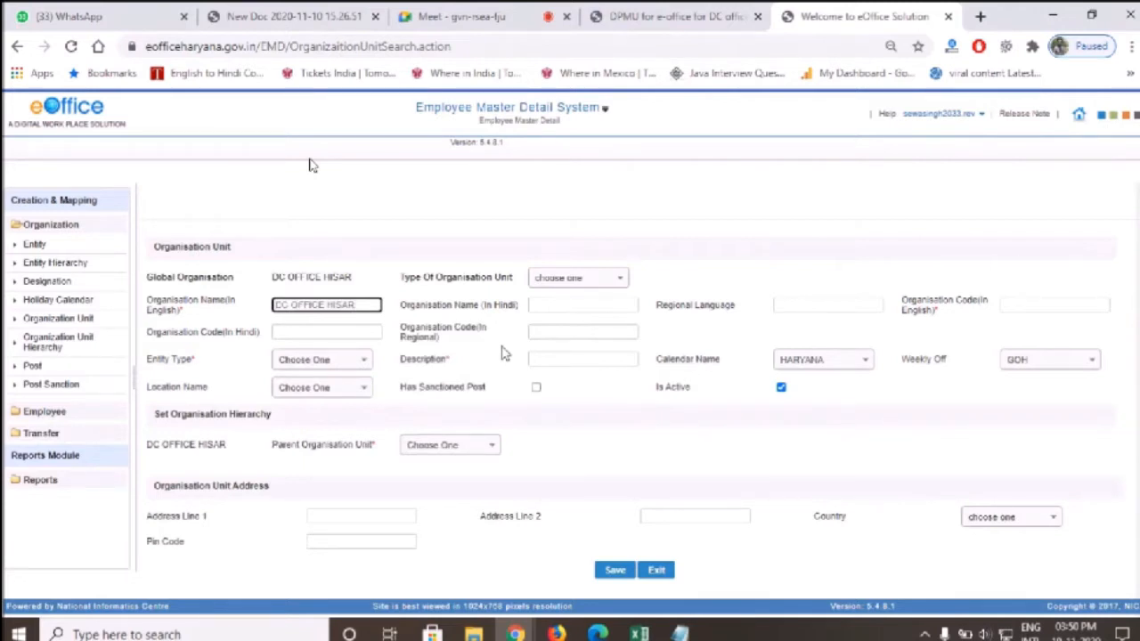
left_click(1050, 305)
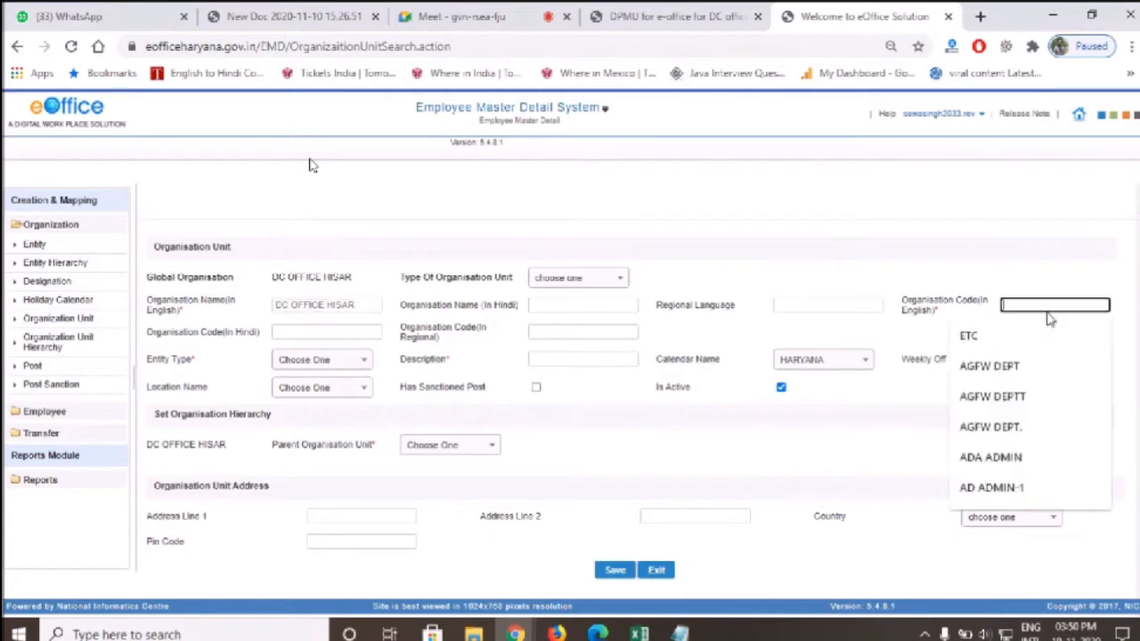
type("DC HISAR")
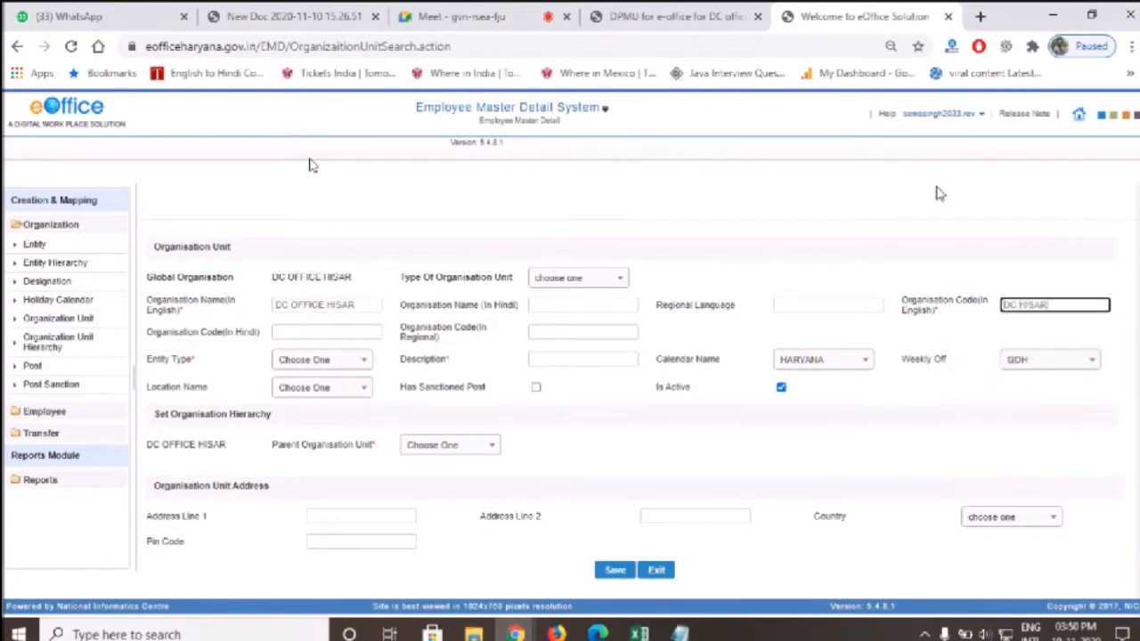
left_click(320, 365)
left_click(312, 431)
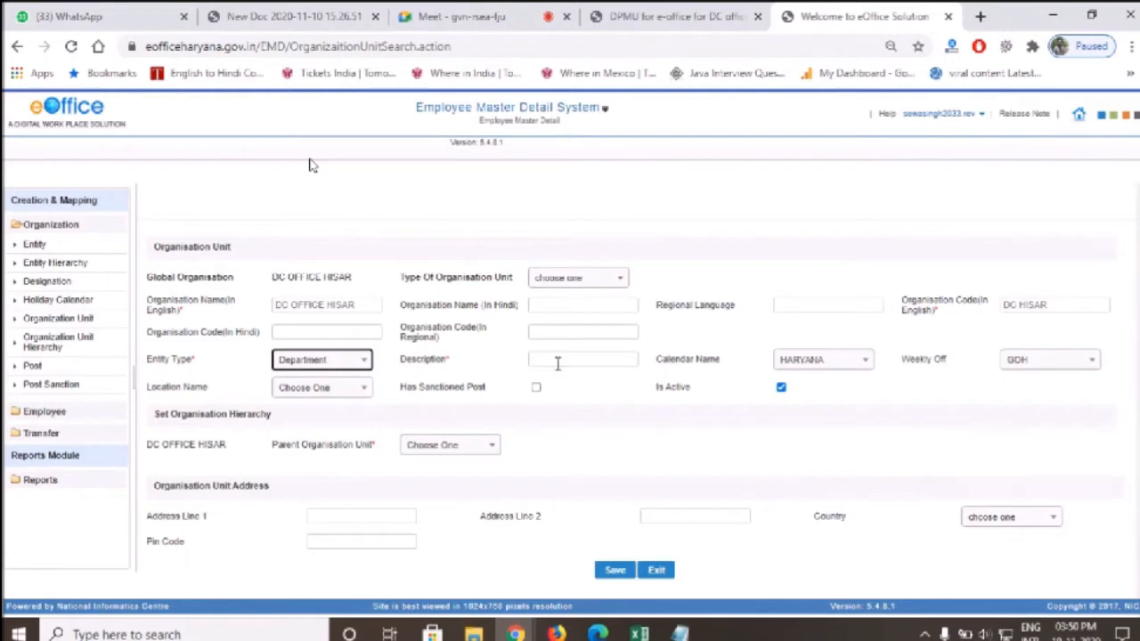
Give the unit description DC OFFICE HISAR and parent Self, and save it
left_click(558, 361)
key("ctrl+v")
left_click(445, 444)
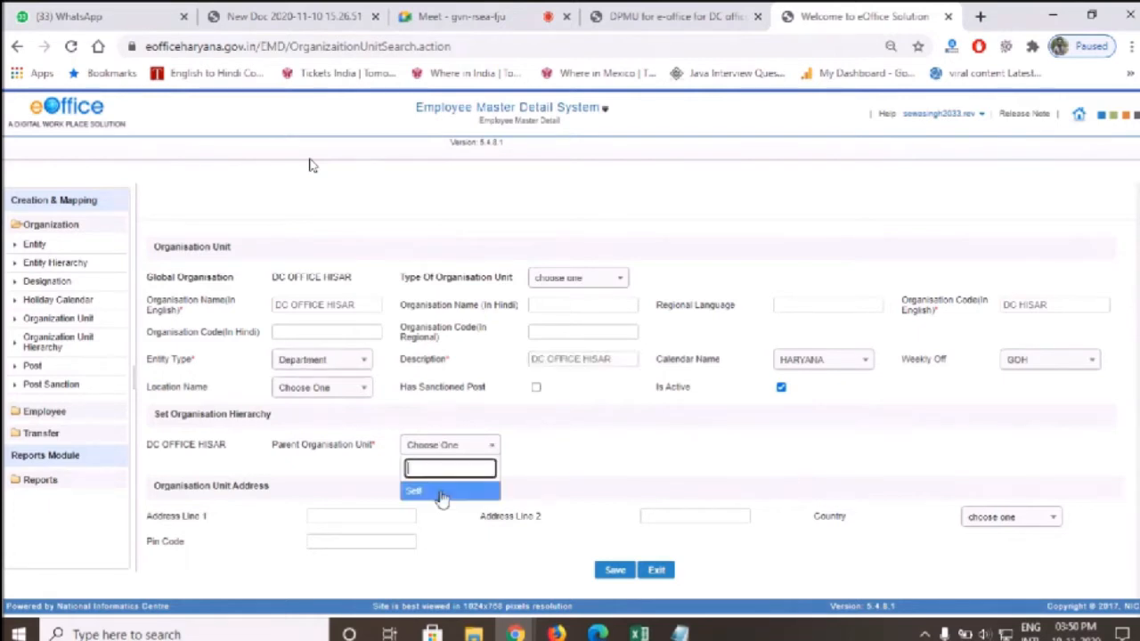
left_click(442, 492)
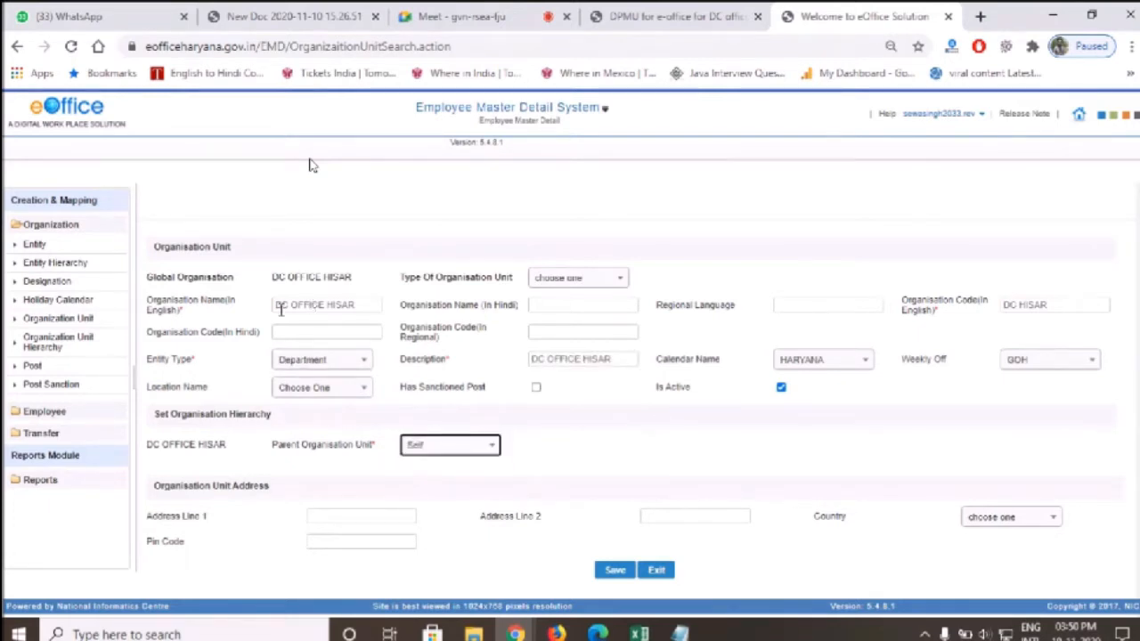
left_click(612, 575)
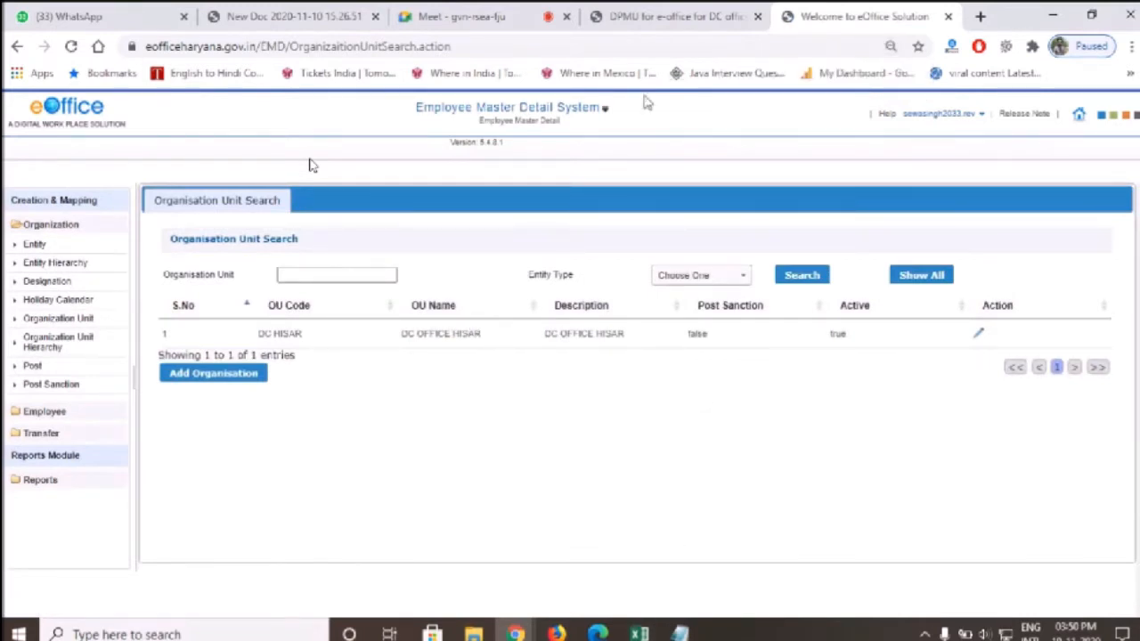
Move the hierarchy chart PDF tab next to the eOffice tab
left_click(717, 14)
left_click_drag(291, 10, 668, 12)
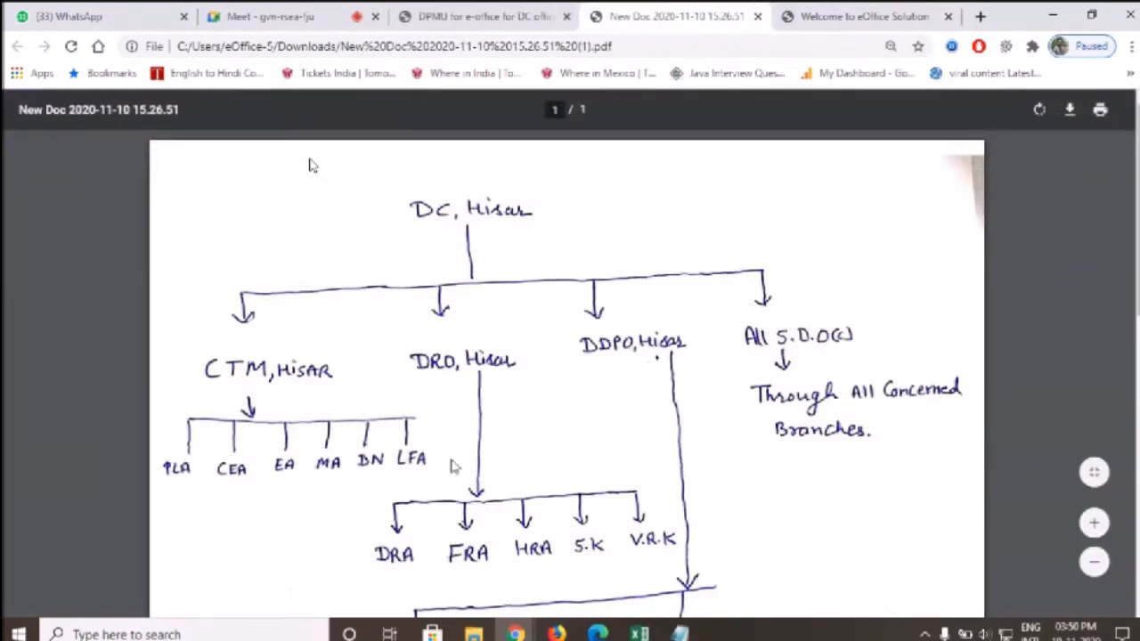
left_click(868, 16)
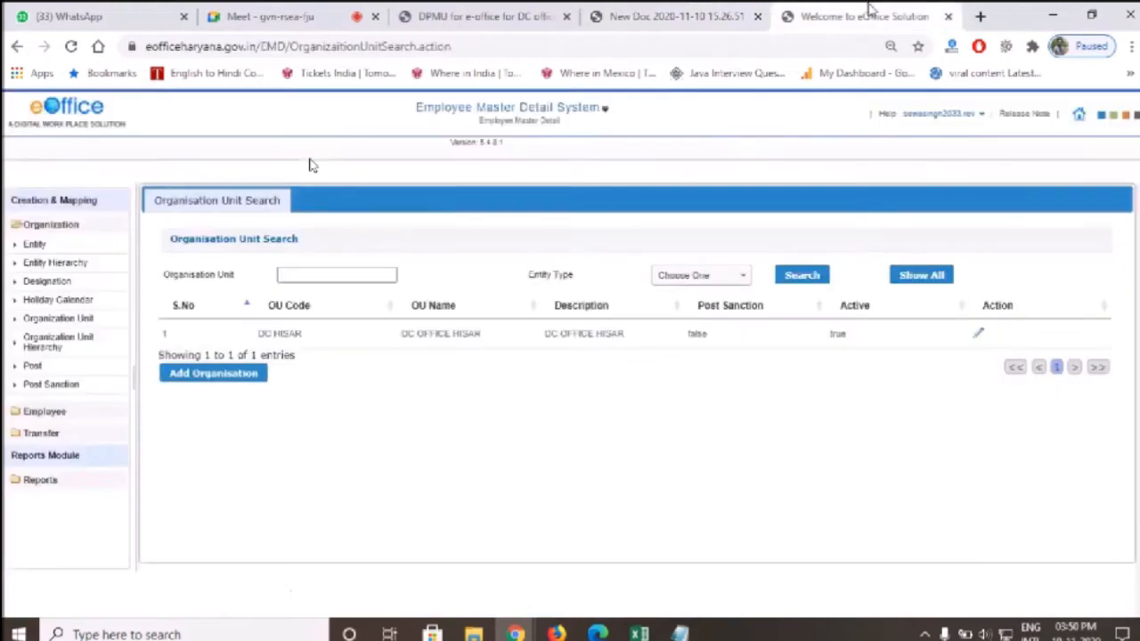
Open a fresh new organisation unit form and select DC OFFICE in the global organisation name
left_click(203, 375)
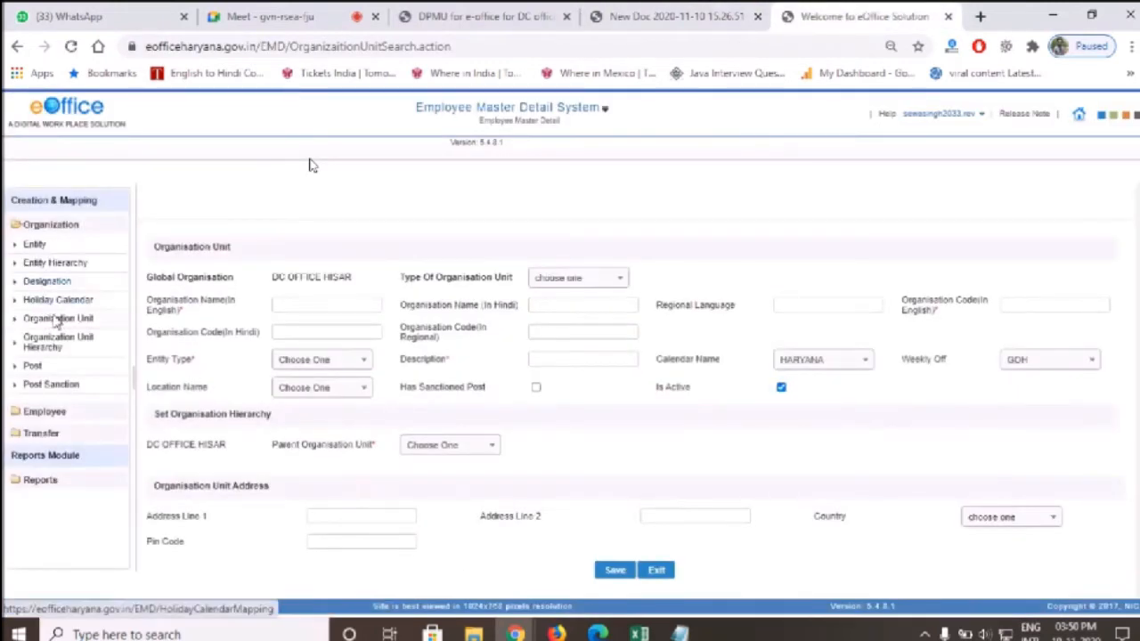
left_click(56, 318)
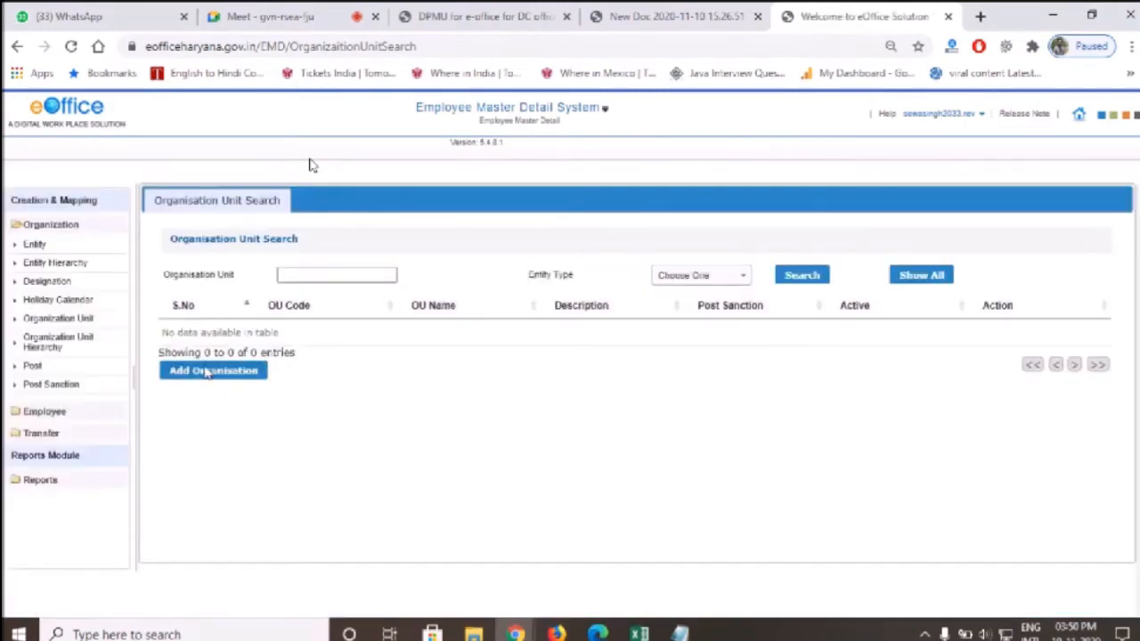
left_click(210, 371)
left_click(290, 308)
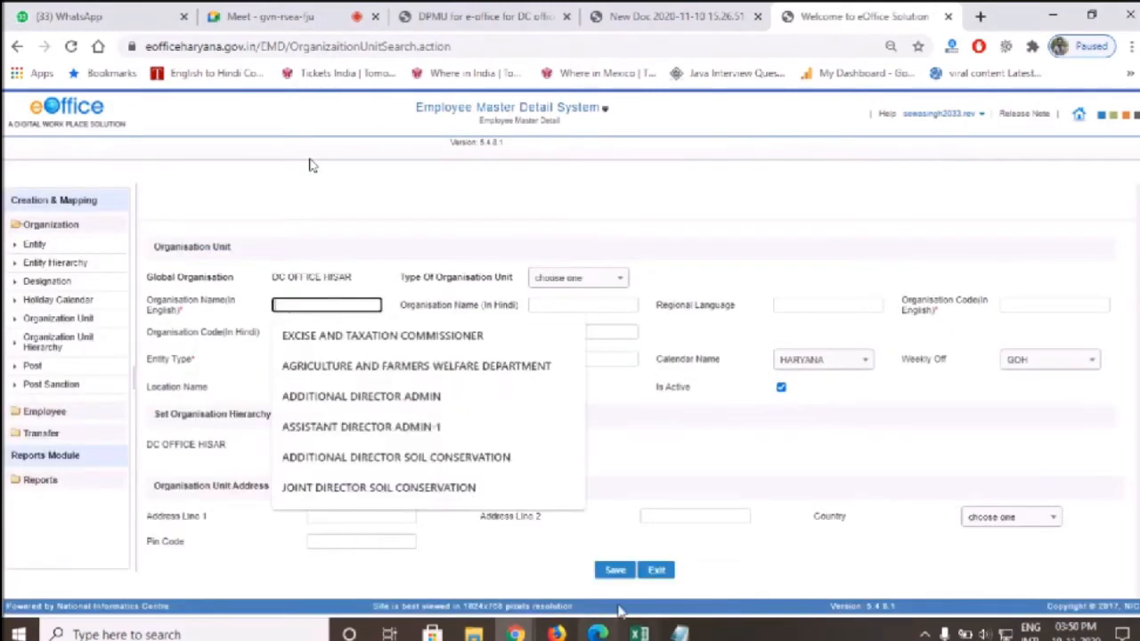
left_click_drag(273, 278, 317, 278)
left_click(602, 10)
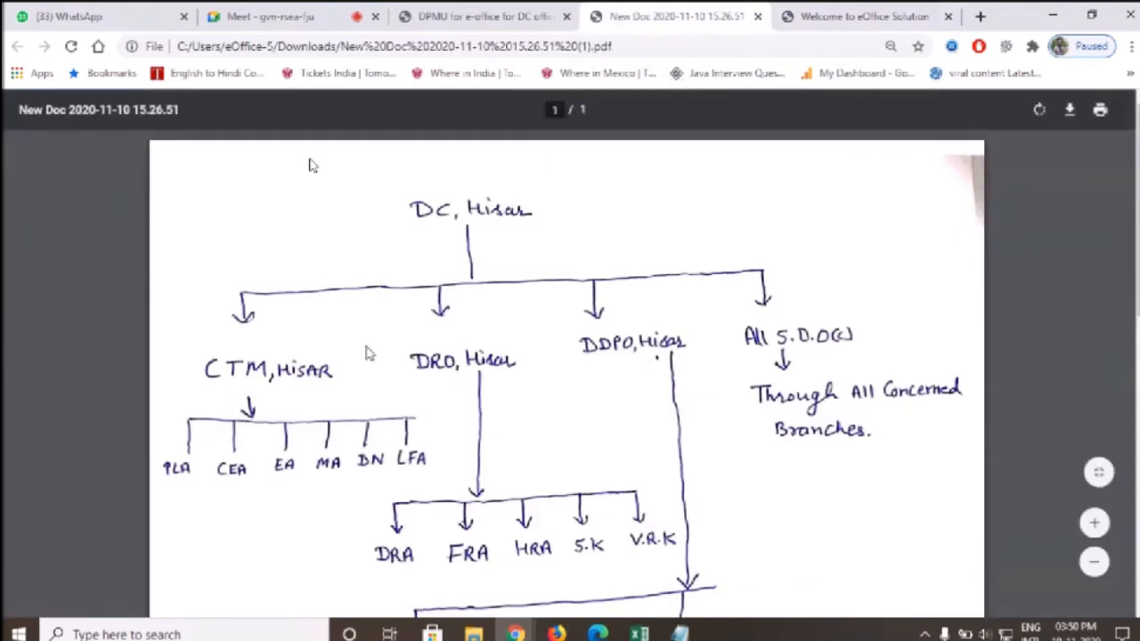
key("ctrl+Tab")
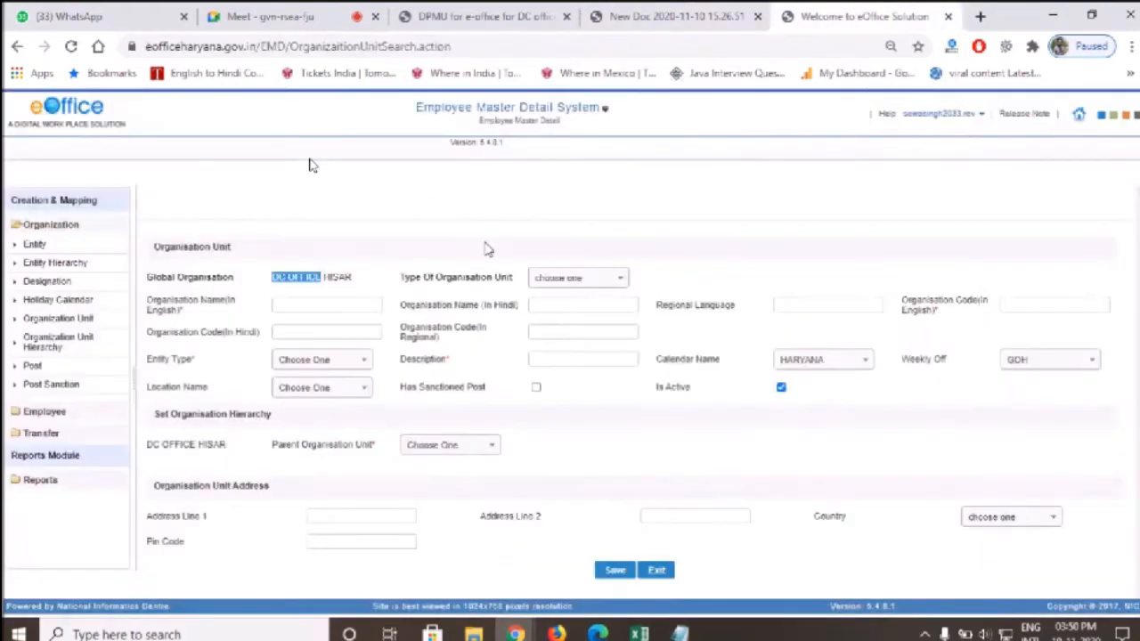
Enter CTM HISAR as the unit's name, description and organisation code
type("CTM HISAR")
key("ctrl+a")
key("ctrl+c")
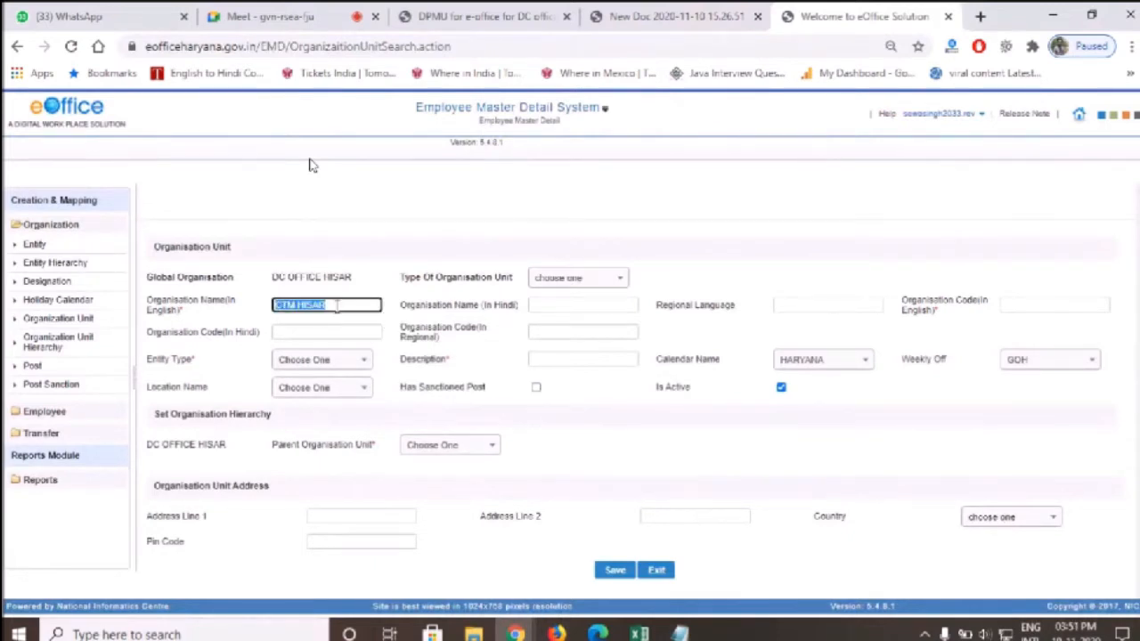
left_click(559, 360)
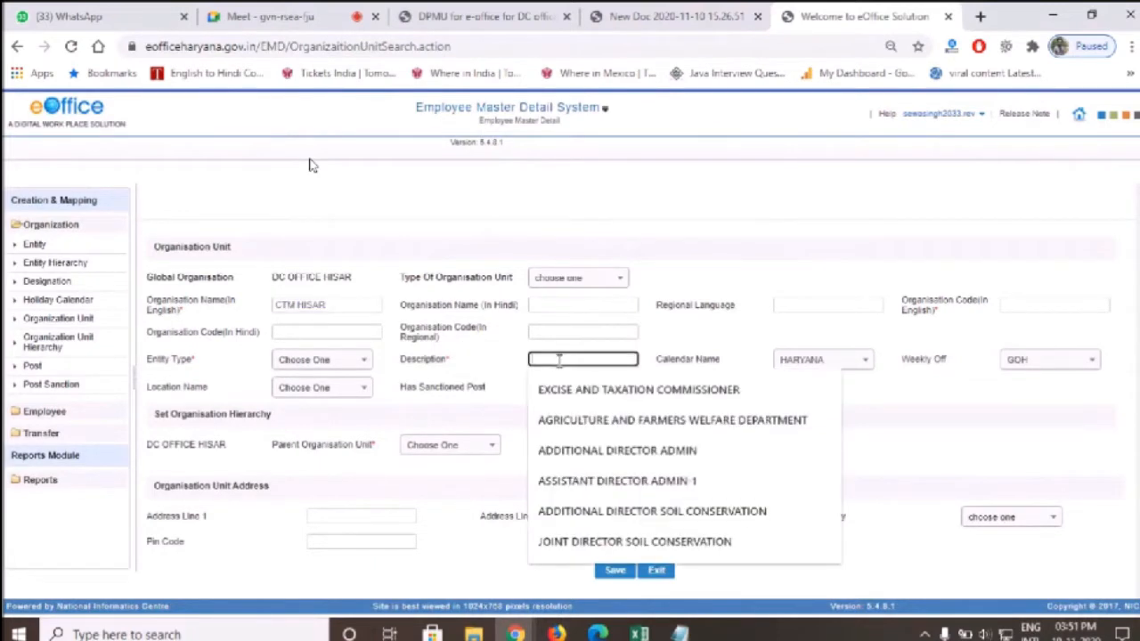
key("ctrl+v")
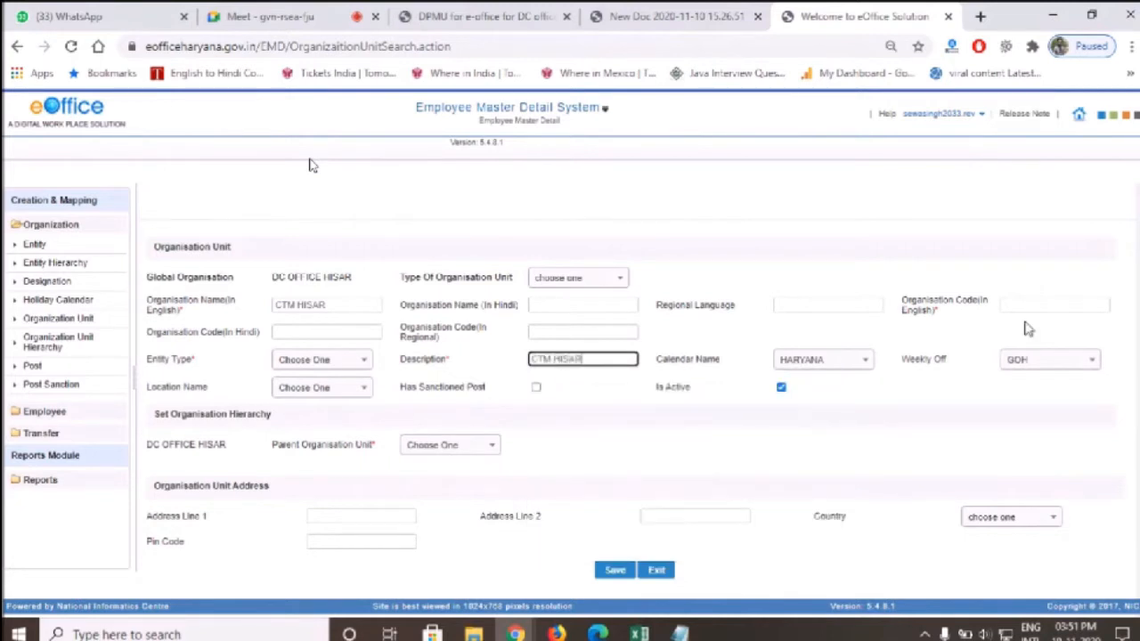
left_click(1030, 305)
type("CTM HISAR")
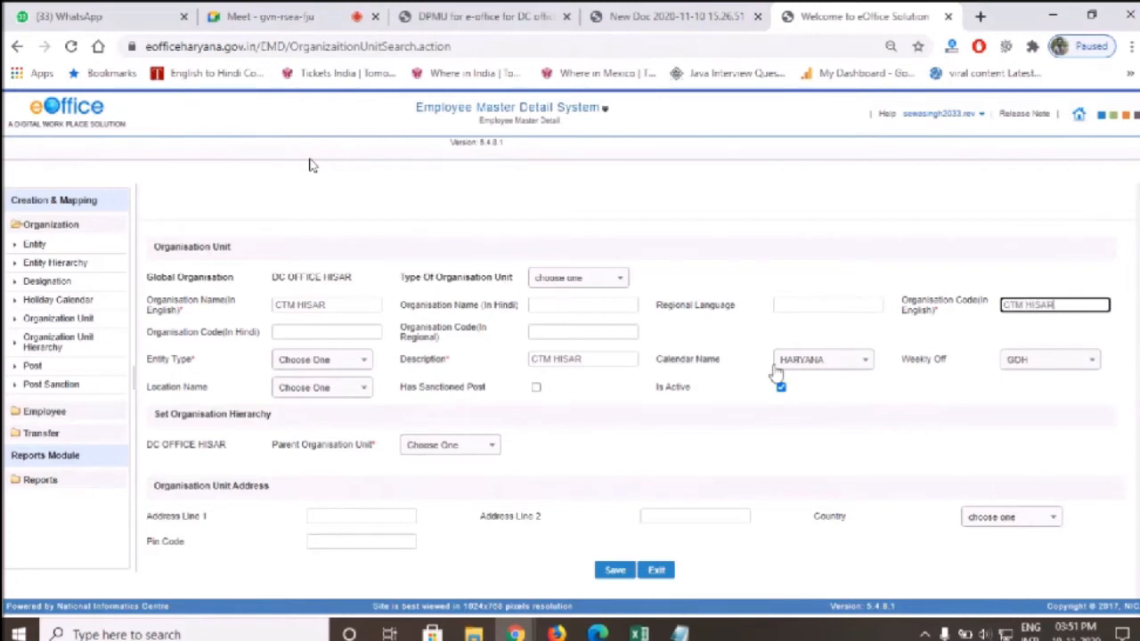
double_click(307, 304)
double_click(1031, 305)
left_click(310, 359)
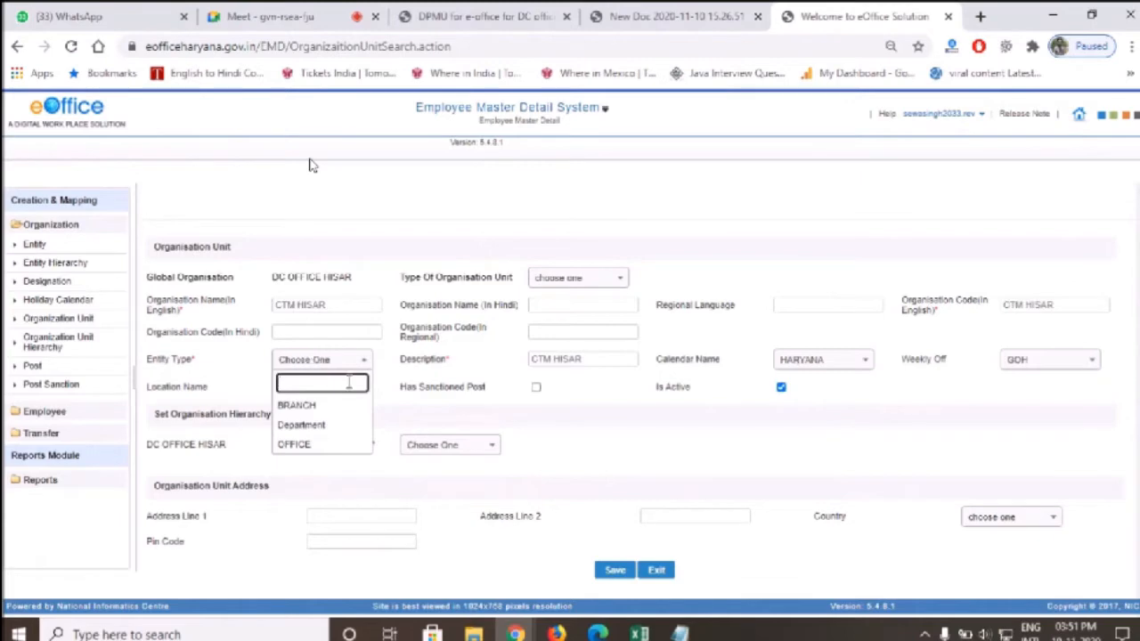
key("ctrl+plus")
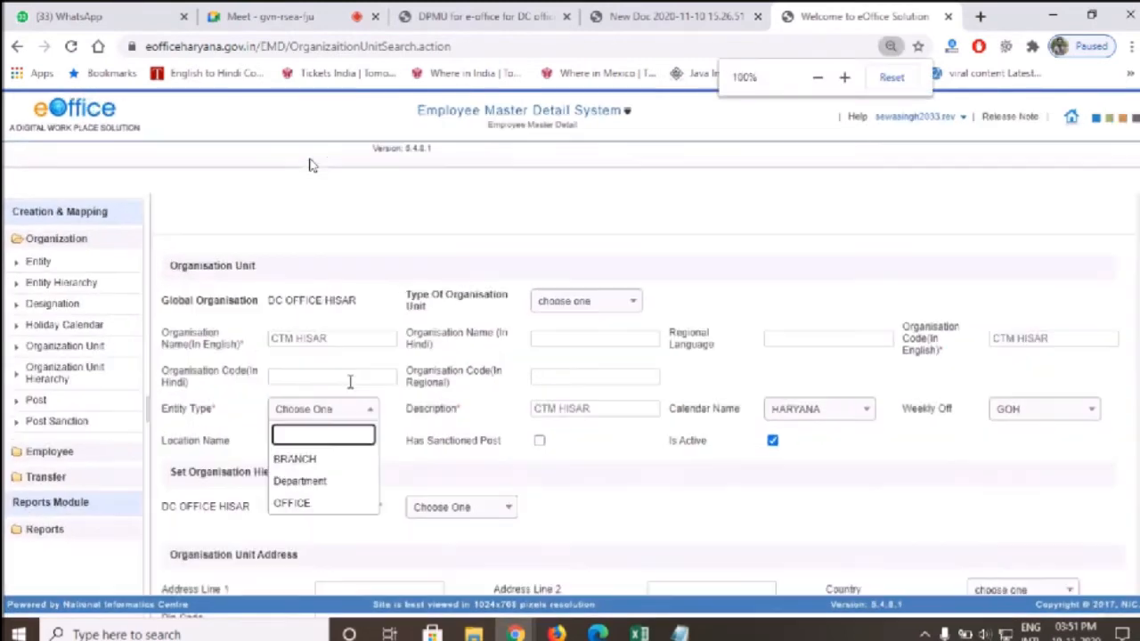
key("ctrl+plus")
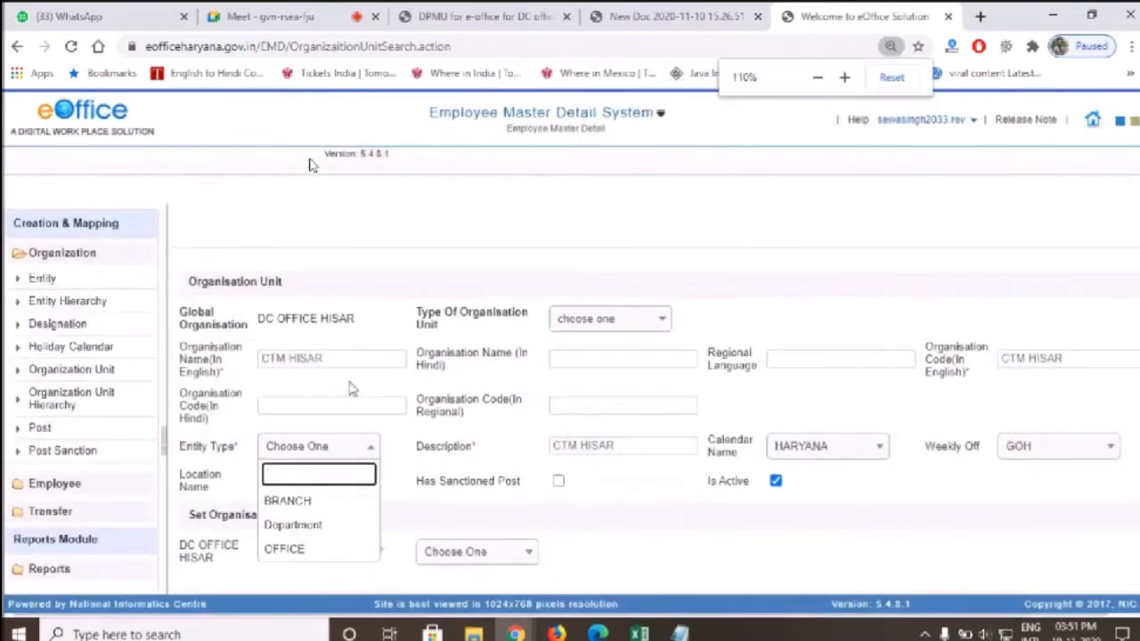
left_click(349, 359)
left_click_drag(348, 359, 382, 358)
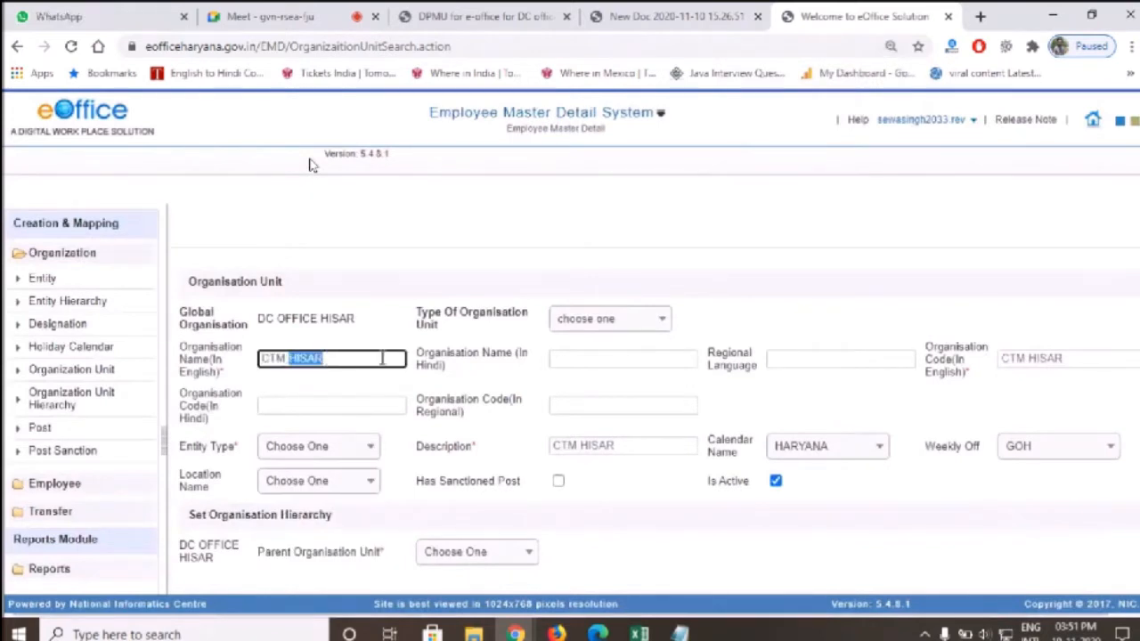
left_click(382, 358)
Set entity type OFFICE and parent unit DC OFFICE HISAR, then save CTM HISAR
left_click(301, 450)
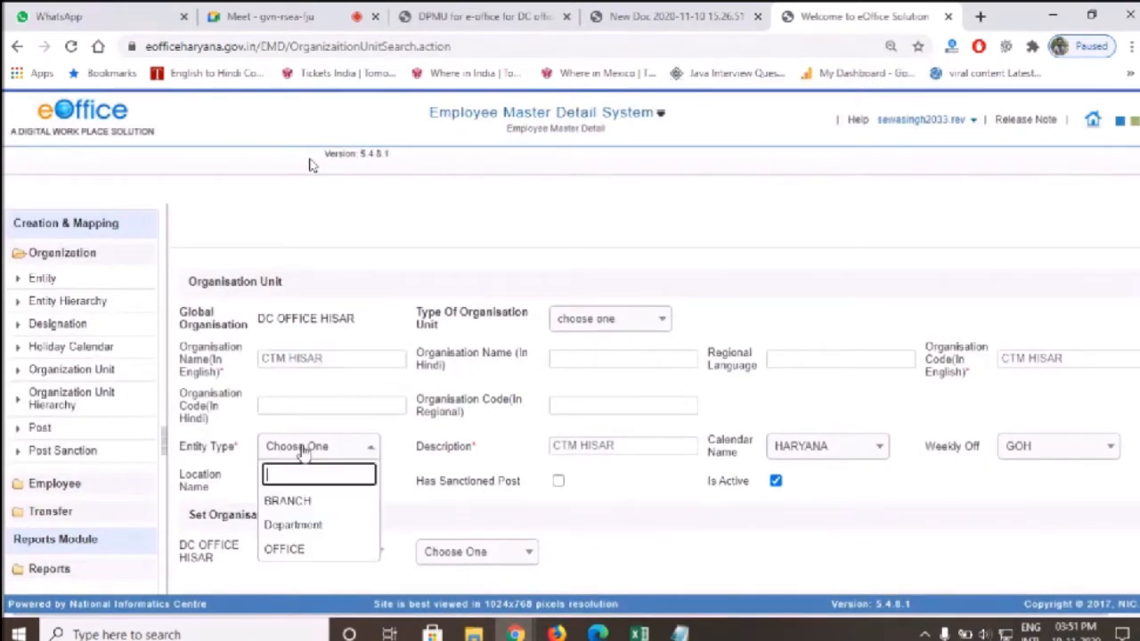
left_click(299, 550)
left_click(521, 551)
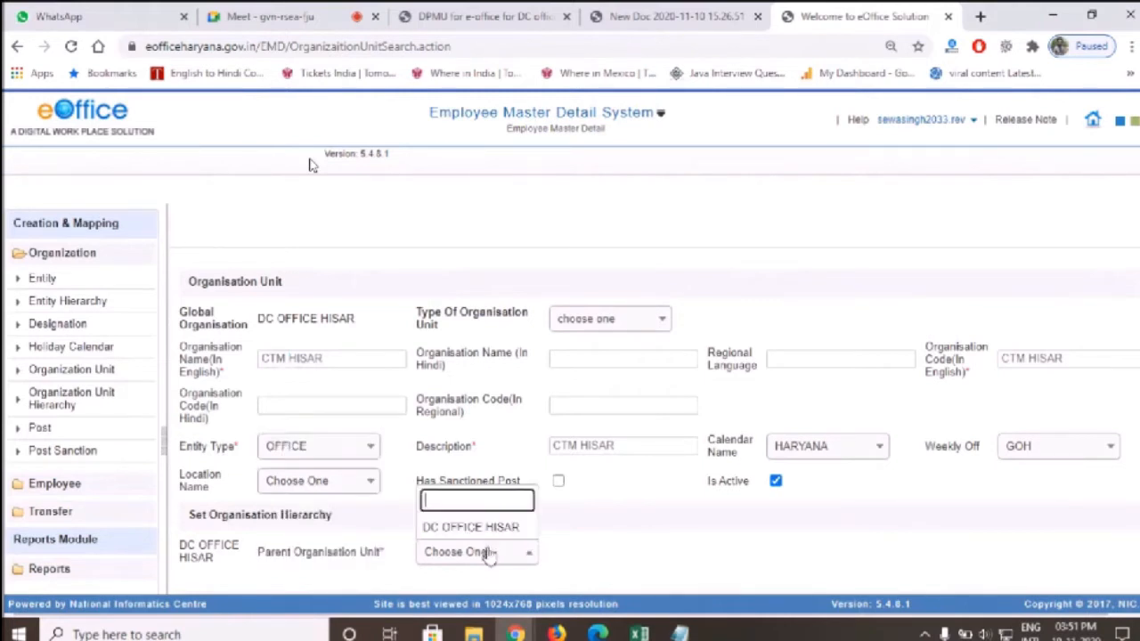
left_click(575, 535)
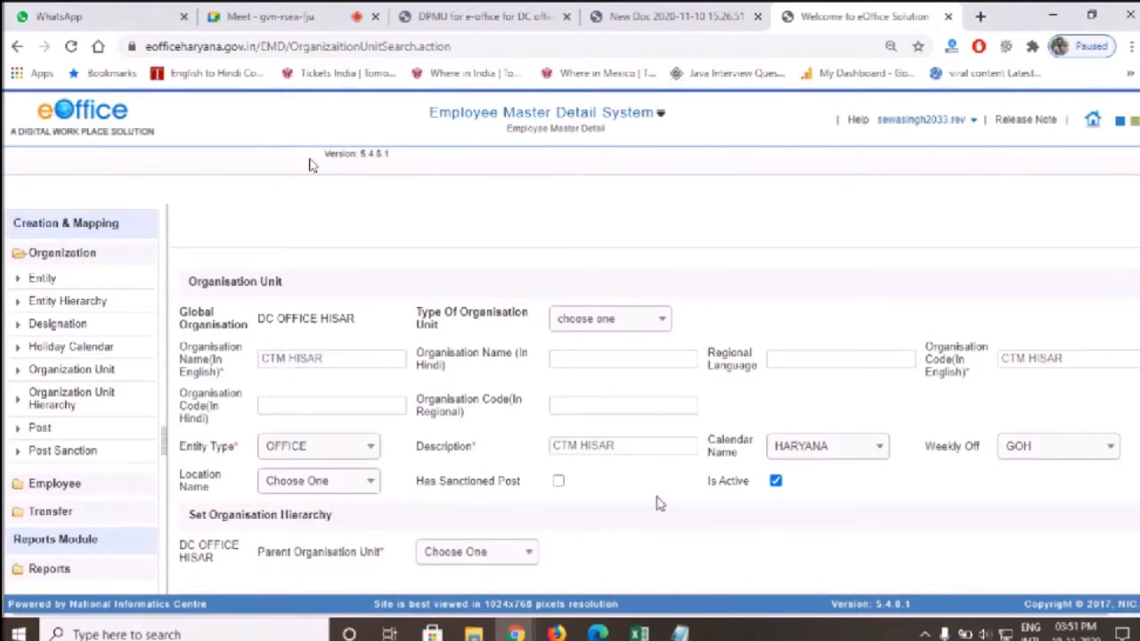
key("ctrl+minus")
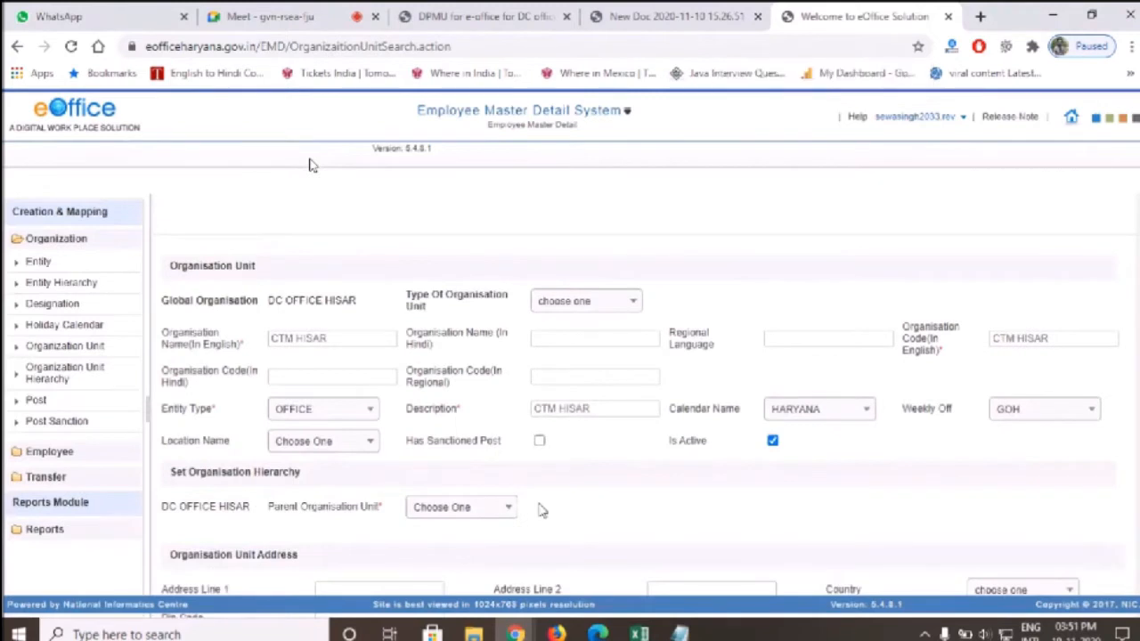
left_click(486, 508)
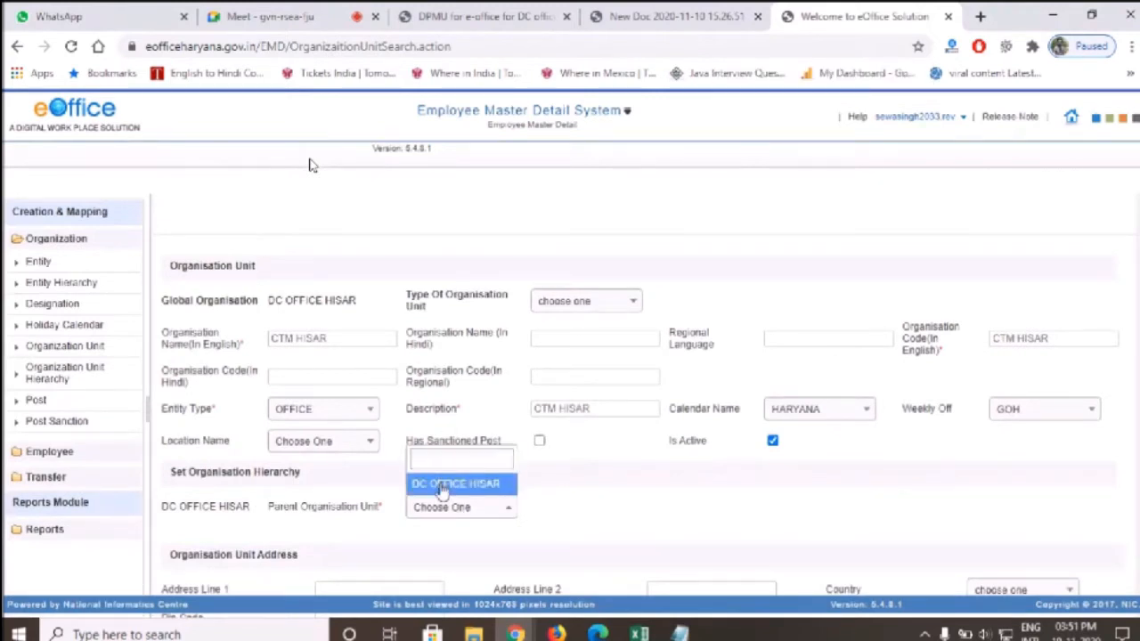
left_click(444, 484)
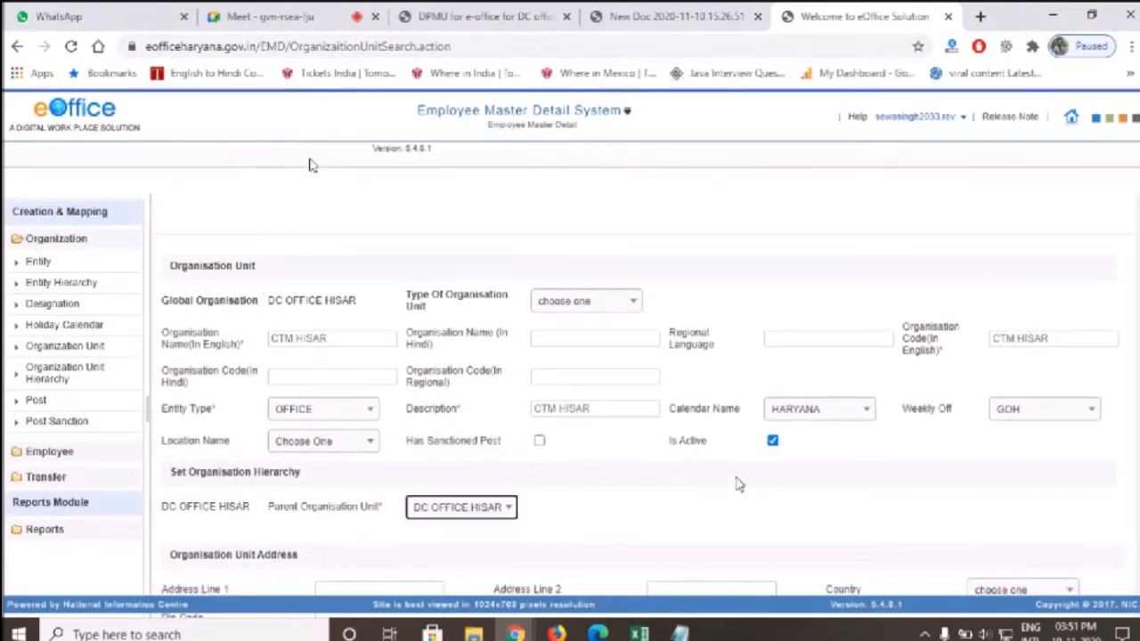
key("ctrl+minus")
left_click(609, 523)
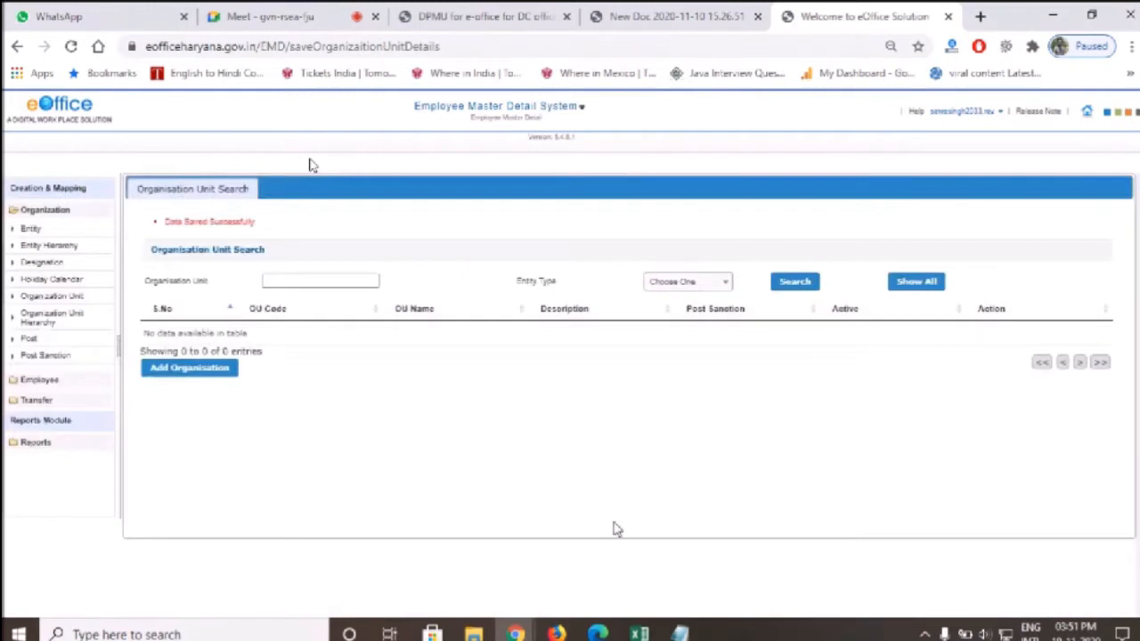
List all saved units, confirming CTM HISAR and DC OFFICE HISAR appear
left_click(917, 283)
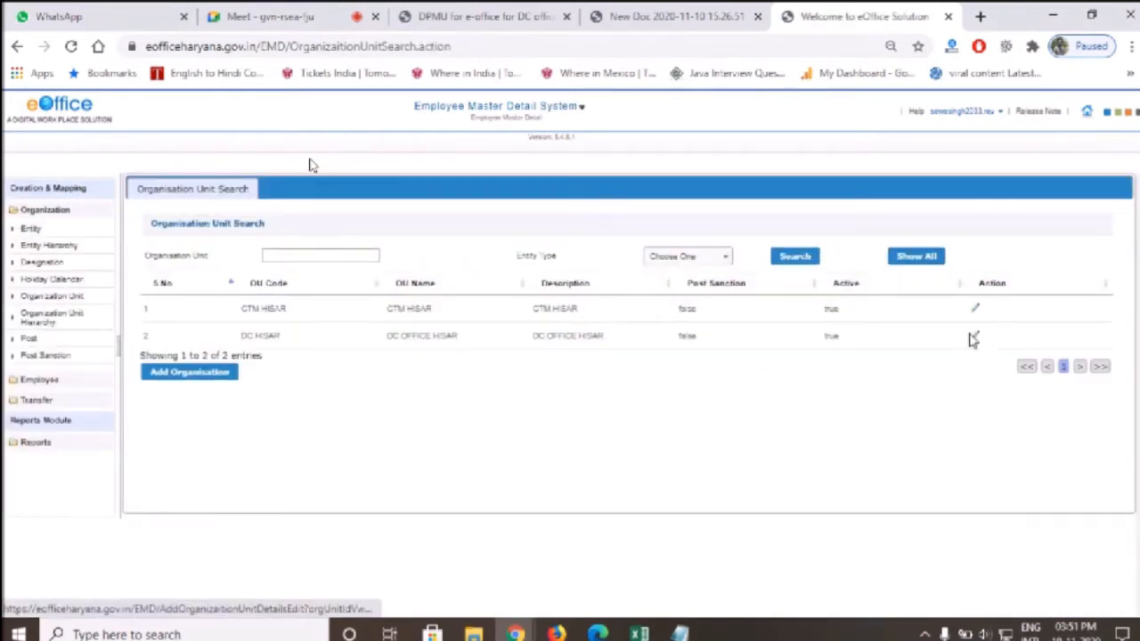
left_click_drag(241, 337, 313, 348)
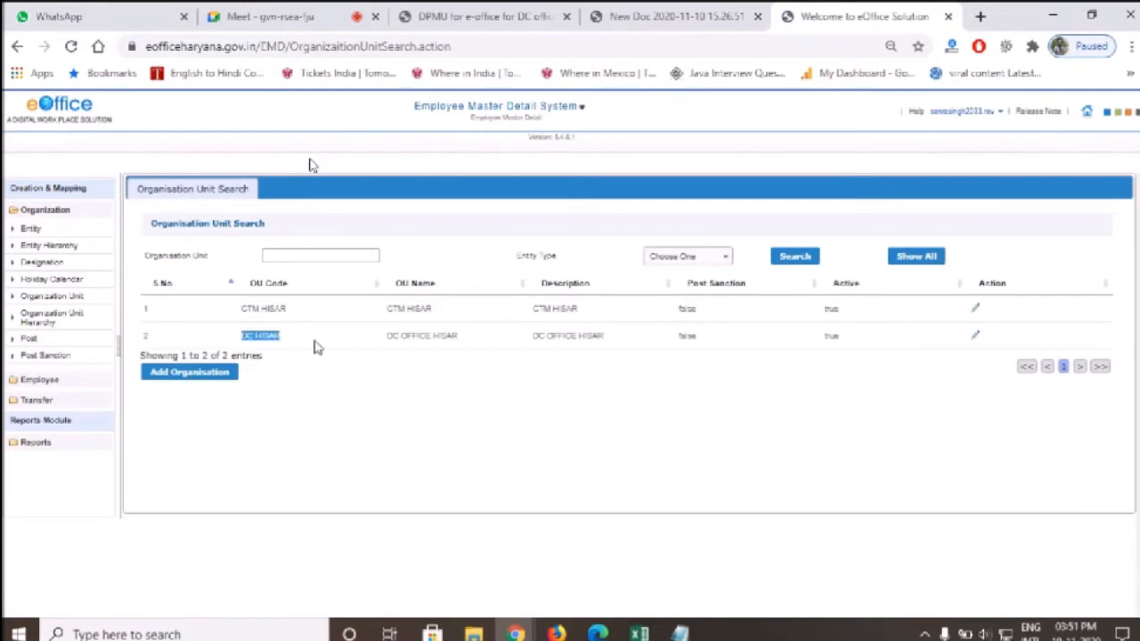
left_click_drag(386, 335, 483, 336)
left_click(389, 330)
left_click_drag(247, 311, 469, 329)
left_click(470, 329)
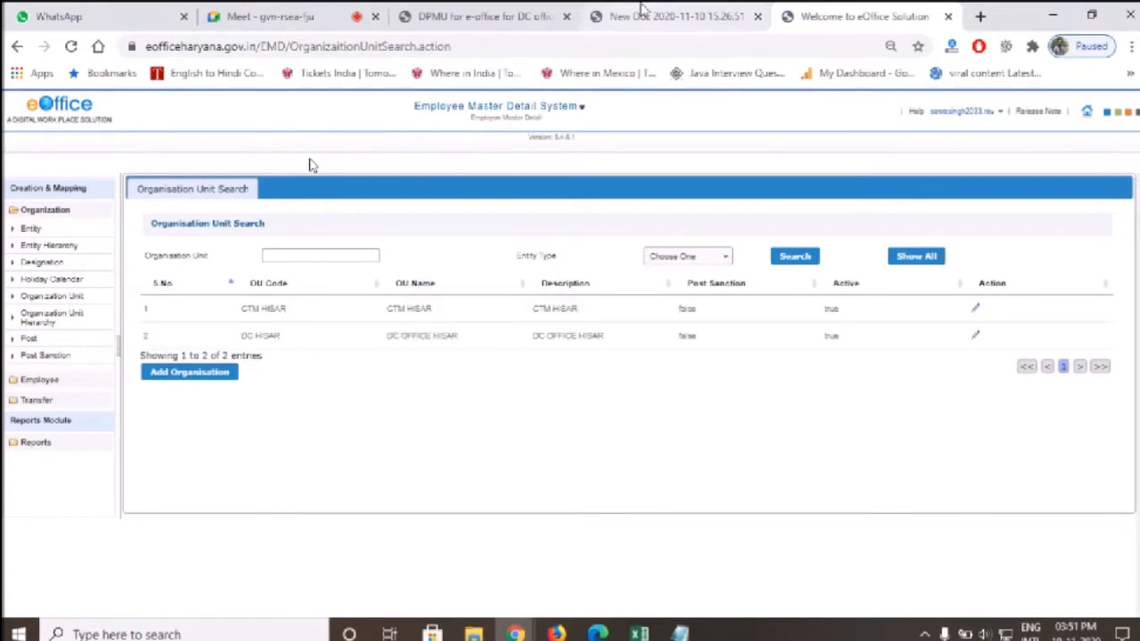
Check the hand-drawn org chart, then start a blank new organisation unit form
left_click(664, 16)
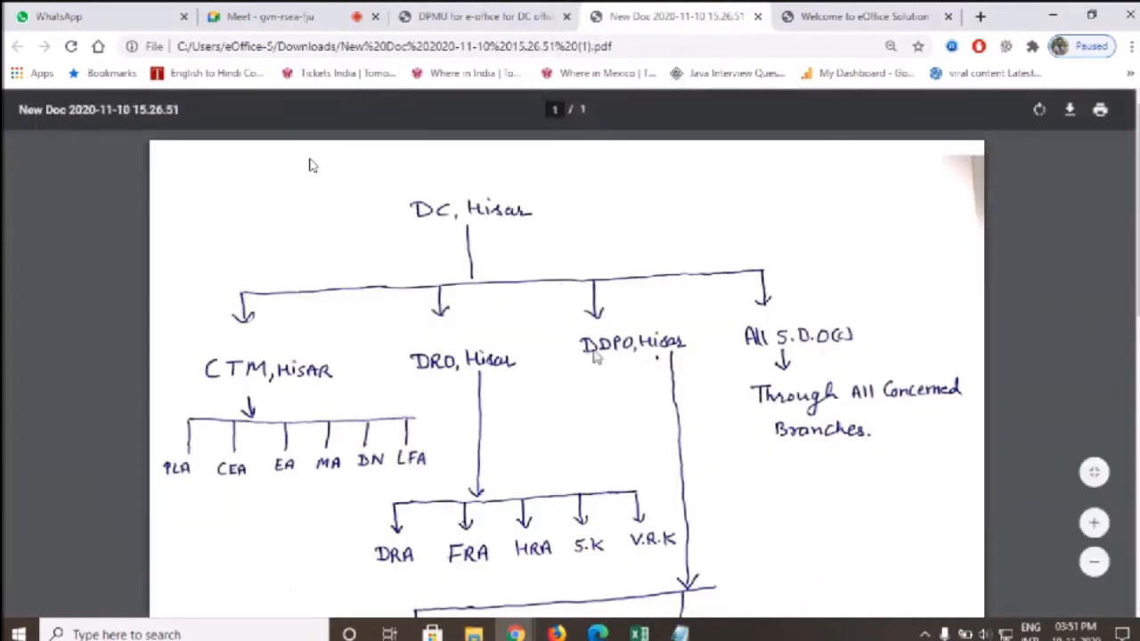
left_click(889, 11)
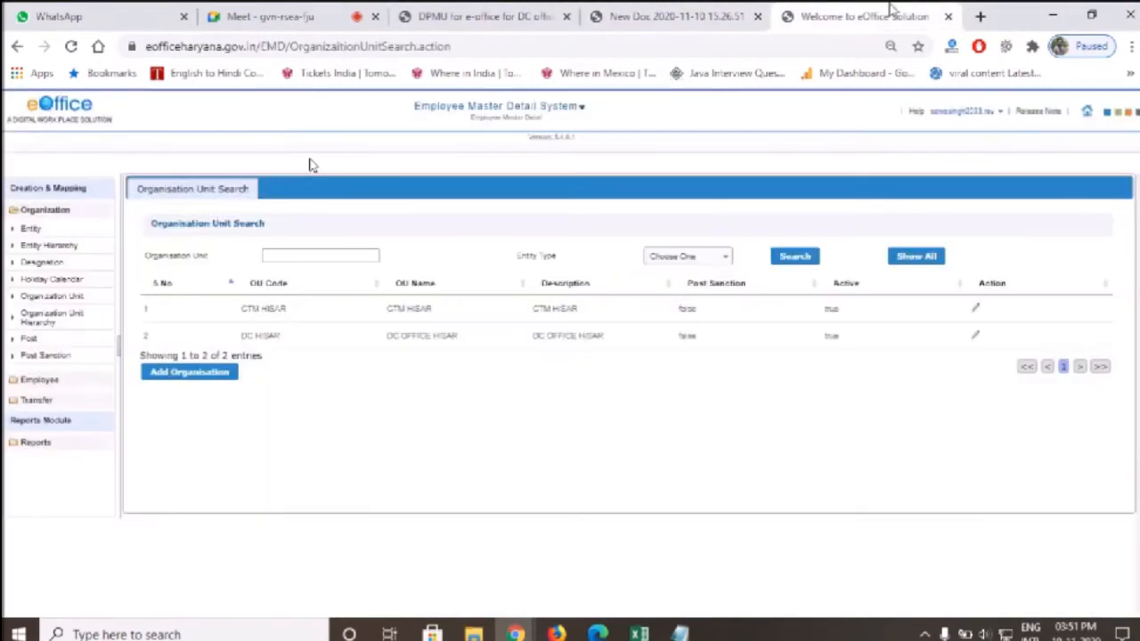
left_click(218, 372)
left_click(319, 283)
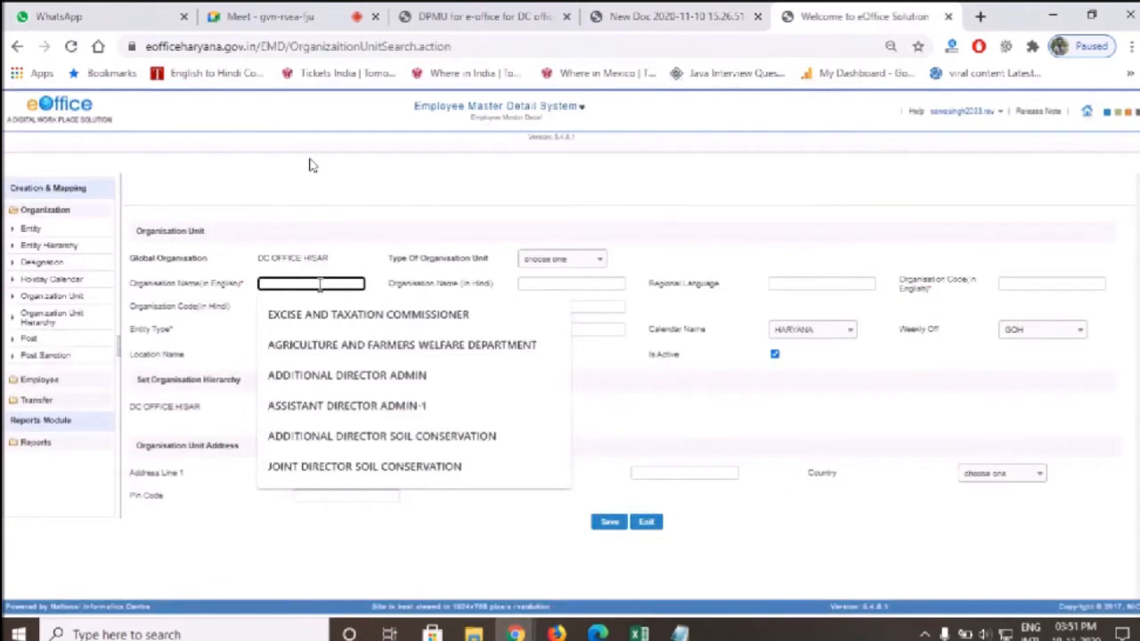
Enter DRO HISAR as the unit's name, description and organisation code
type("DRO HIS")
key("ctrl+a")
key("ctrl+c")
left_click(541, 331)
key("ctrl+v")
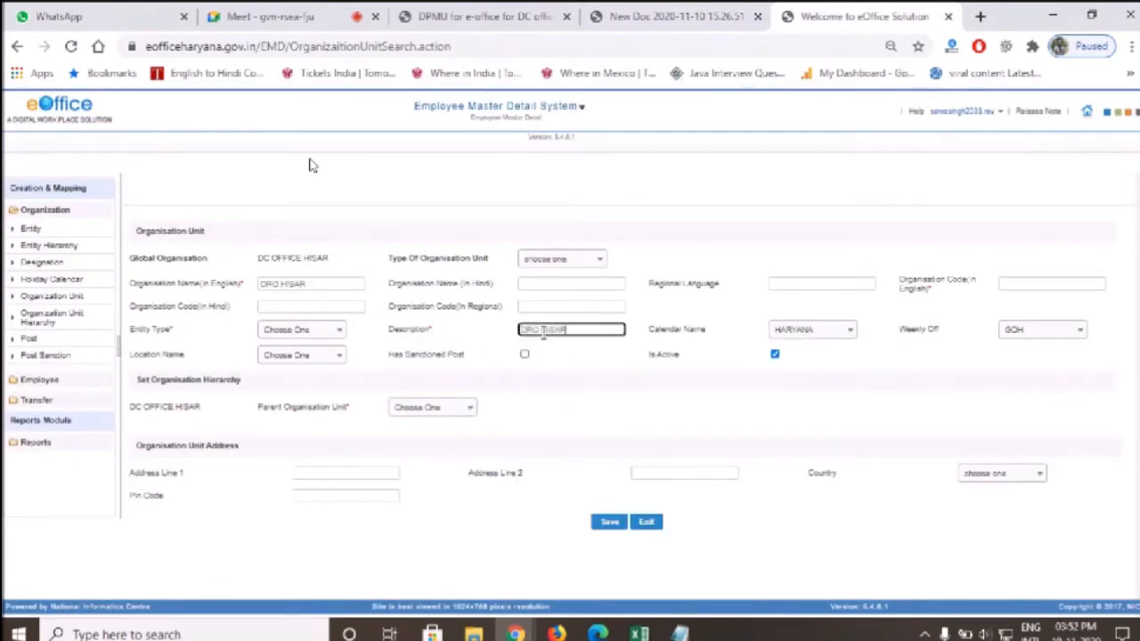
left_click(1001, 285)
type("DRO HISAR")
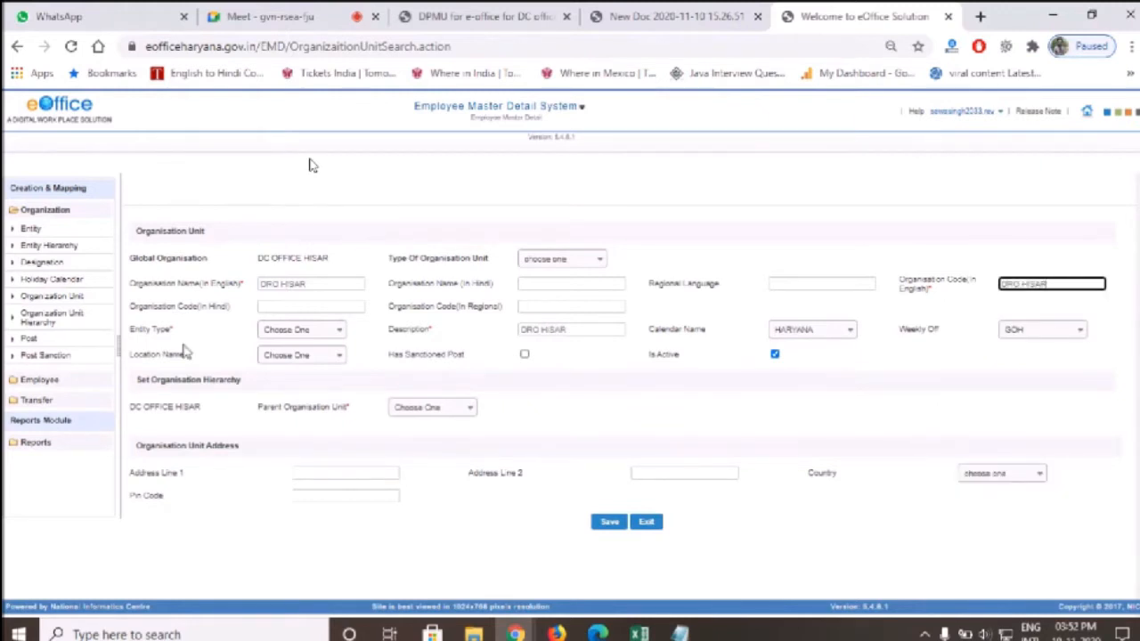
Set entity type OFFICE under parent DC OFFICE HISAR, save, and list all units
key("ctrl+plus")
left_click(301, 361)
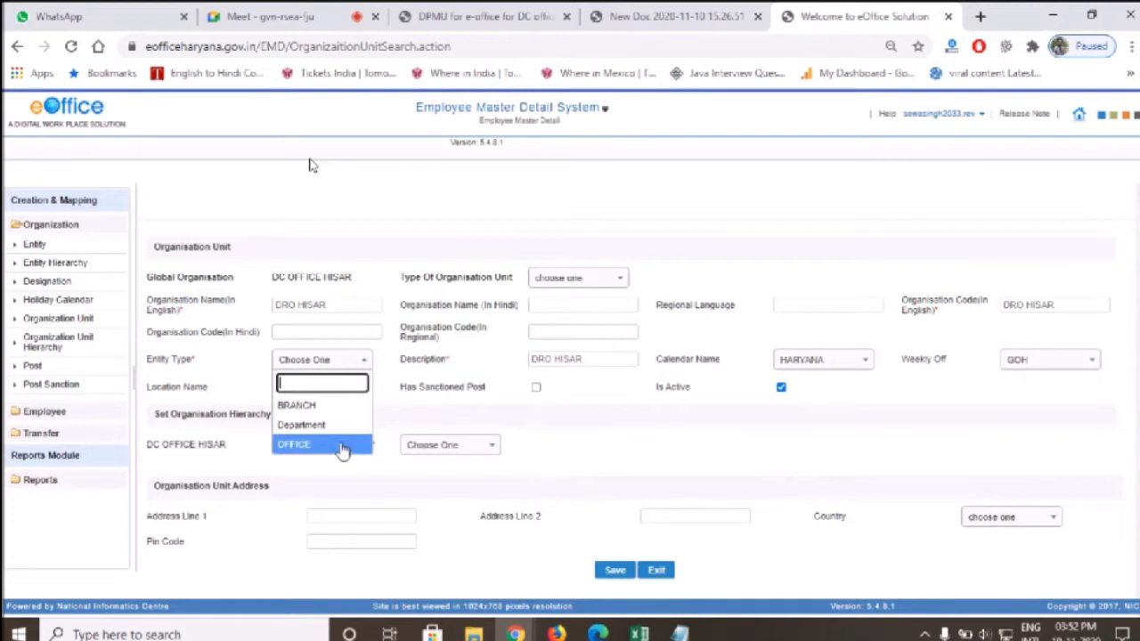
left_click(343, 447)
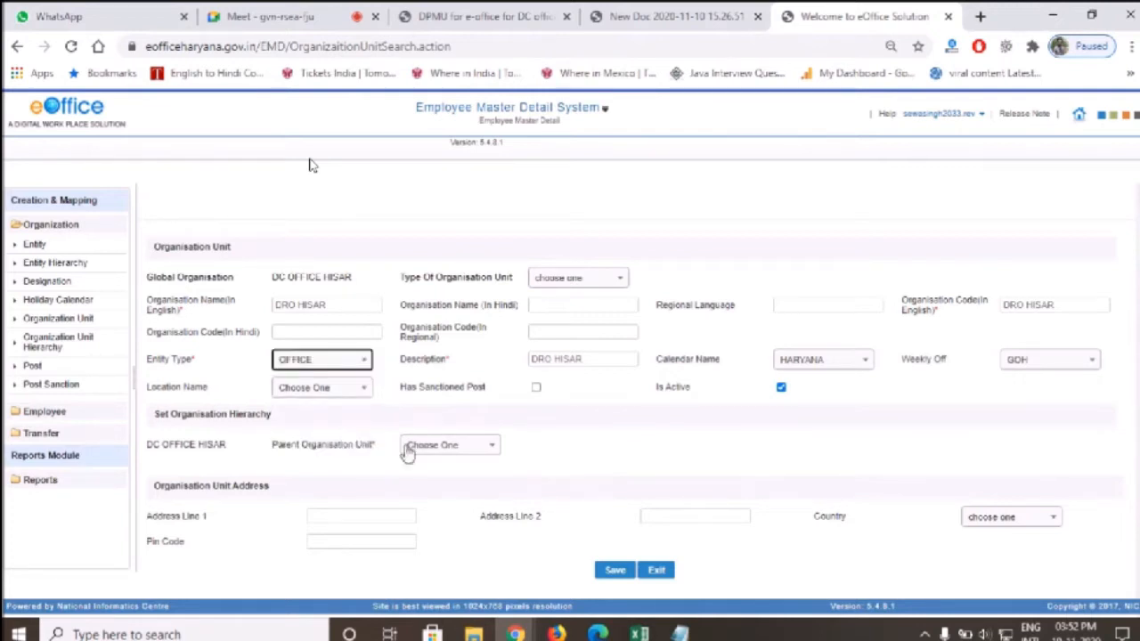
left_click(454, 447)
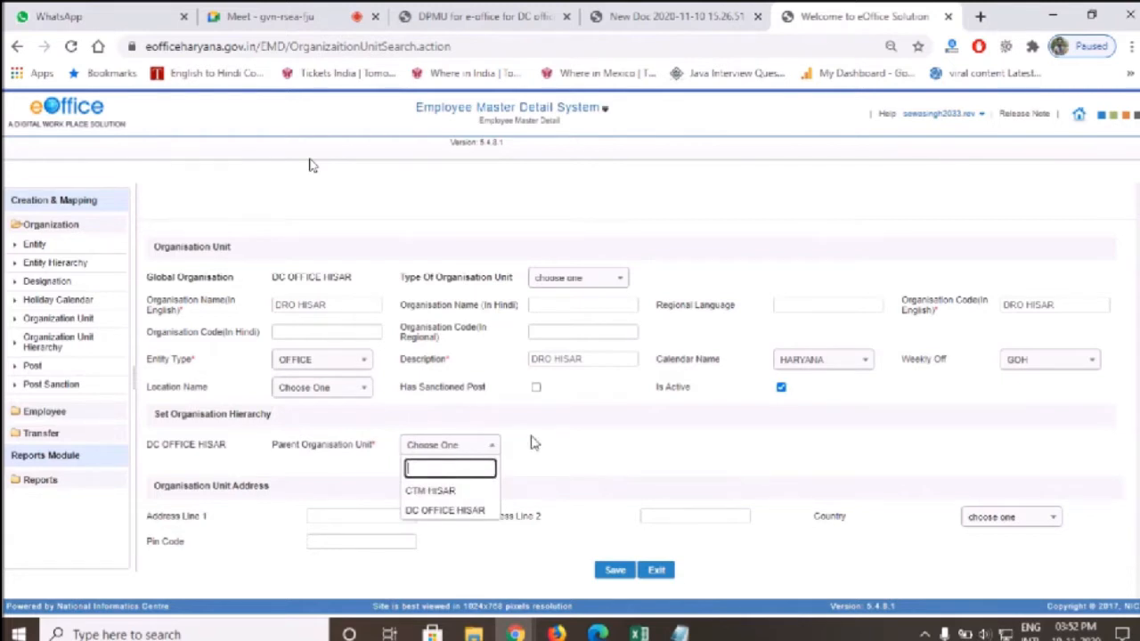
left_click(445, 511)
left_click(616, 574)
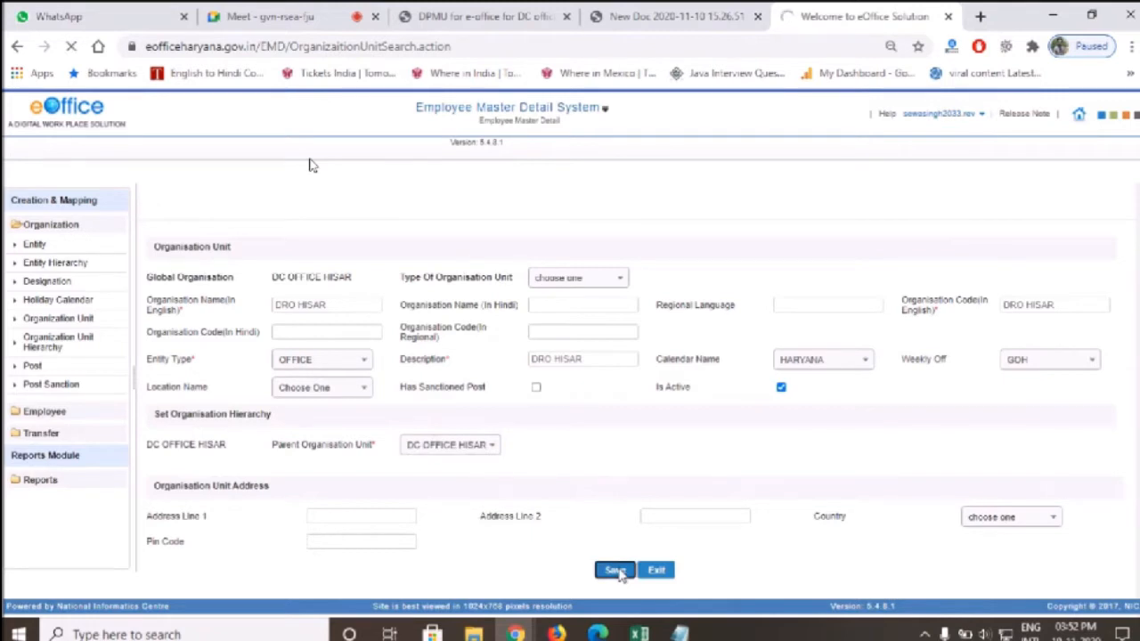
left_click(921, 305)
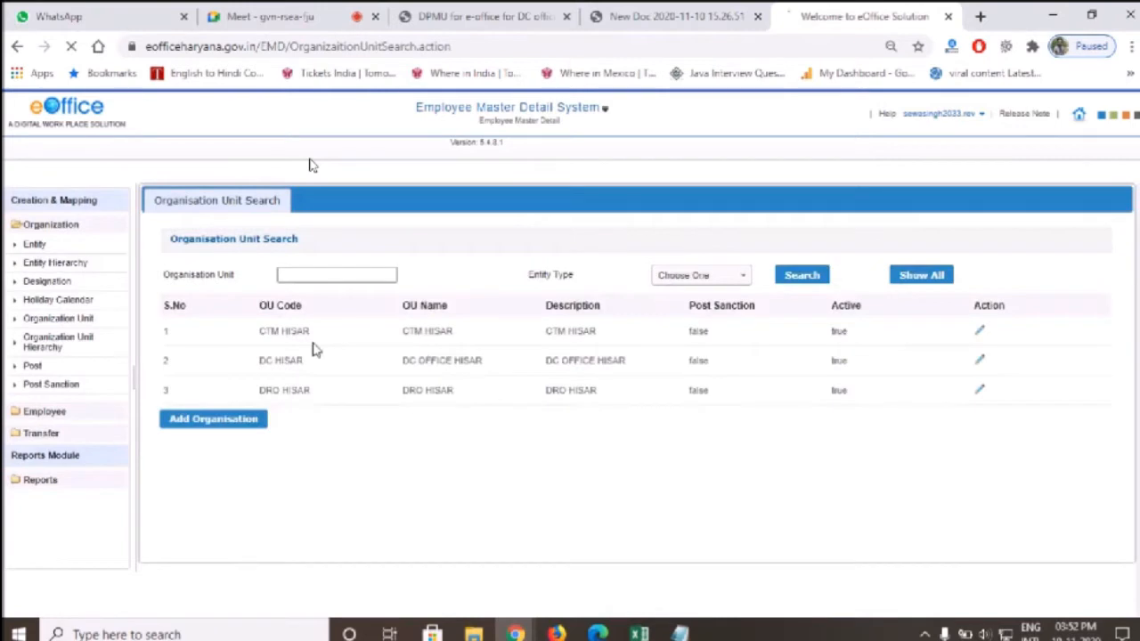
left_click(699, 10)
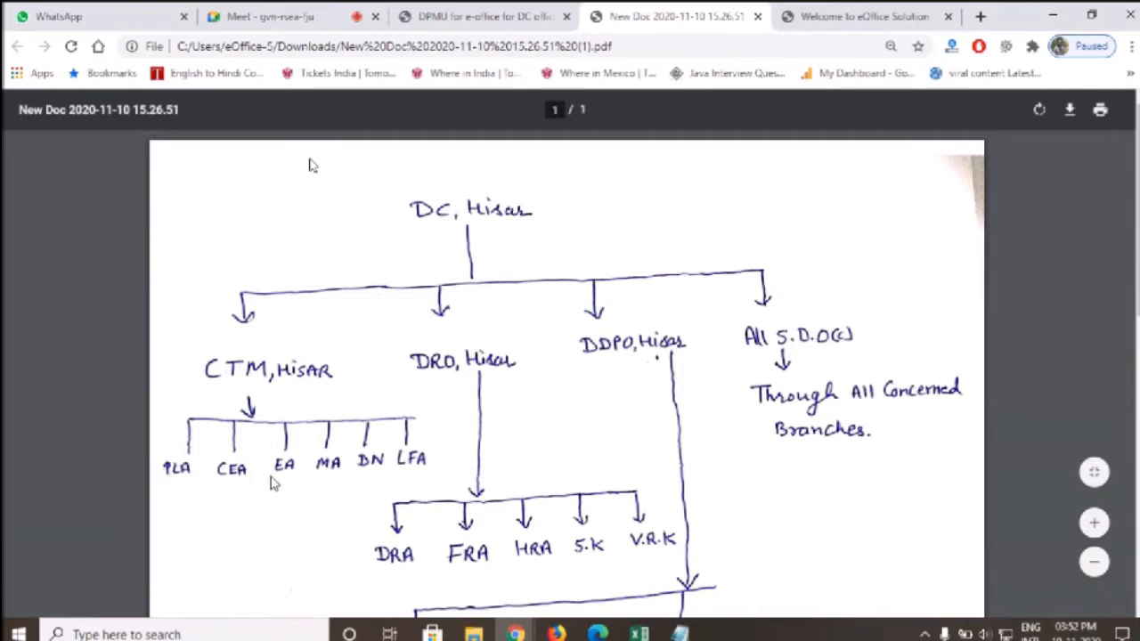
left_click(840, 10)
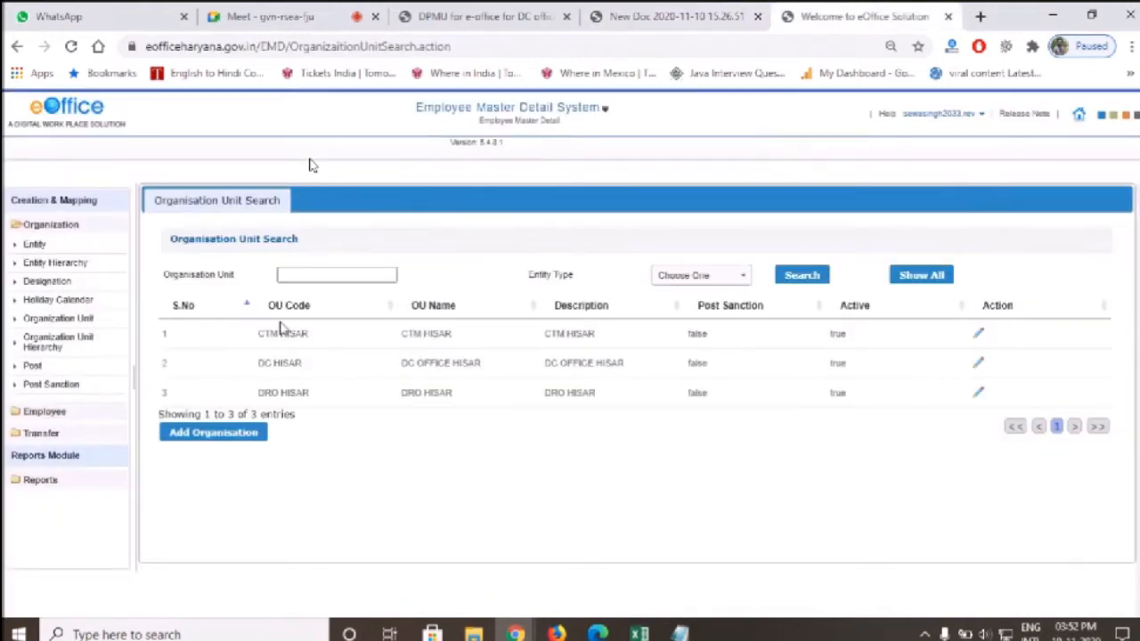
left_click_drag(260, 333, 331, 339)
left_click(333, 341)
Add a unit named SUPERINTENDENT DC OFFICE HISAR, same description, code SUPDT DC HISAR
left_click(214, 436)
left_click(294, 307)
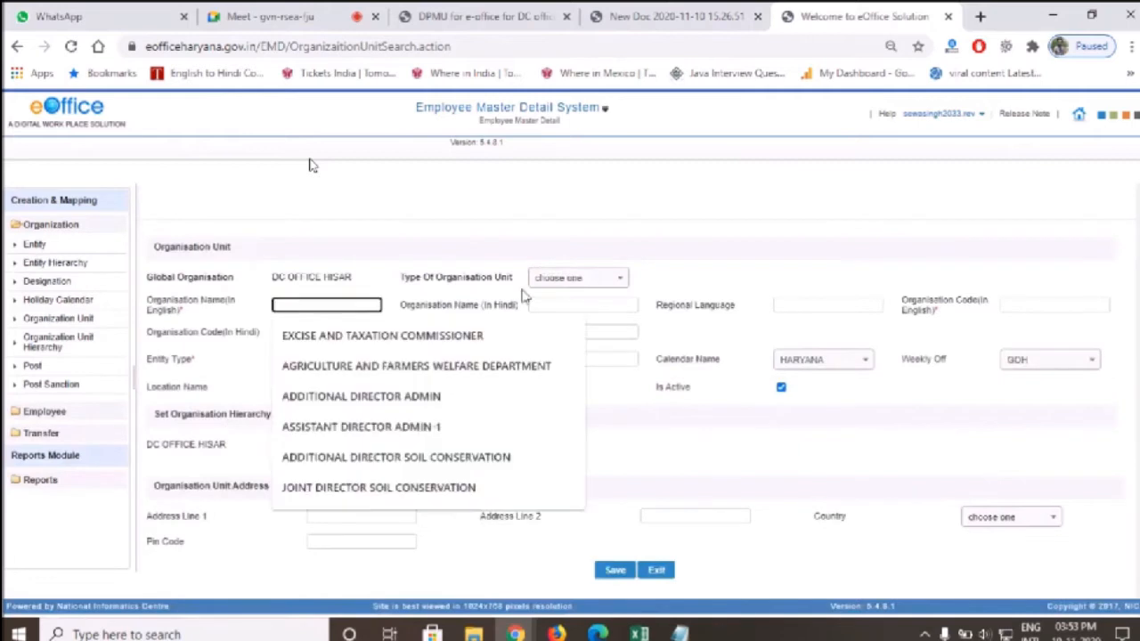
type("SUPERINTENDENT")
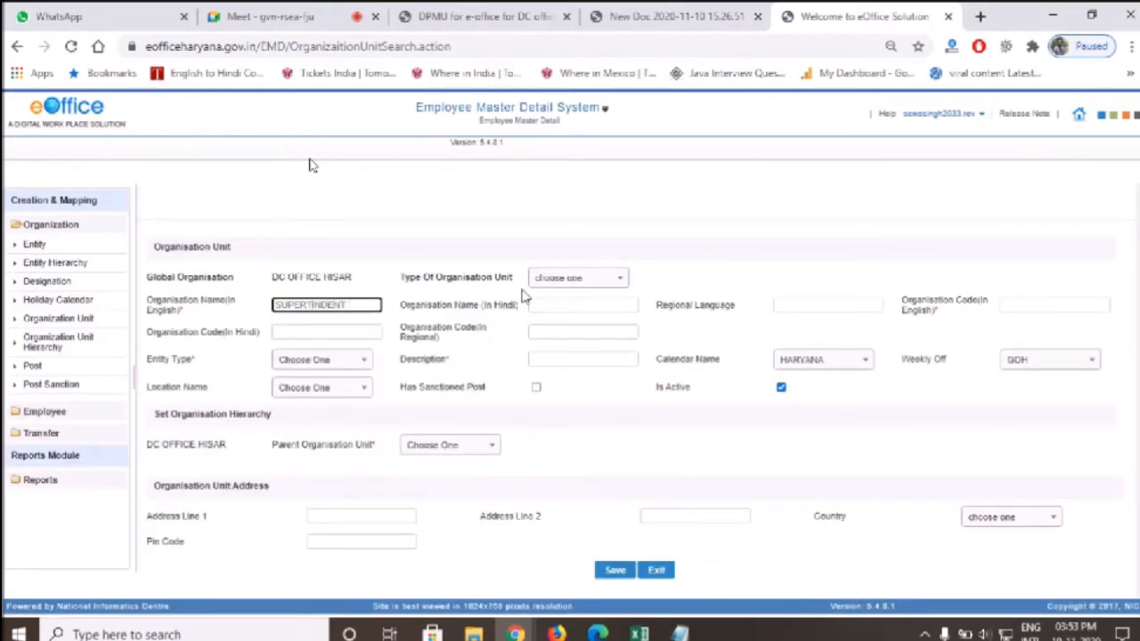
type(" DC OFFICE HISAR")
key("ctrl+a")
key("ctrl+c")
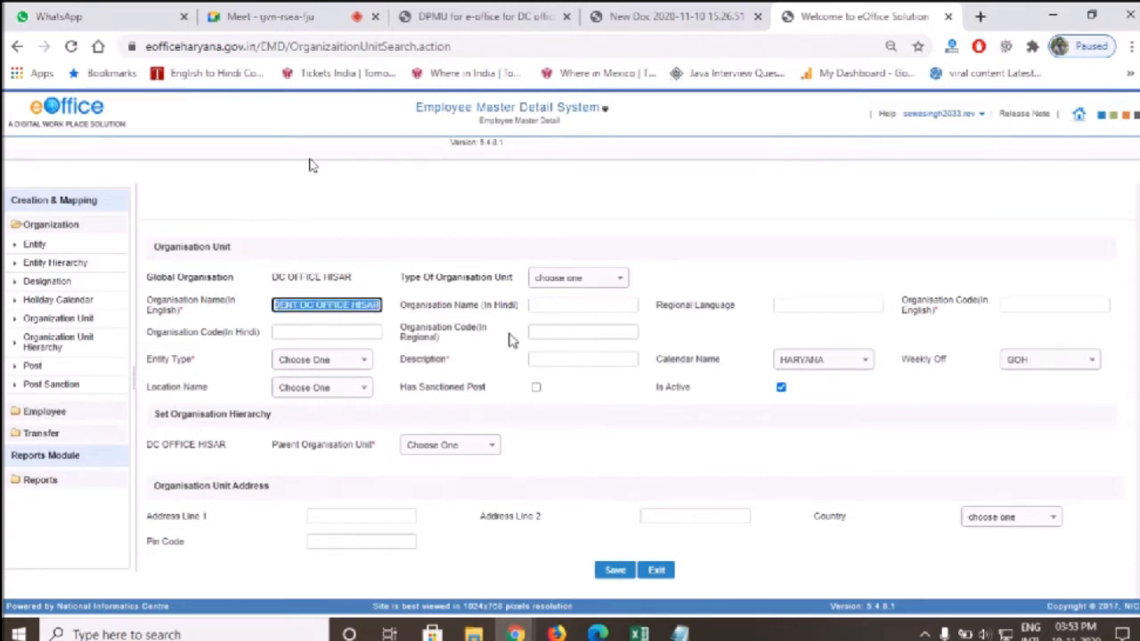
left_click(557, 357)
key("ctrl+v")
left_click(1016, 304)
type("SU")
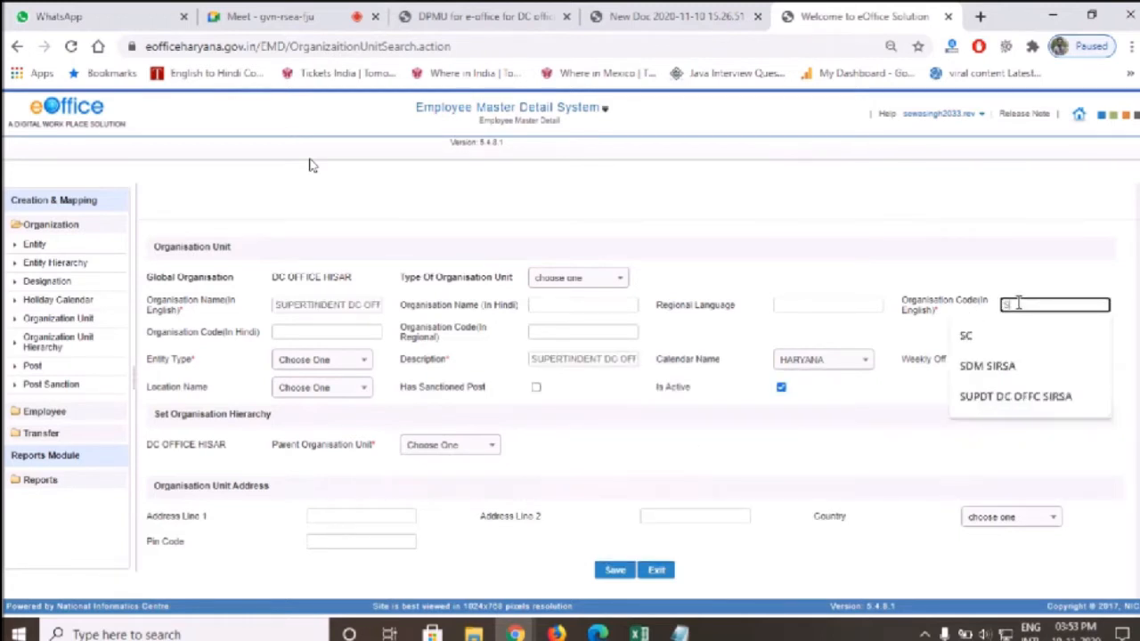
type("PDT DC ")
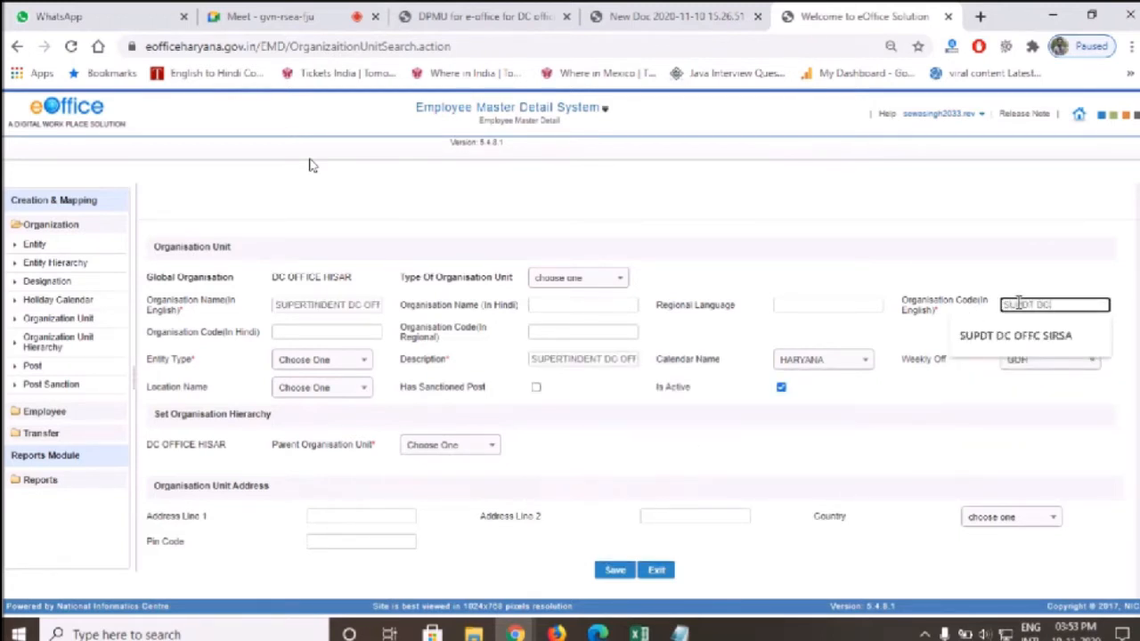
type("HISAR")
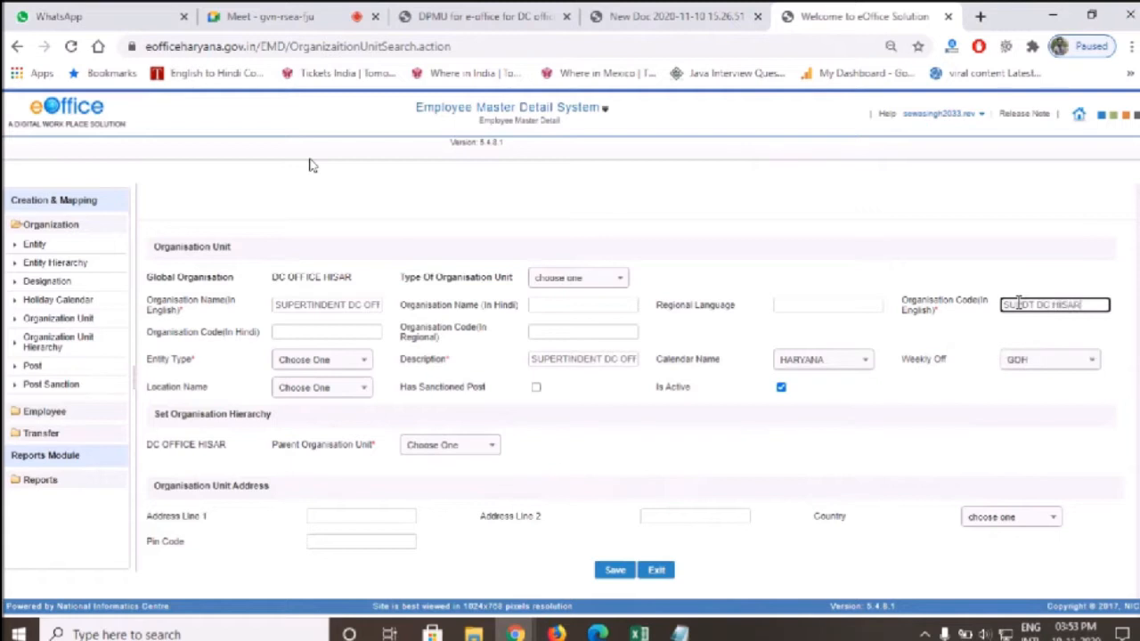
Set entity type OFFICE and parent CTM HISAR, then save the unit
left_click(303, 364)
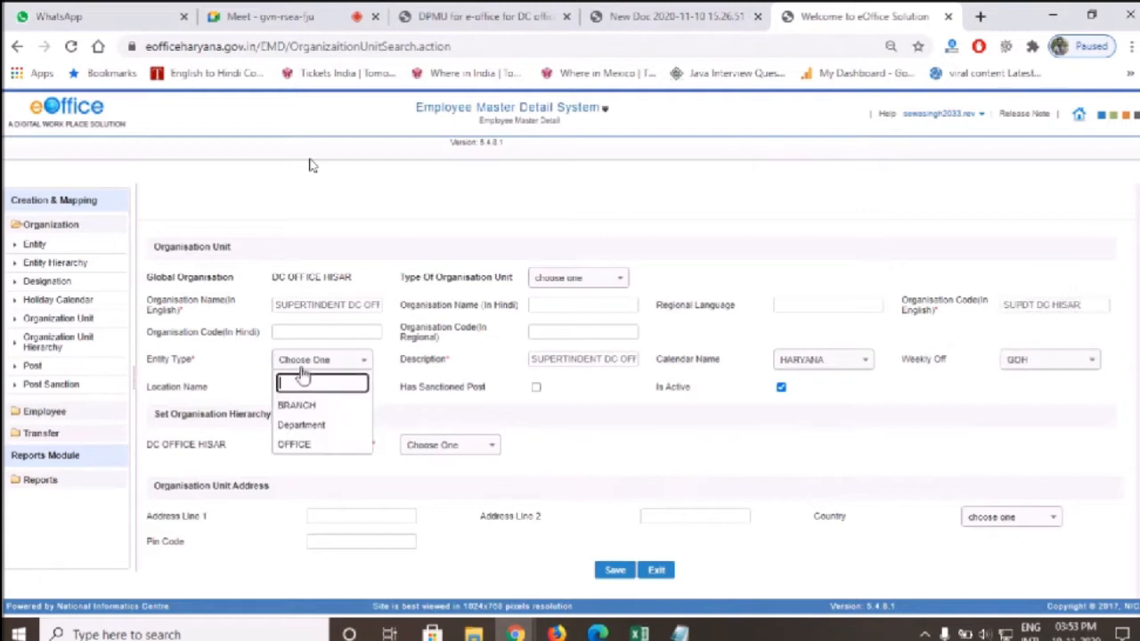
left_click(312, 444)
left_click(430, 447)
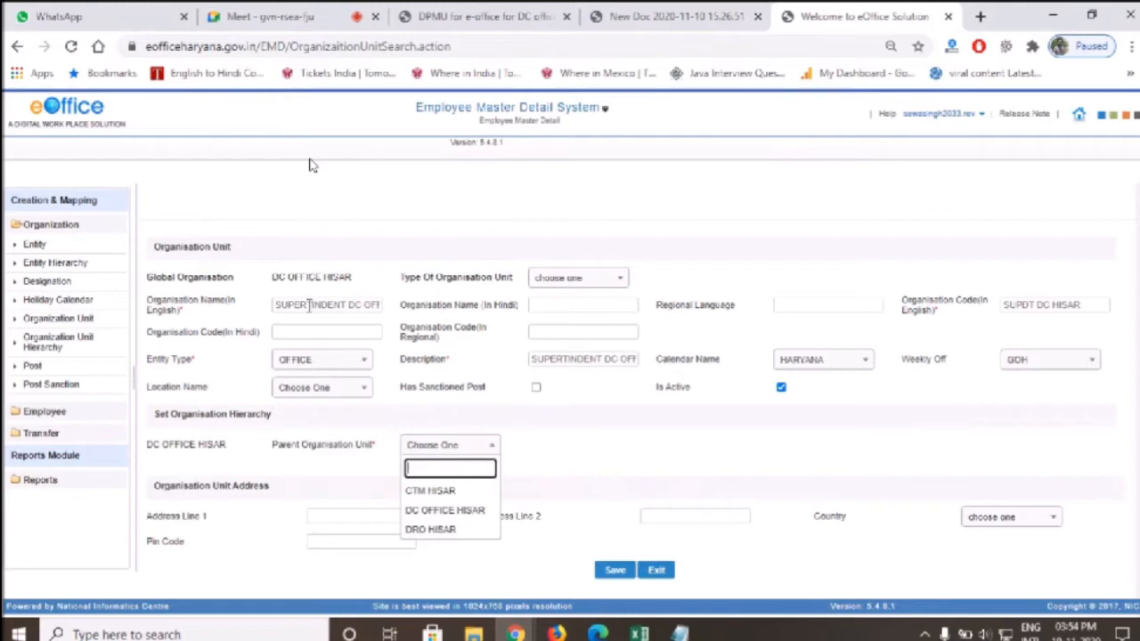
left_click(462, 492)
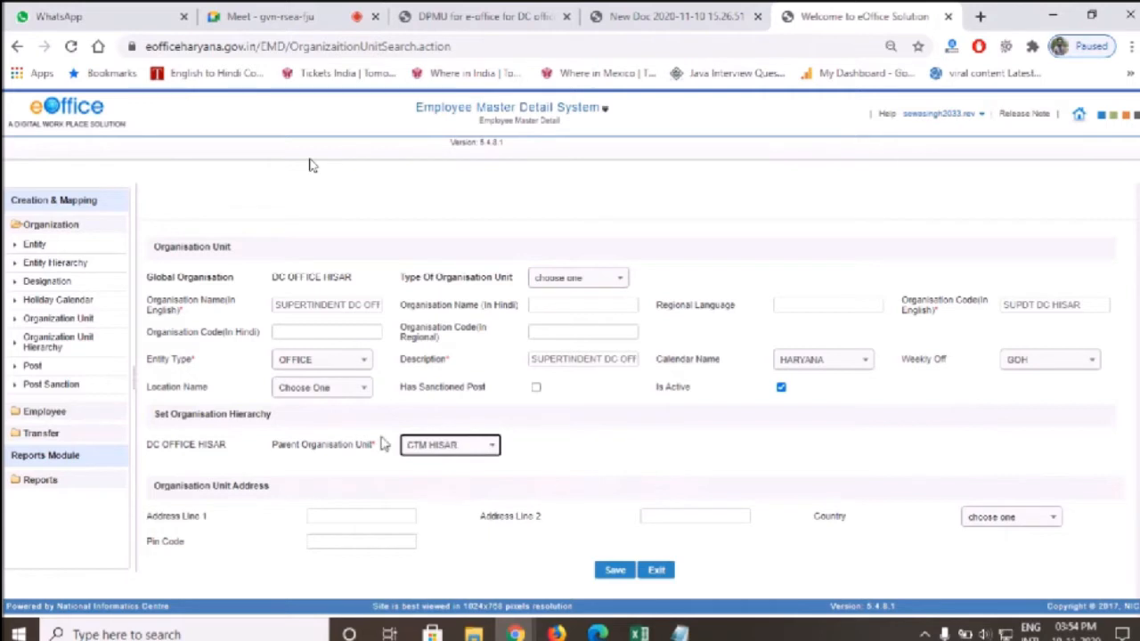
left_click(618, 572)
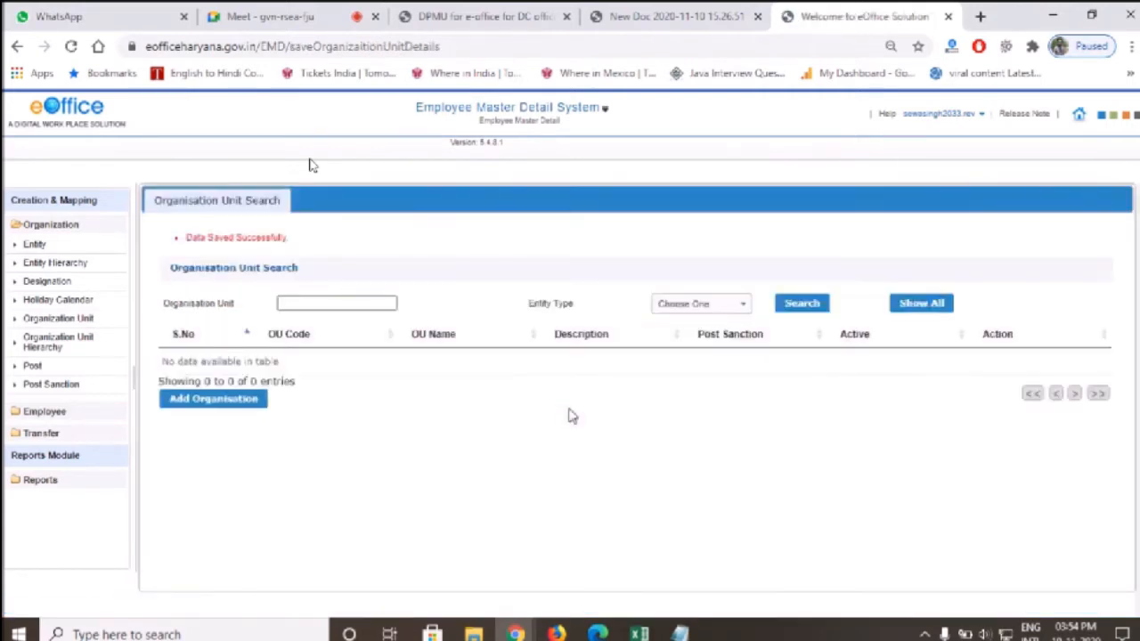
List all existing units and compare them with the hand-drawn hierarchy chart
left_click(935, 303)
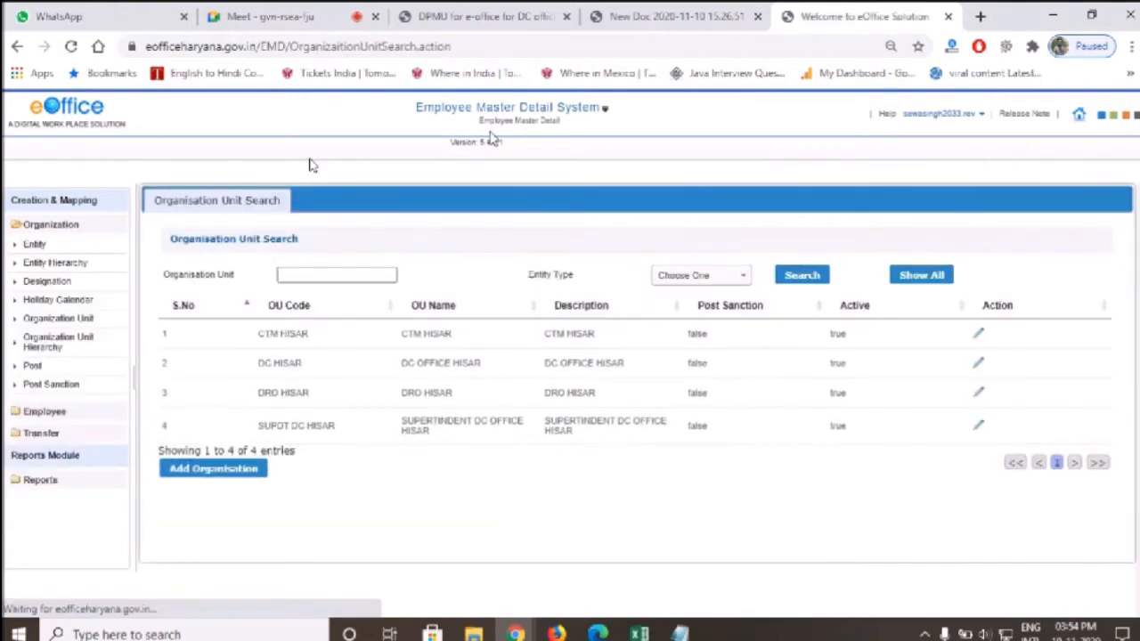
left_click_drag(271, 427, 341, 429)
left_click(341, 428)
left_click(595, 11)
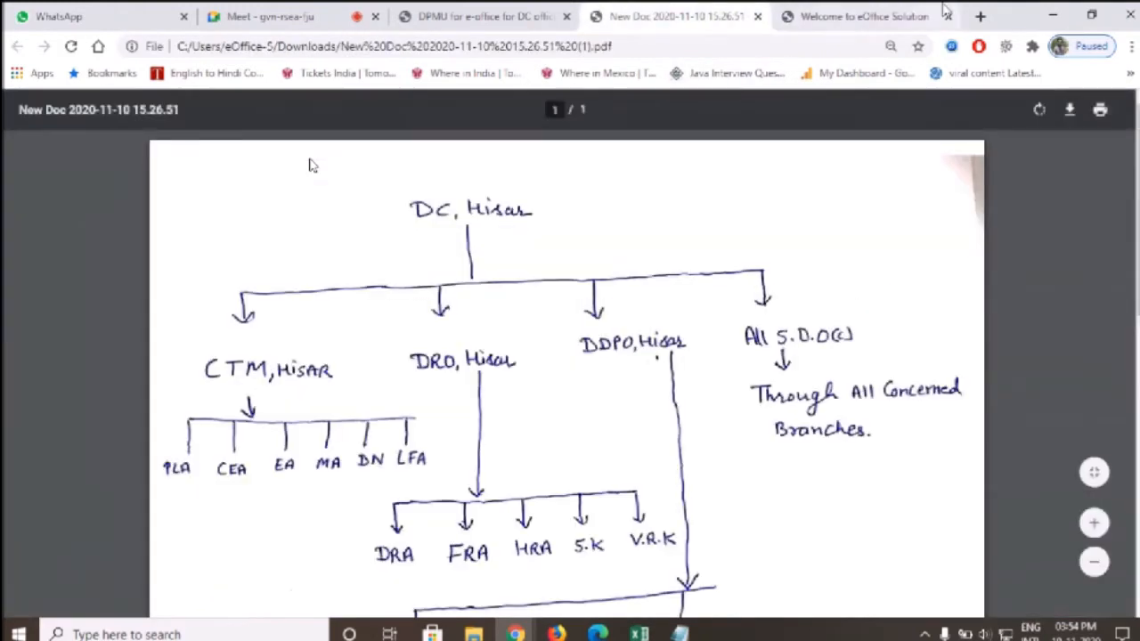
left_click(937, 11)
Add unit EA BRANCH, description EA BRANCH DC OFFICE HISAR, code EA BR DC HISAR
left_click(256, 470)
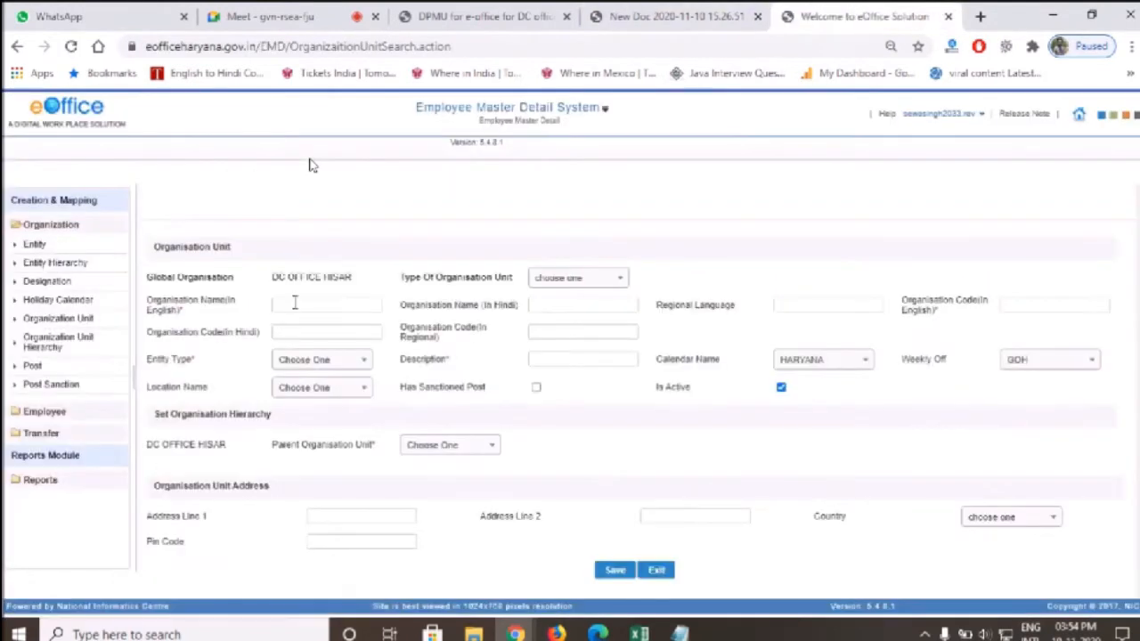
left_click(294, 304)
type("EA BRANCH")
key("ctrl+a")
key("ctrl+c")
left_click(550, 359)
key("ctrl+v")
type("DC OFFICE HISAR")
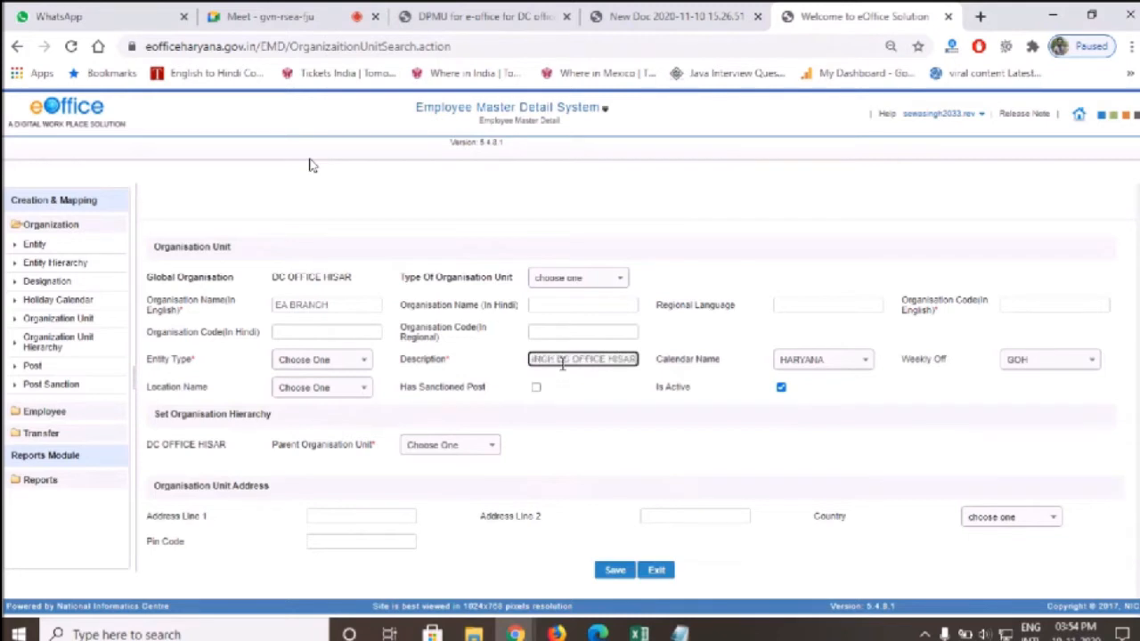
left_click(1009, 308)
type("EA BR")
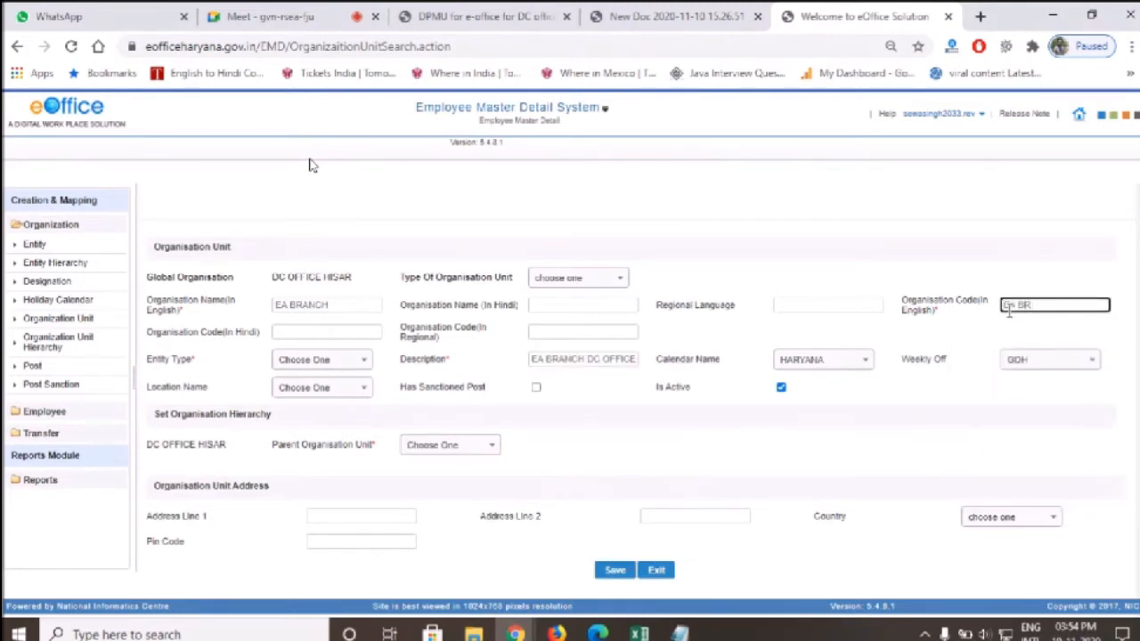
type(" DC HISAR")
Set the new unit's entity type to BRANCH
left_click(292, 365)
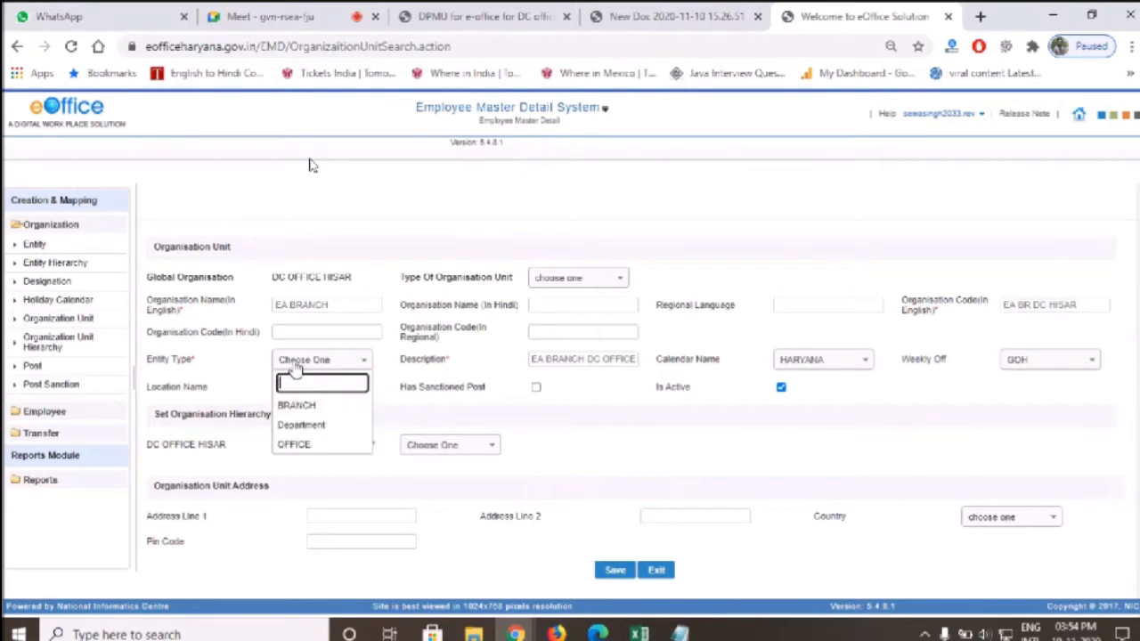
key("ctrl+plus")
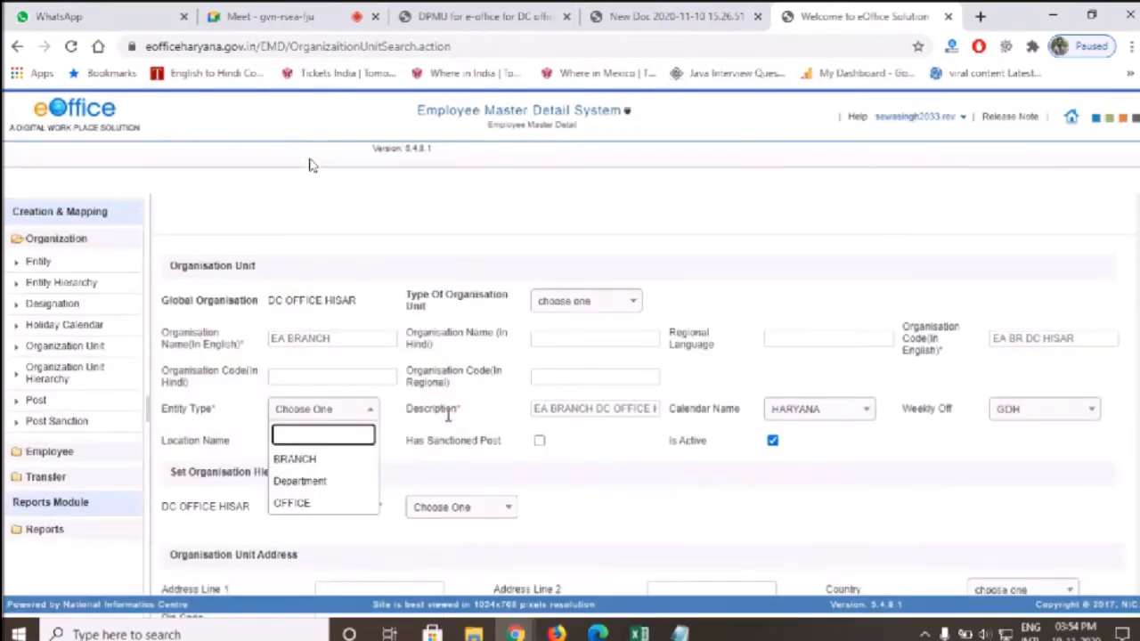
key("ctrl+minus")
key("ctrl+plus")
left_click(347, 461)
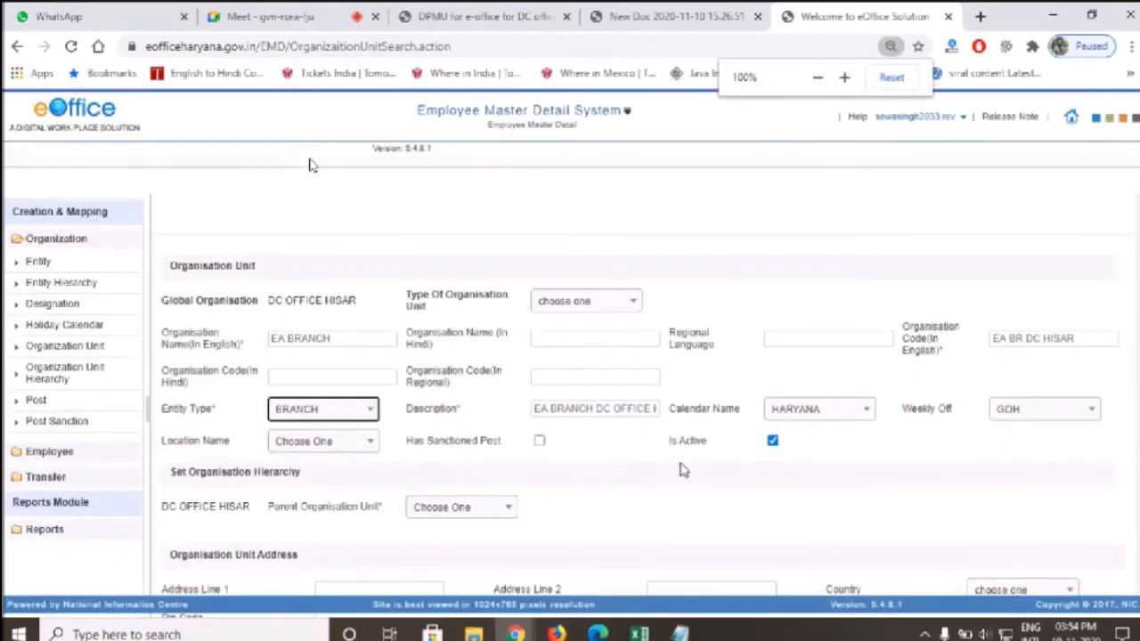
key("ctrl+minus")
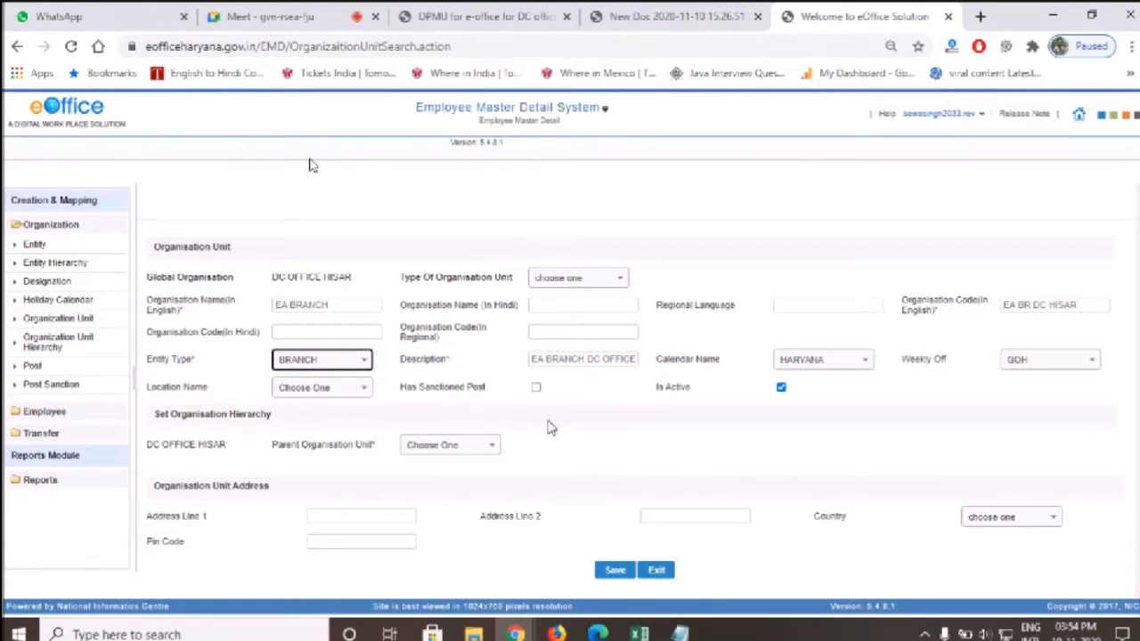
left_click(334, 310)
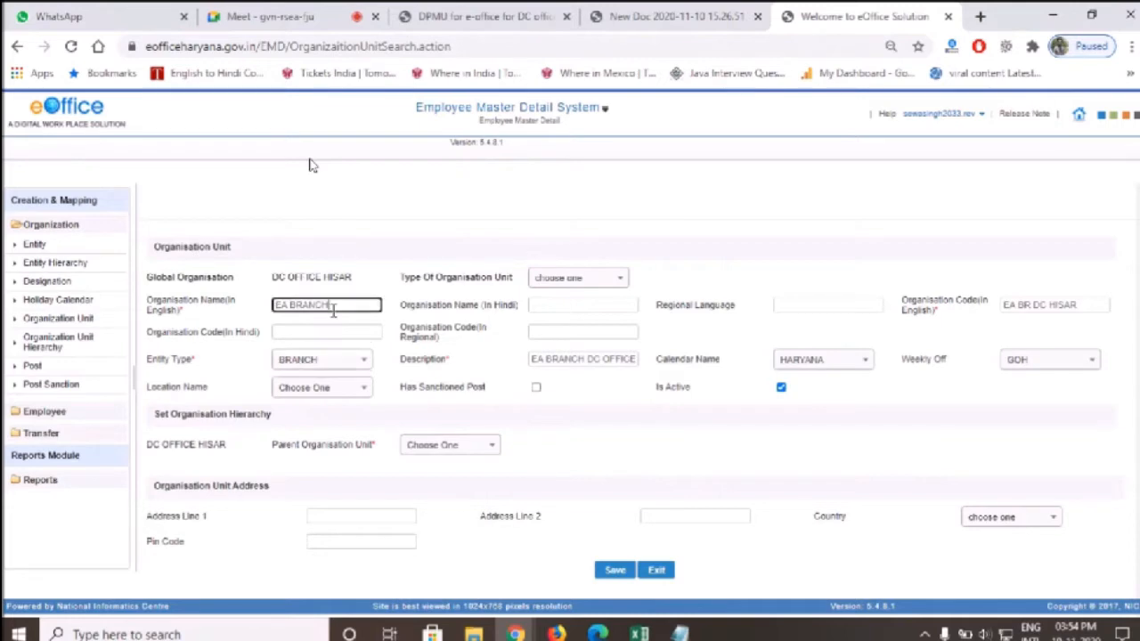
After checking the chart, set parent SUPERINTENDENT DC OFFICE HISAR and save EA BRANCH
left_click(485, 16)
left_click(663, 16)
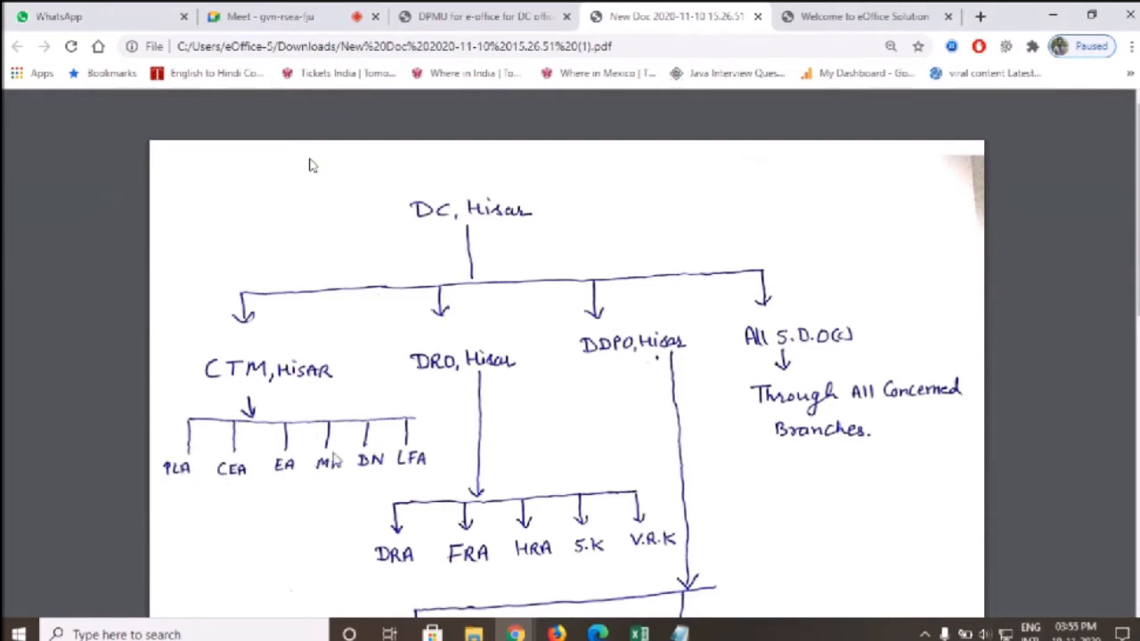
left_click(481, 16)
left_click(873, 11)
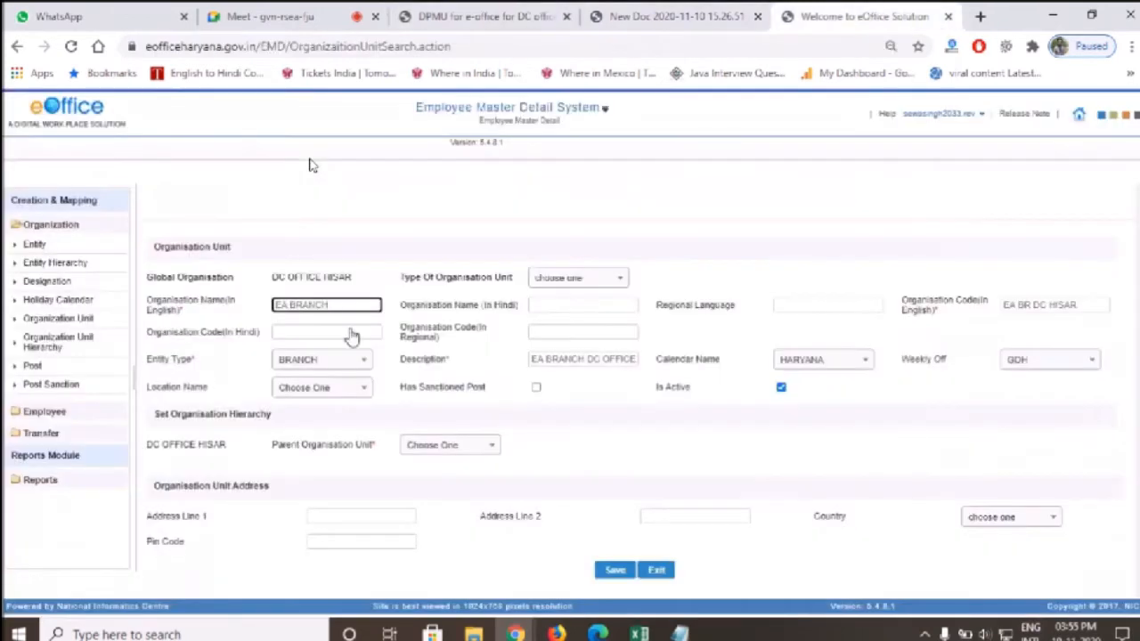
left_click(437, 445)
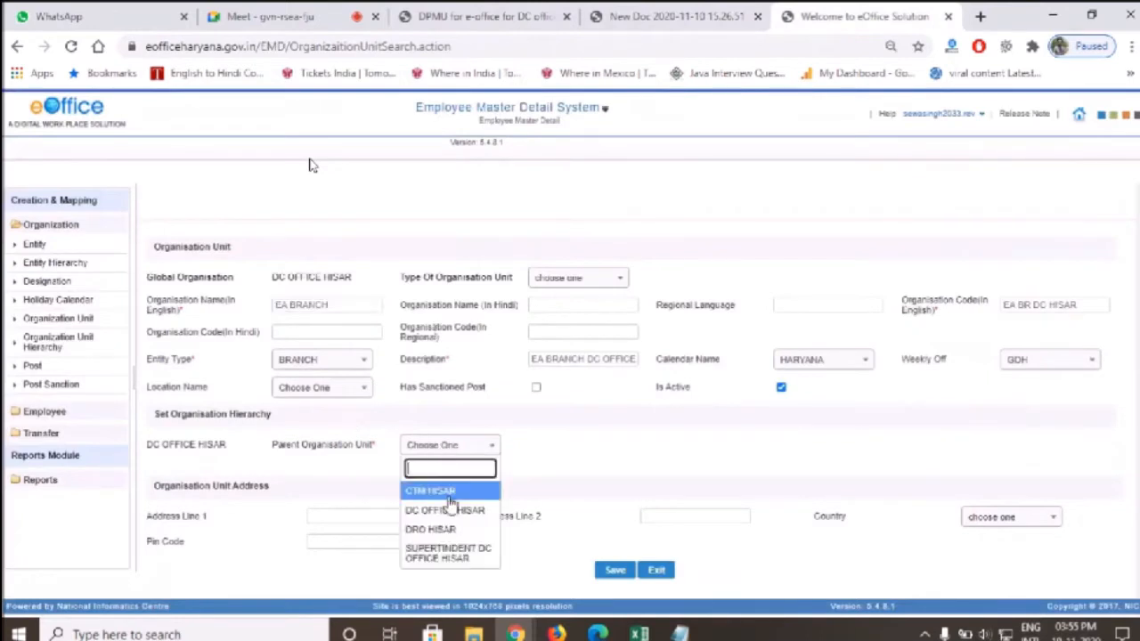
left_click(482, 563)
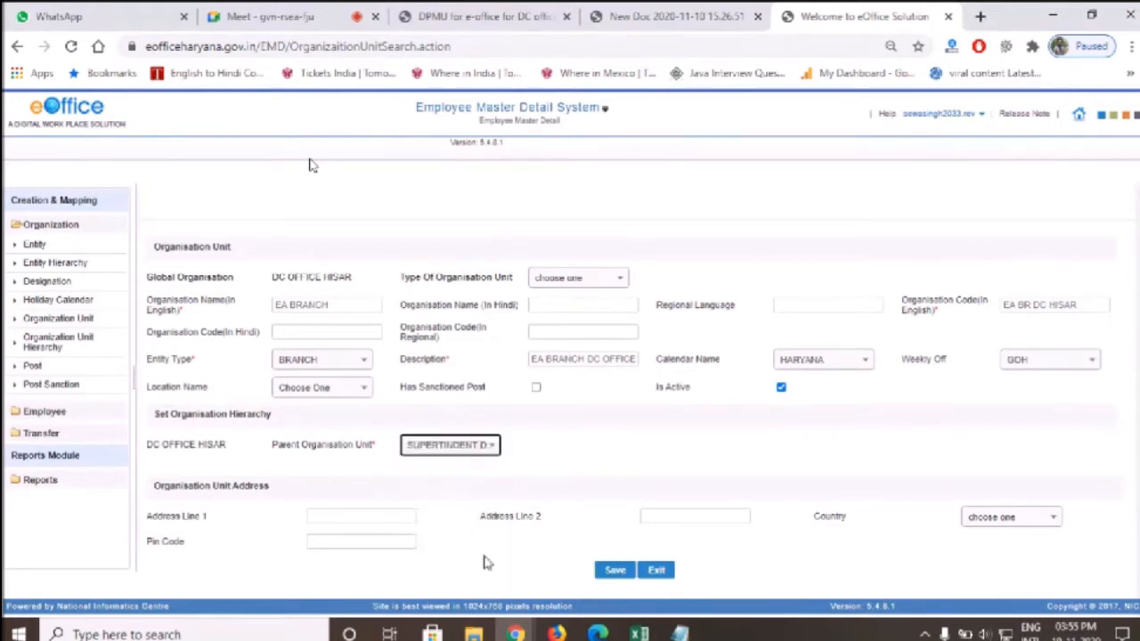
left_click(615, 571)
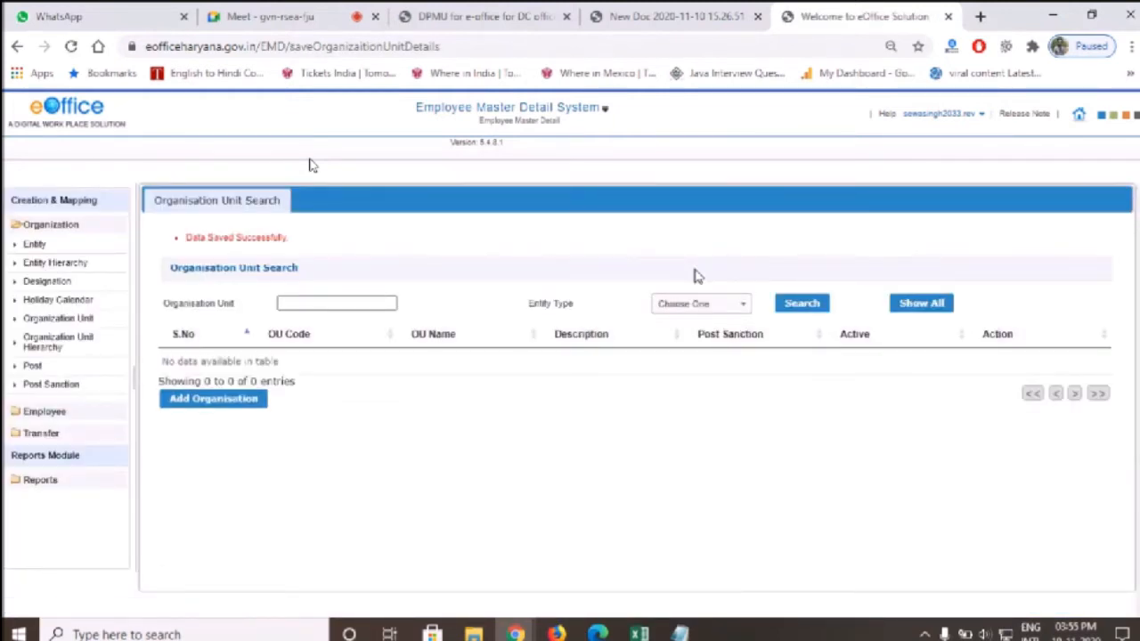
Verify the five saved units against the chart, then go to Designation Mapping
left_click(672, 14)
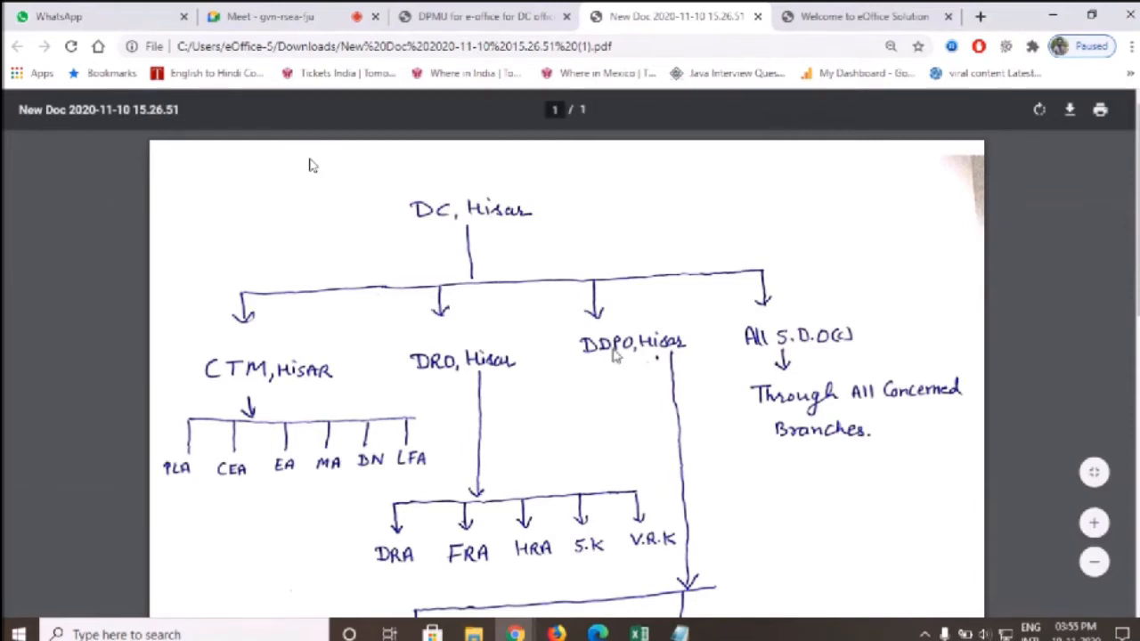
left_click(472, 16)
left_click(833, 16)
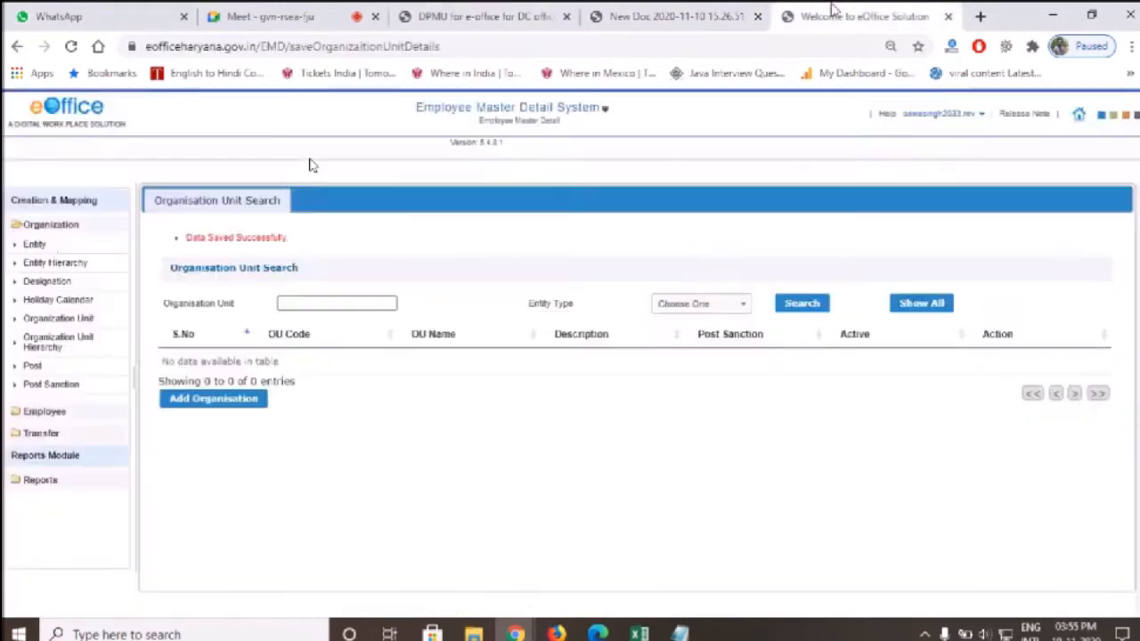
left_click(947, 305)
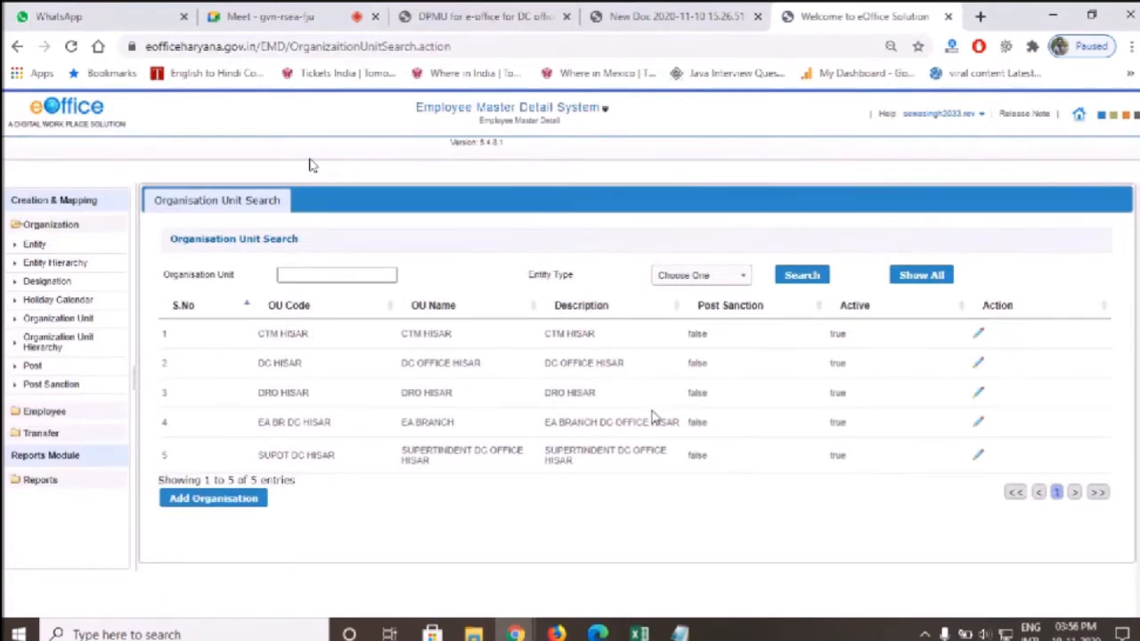
left_click(44, 283)
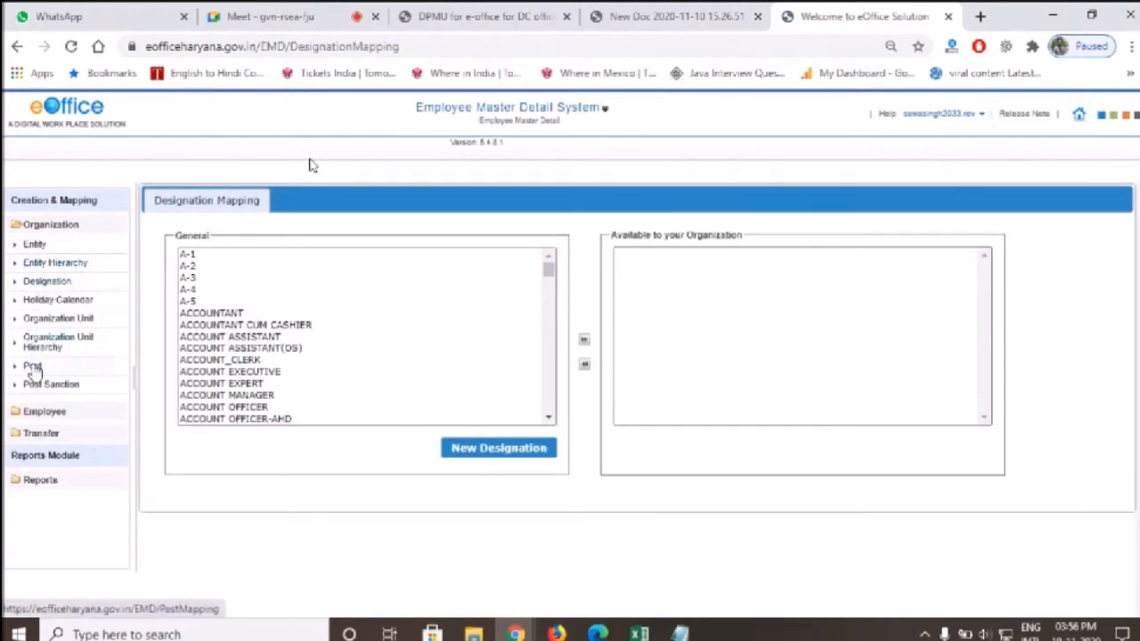
left_click(668, 16)
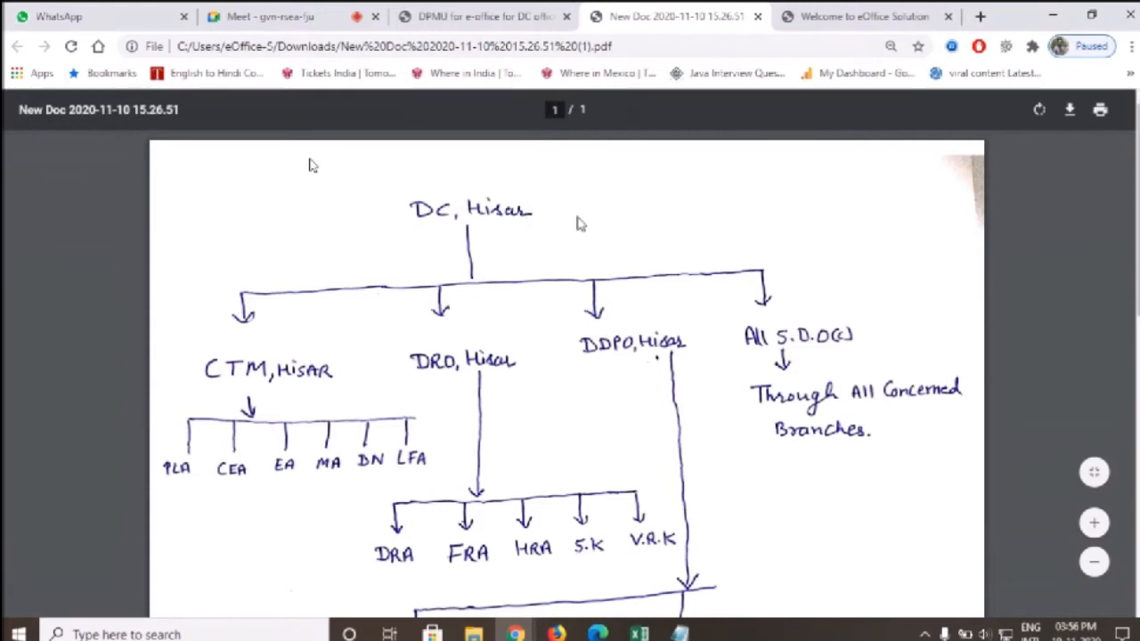
left_click(528, 12)
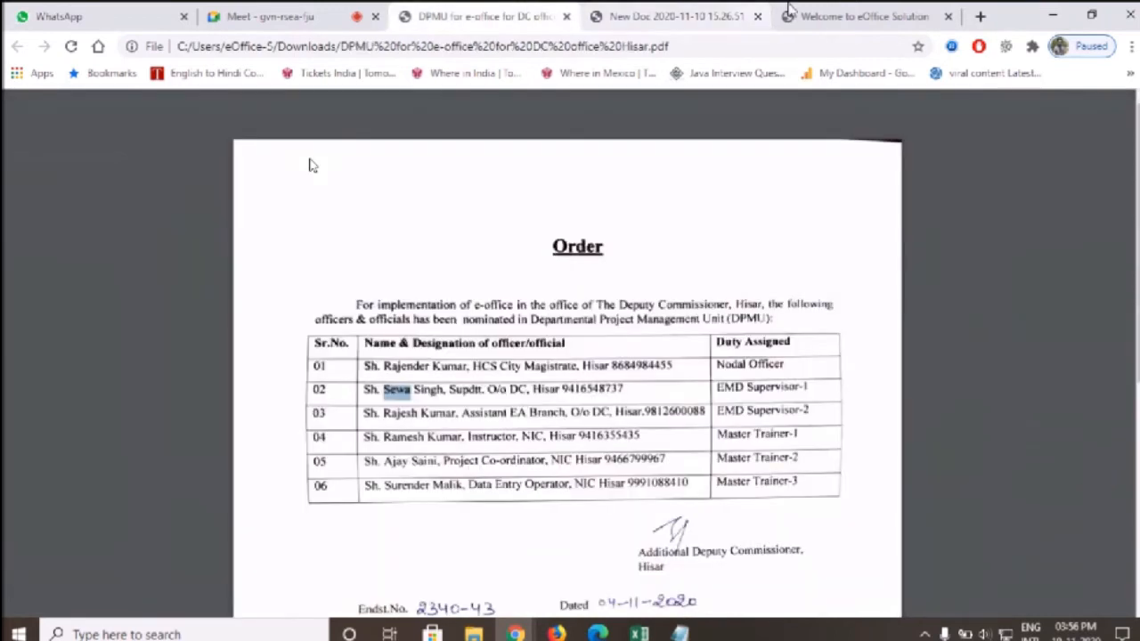
left_click(859, 16)
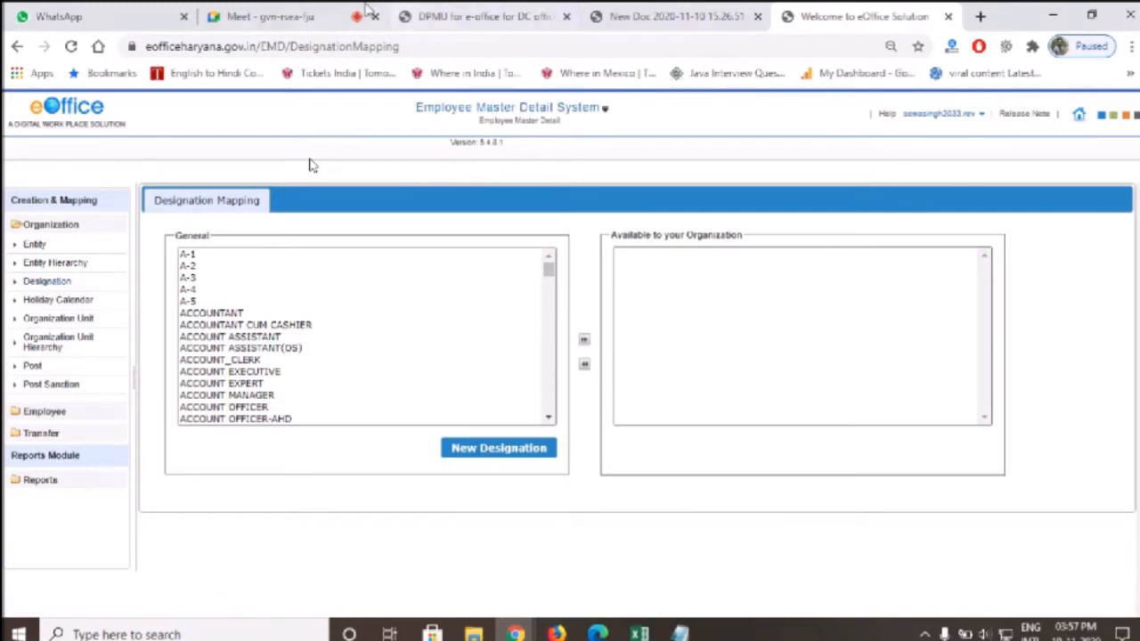
left_click(481, 16)
left_click(682, 9)
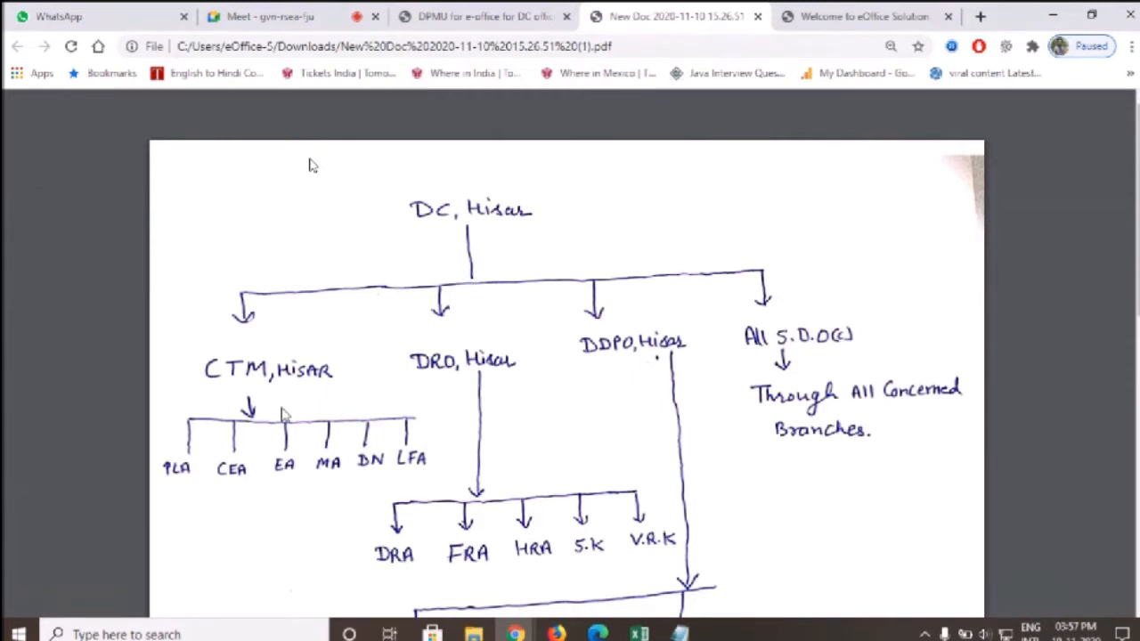
left_click(801, 15)
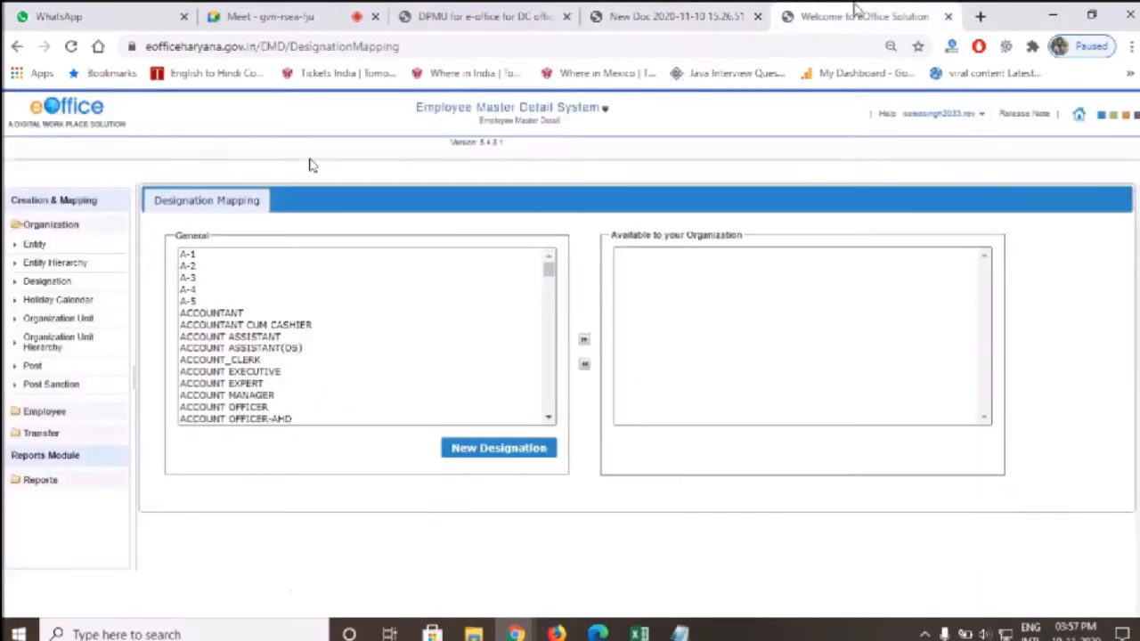
Find SUPERINTENDENT in the General designations list and add it to the organisation
left_click(253, 315)
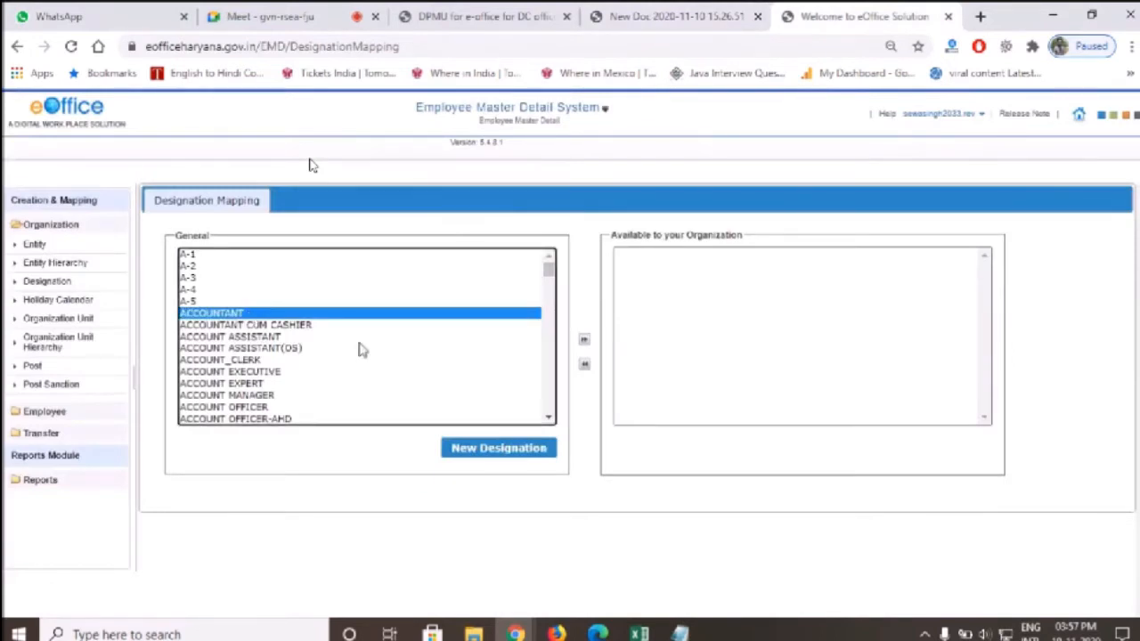
left_click(230, 303)
left_click(288, 276)
type("sup")
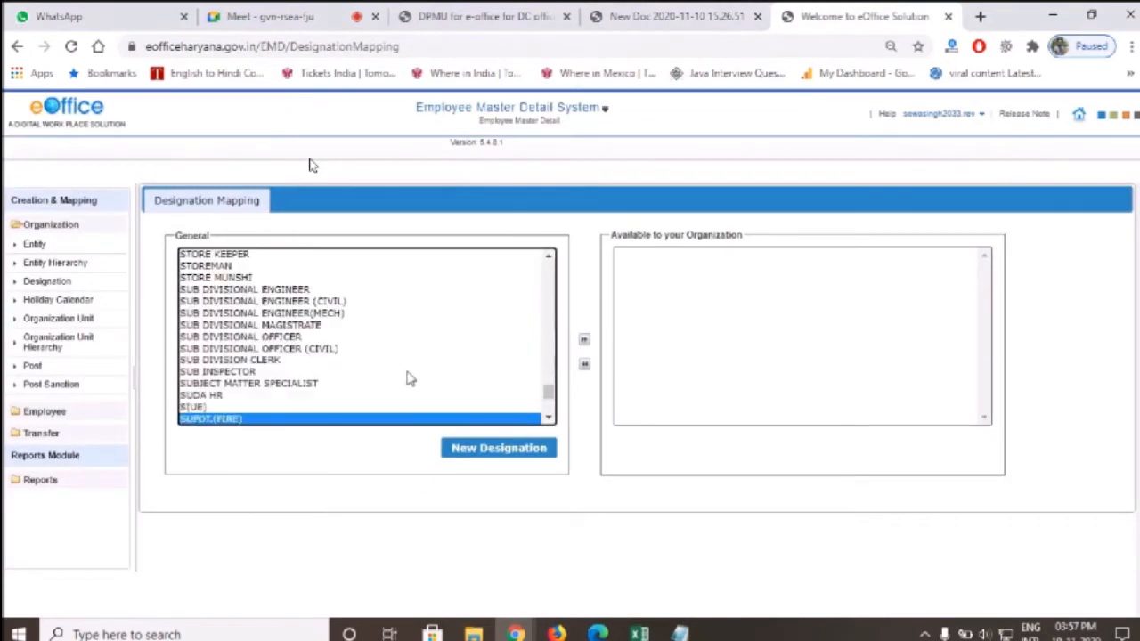
type("e")
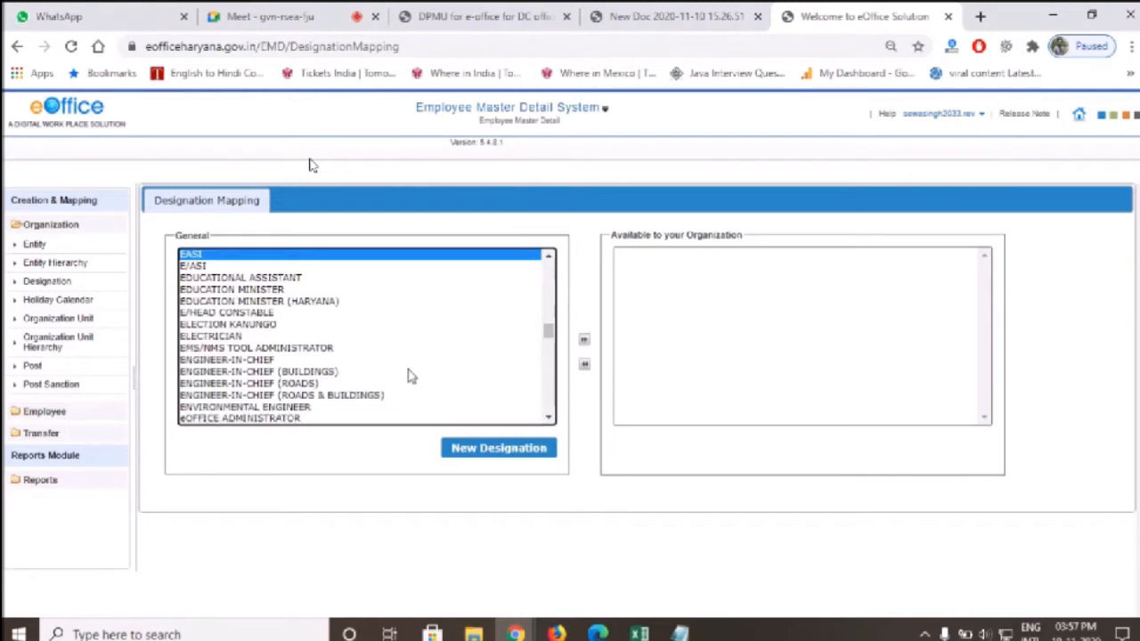
left_click(326, 348)
type("supe")
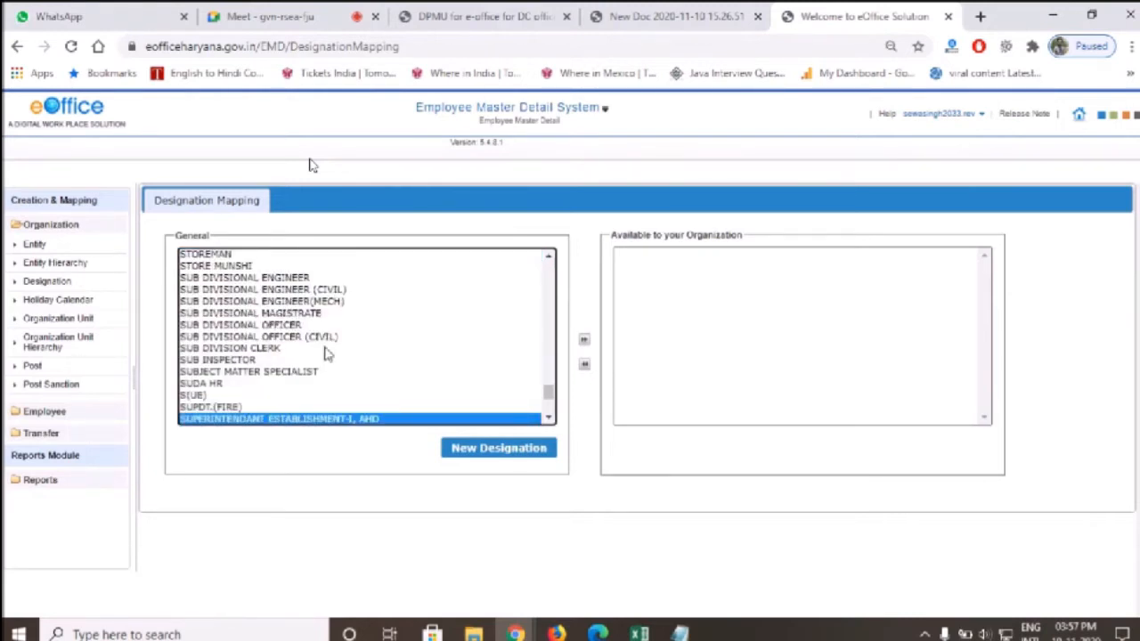
key("Down")
key("Down")
key("Down")
key("Down")
key("Down")
key("Up")
key("Up")
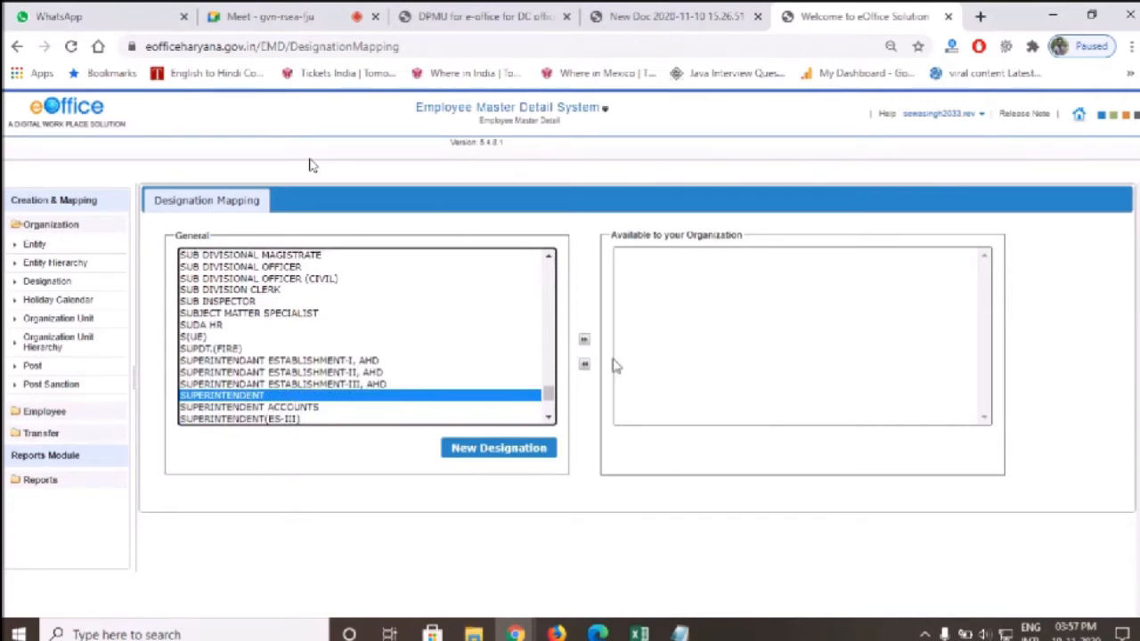
key("ctrl+plus")
key("ctrl+plus")
left_click(715, 398)
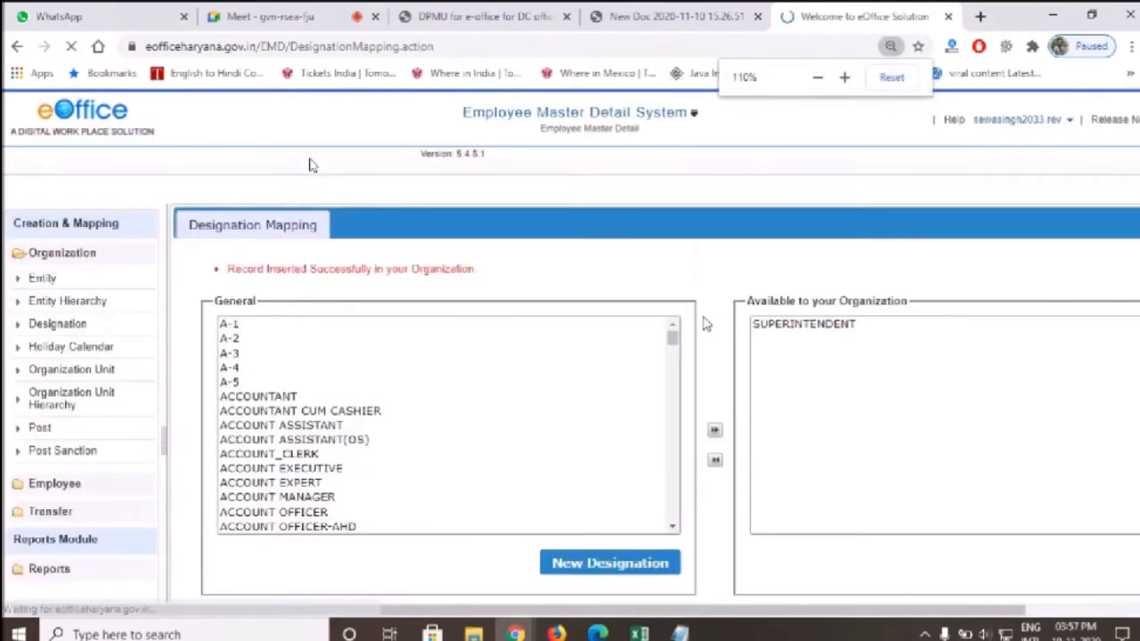
key("ctrl+minus")
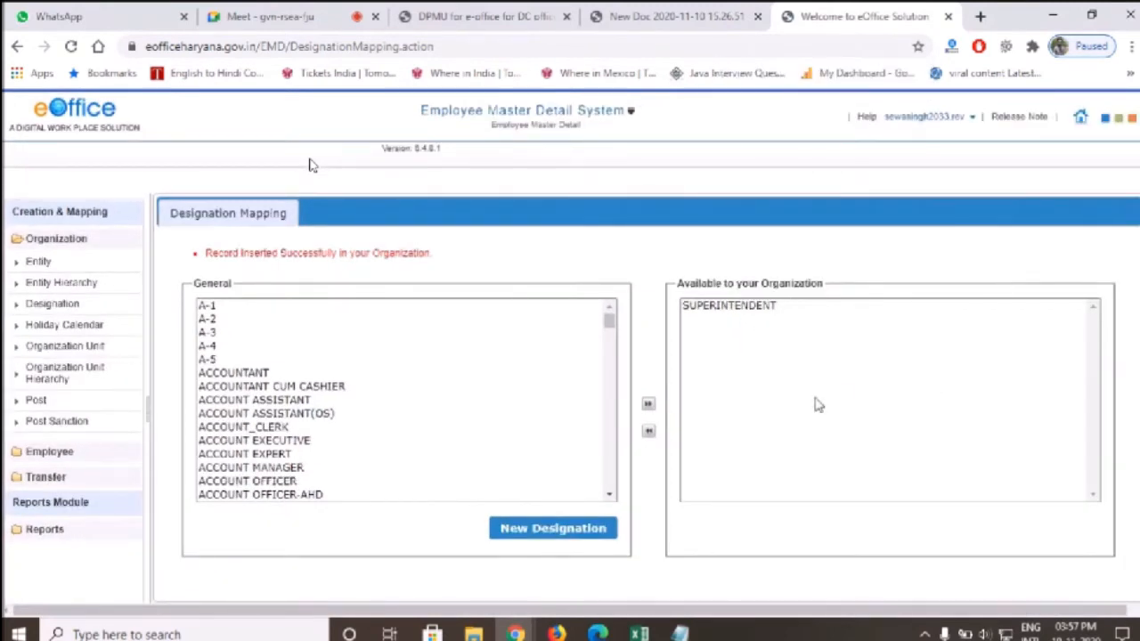
Add ASSISTANT and CLERK to the organisation's designations
left_click(371, 416)
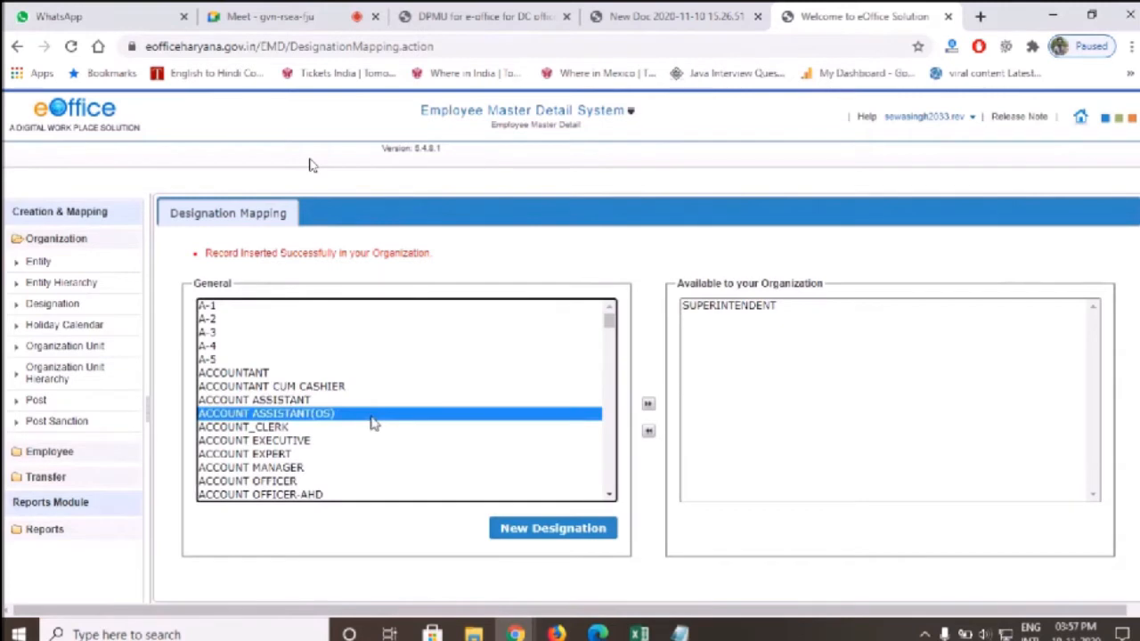
key("Down")
key("Down")
key("Down")
key("Down")
key("Down")
key("Down")
key("Down")
key("Down")
key("Down")
key("Down")
key("Down")
key("Down")
key("Down")
key("Down")
key("Down")
key("Down")
key("Down")
key("Down")
key("Down")
key("Down")
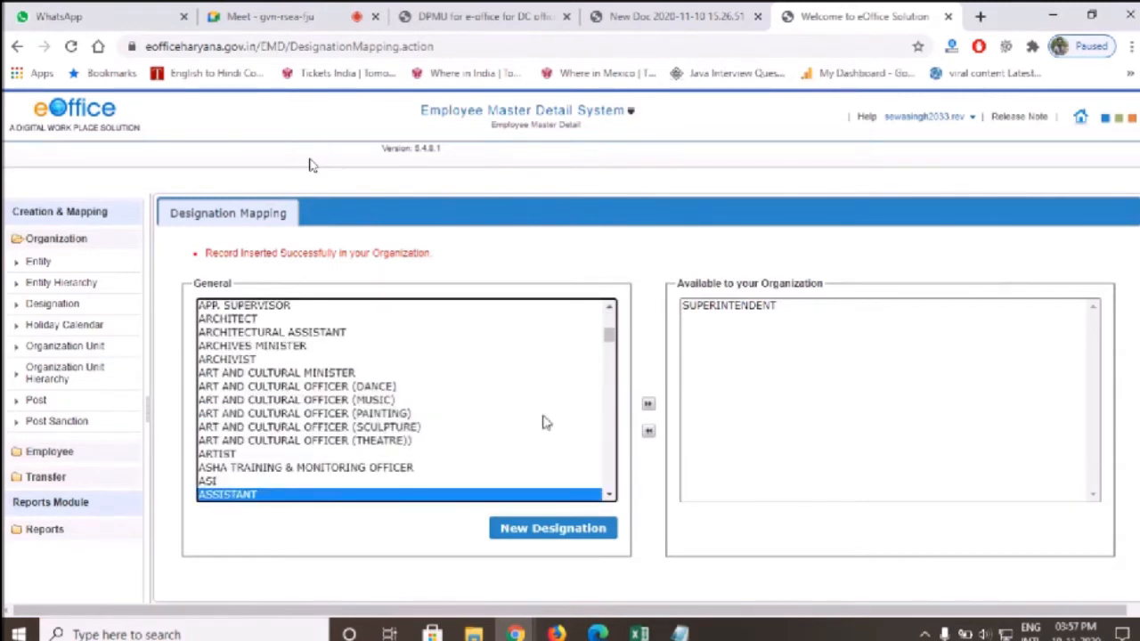
left_click(648, 404)
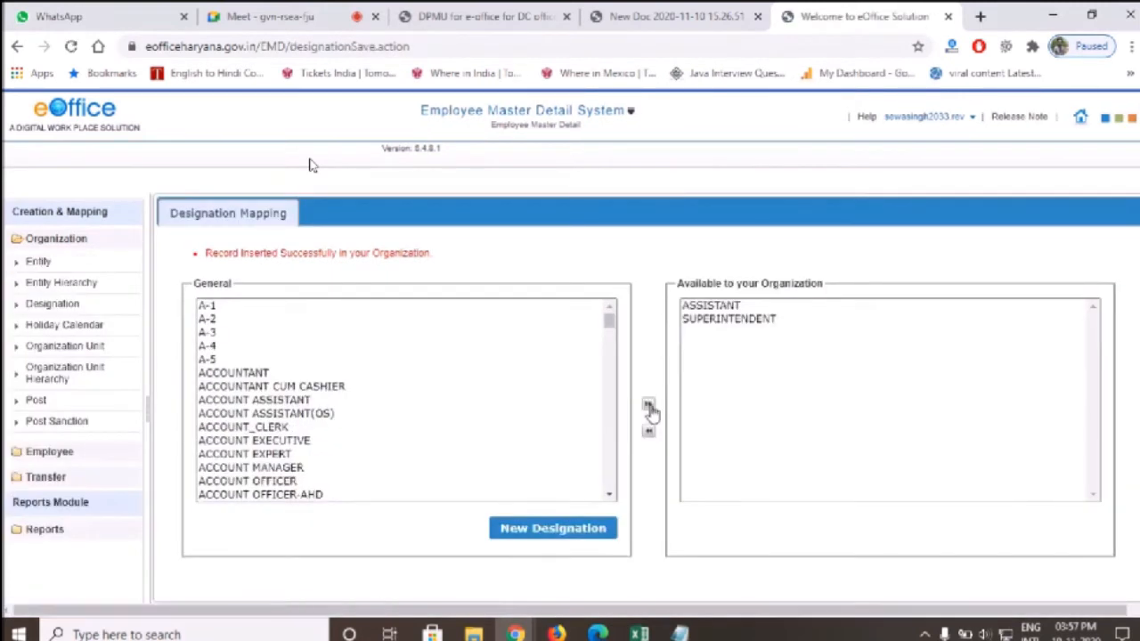
left_click(337, 413)
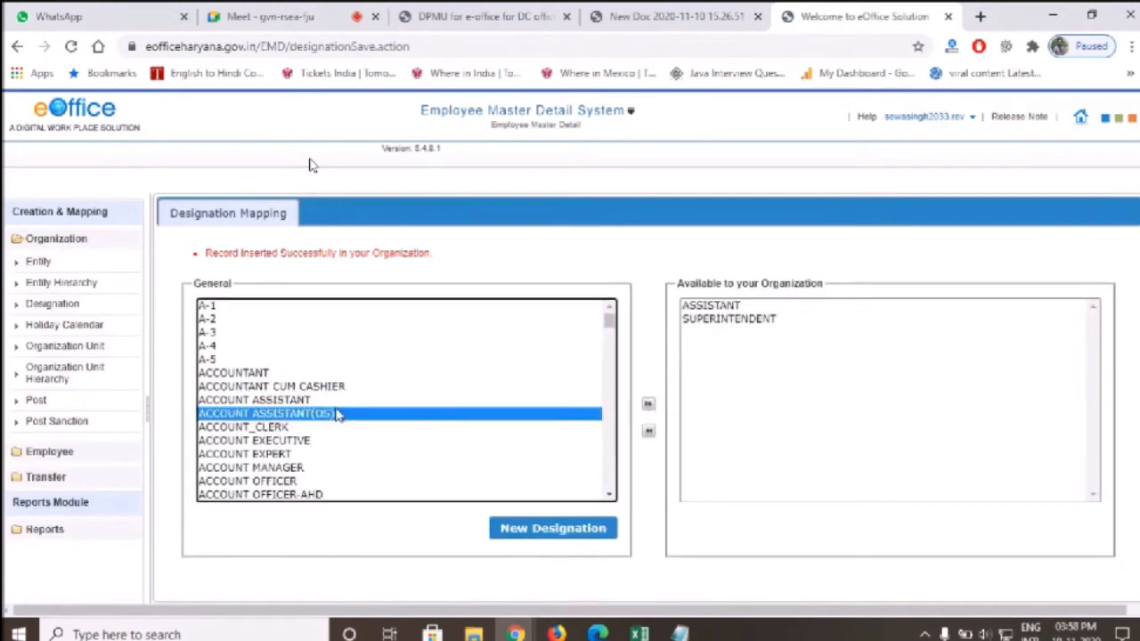
type("cl")
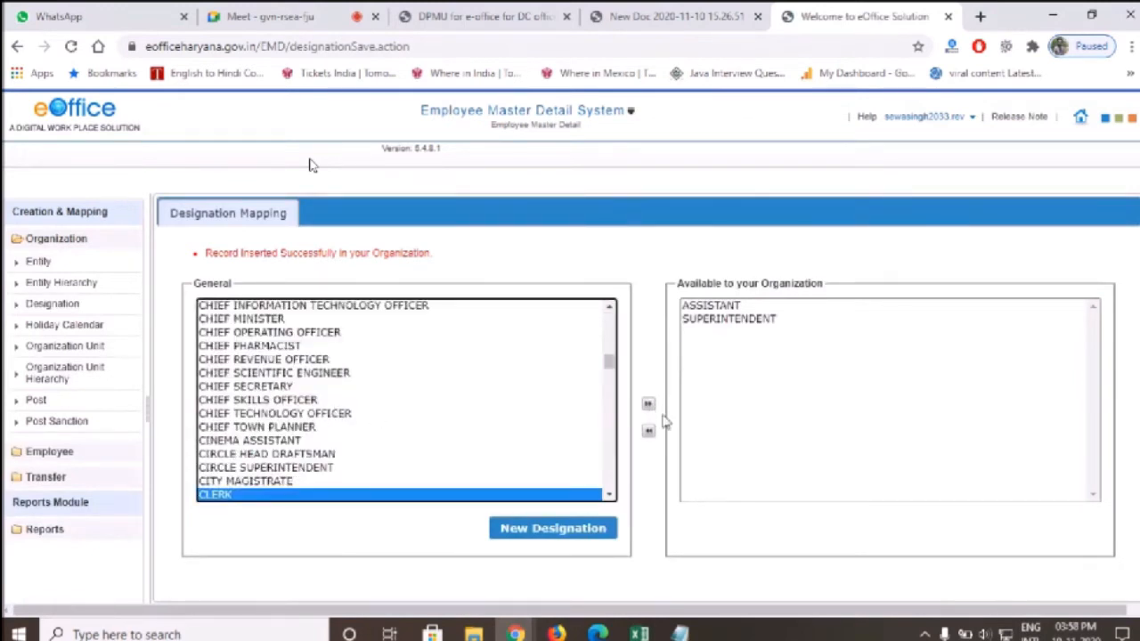
left_click(649, 403)
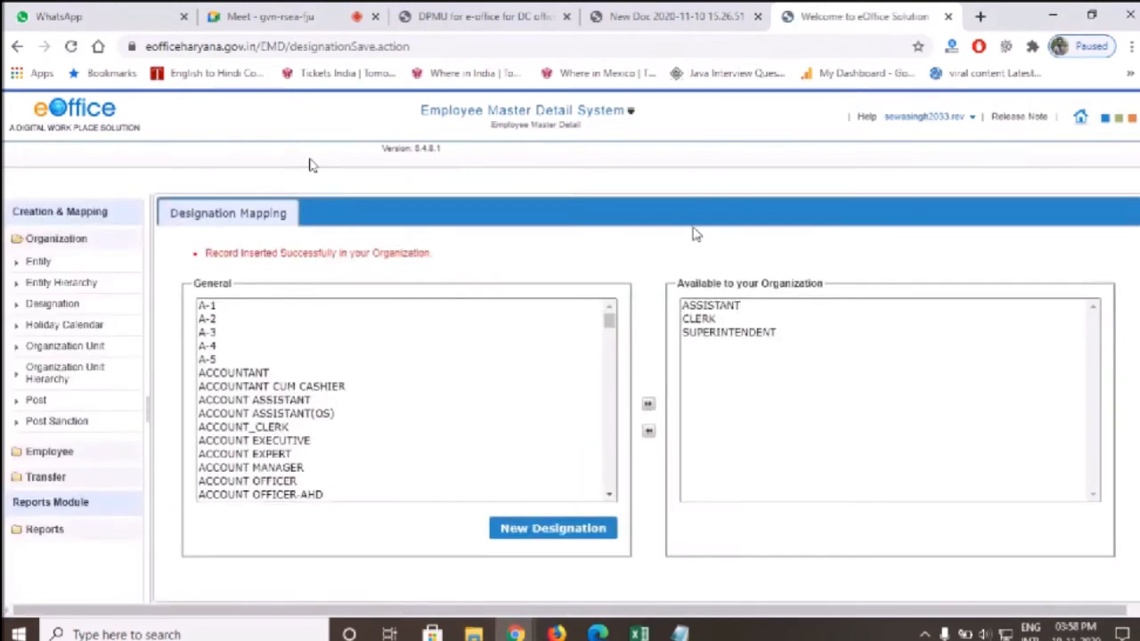
Bring the Excel staff workbook to the front and scroll through it
key("ctrl+minus")
left_click(639, 633)
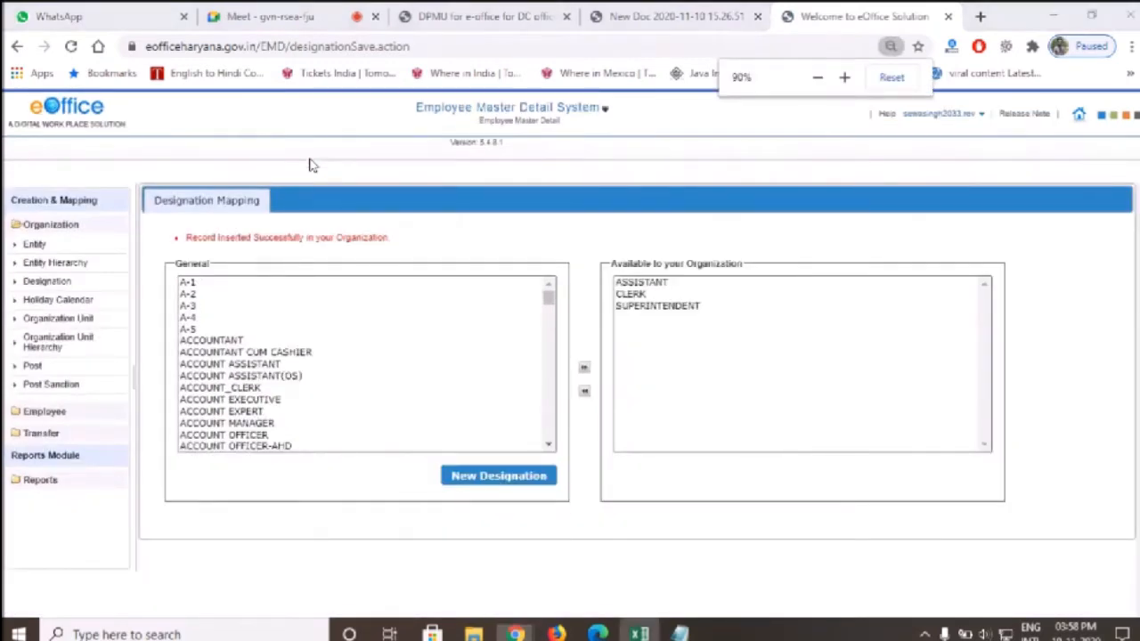
scroll(717, 445, "down", 6)
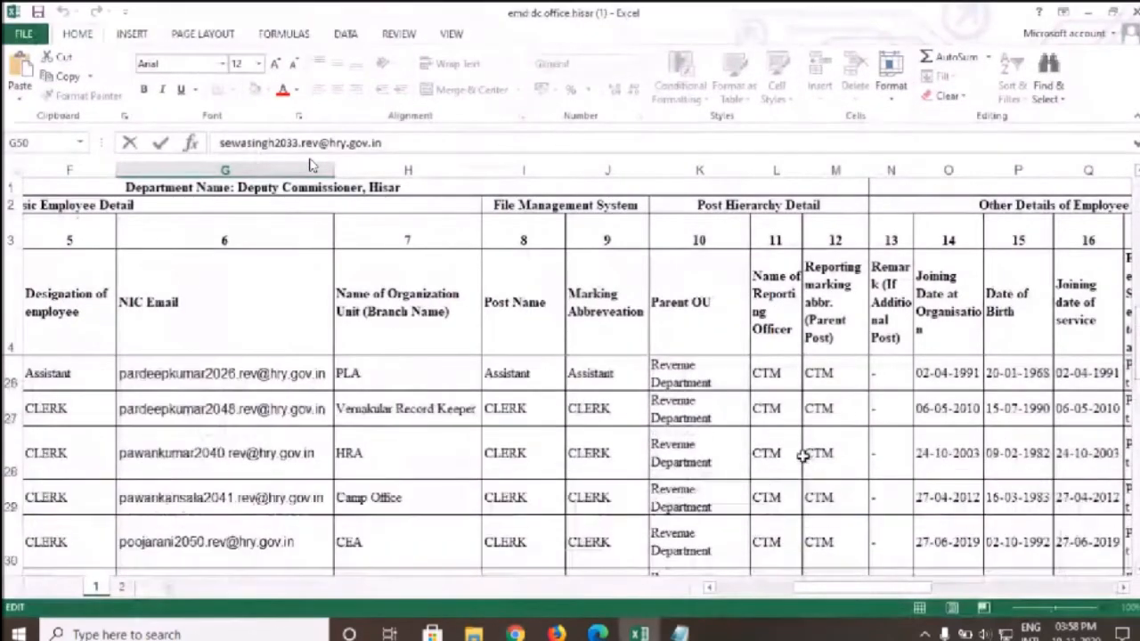
Scroll to the Superintendent entry at row 50, then minimise Excel back to eOffice
scroll(803, 456, "down", 5)
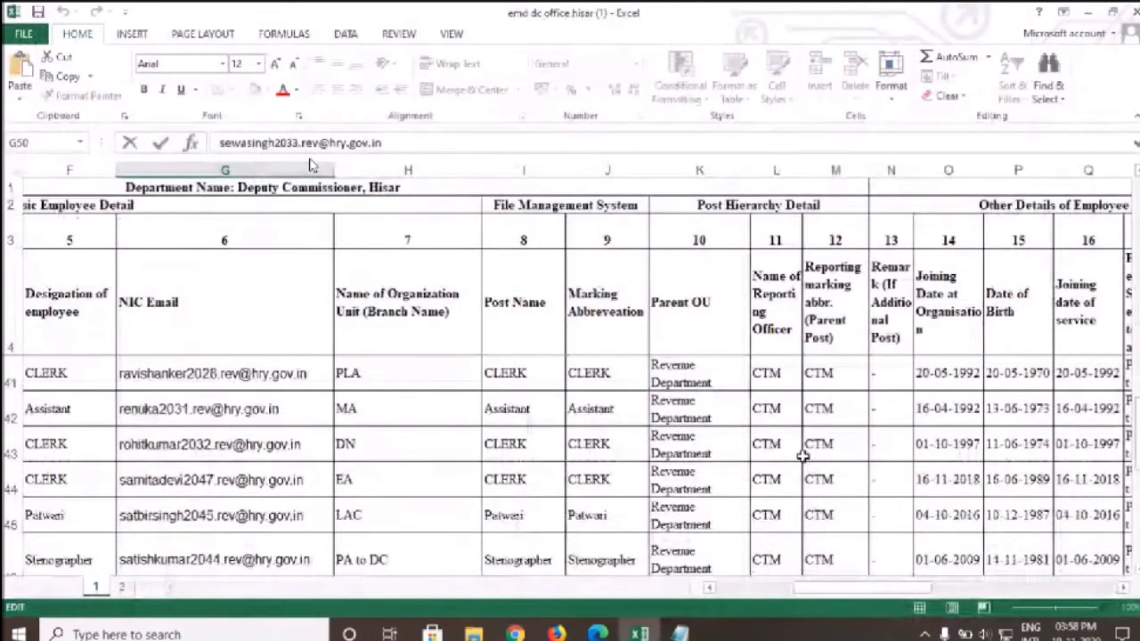
scroll(802, 455, "down", 3)
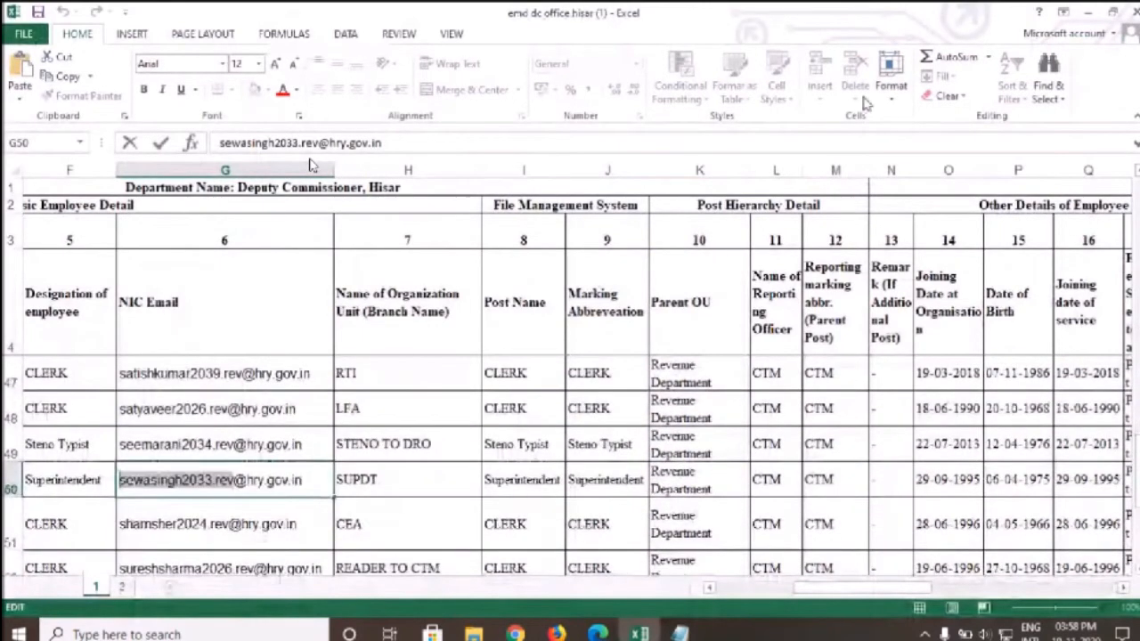
left_click(1086, 10)
left_click(319, 352)
scroll(325, 382, "down", 1)
scroll(325, 382, "down", 5)
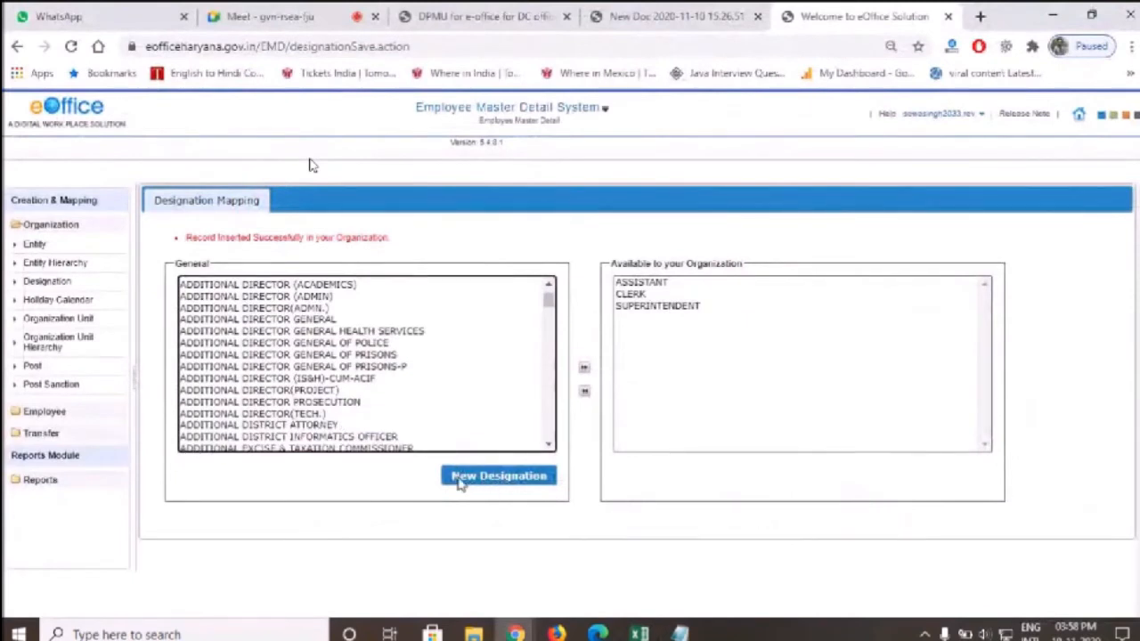
left_click(497, 488)
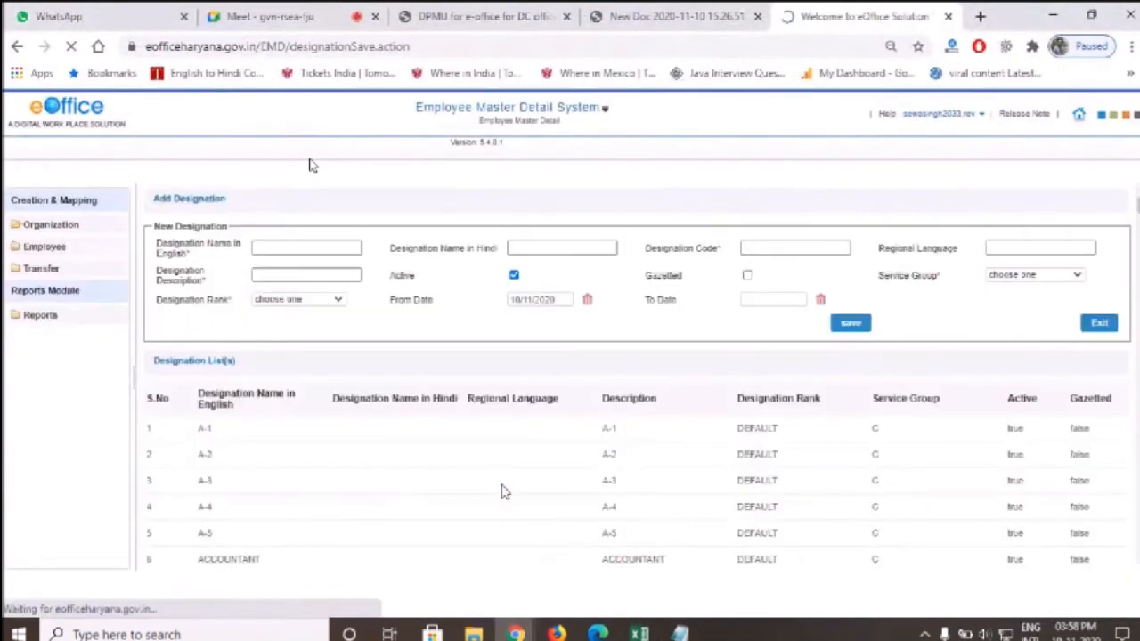
left_click(785, 247)
left_click(1031, 282)
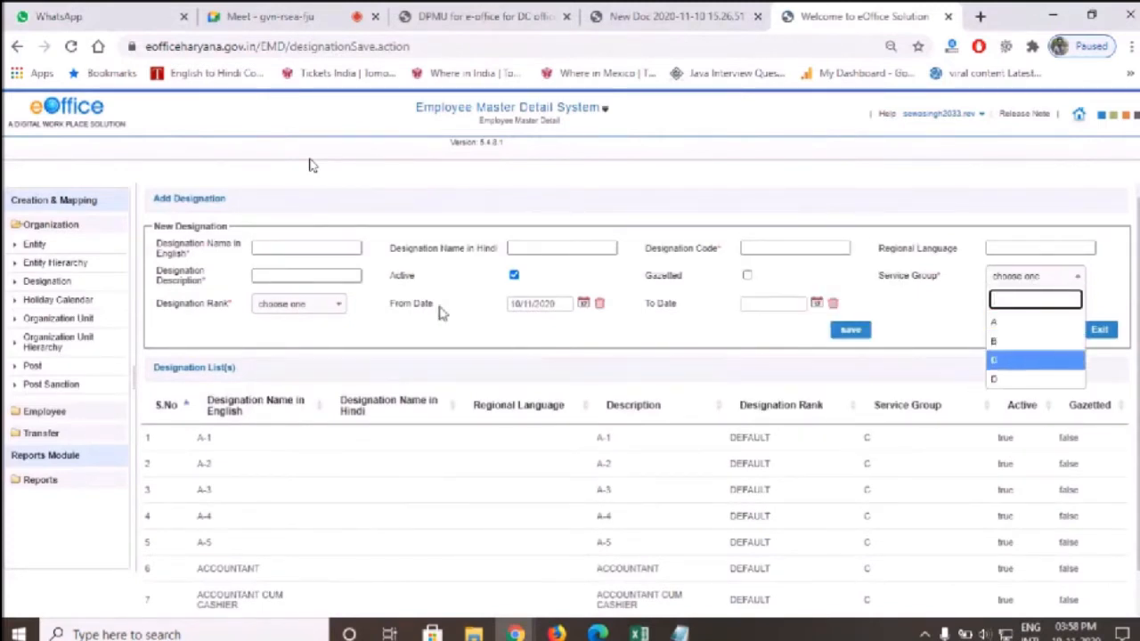
left_click(294, 343)
left_click(298, 304)
left_click(285, 349)
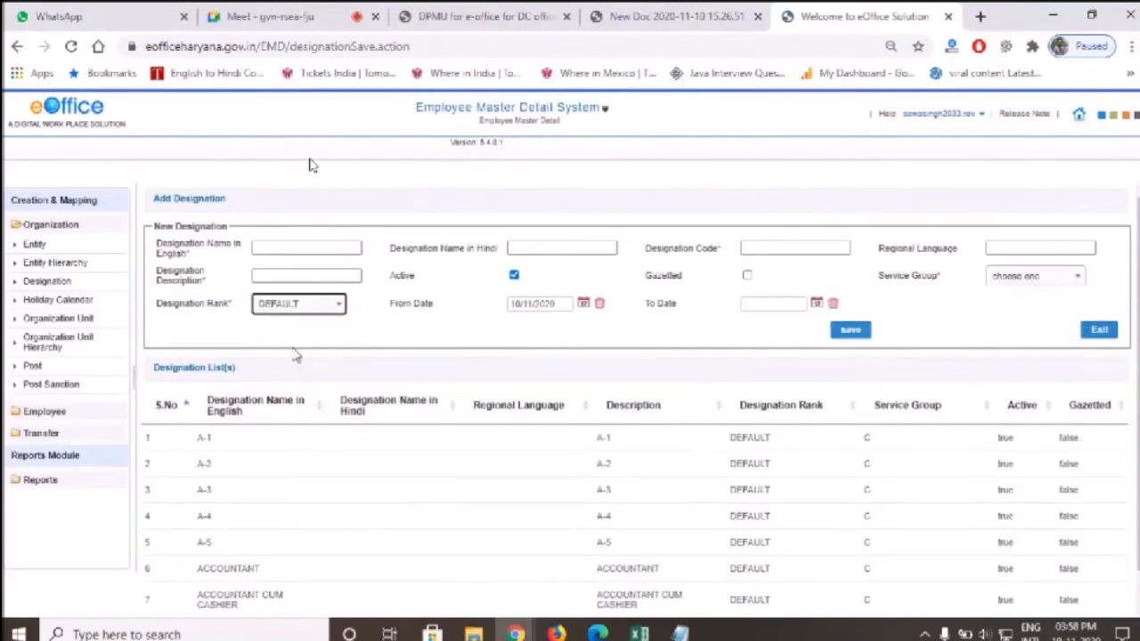
left_click(290, 276)
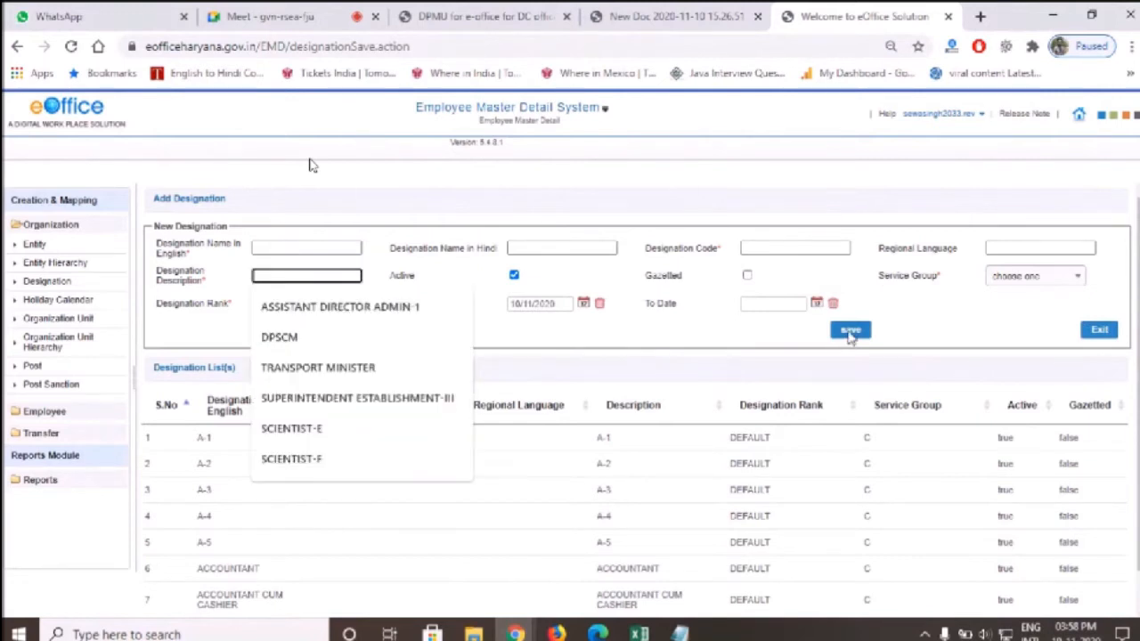
left_click(27, 283)
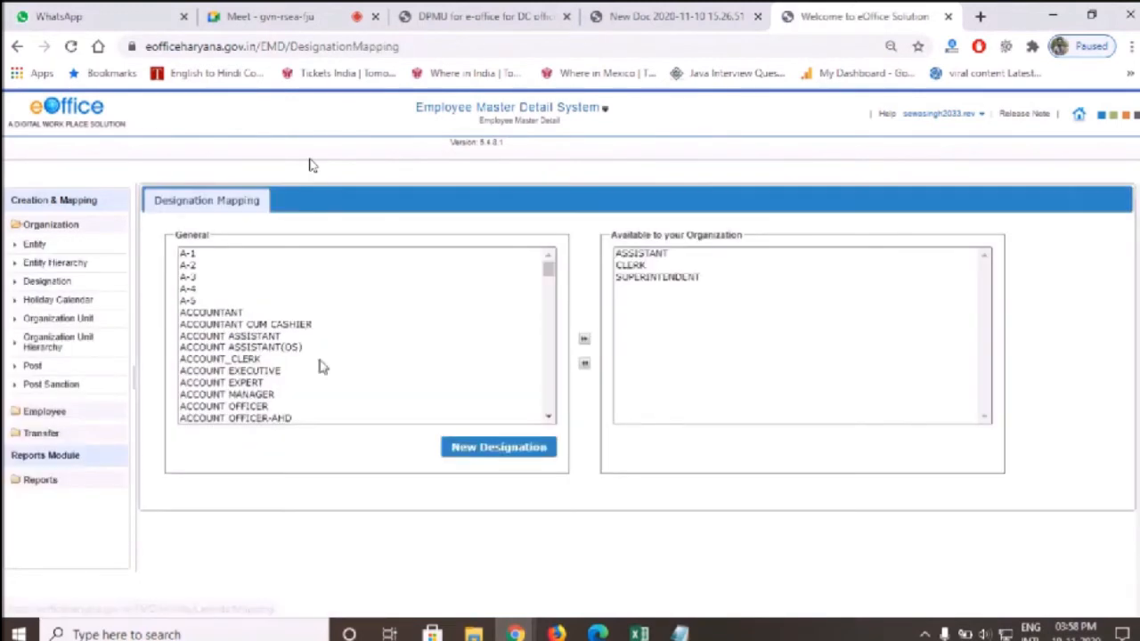
scroll(312, 334, "down", 3)
scroll(310, 338, "down", 10)
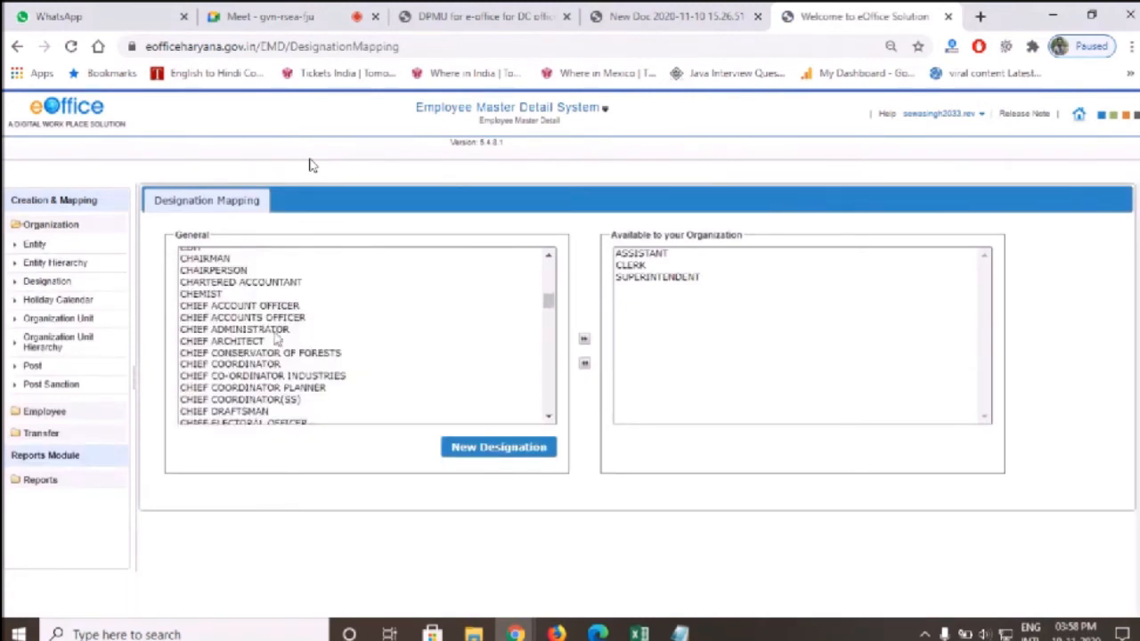
left_click(220, 305)
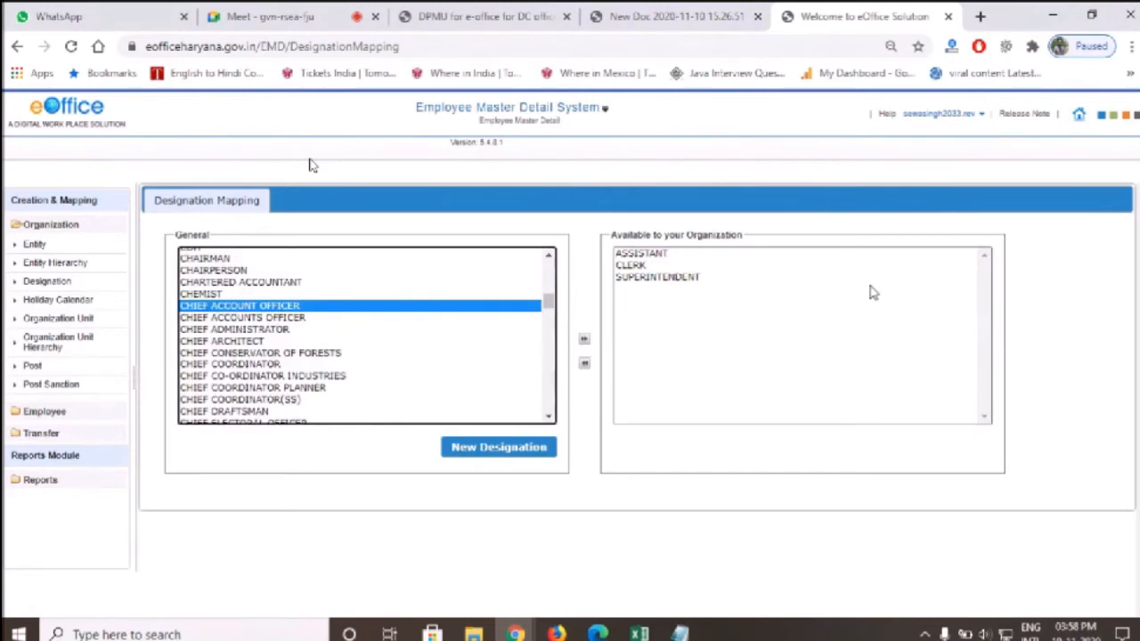
left_click(292, 342)
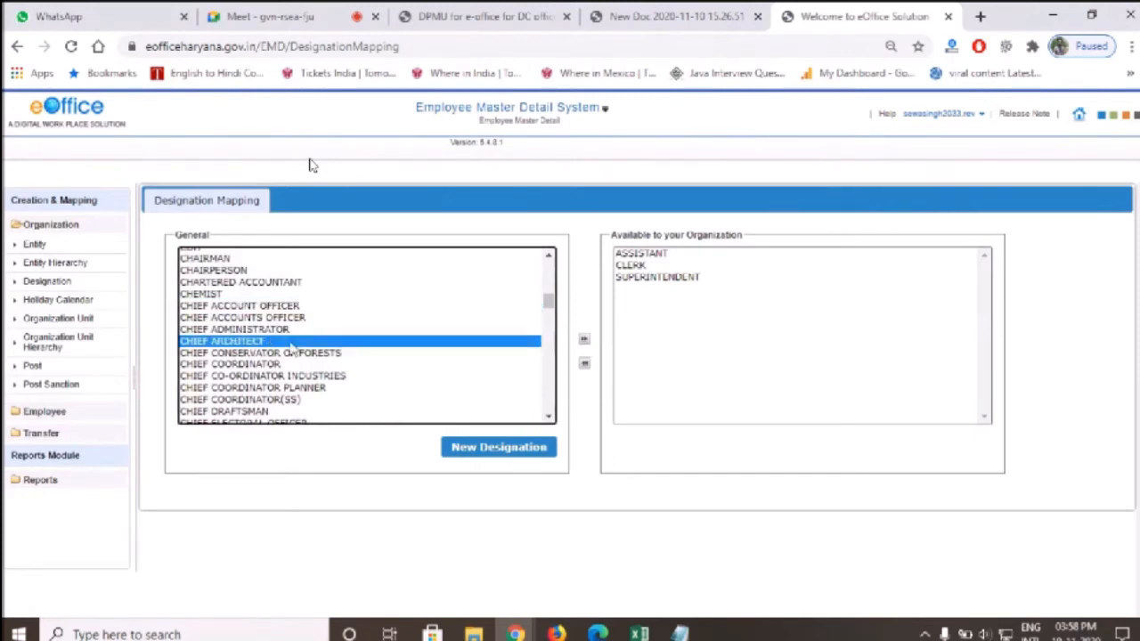
left_click(32, 365)
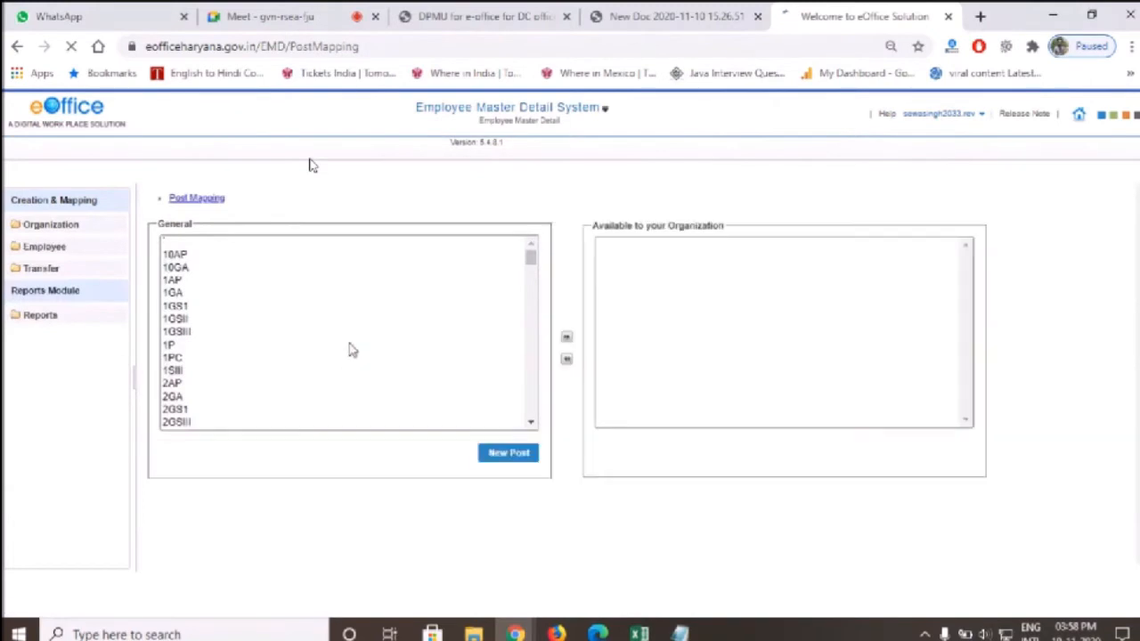
Search 'sup' in the General posts list and map the SUPERINTENDENT post
left_click(356, 329)
type("su")
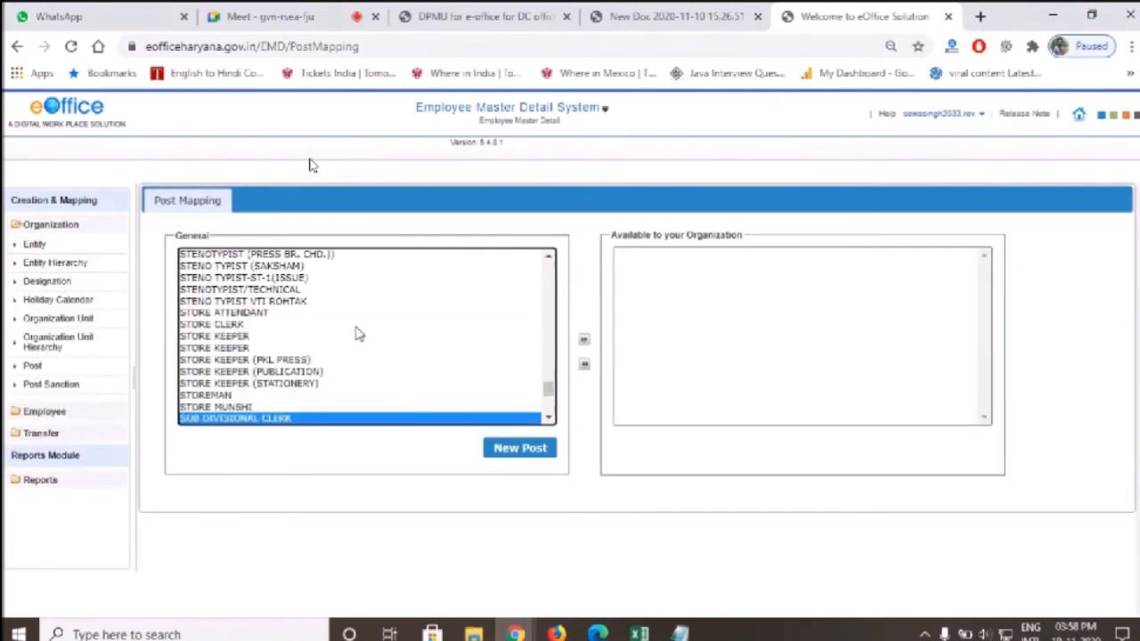
type("p")
key("Down")
key("Down")
key("Down")
key("Down")
key("Down")
key("Down")
key("Down")
key("Down")
key("Down")
key("Down")
key("Down")
key("Down")
key("Down")
key("Down")
key("Down")
key("Down")
key("Down")
key("Down")
key("Down")
key("Down")
key("Down")
key("Down")
key("Down")
key("Down")
key("Down")
key("Down")
key("Down")
key("Down")
key("Down")
key("Down")
key("Down")
key("Down")
key("Down")
key("Down")
key("Down")
key("Down")
key("Down")
key("Down")
key("Down")
key("Down")
key("Down")
key("Down")
key("Down")
key("Down")
key("Down")
key("Down")
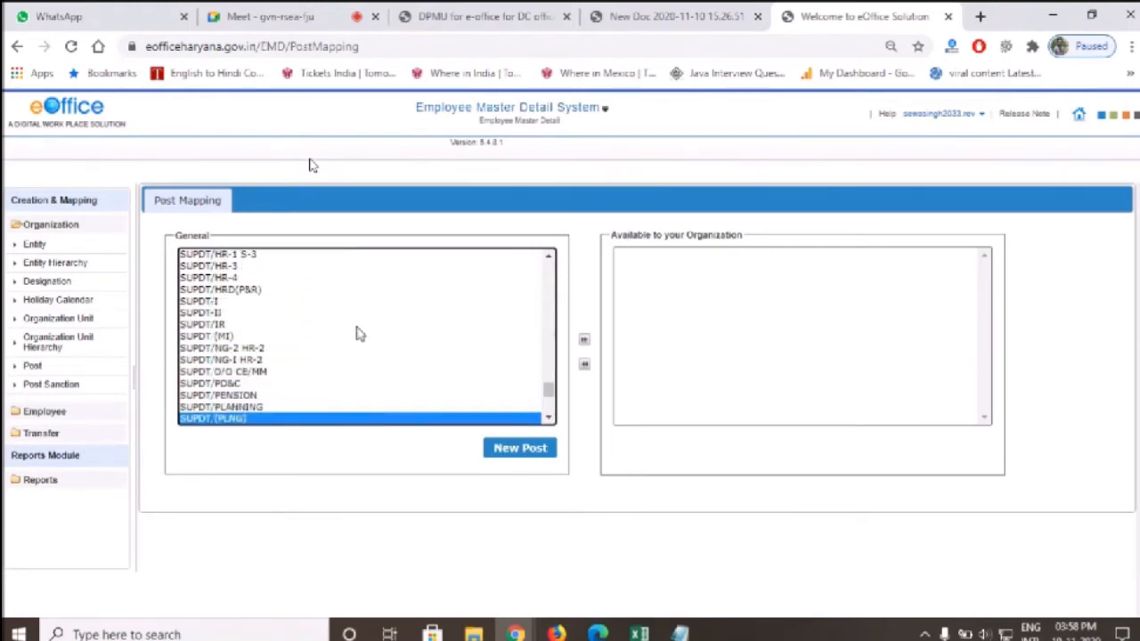
key("Down")
key("Down")
key("Down")
key("Down")
key("Down")
key("Down")
key("Down")
key("Down")
key("Down")
key("Down")
key("Down")
key("Down")
key("Down")
key("Down")
key("Up")
key("Up")
key("Up")
key("Up")
key("Up")
key("Up")
key("Up")
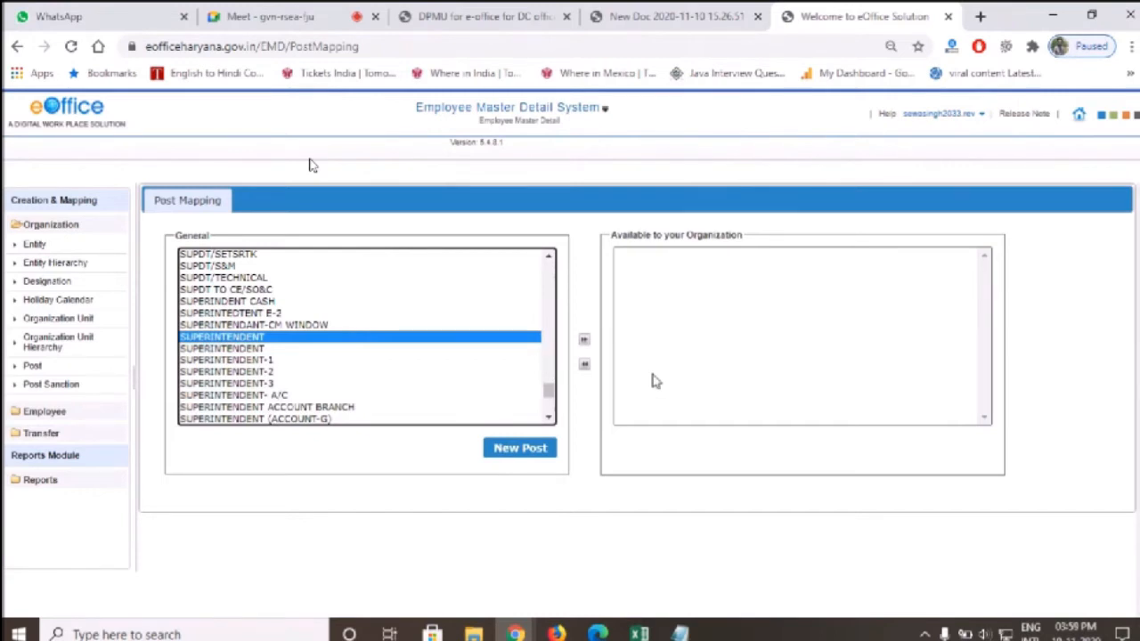
left_click(583, 339)
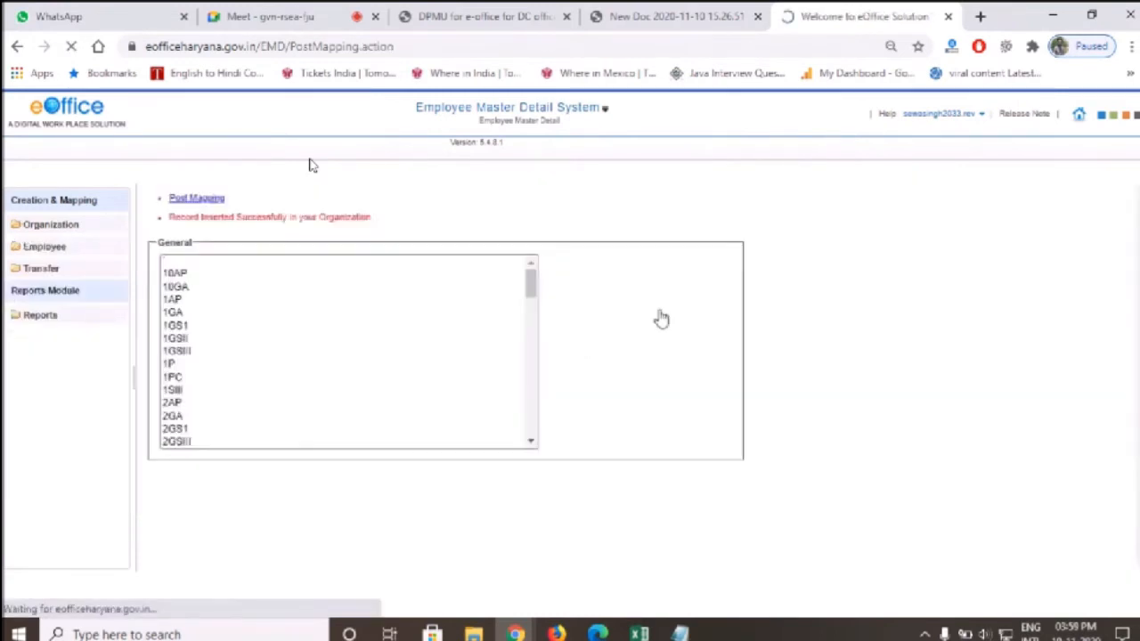
Check the mapped SUPERINTENDENT post, then search the General list for ASSISTANT posts
left_click(667, 283)
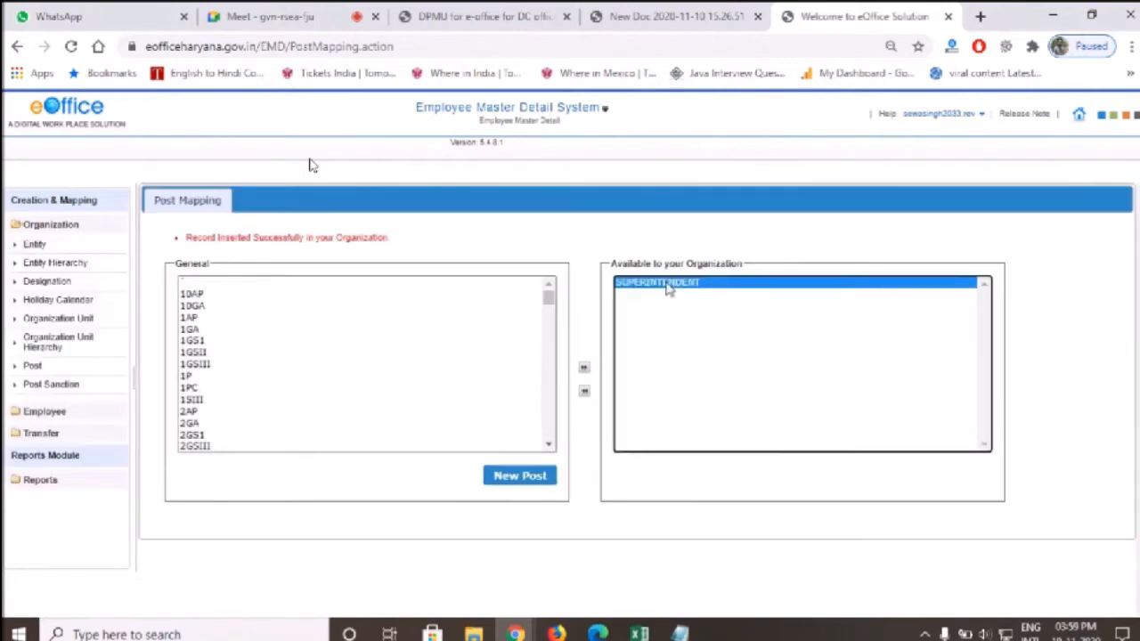
left_click(222, 354)
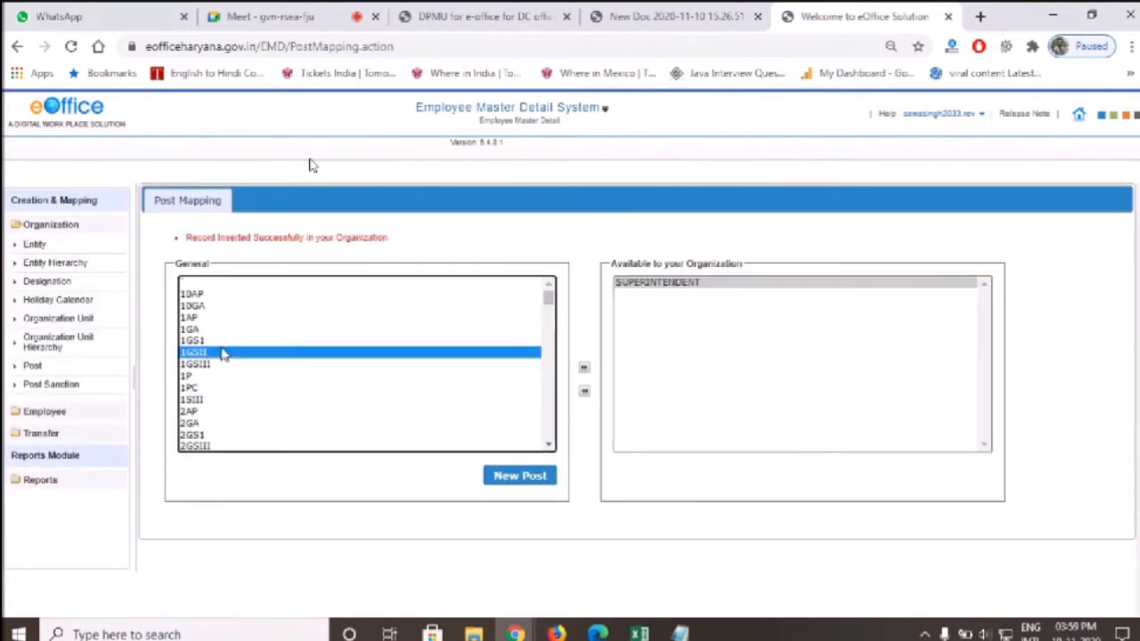
type("ass")
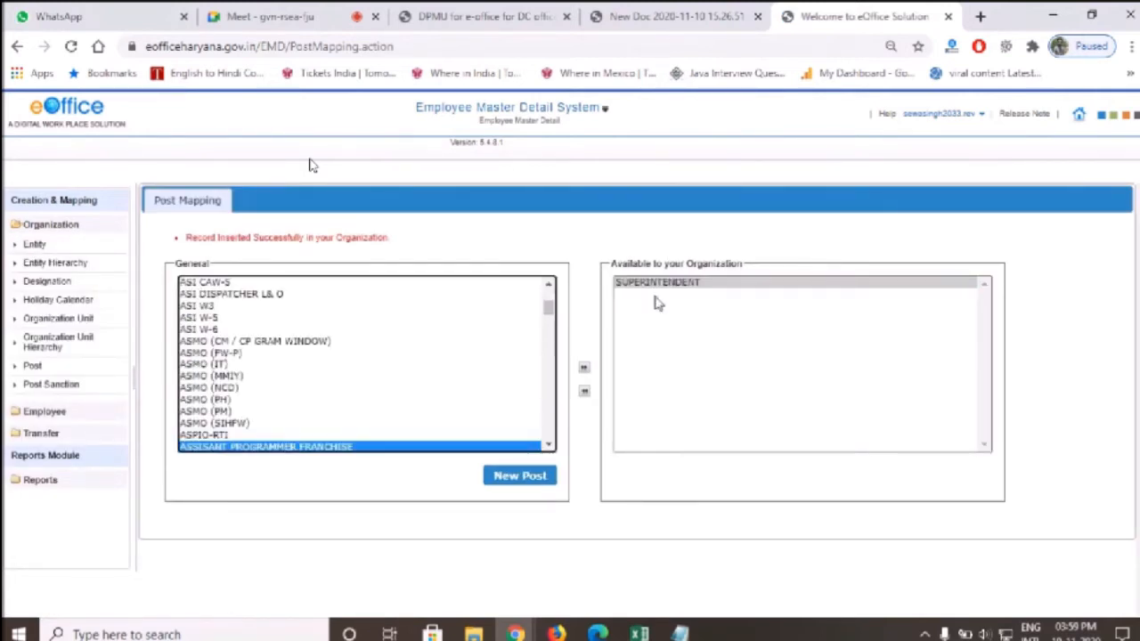
key("Down")
key("Down")
key("Down")
key("Down")
key("Down")
key("Down")
key("Down")
key("Down")
key("Down")
key("Down")
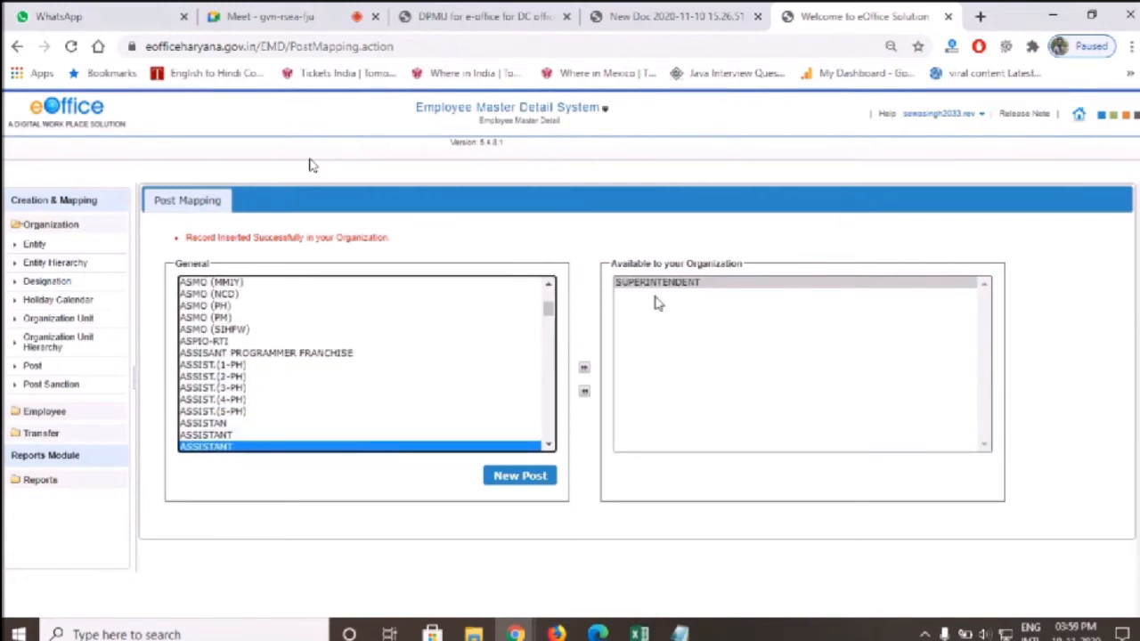
key("Down")
key("Down")
key("Down")
key("Down")
key("Down")
key("Down")
key("Down")
key("Down")
key("Down")
key("Down")
key("Down")
key("Down")
key("Down")
key("Down")
key("Down")
key("Down")
key("Down")
key("Down")
key("Down")
key("Down")
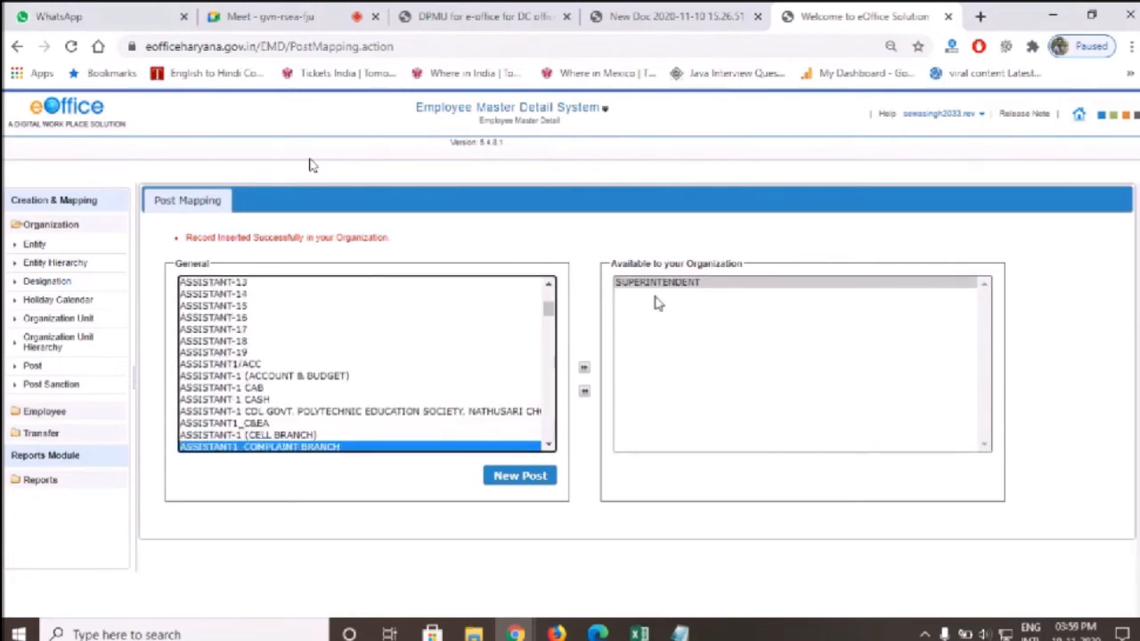
key("Down")
key("Down")
key("Down")
key("Down")
key("Down")
key("Down")
key("Down")
key("Down")
key("Down")
key("Down")
key("Down")
key("Down")
key("Down")
key("Up")
key("Up")
key("Up")
key("Up")
key("Up")
key("Up")
key("Up")
key("Up")
key("Up")
key("Up")
key("Down")
key("Down")
key("Down")
key("Down")
key("Down")
key("Down")
key("Down")
key("Down")
key("Down")
key("Down")
key("Down")
key("Down")
key("Down")
key("Down")
key("Down")
key("Down")
key("Down")
key("Down")
key("Down")
key("Down")
key("Down")
key("Down")
key("Down")
key("Down")
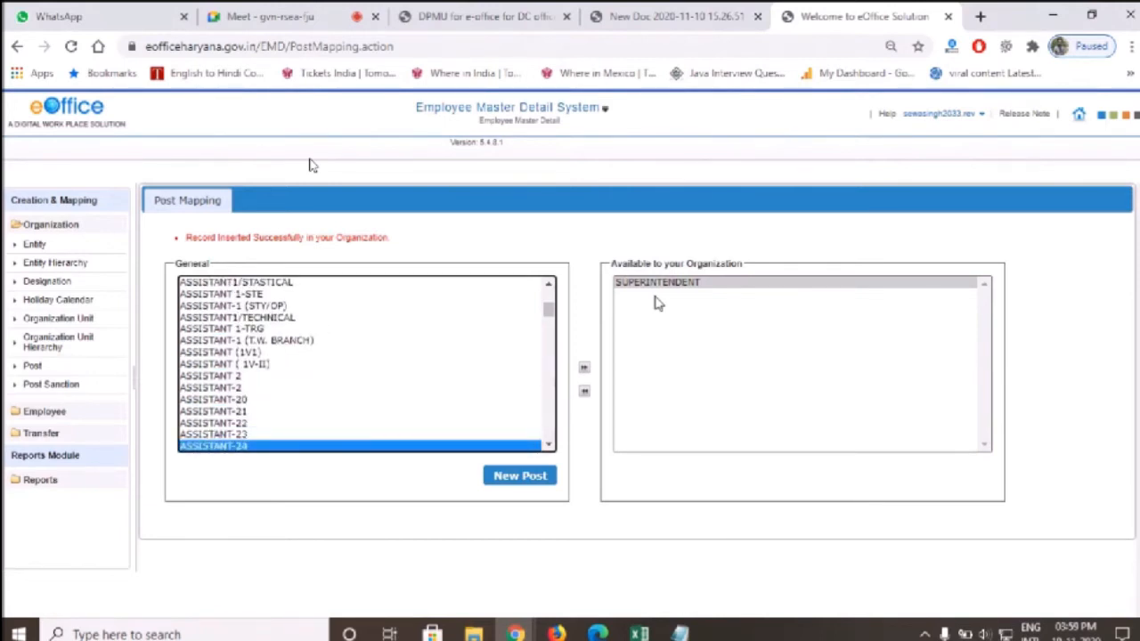
key("Down")
key("Down")
key("Down")
key("Down")
key("Down")
key("Down")
key("Down")
key("Down")
key("Down")
key("Down")
key("Down")
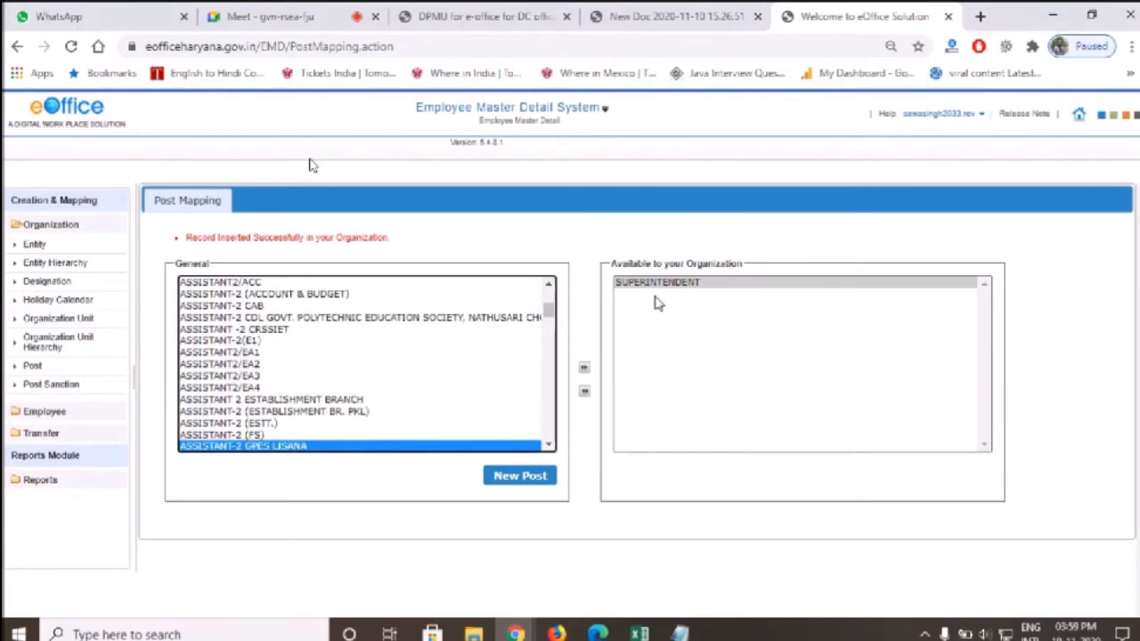
key("Down")
key("Down")
key("Down")
key("Down")
key("Down")
key("Down")
key("Down")
key("Down")
key("Down")
key("Down")
key("Down")
Filter the General list by 'est' and map the plain ESTABLISHMENT ASSISTANT post
type("est")
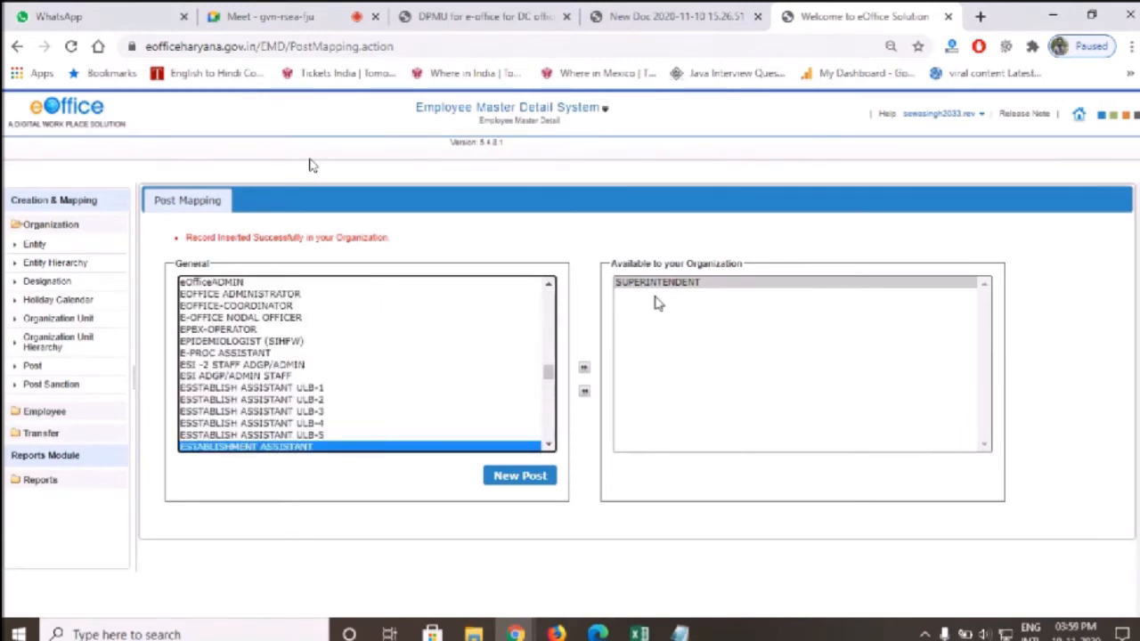
key("Down")
key("Down")
key("Down")
key("Down")
key("Down")
key("Up")
key("Up")
key("Up")
key("Up")
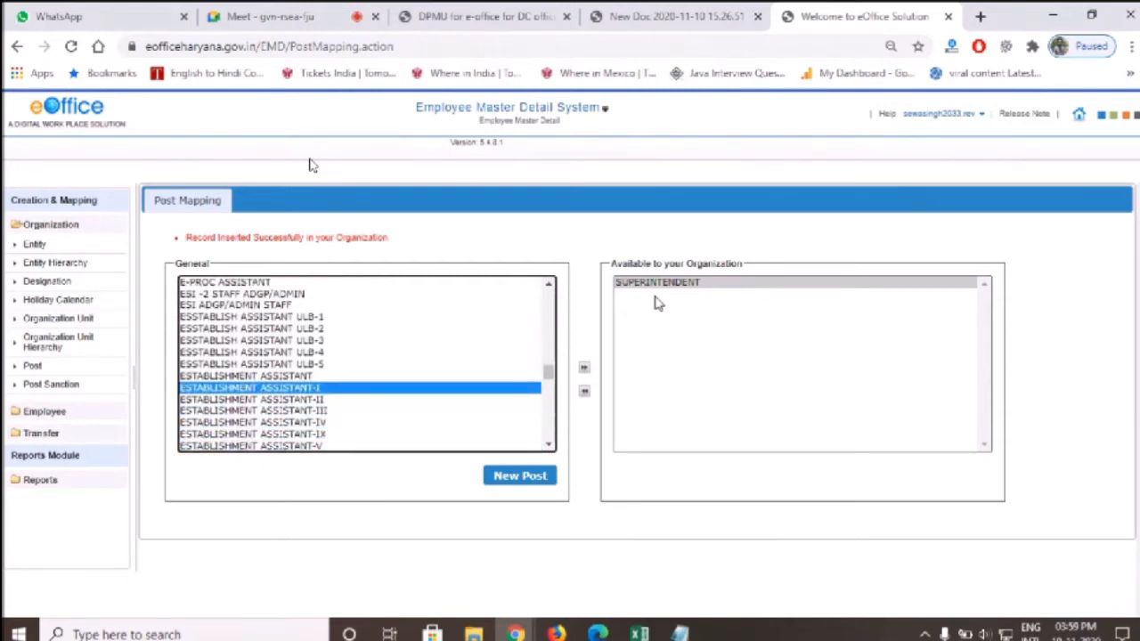
key("Up")
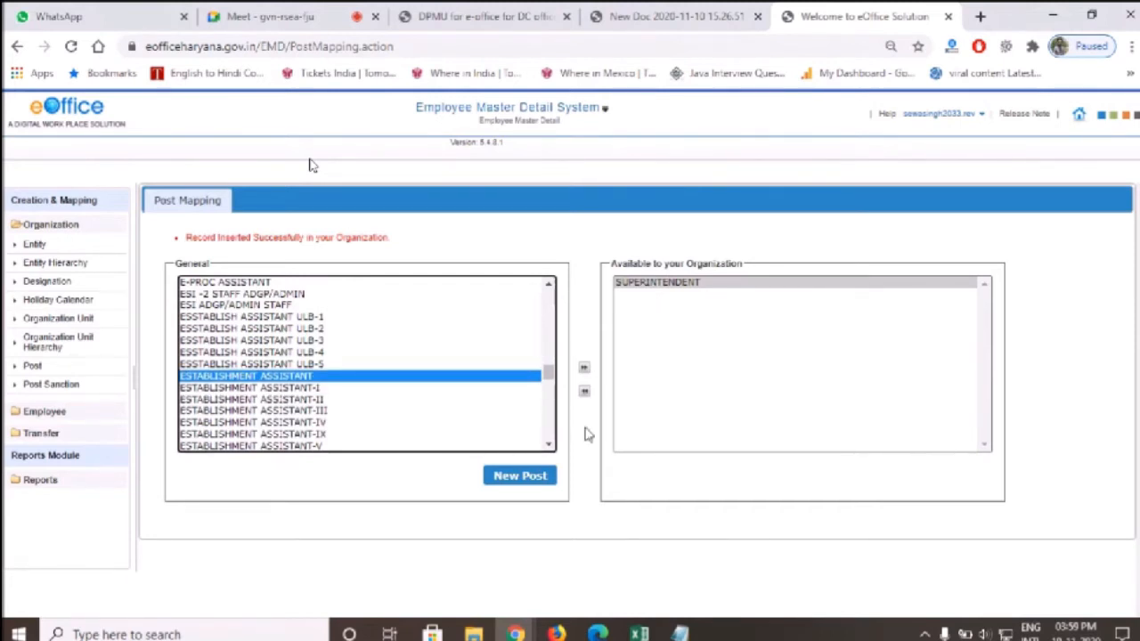
left_click(584, 368)
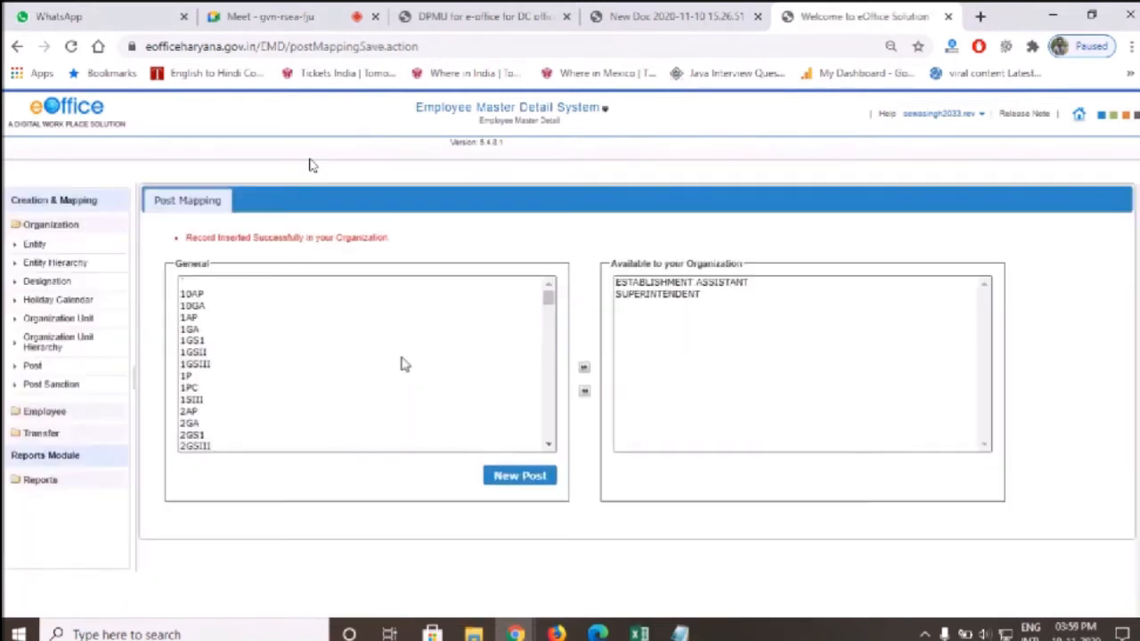
Search the General list by 'cl' and browse the CLERK posts for an establishment clerk
left_click(401, 355)
type("cl")
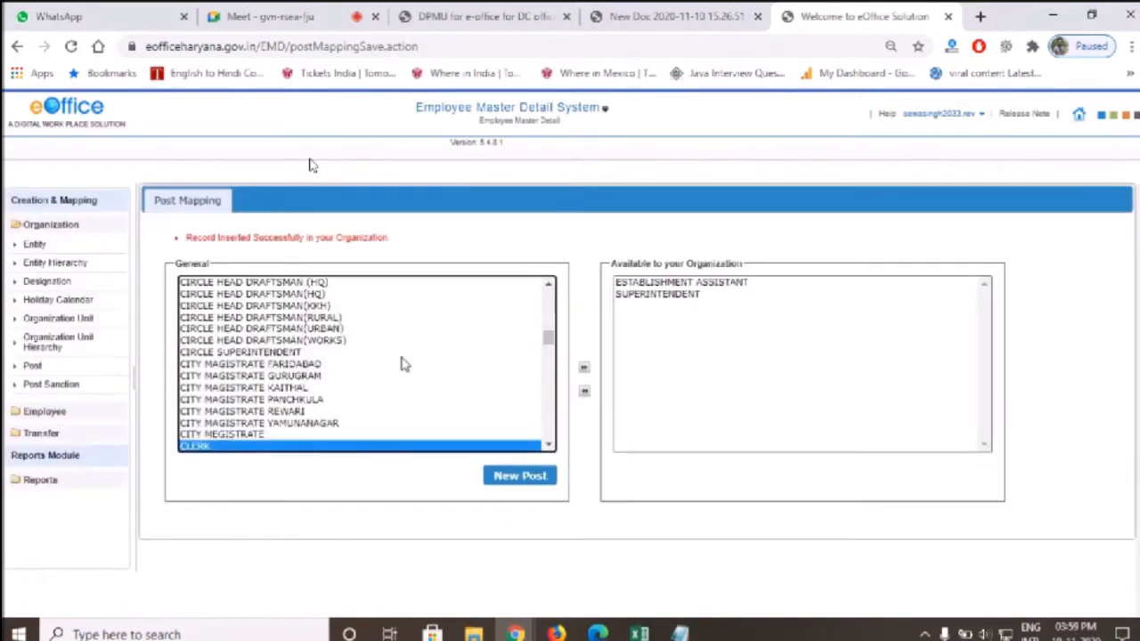
key("Down")
key("Down")
key("Down")
key("Down")
key("Down")
key("Down")
key("Down")
key("Down")
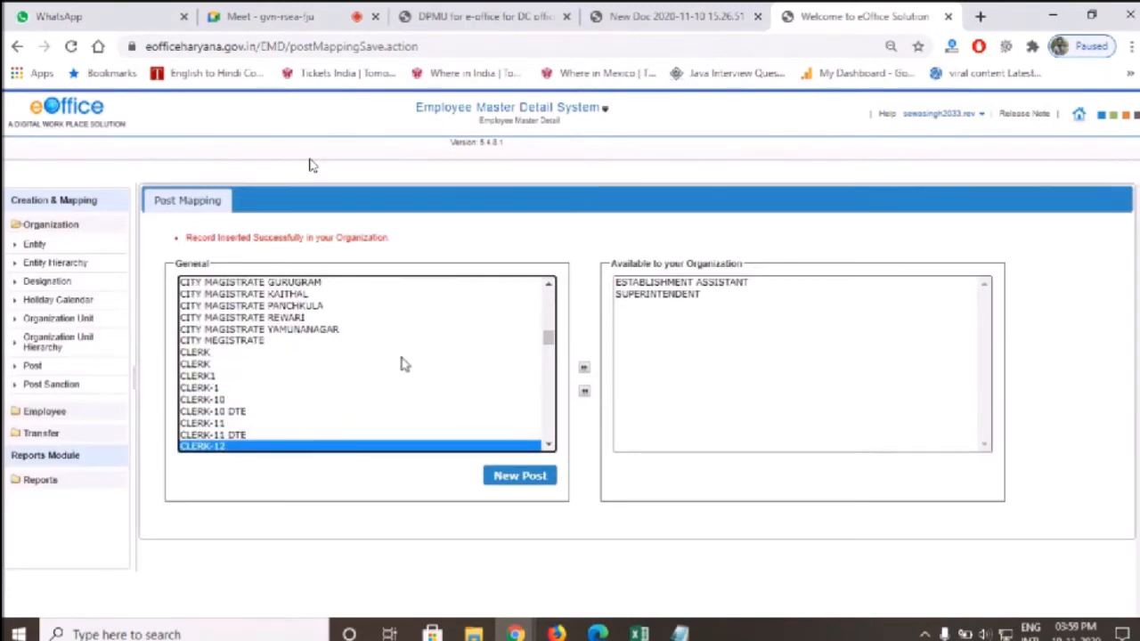
key("Down")
key("Down")
key("Down")
key("Down")
key("Down")
key("Down")
key("Down")
key("Down")
key("Down")
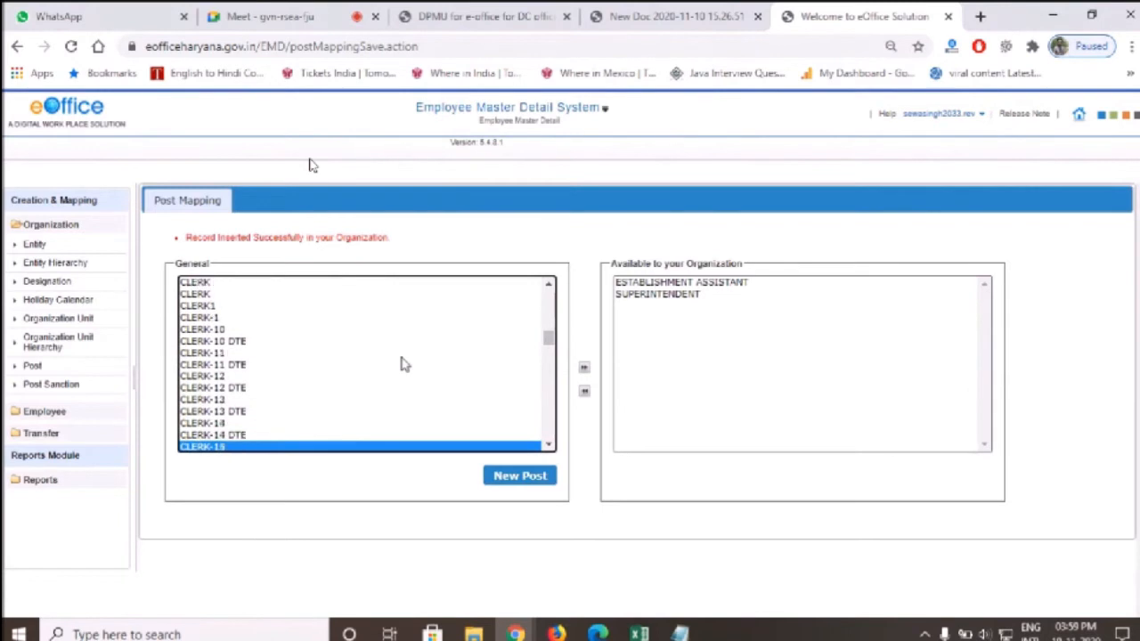
key("Down")
key("Down")
key("Down")
key("Down")
key("Down")
key("Down")
key("Down")
key("Down")
key("Down")
key("Down")
key("Down")
key("Down")
key("Down")
key("Down")
key("Down")
key("Down")
key("Down")
key("Down")
key("Down")
key("Down")
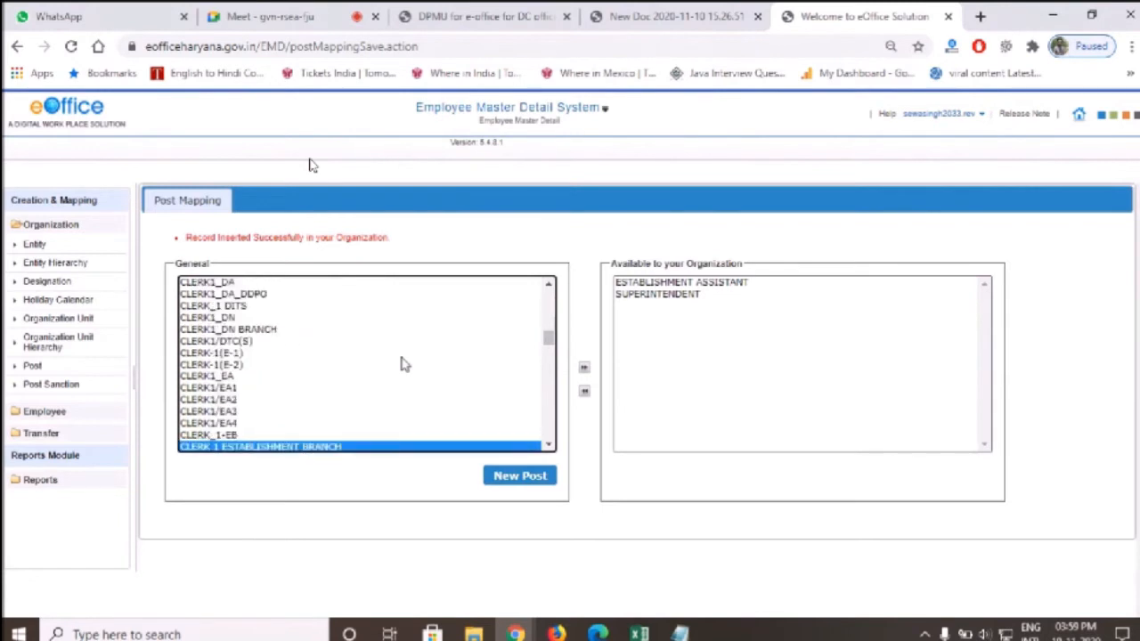
key("Down")
key("Down")
key("Down")
key("Down")
key("Down")
key("Down")
key("Down")
key("Down")
key("Down")
key("Down")
key("Down")
key("Down")
key("Down")
key("Down")
key("Down")
key("Down")
key("Down")
key("Down")
key("Down")
key("Down")
key("Down")
key("Down")
key("Down")
key("Down")
key("Down")
key("Down")
key("Down")
key("Down")
key("Down")
key("Down")
key("Down")
key("Down")
key("Down")
key("Down")
key("Down")
key("Down")
key("Down")
key("Down")
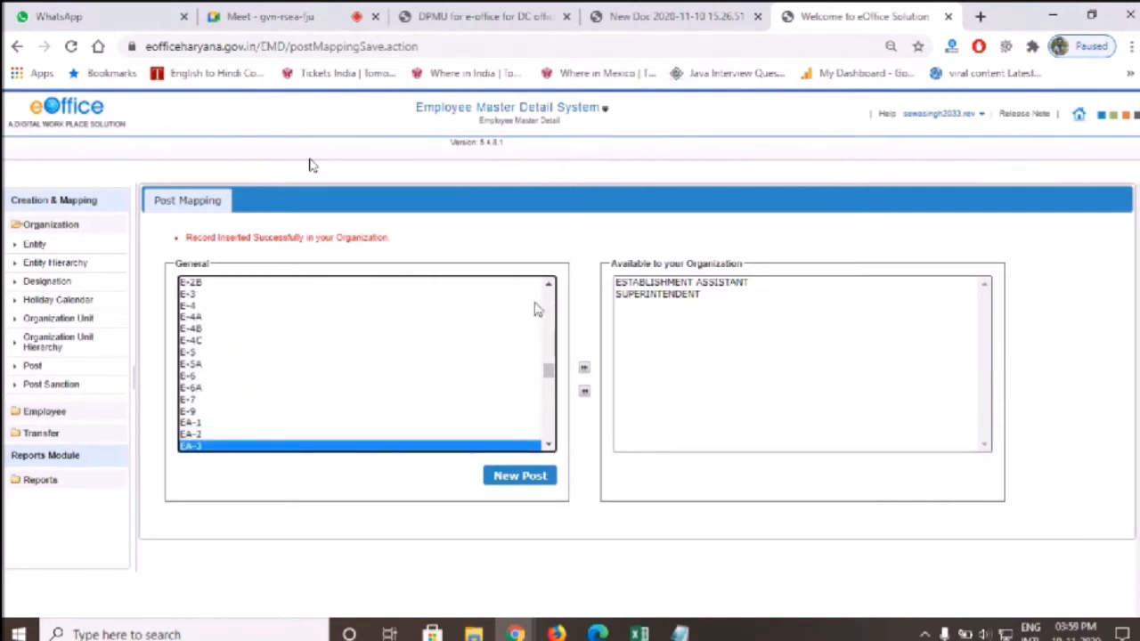
left_click(522, 479)
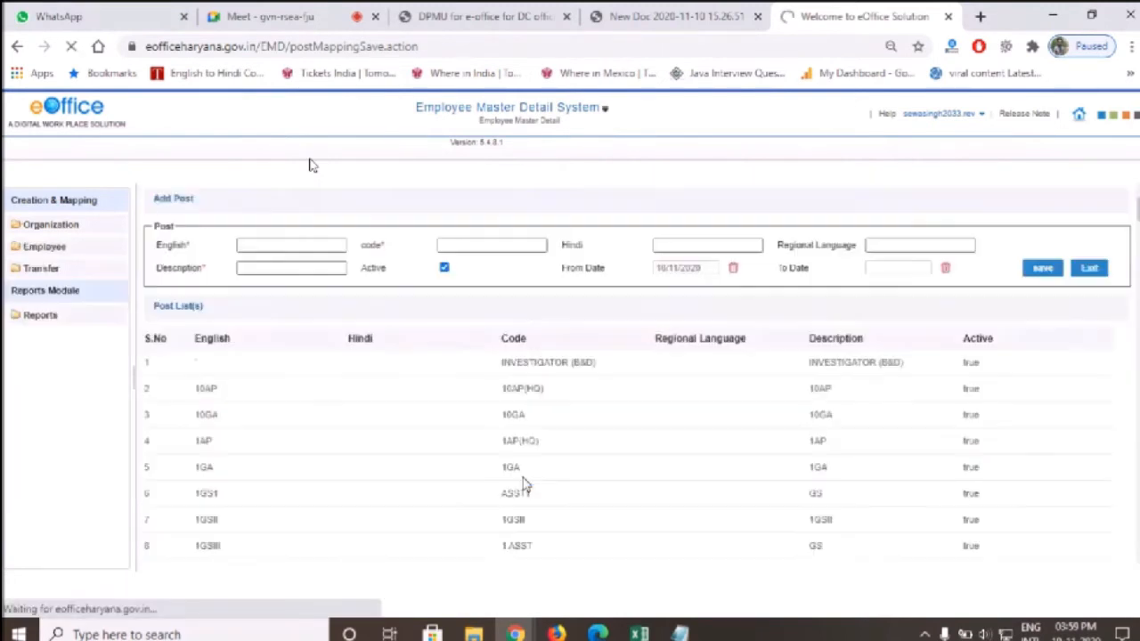
left_click(252, 245)
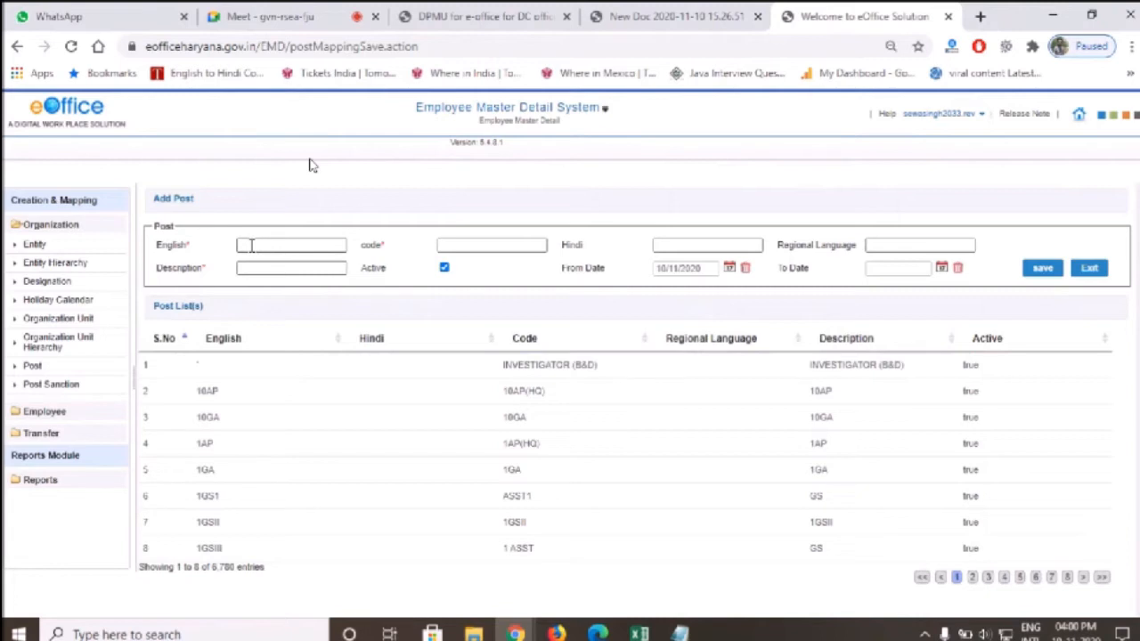
left_click(251, 245)
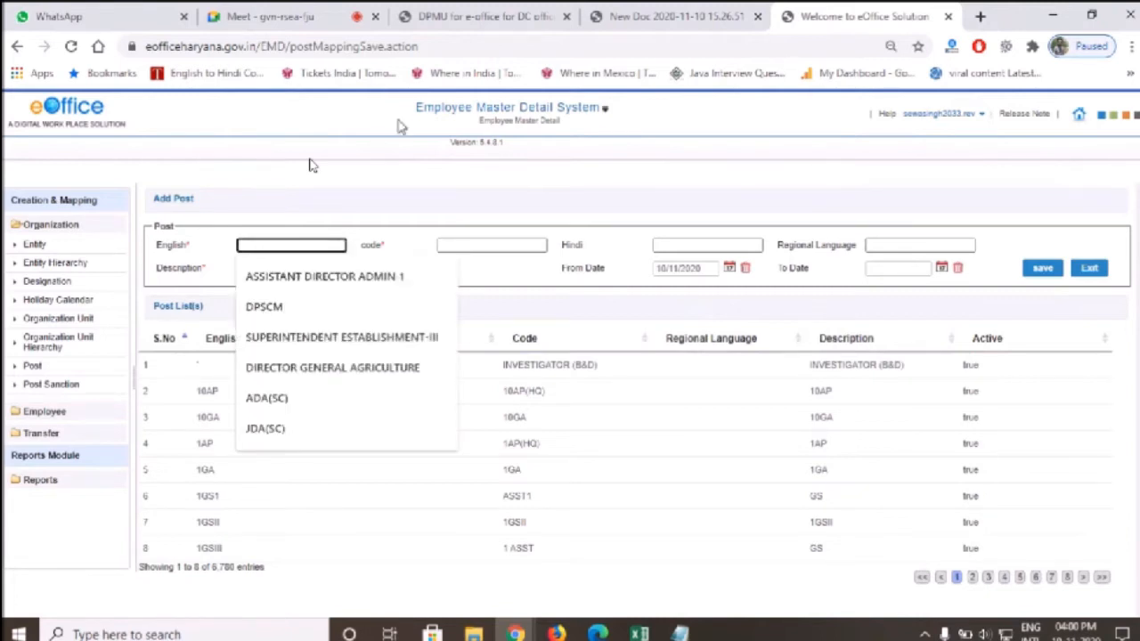
type("ESTABLISHMENT")
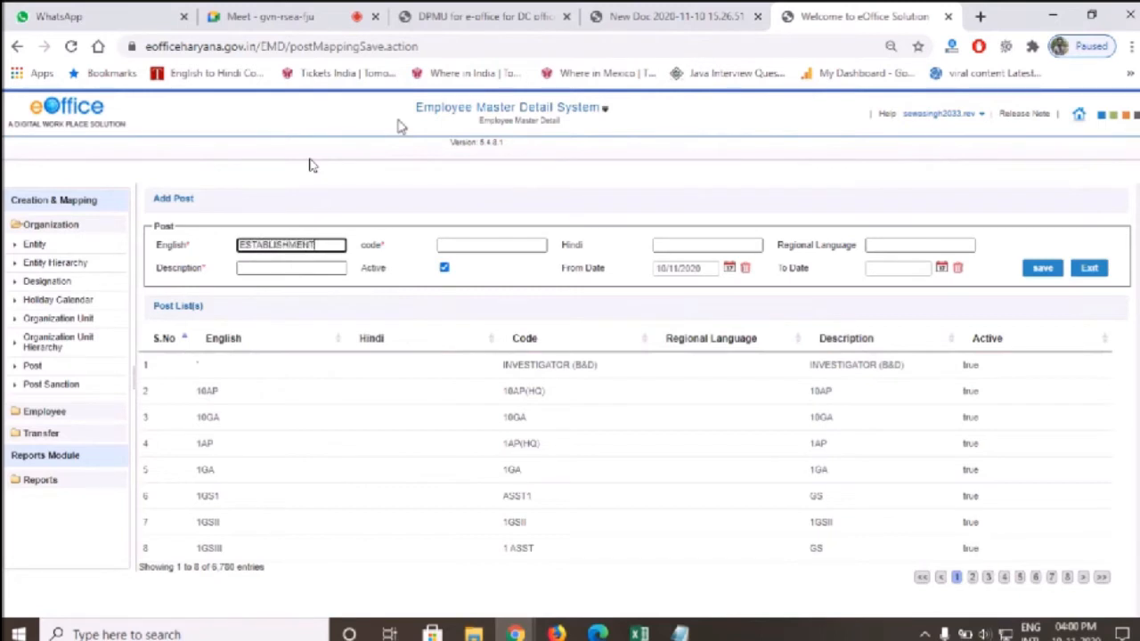
type(" CLERK")
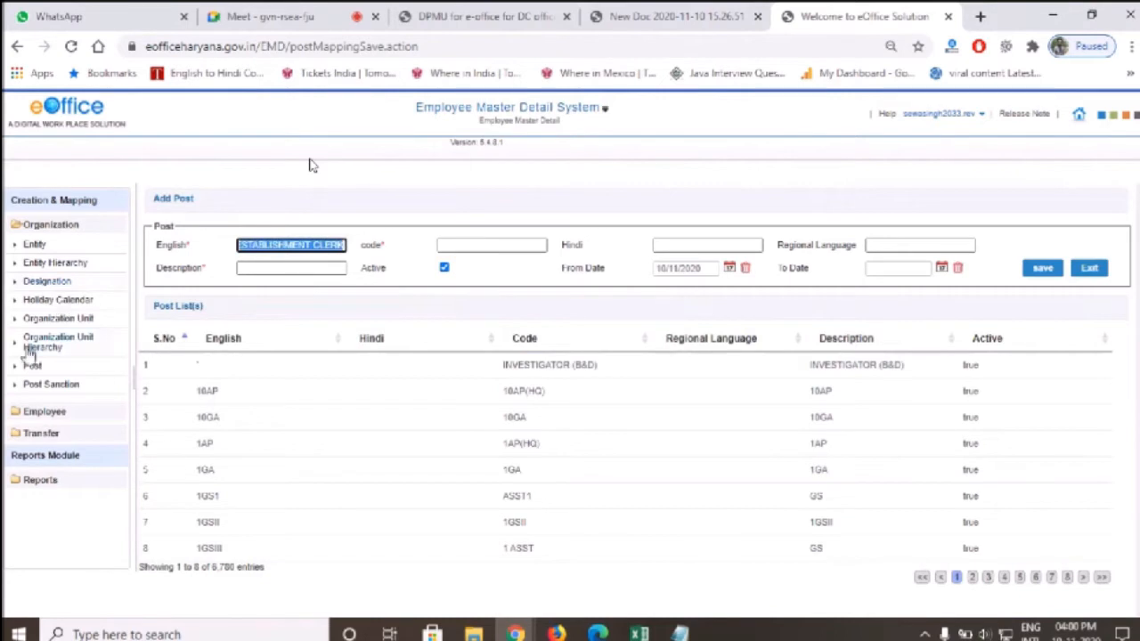
left_click(23, 369)
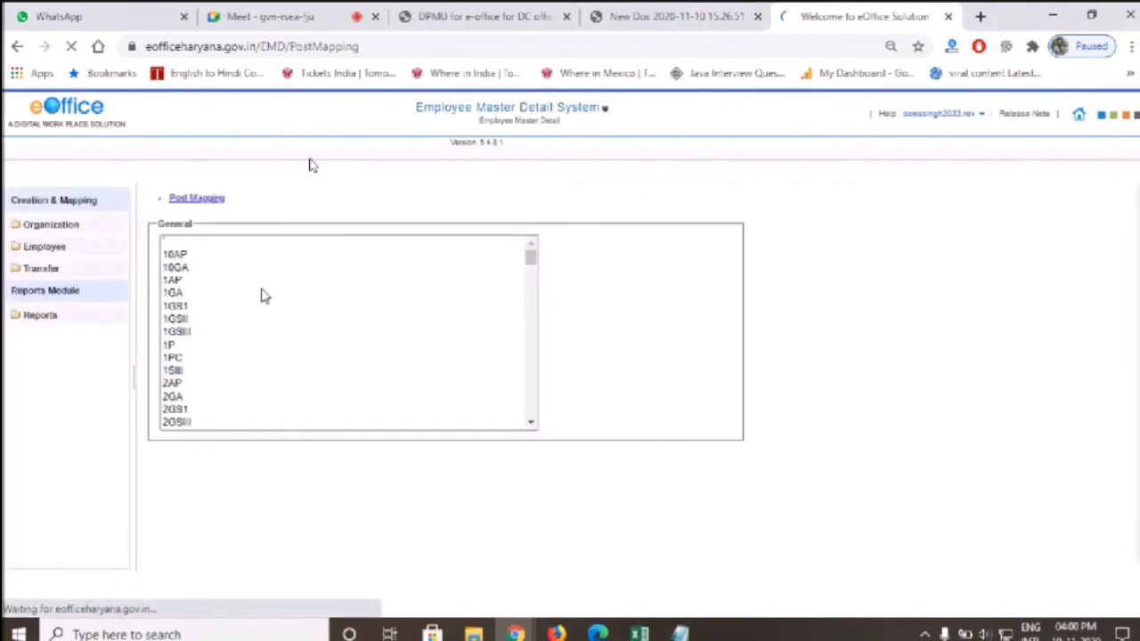
Filter the General list by 'est' and browse the ESTABLISHMENT entries
left_click(280, 301)
type("est")
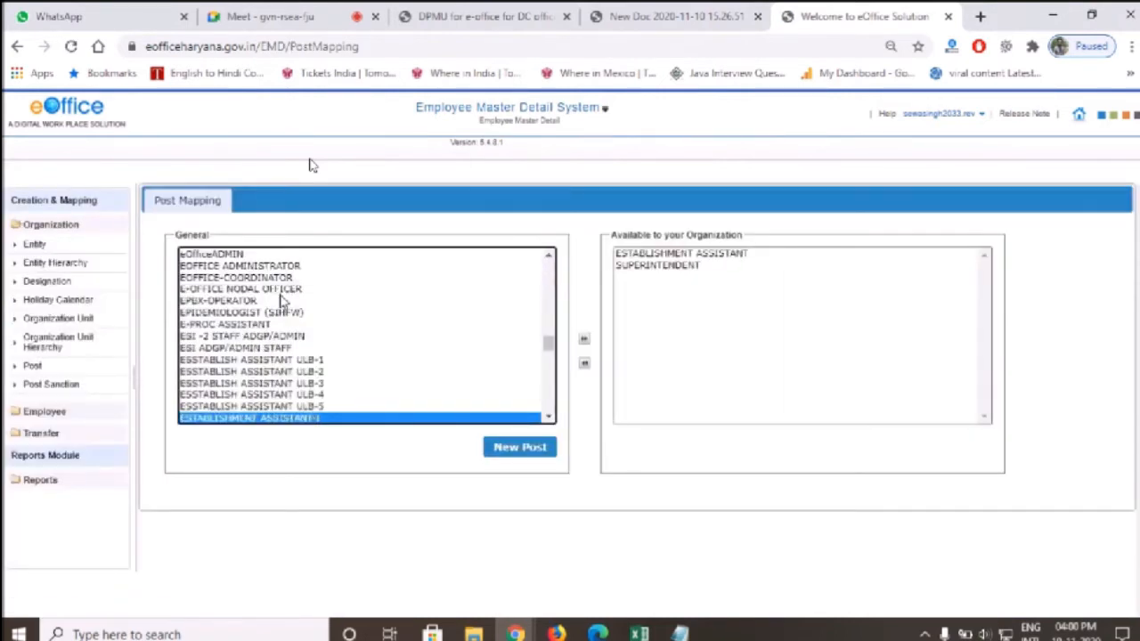
key("Down")
key("Down")
key("Down")
key("Down")
key("Down")
key("Down")
key("Down")
key("Down")
key("Down")
key("Down")
key("Down")
key("Down")
key("Down")
key("Down")
key("Down")
key("Down")
key("Down")
key("Down")
key("Down")
key("Down")
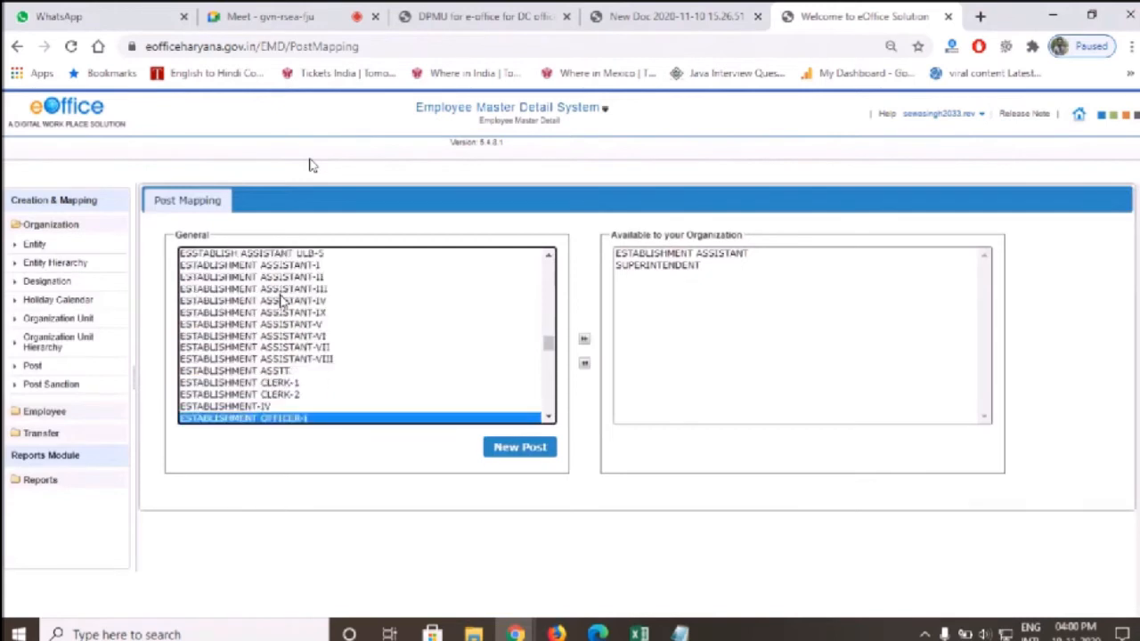
key("Up")
key("Up")
key("Up")
key("Up")
key("Up")
key("Up")
key("Up")
key("Up")
key("Up")
key("Up")
key("Up")
key("Up")
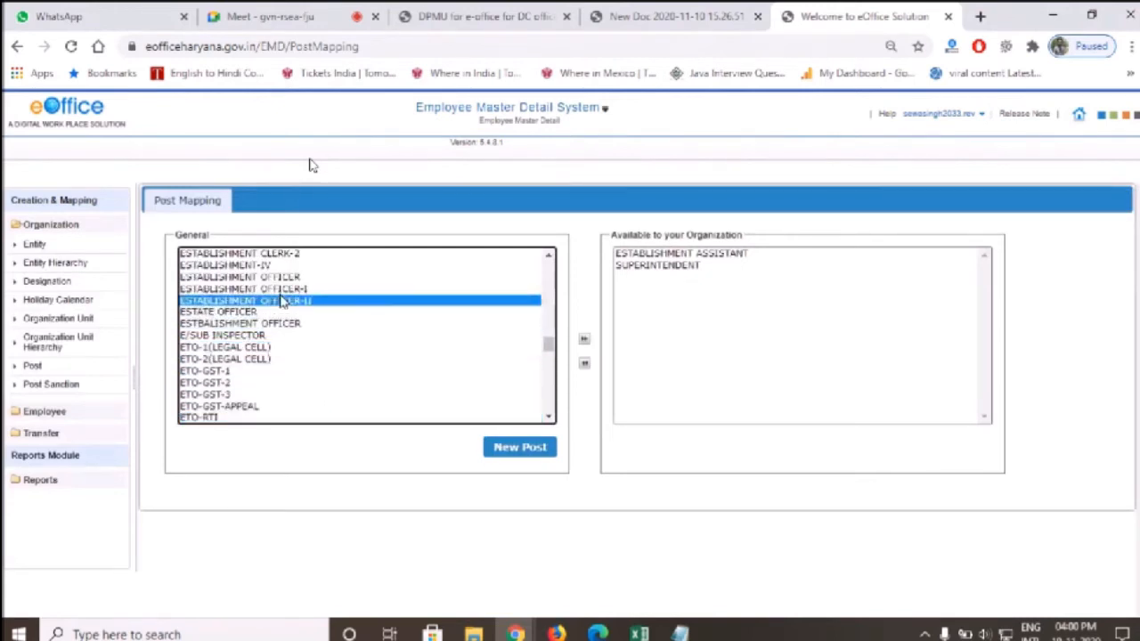
key("Down")
key("Down")
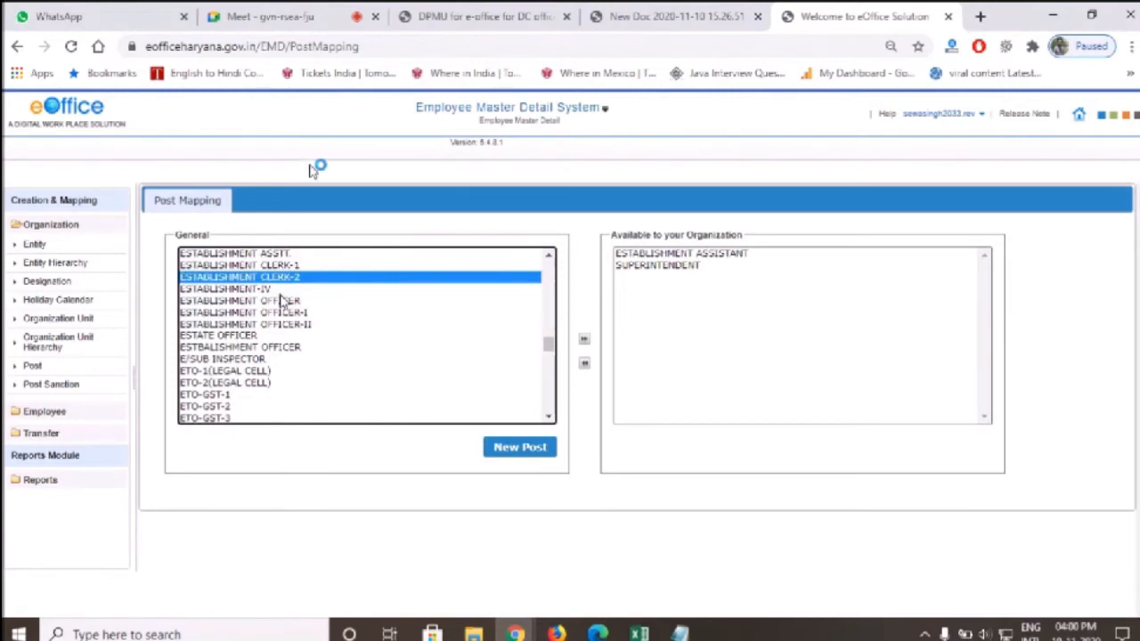
key("Up")
key("Up")
key("Up")
key("Up")
key("Up")
key("Up")
key("Up")
key("Down")
key("Down")
key("Down")
key("Down")
key("Down")
key("Down")
key("Down")
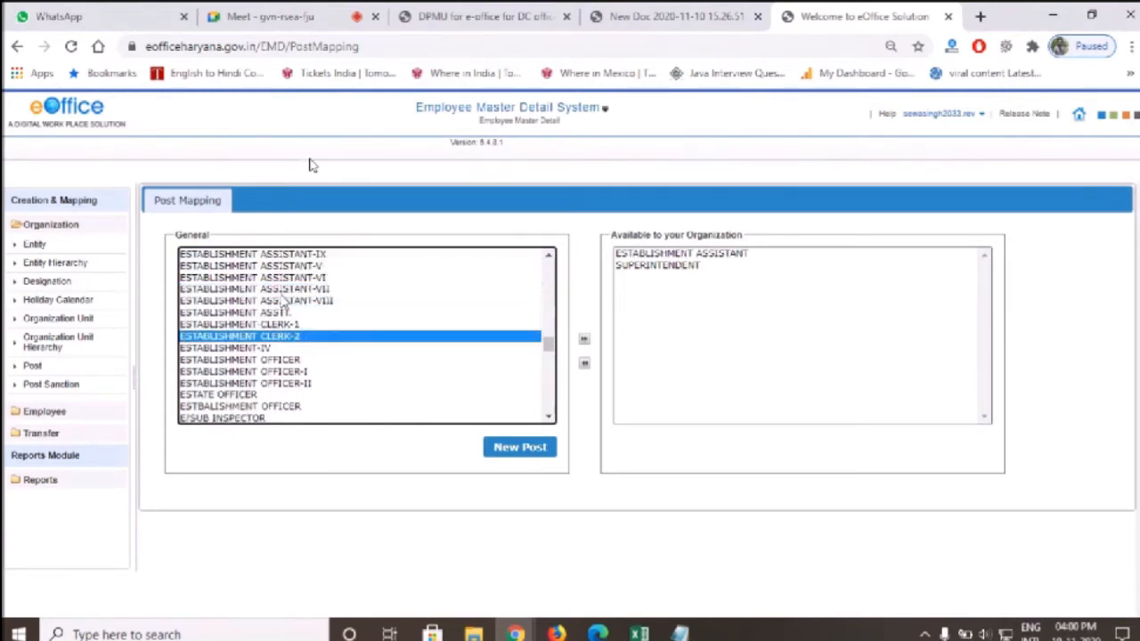
Select ESTABLISHMENT CLERK-1 and CLERK-2 together and map them with the >> button
double_click(314, 328)
left_click(301, 325)
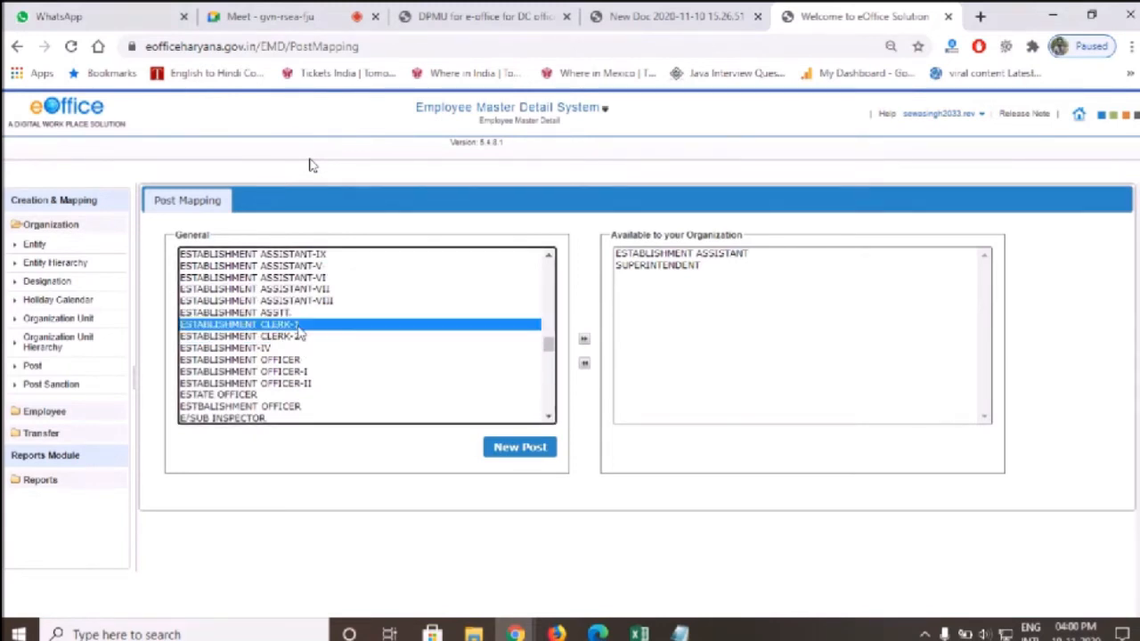
left_click(294, 339, "ctrl")
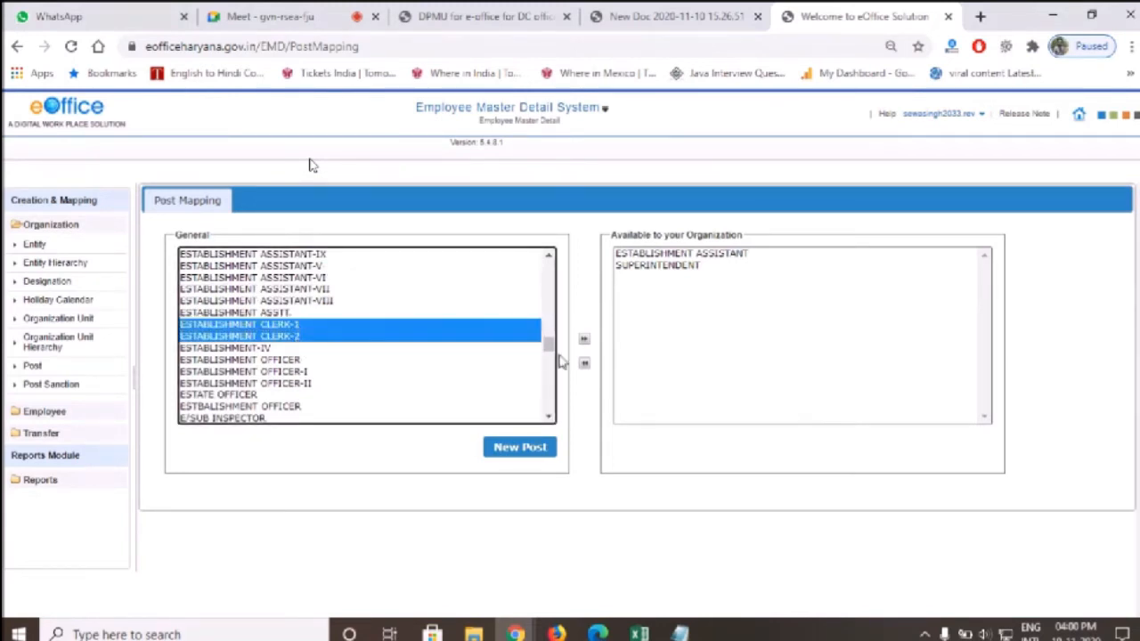
left_click(583, 339)
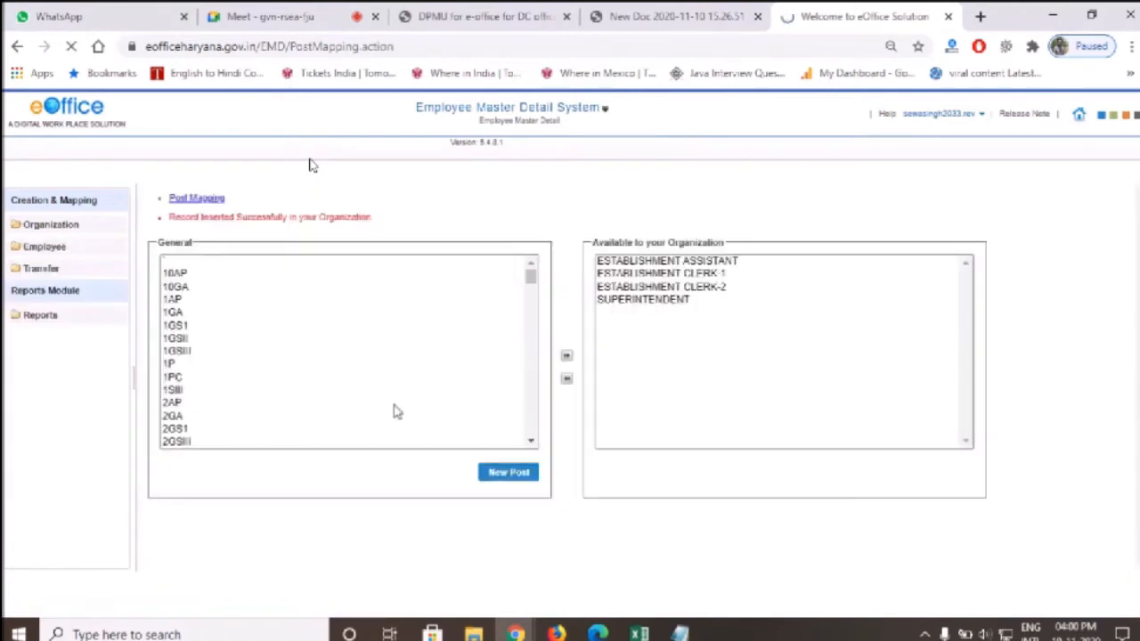
left_click(518, 476)
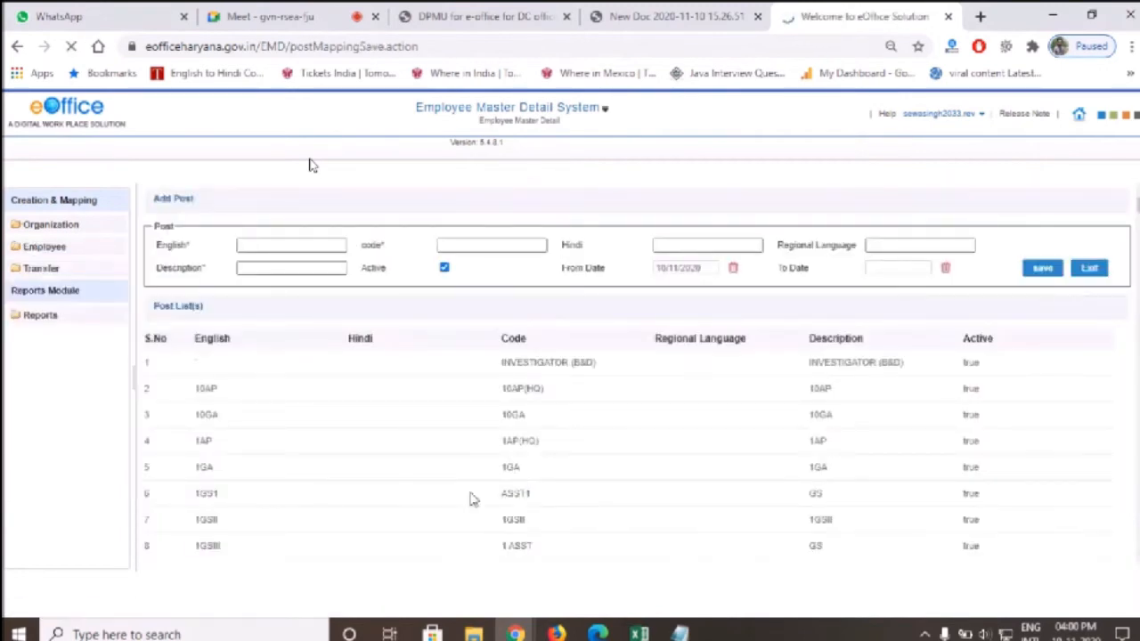
Create post ESTABLISHMENT CLERK-3 with the same description and code EC-3, and save it
left_click(286, 250)
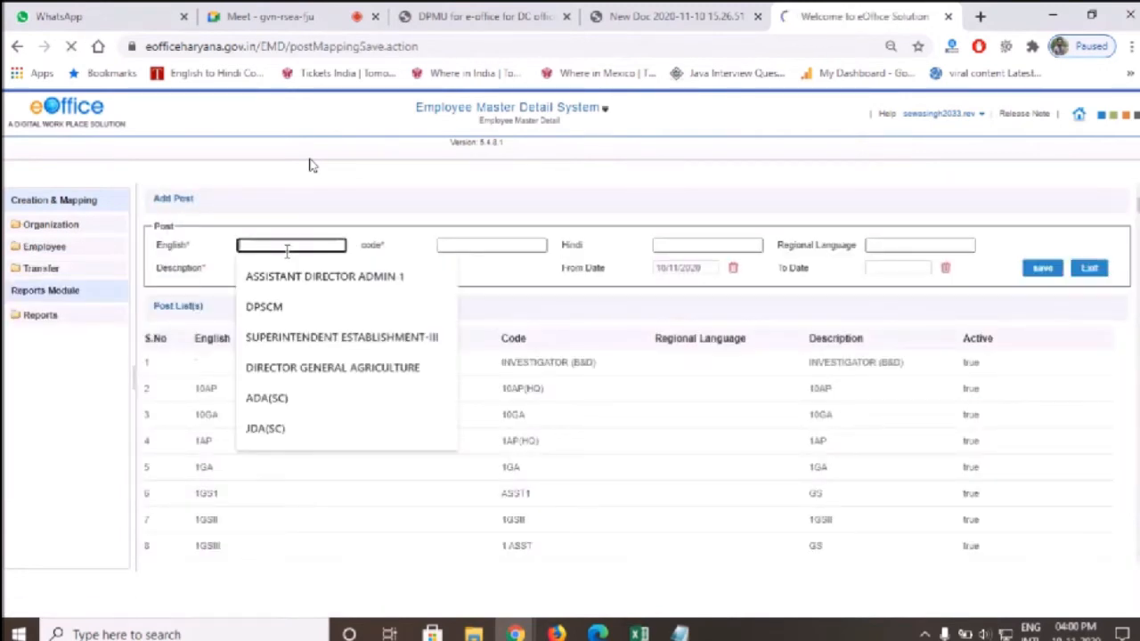
left_click(327, 191)
left_click(317, 250)
type("ESTABLISHMENT CLERK")
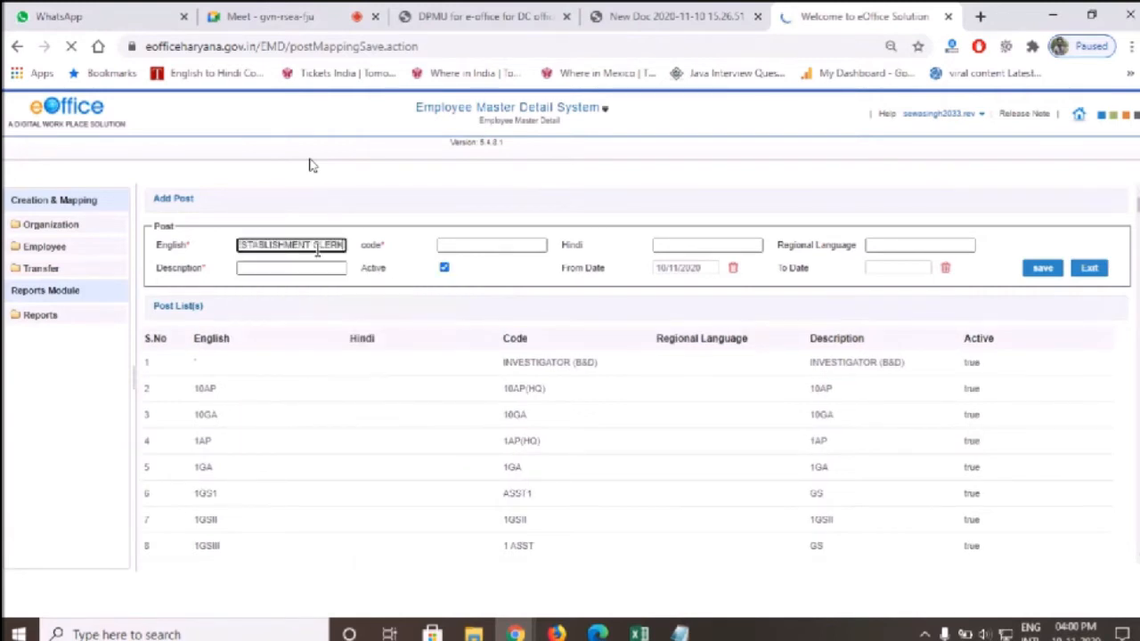
type("-3")
key("ctrl+a")
key("ctrl+c")
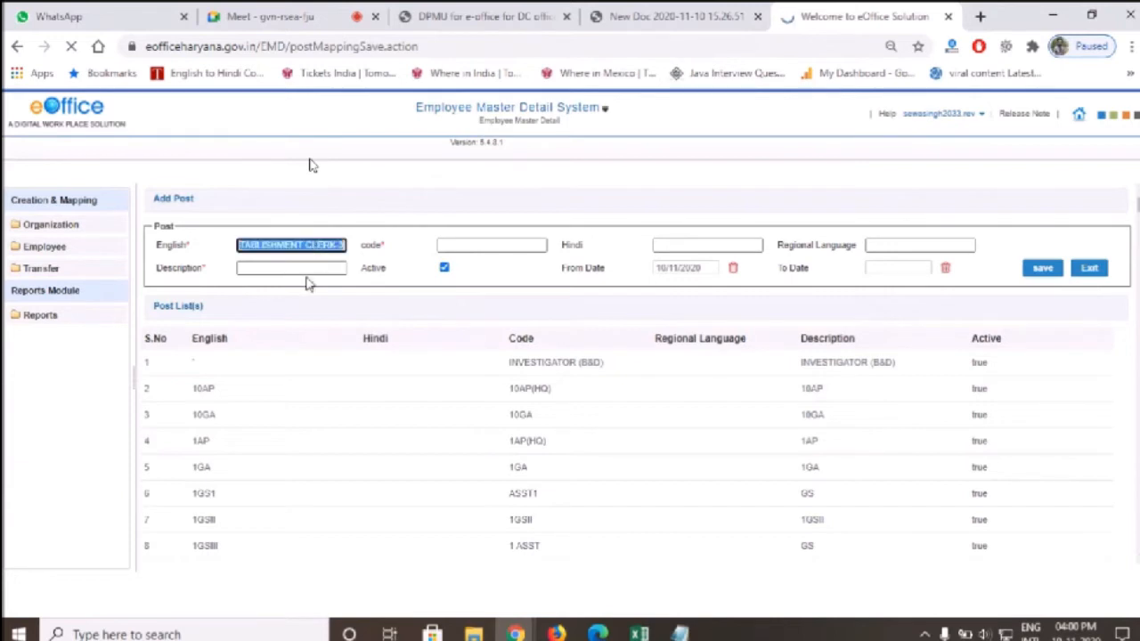
left_click(307, 276)
key("ctrl+v")
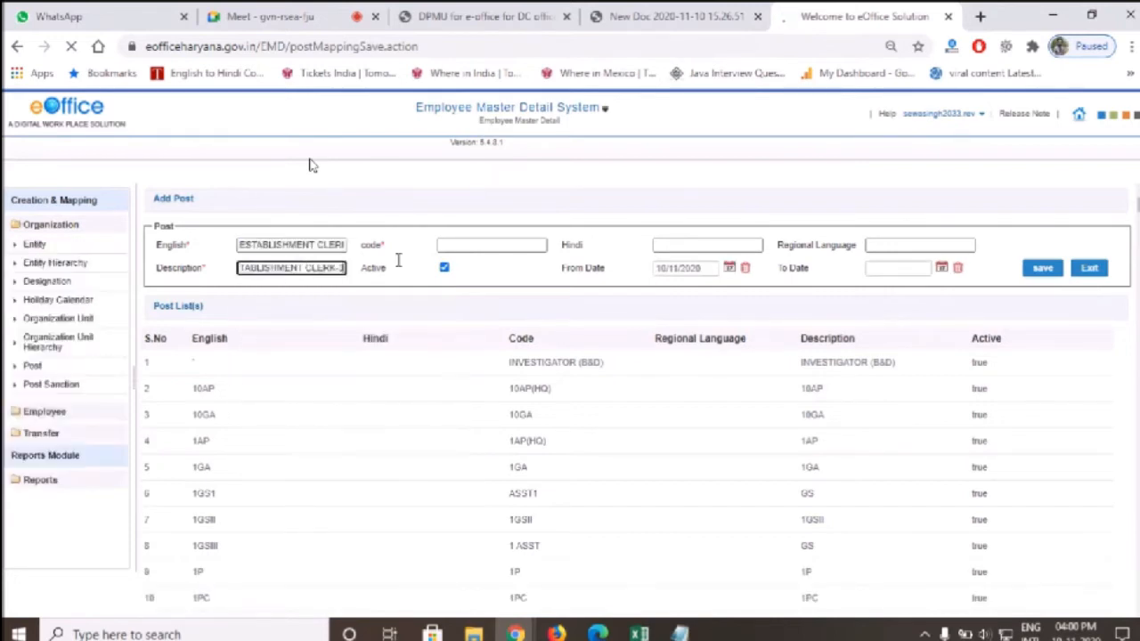
left_click(534, 244)
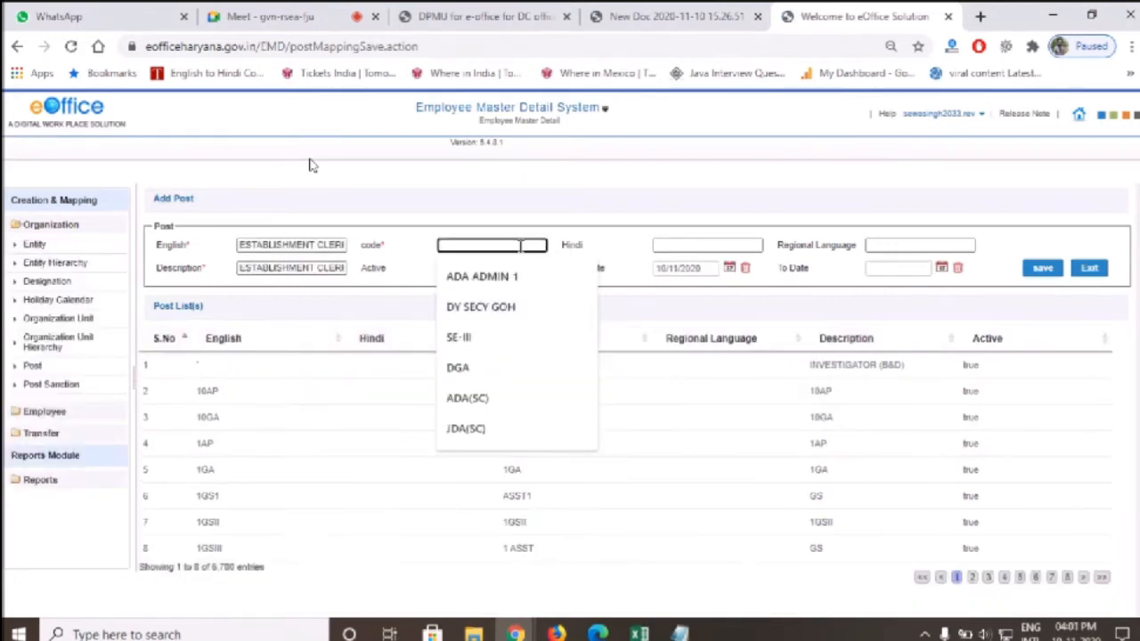
type("EC-3")
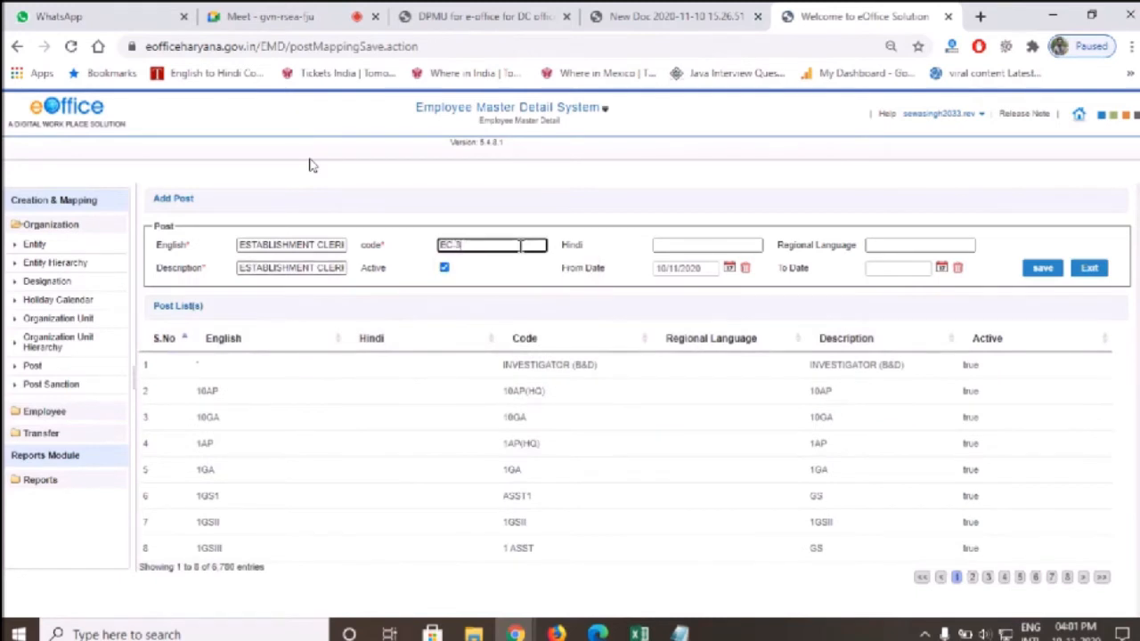
left_click(1053, 268)
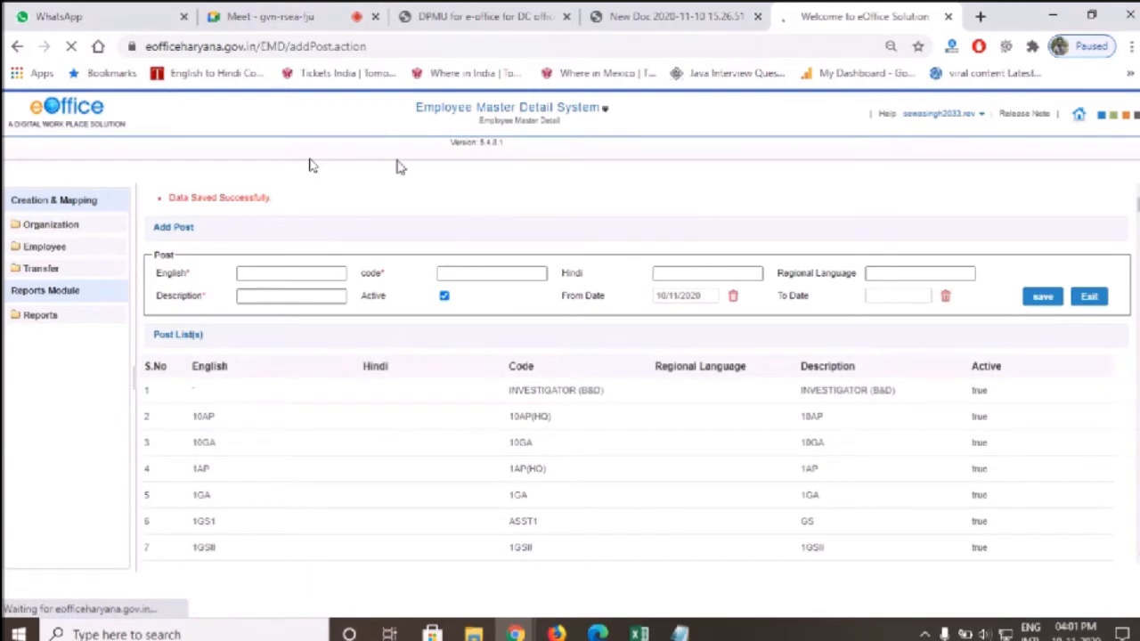
left_click(51, 225)
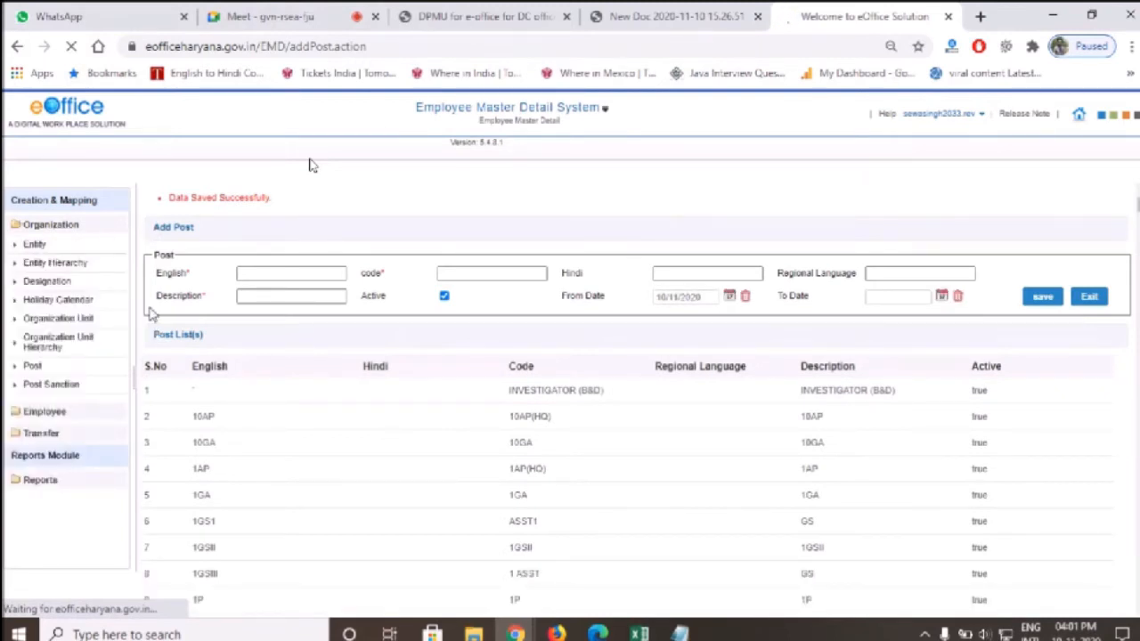
Find ESTABLISHMENT CLERK-3 in the General list under 'est' and map it to the organization
left_click(35, 369)
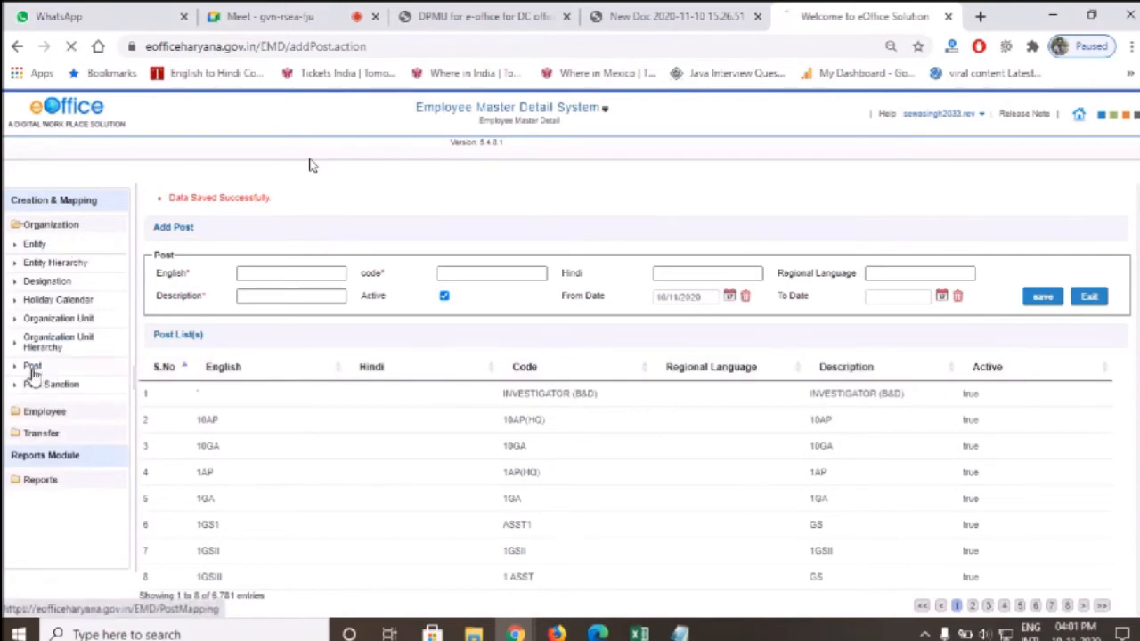
left_click(377, 303)
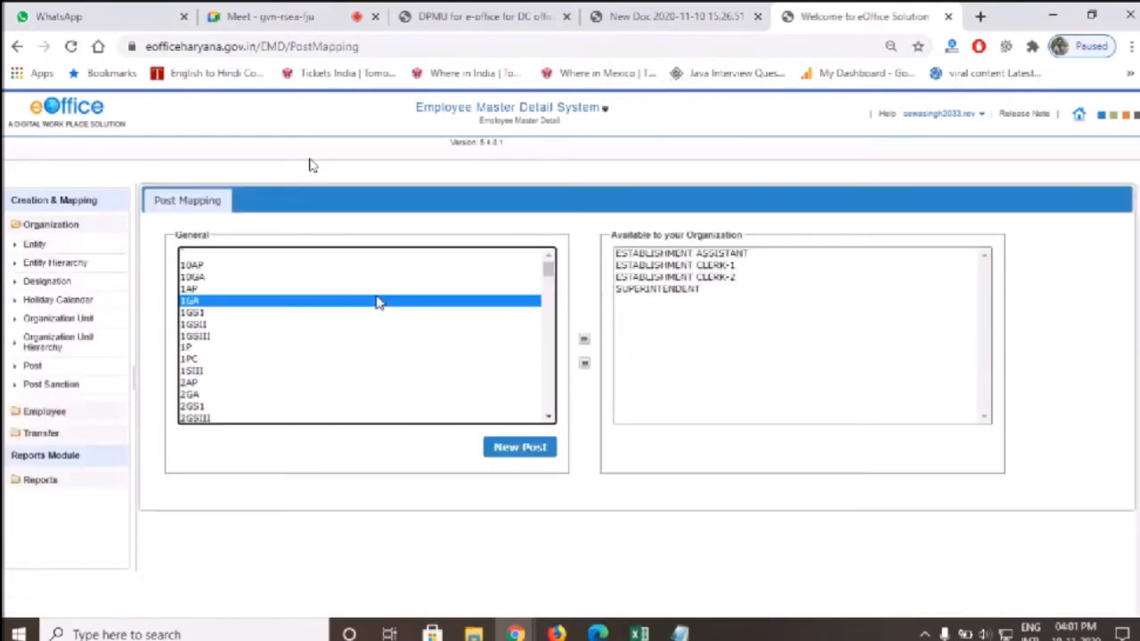
type("est")
key("Down")
key("Down")
key("Down")
key("Down")
key("Down")
key("Down")
key("Down")
key("Down")
key("Down")
key("Down")
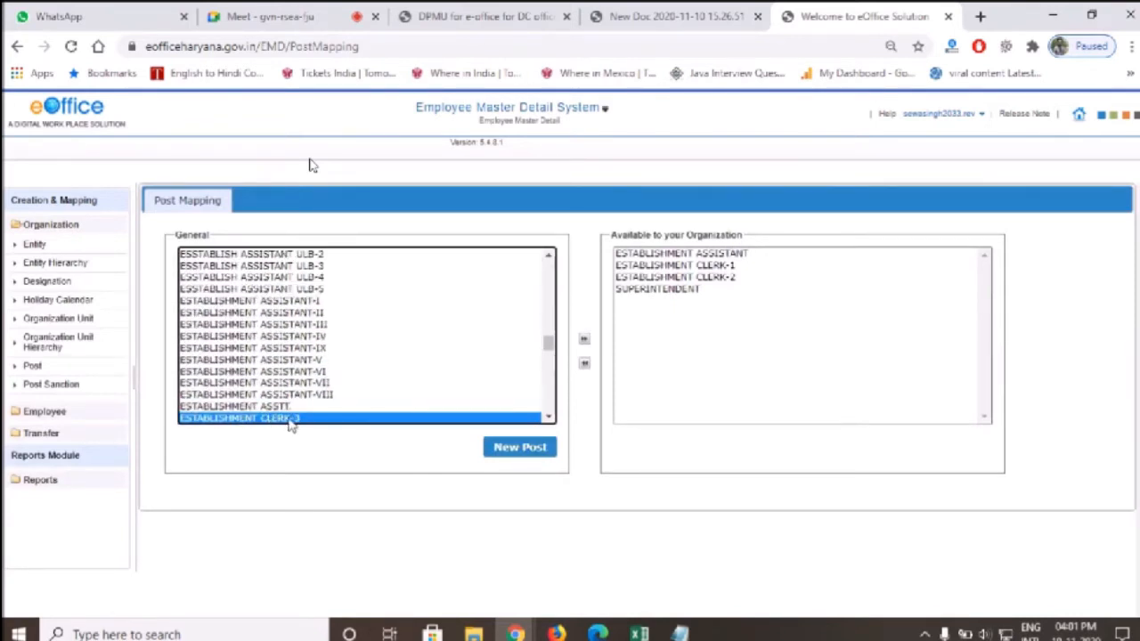
left_click(585, 342)
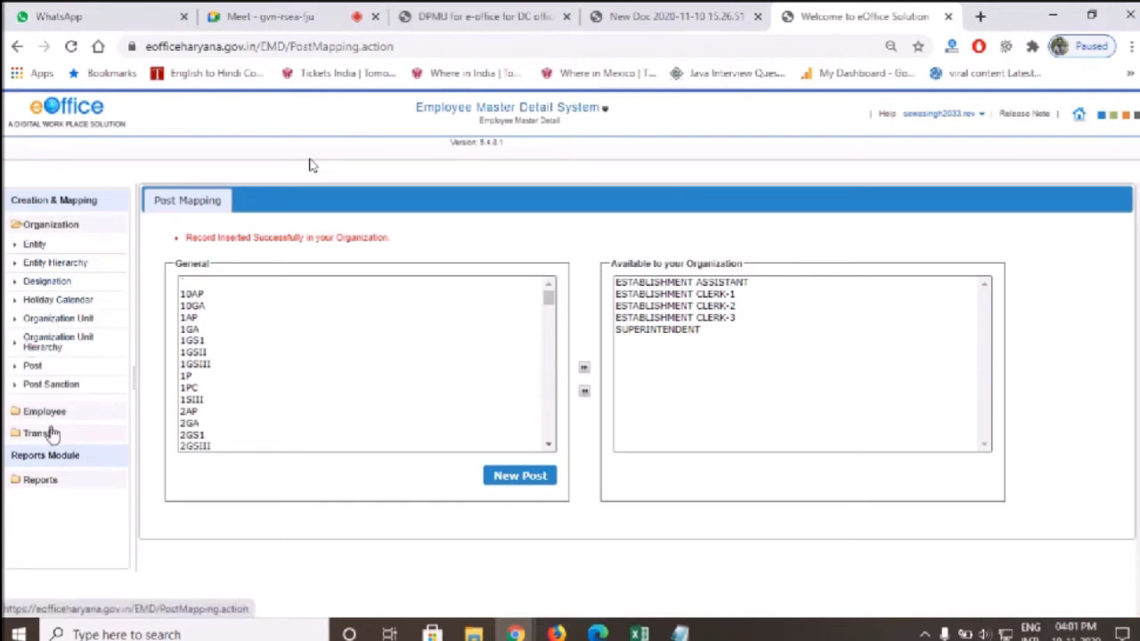
left_click(59, 230)
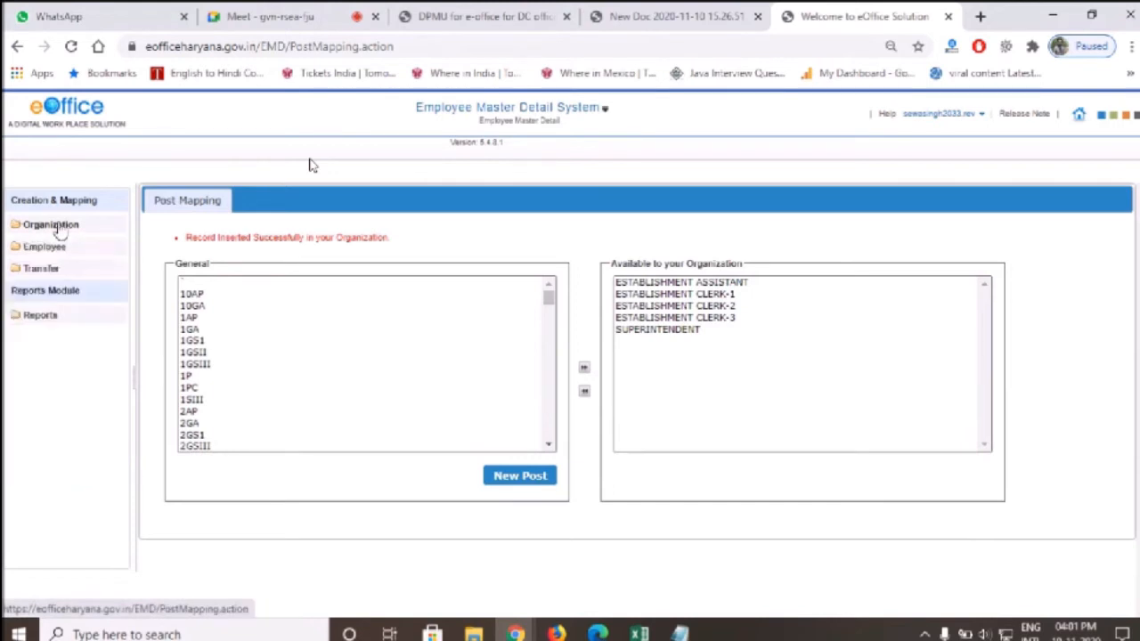
Go to the Employee search page and open the single listed employee's record for editing
left_click(56, 229)
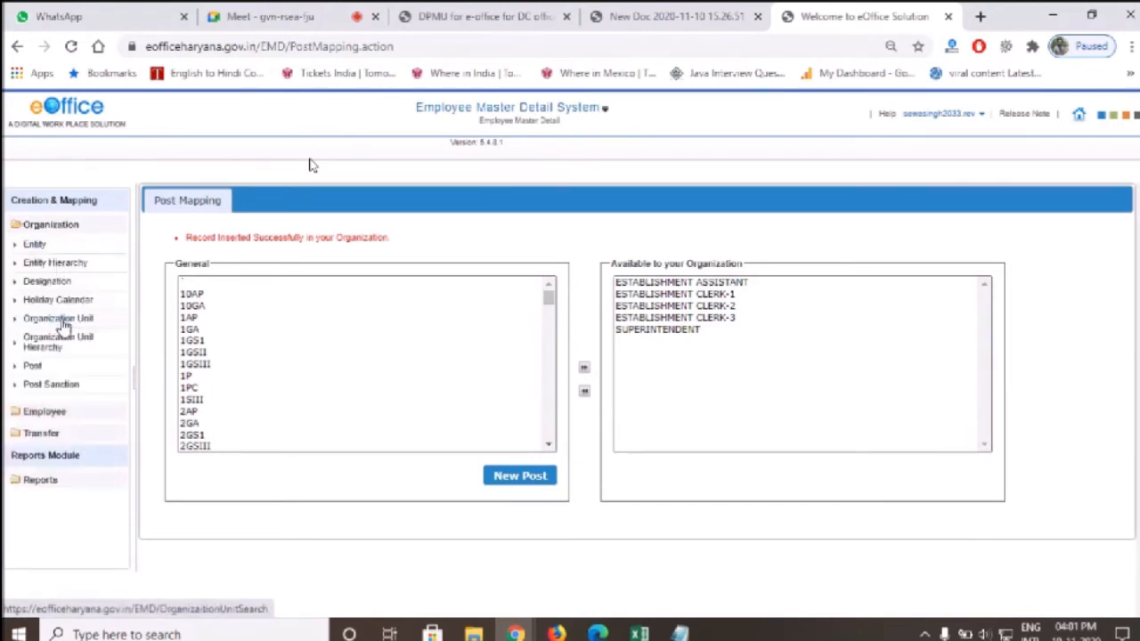
left_click(44, 413)
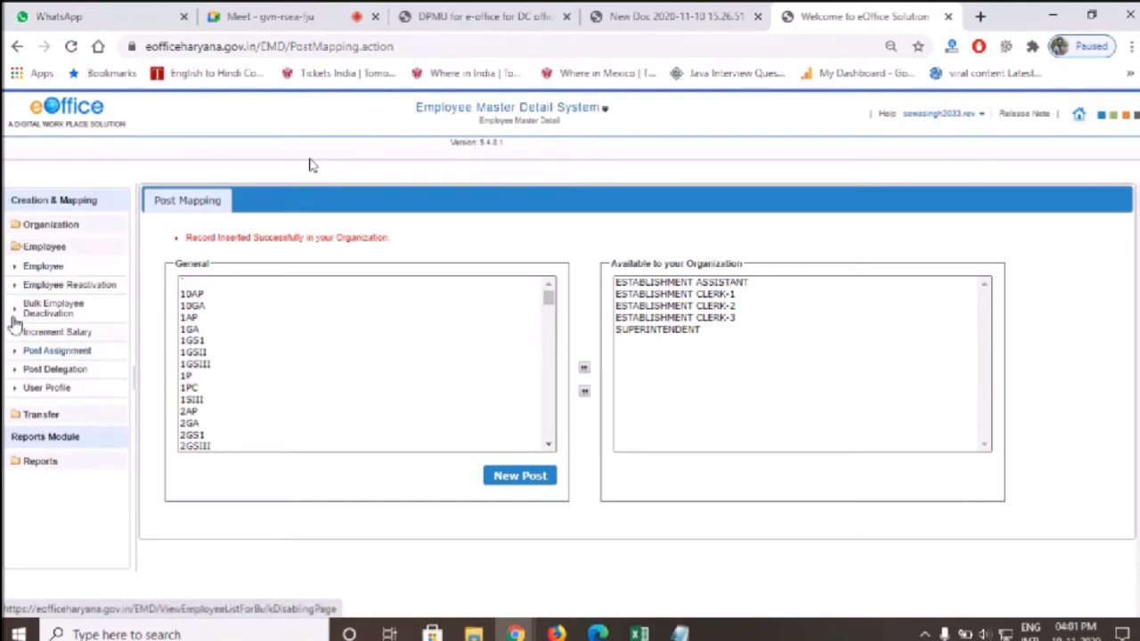
left_click(43, 267)
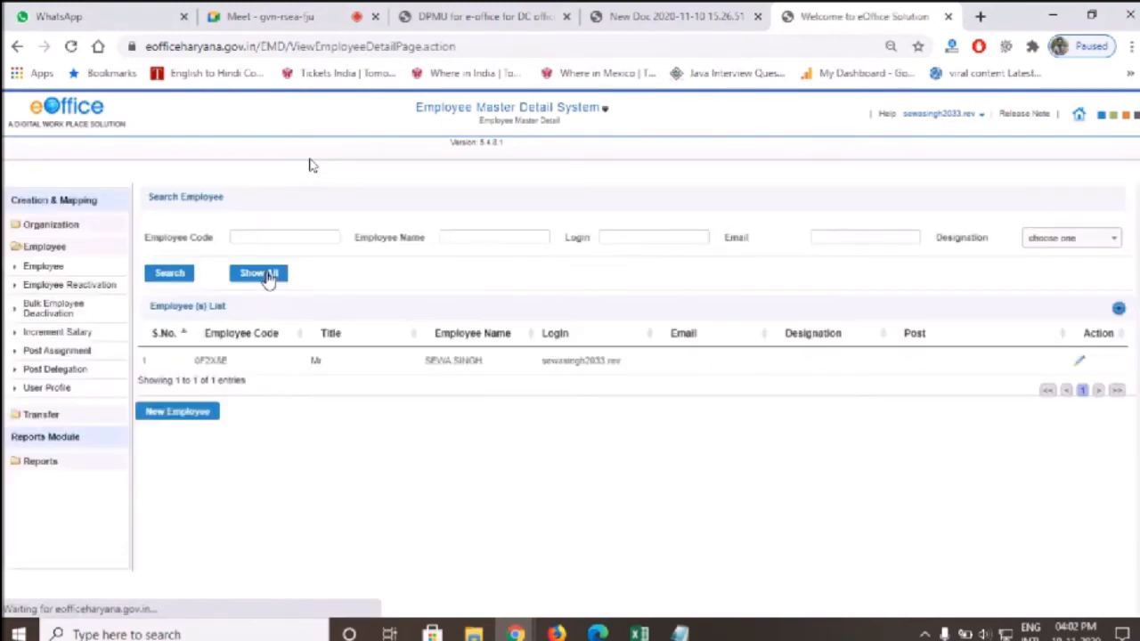
double_click(434, 361)
left_click_drag(452, 361, 592, 365)
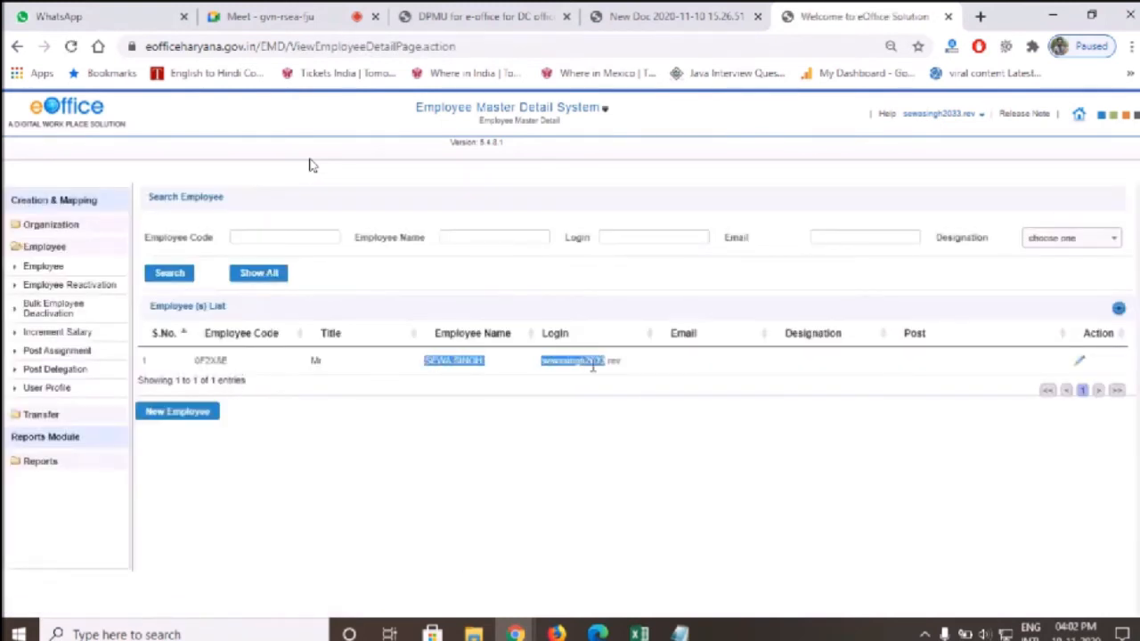
mouse_move(661, 365)
left_mouse_down()
mouse_move(946, 343)
mouse_move(694, 382)
mouse_move(728, 385)
left_mouse_up()
left_click(729, 486)
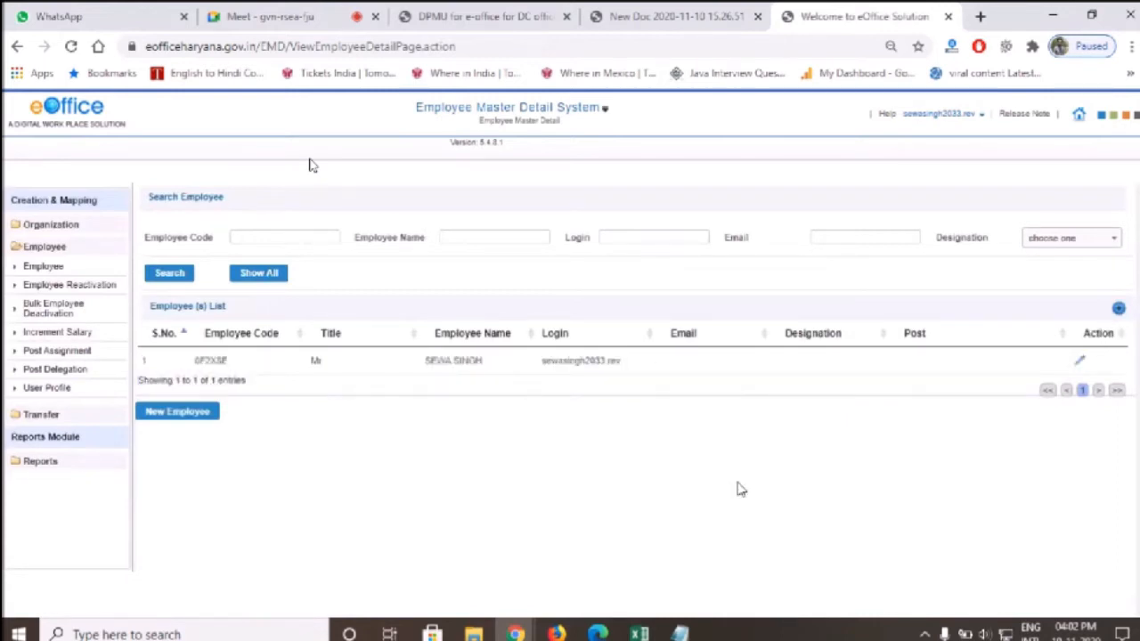
left_click(1082, 362)
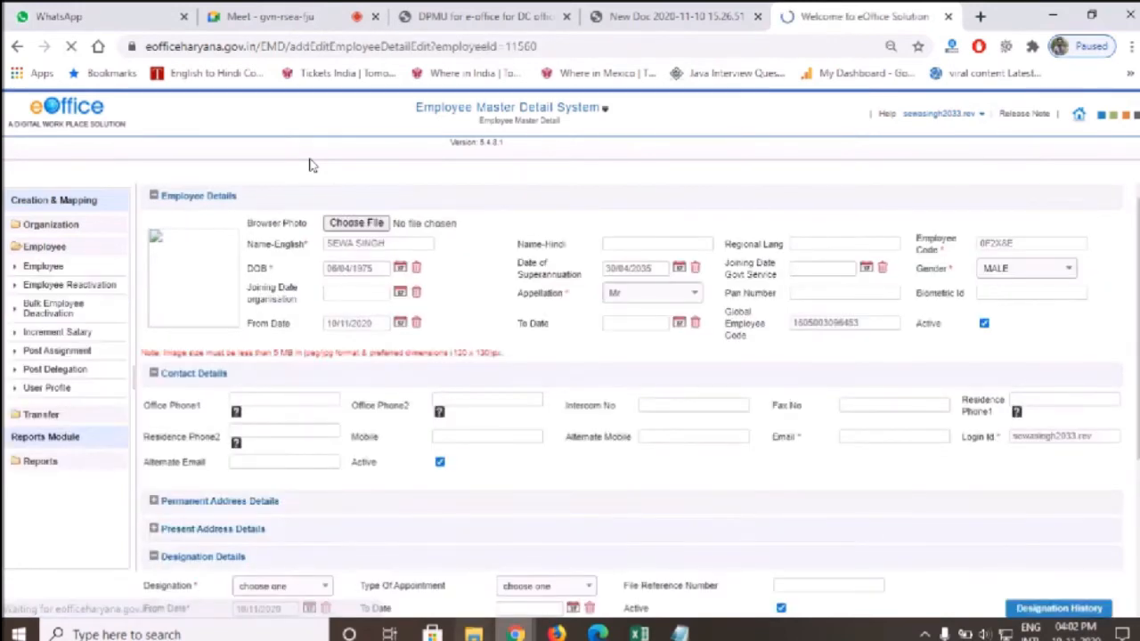
Copy the employee's NIC e-mail address from the spreadsheet into the form's e-mail field
key("alt+Tab")
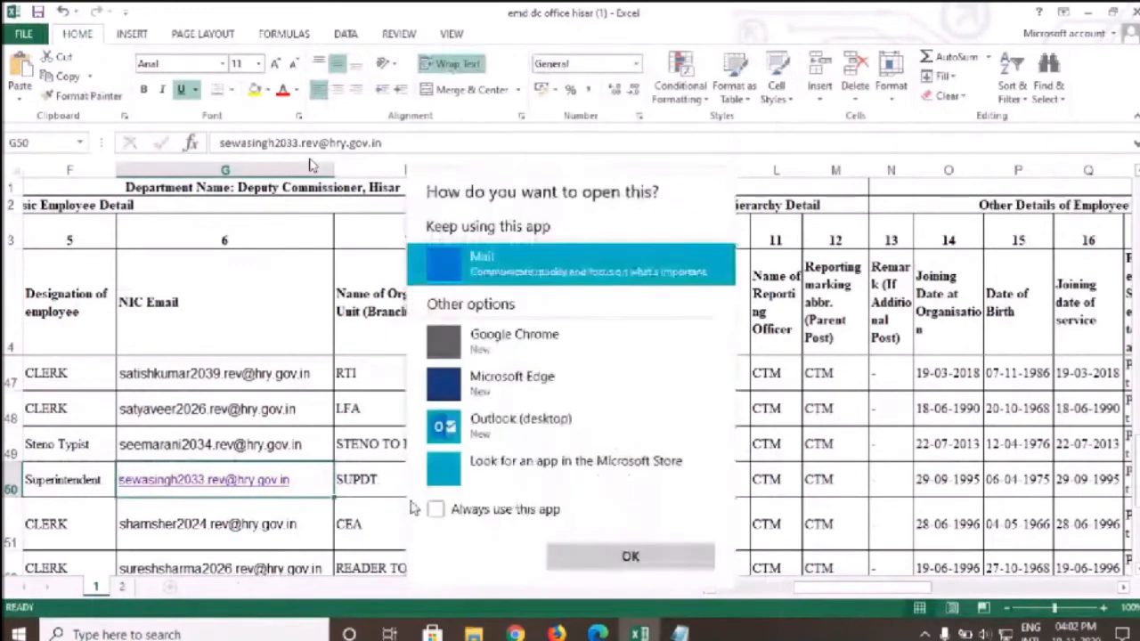
key("Escape")
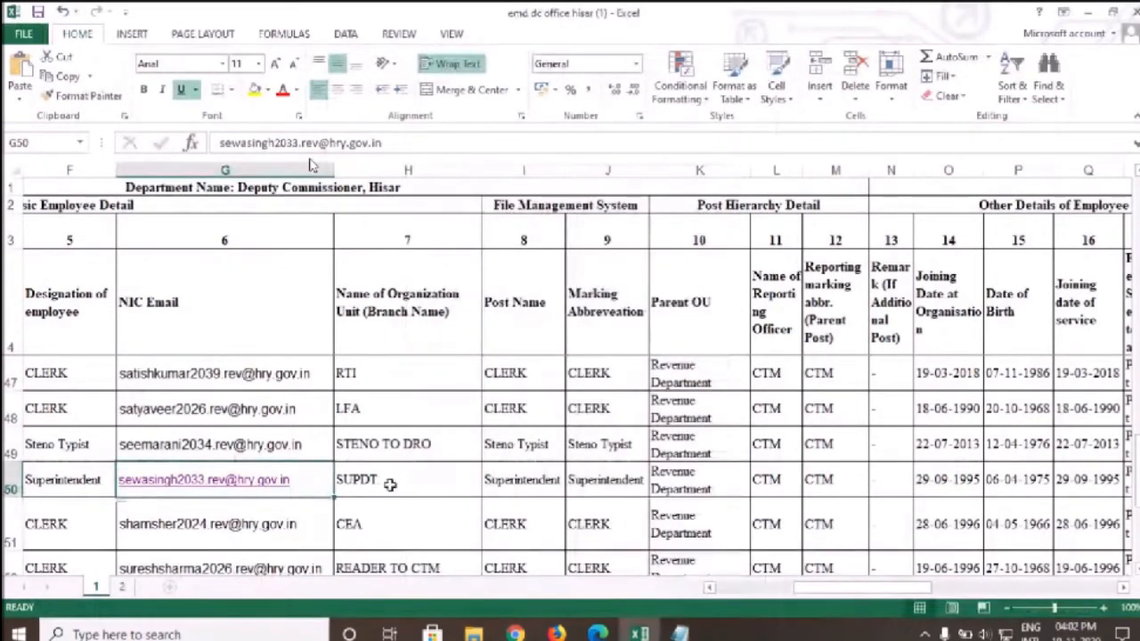
key("ctrl+c")
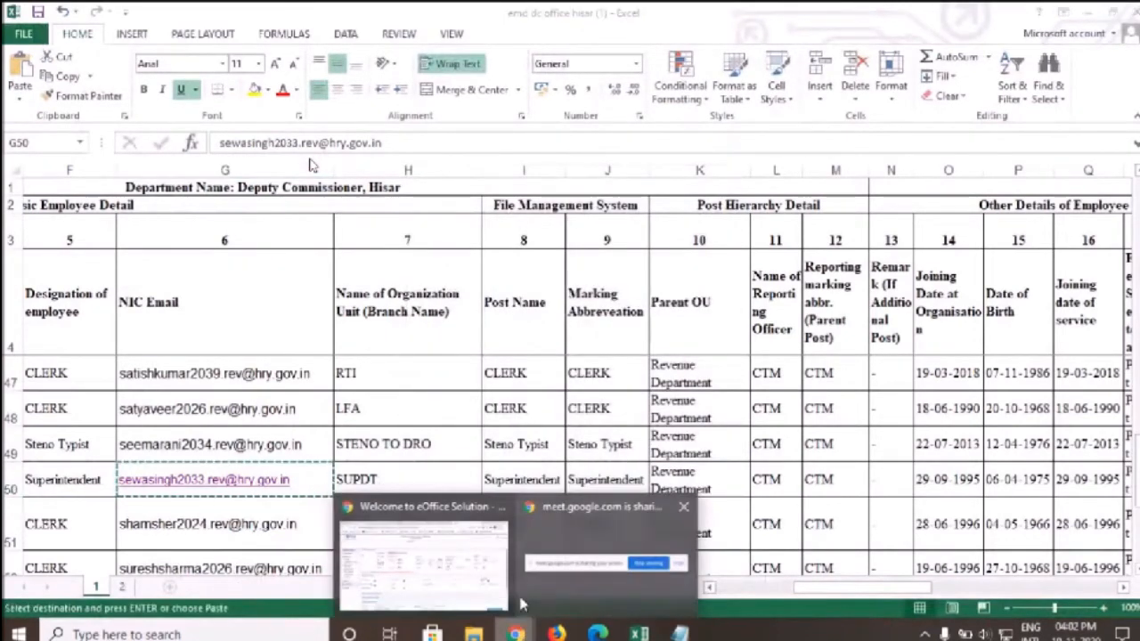
key("alt+Tab")
left_click(865, 431)
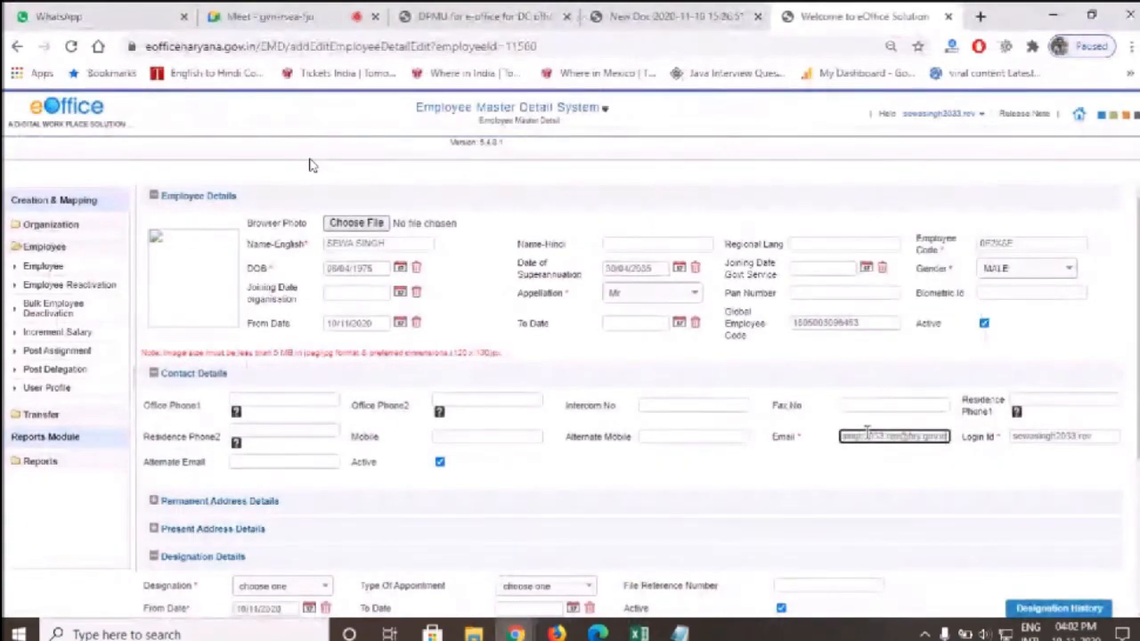
key("ctrl+v")
key("Tab")
Set the designation to SUPERINTENDENT and bring the staff workbook to the front
scroll(720, 463, "down", 3)
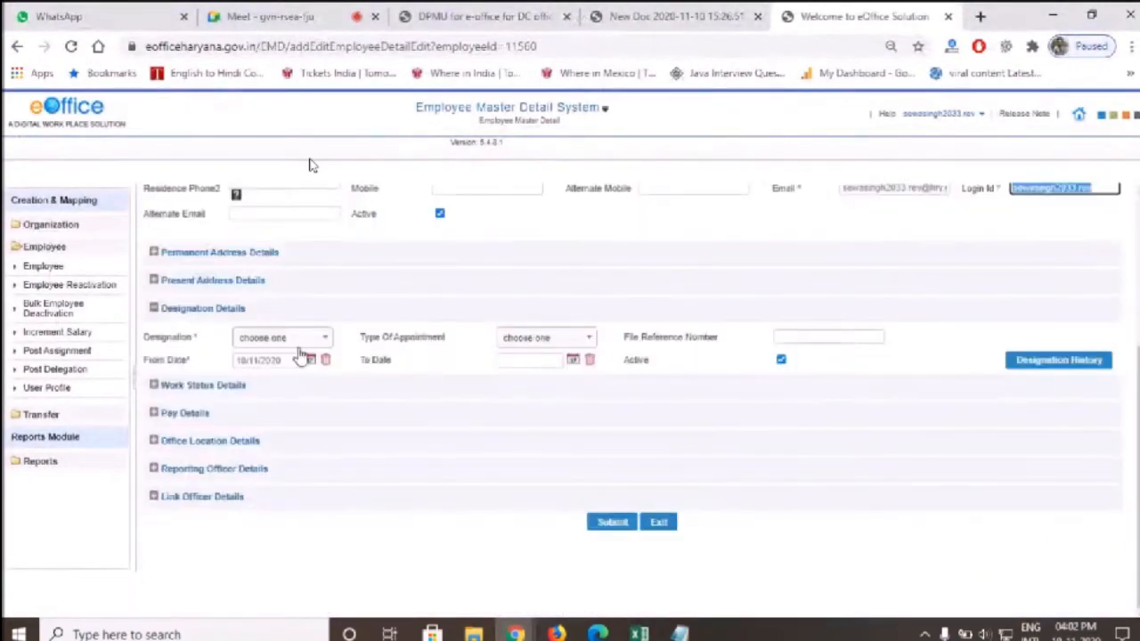
left_click(319, 338)
type("SU")
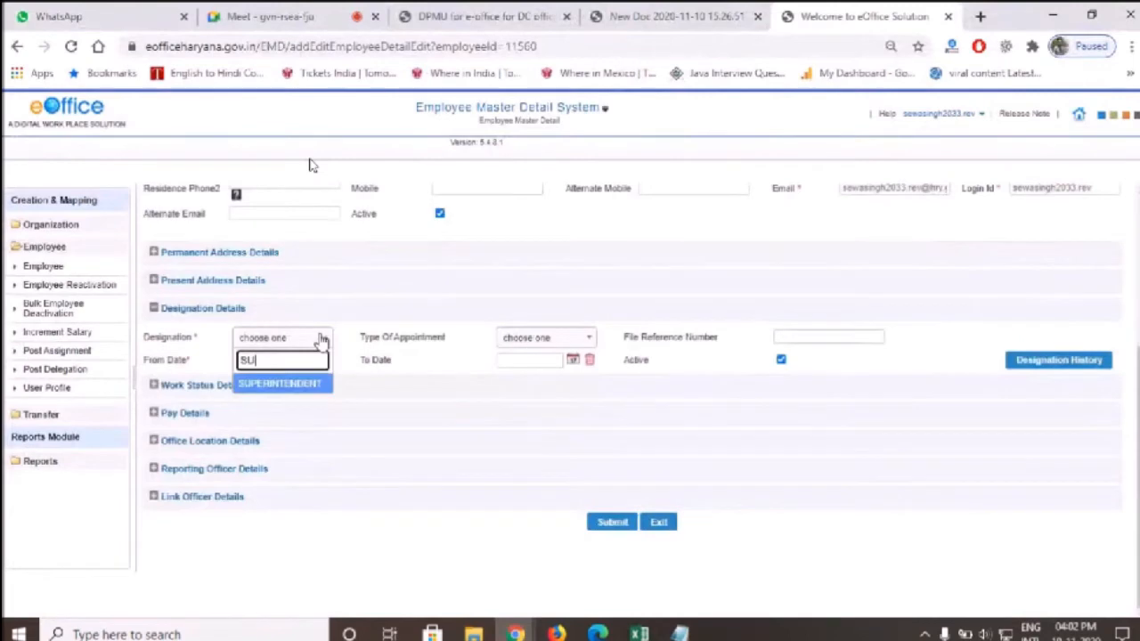
left_click(304, 385)
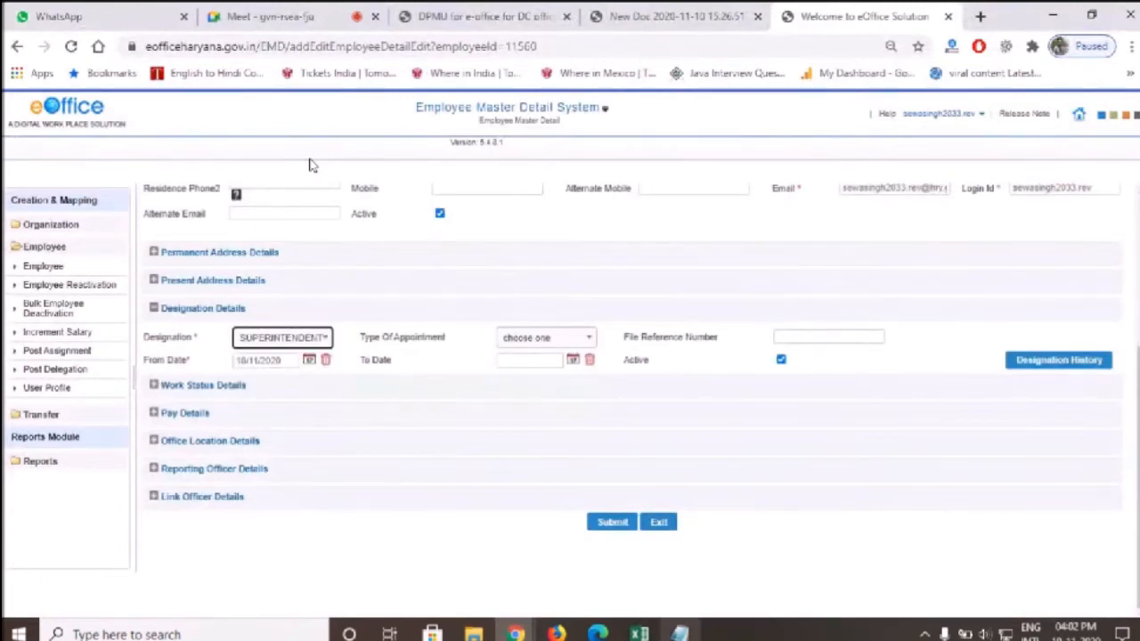
left_click(639, 632)
Check the post name and joining dates in row 50 (I50, O50, Q50) of the workbook
left_click(539, 478)
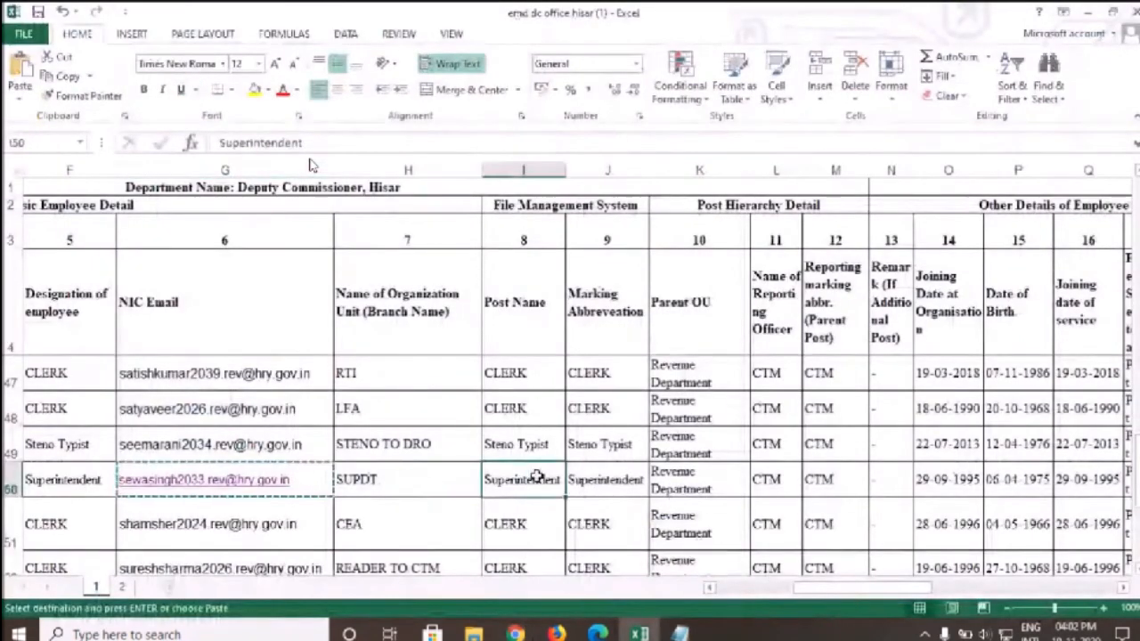
left_click(948, 479)
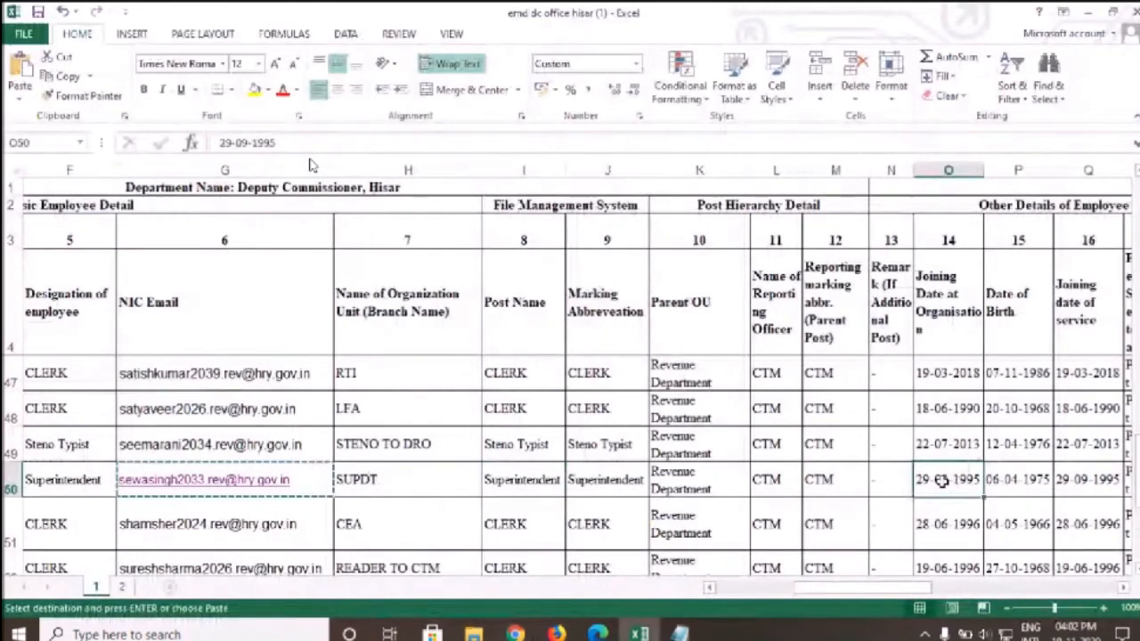
left_click(1088, 479)
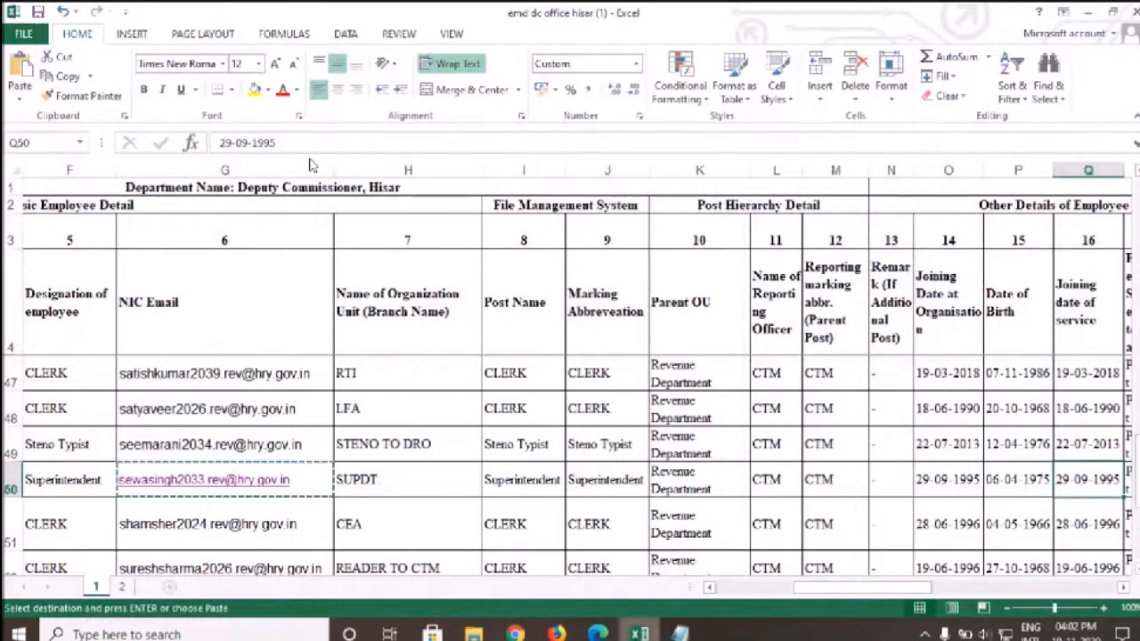
left_click(639, 632)
Set the designation's From Date to 17/11/2018 in the date picker
left_click(309, 360)
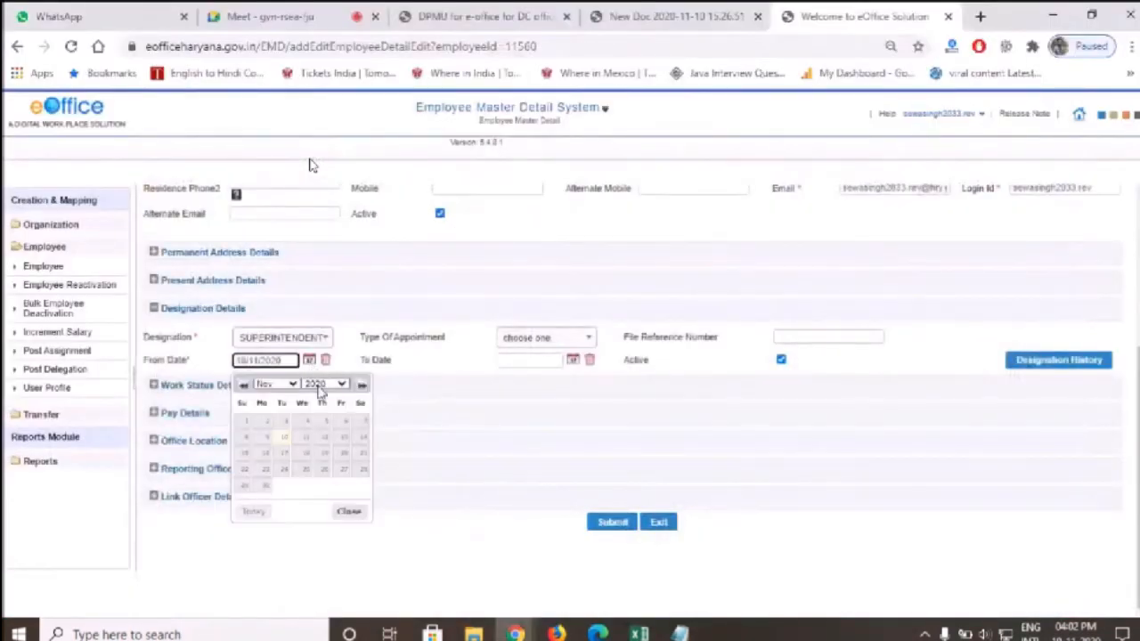
left_click(326, 384)
left_click(318, 561)
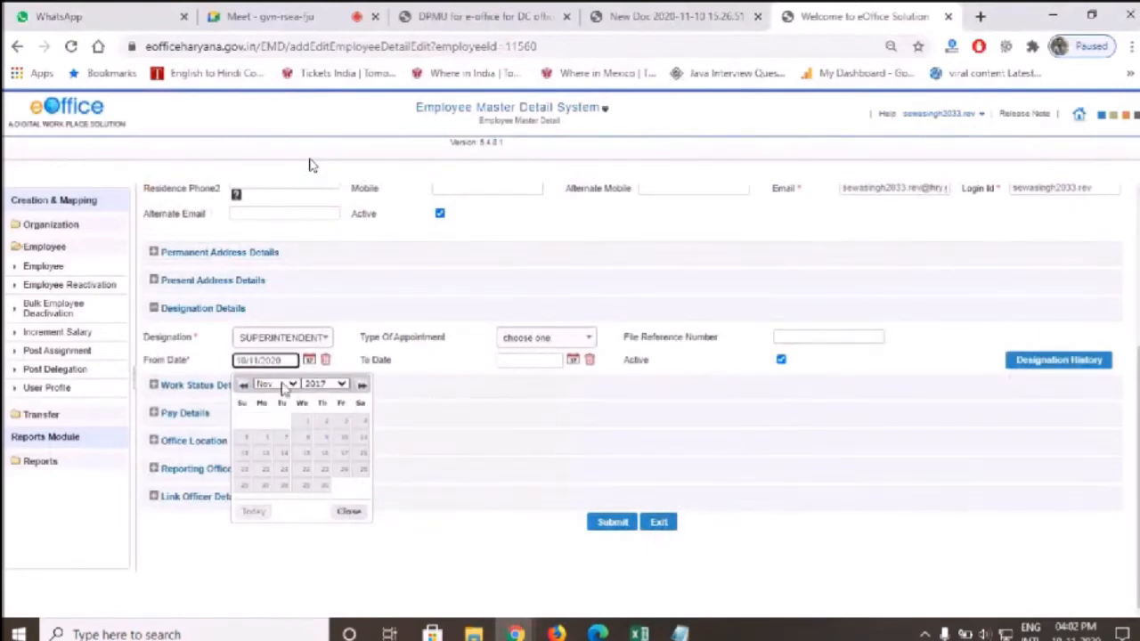
left_click(284, 386)
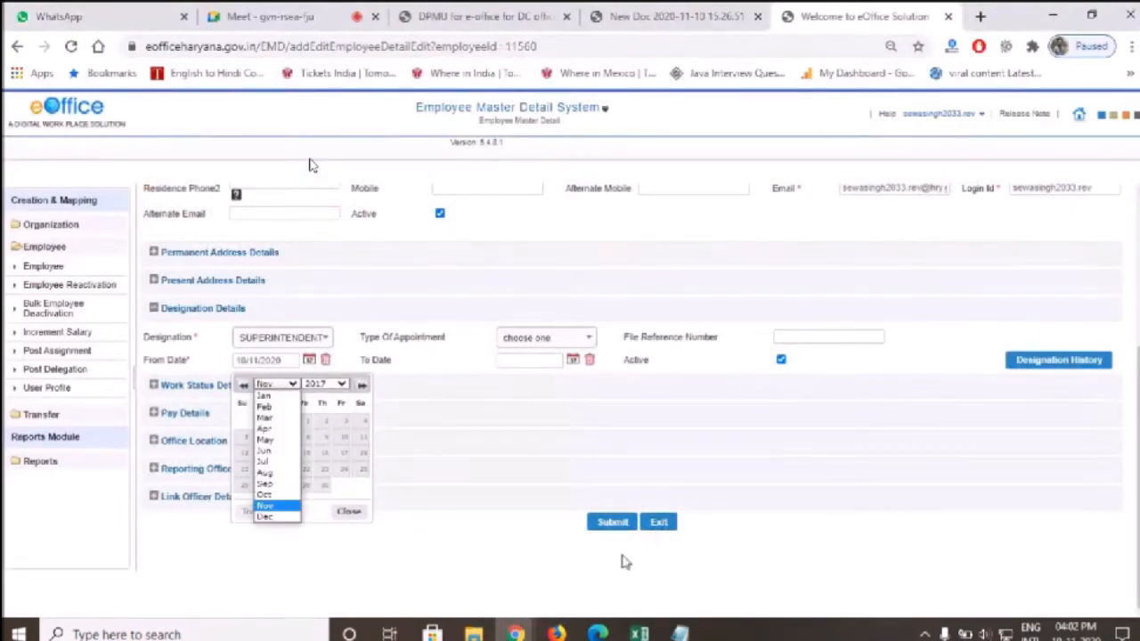
left_click(639, 634)
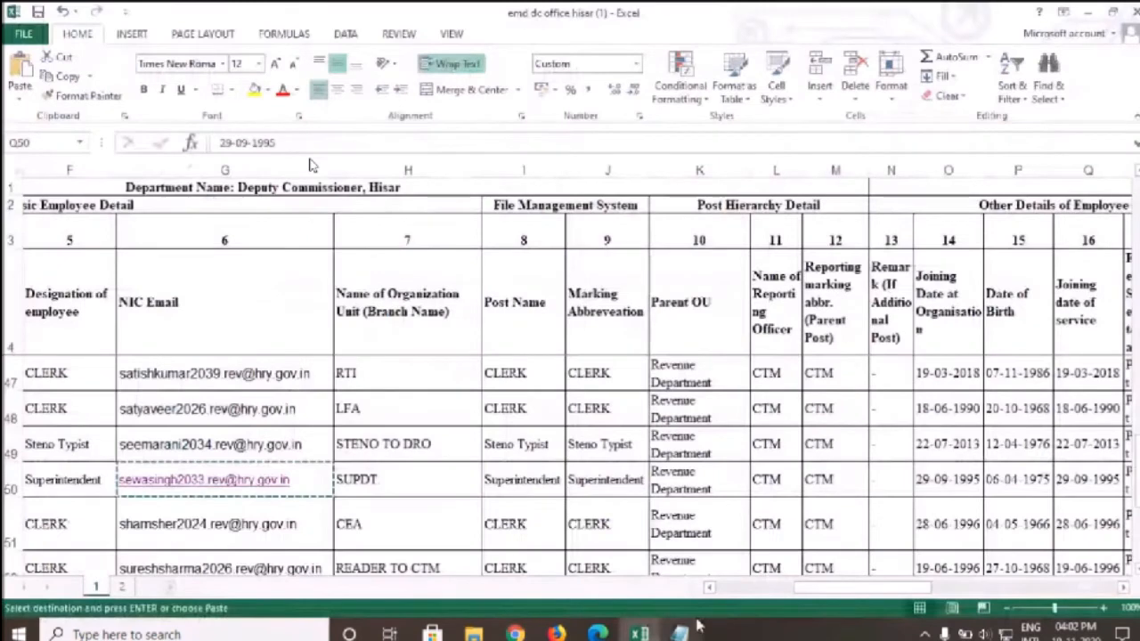
left_click(515, 634)
left_click(314, 386)
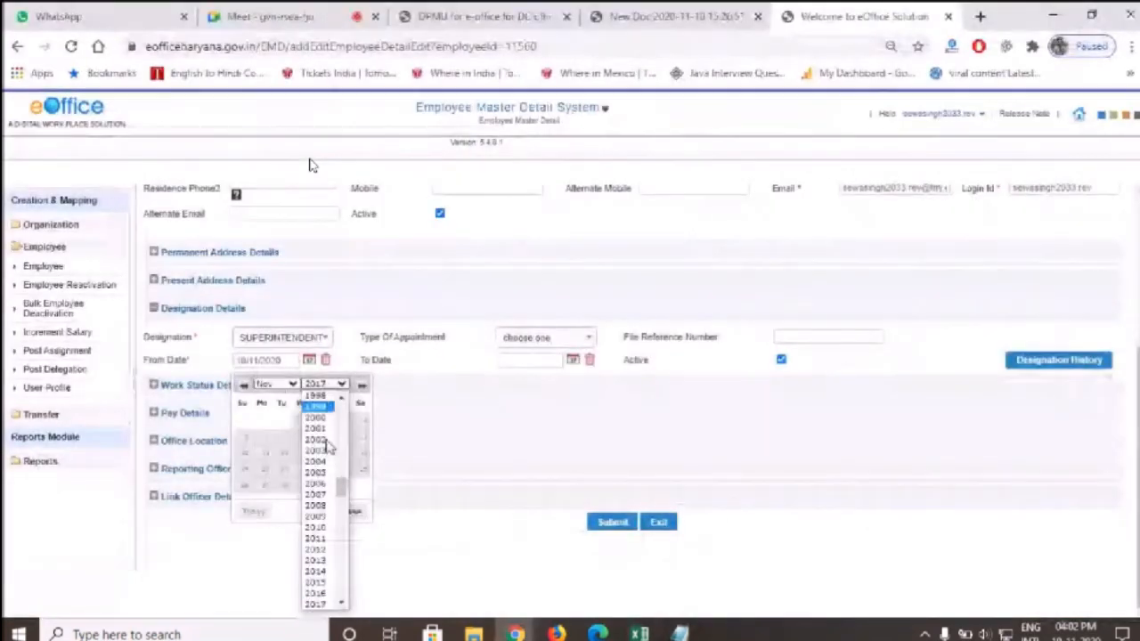
left_click(341, 604)
left_click(317, 604)
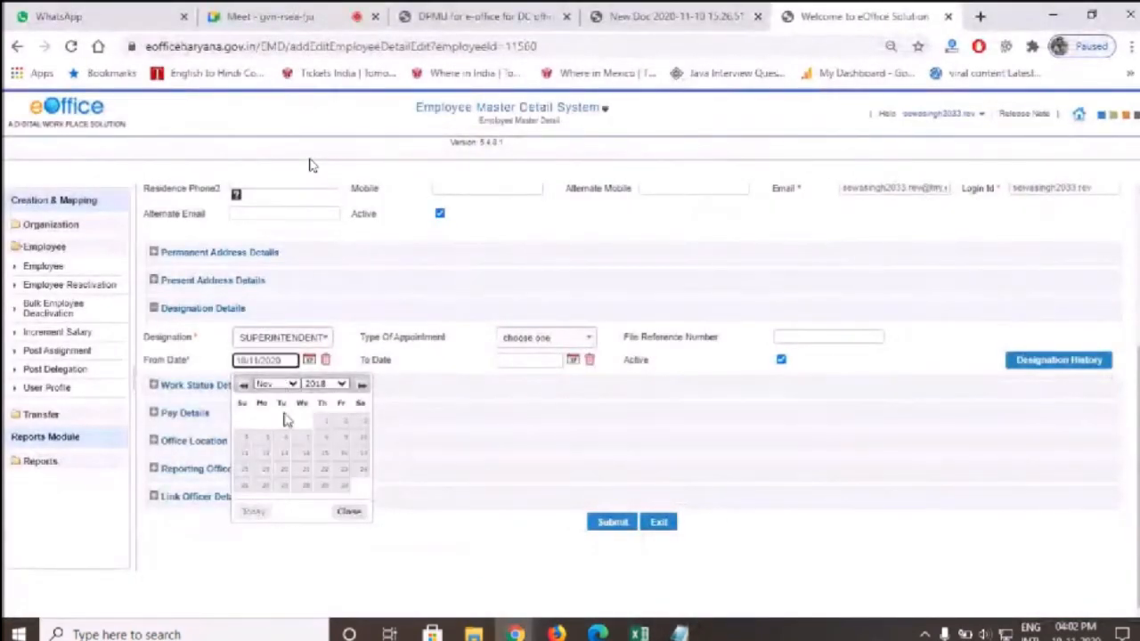
left_click(361, 453)
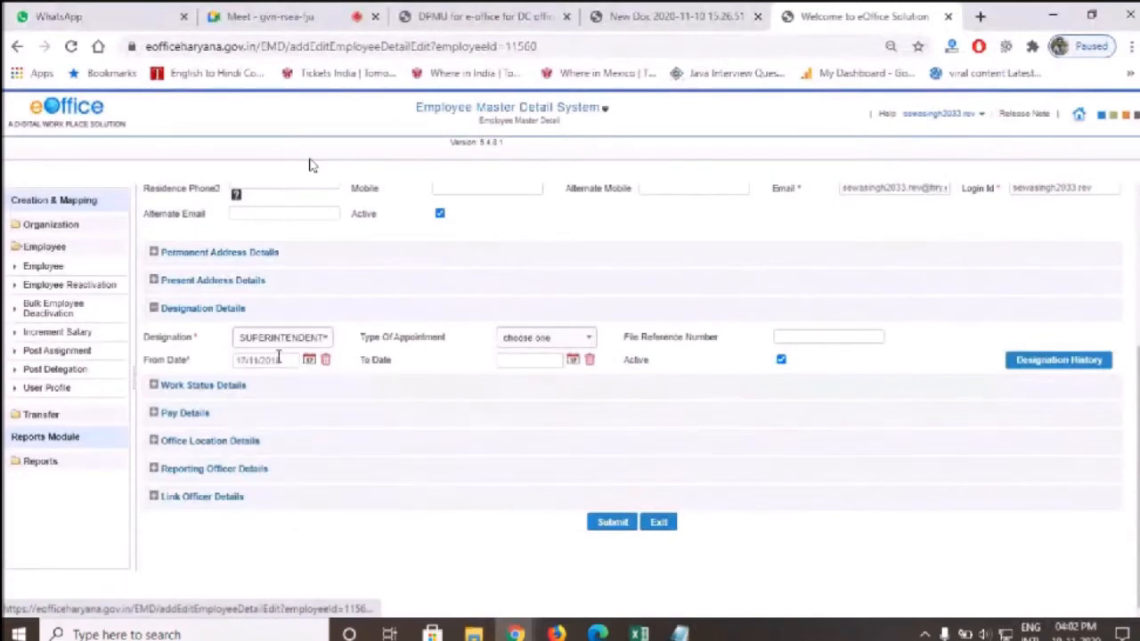
Zoom the page out to fit the whole form and submit the updated employee record
key("ctrl+plus")
key("ctrl+plus")
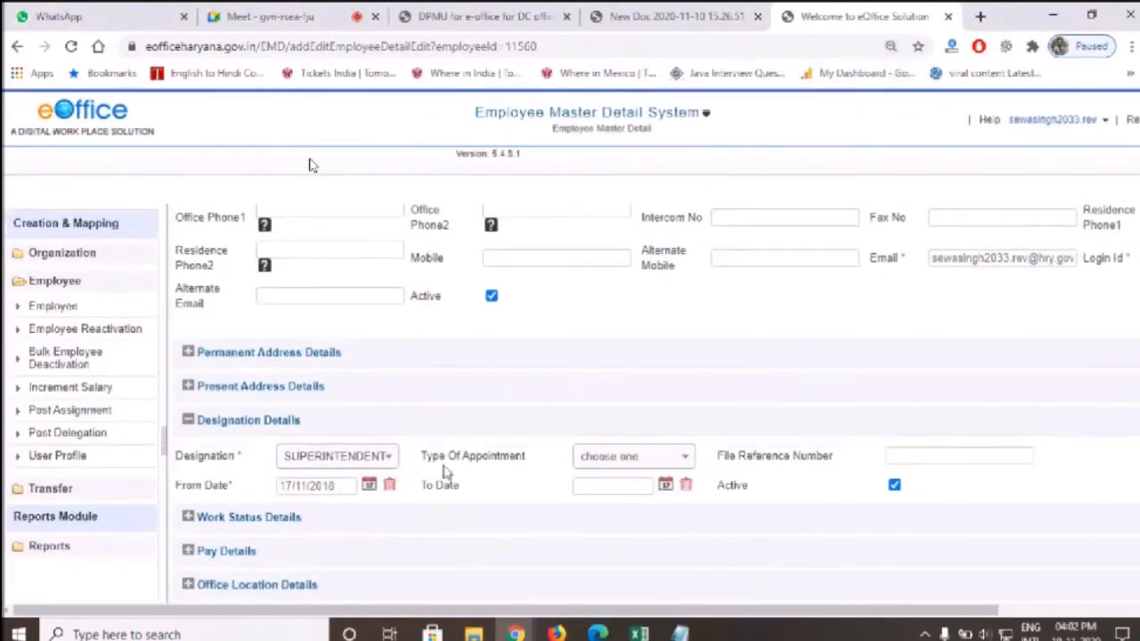
key("ctrl+minus")
key("ctrl+minus")
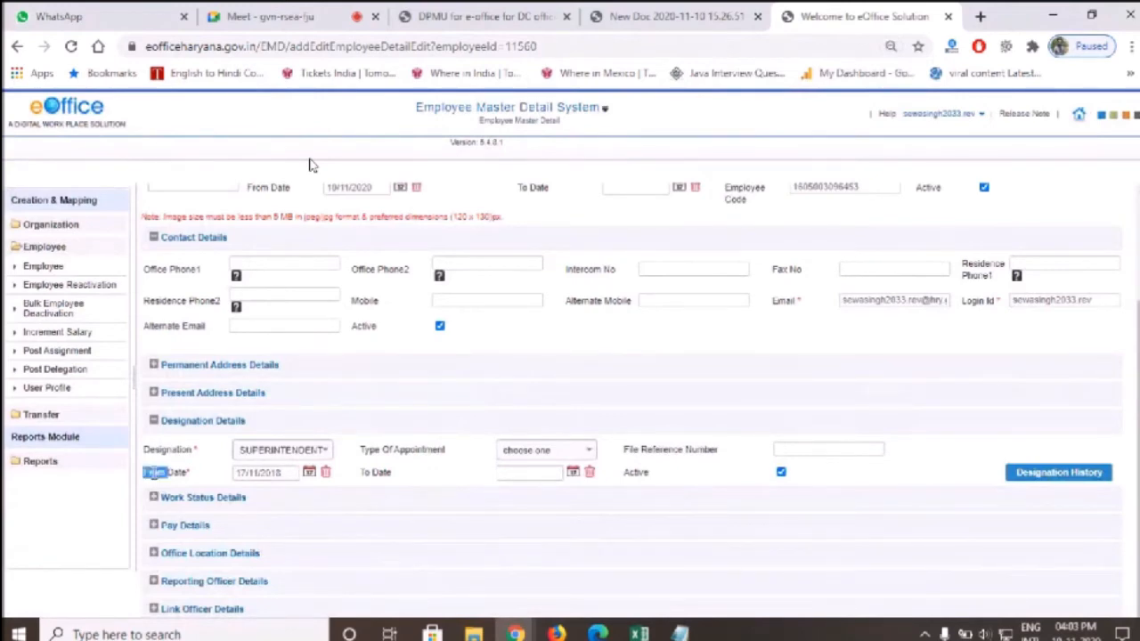
key("ctrl+plus")
scroll(268, 499, "down", 1)
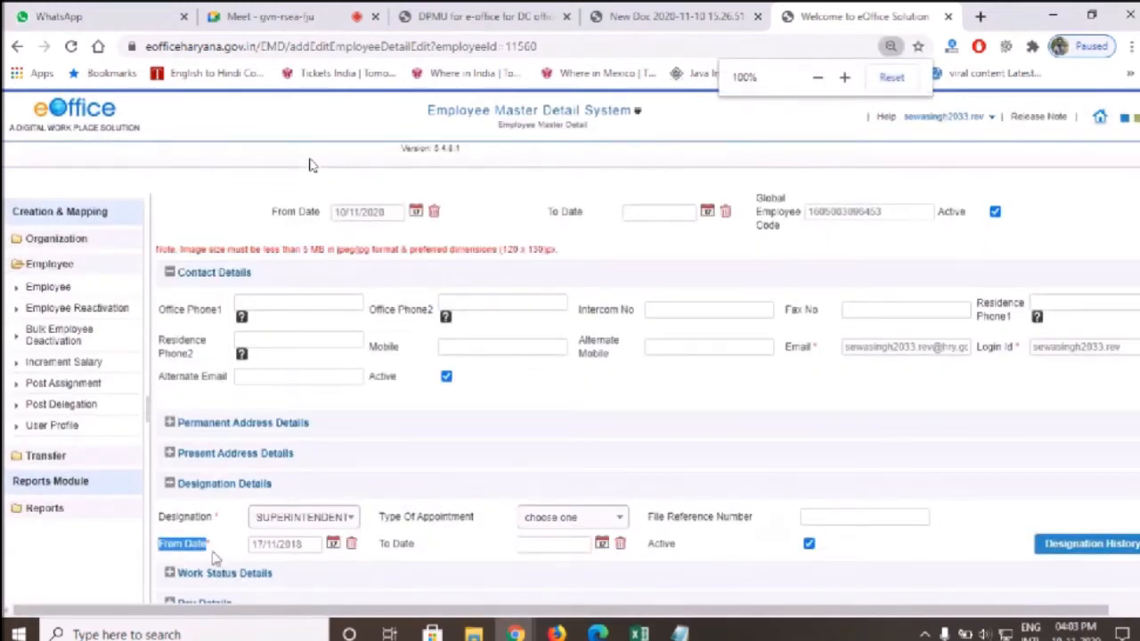
key("ctrl+minus")
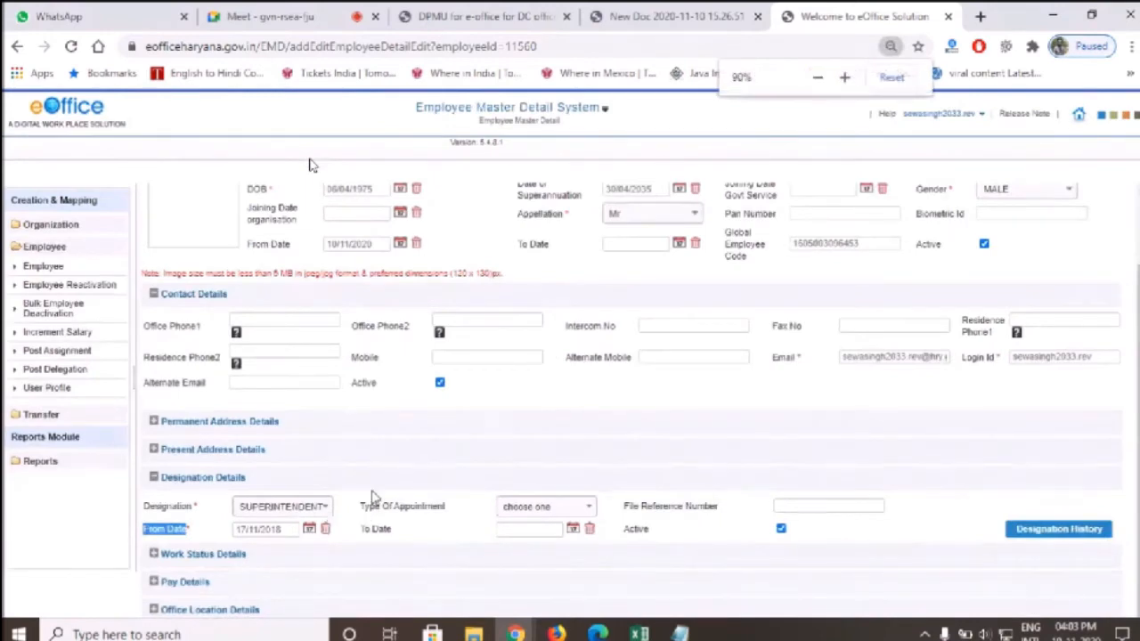
scroll(537, 385, "up", 1)
scroll(538, 384, "down", 1)
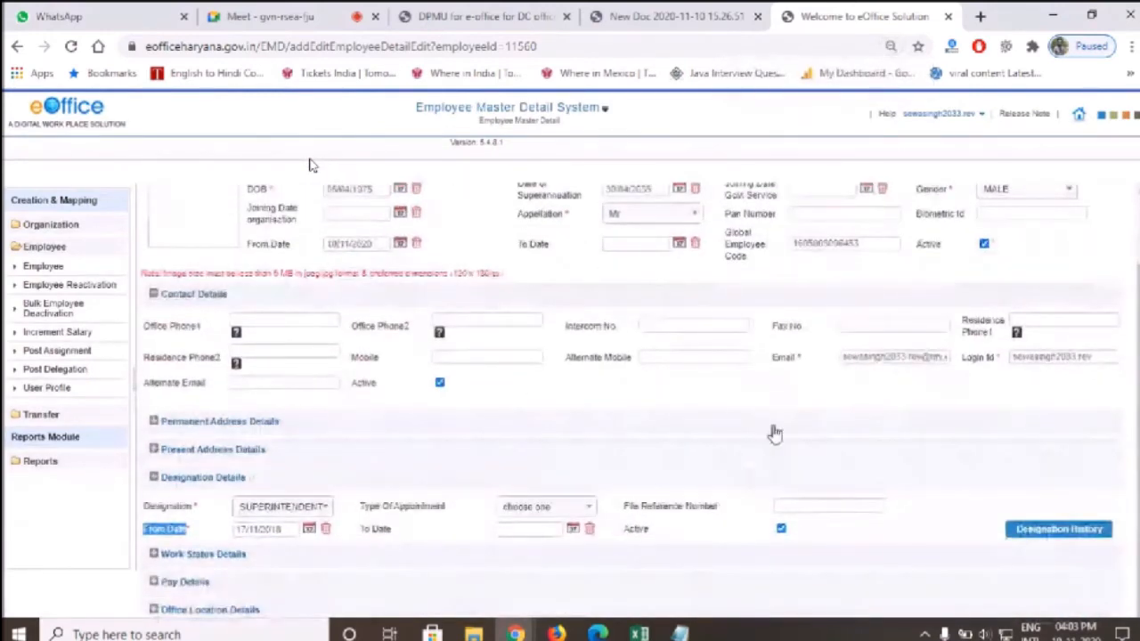
key("ctrl+minus")
key("ctrl+minus")
key("ctrl+minus")
key("ctrl+minus")
key("ctrl+minus")
key("ctrl+plus")
key("ctrl+plus")
key("ctrl+plus")
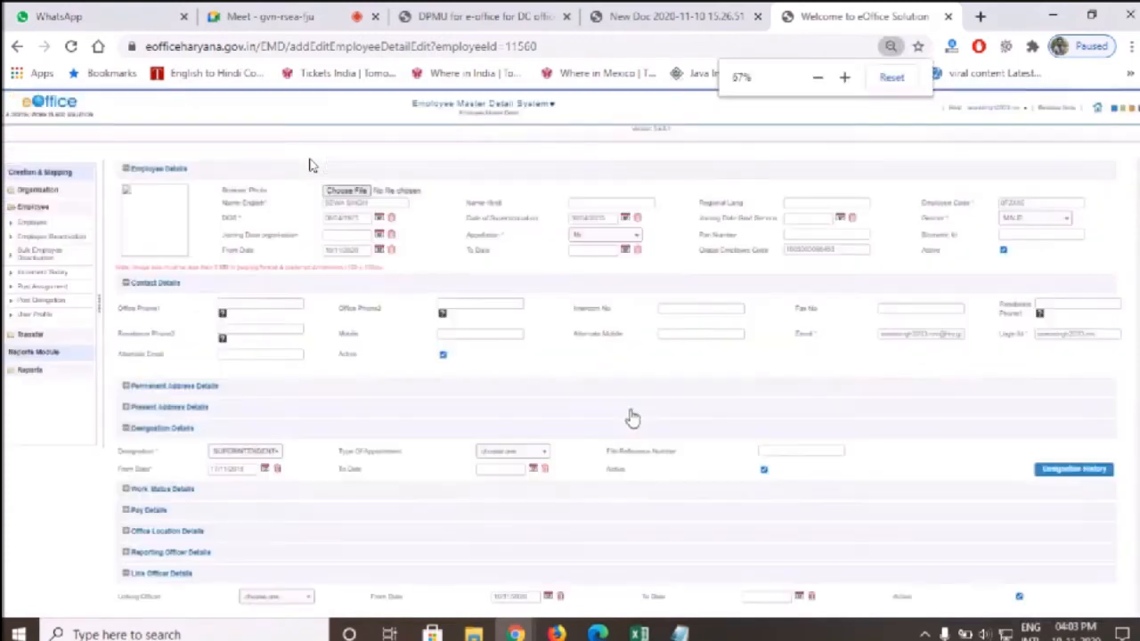
key("ctrl+plus")
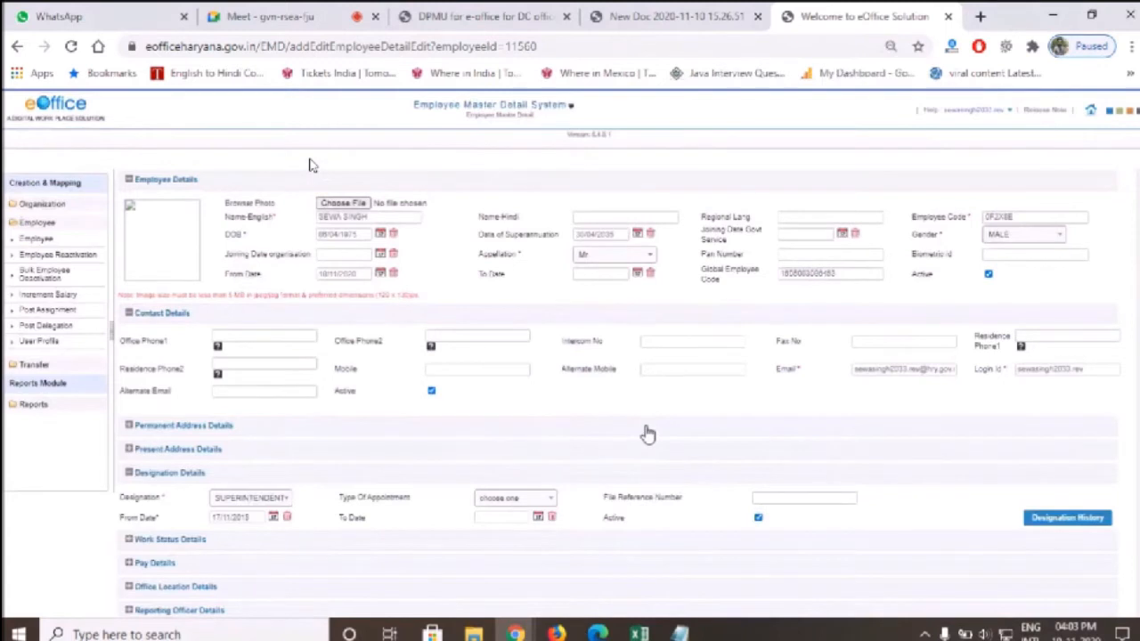
key("ctrl+minus")
key("ctrl+minus")
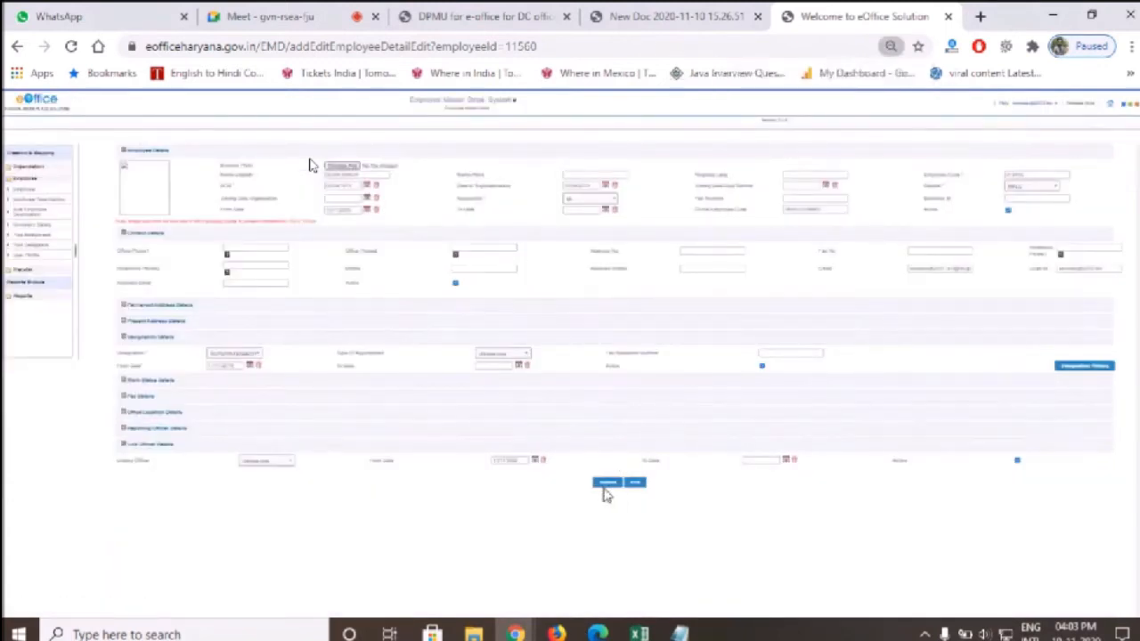
left_click(607, 487)
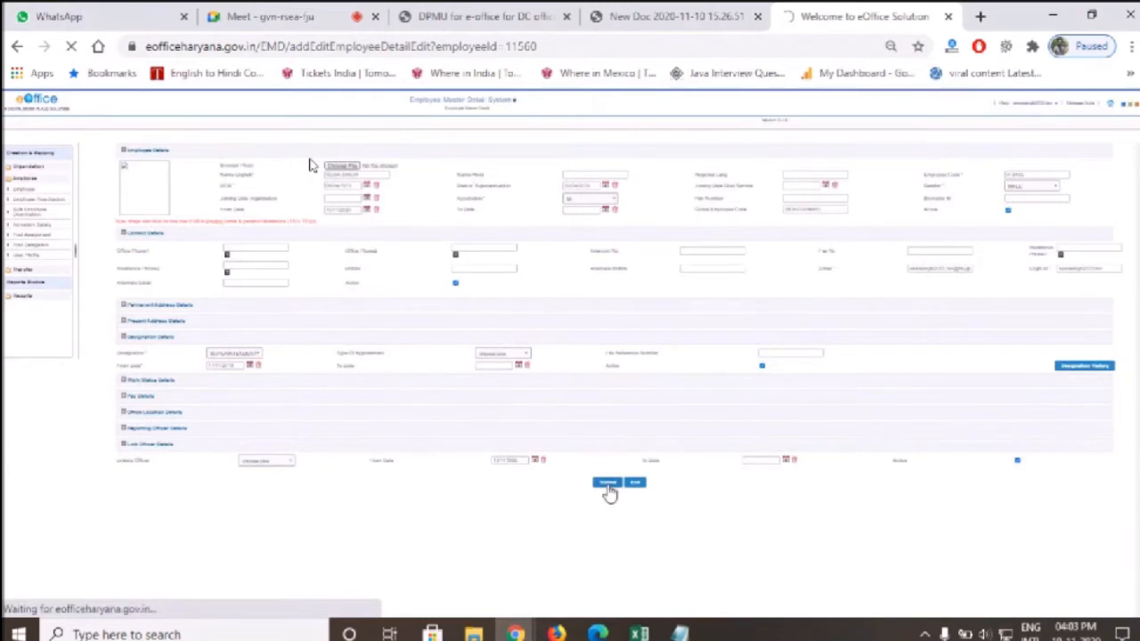
key("ctrl+plus")
key("ctrl+plus")
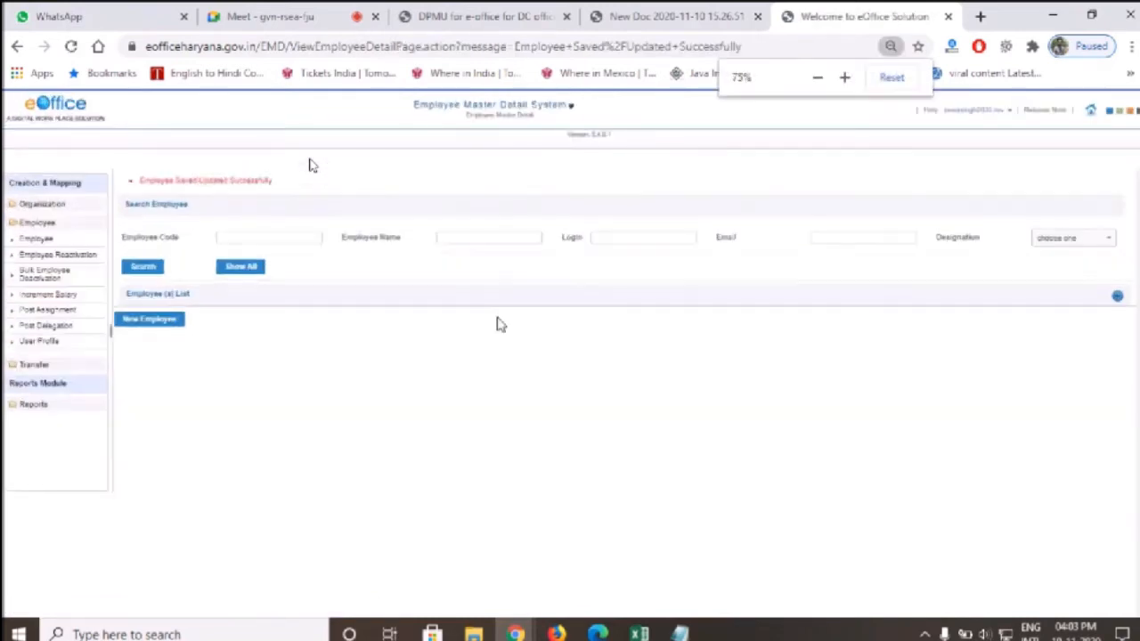
Set zoom to 90%, list all employees, and review the saved record's SUPERINTENDENT designation
key("ctrl+plus")
key("ctrl+plus")
key("ctrl+plus")
key("ctrl+minus")
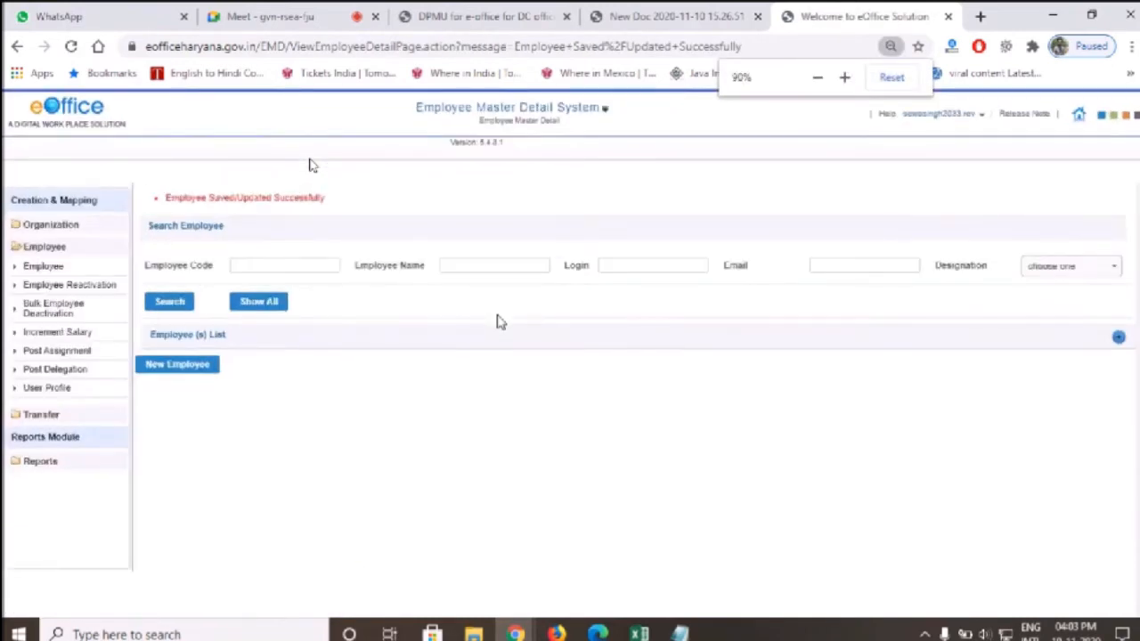
left_click(255, 303)
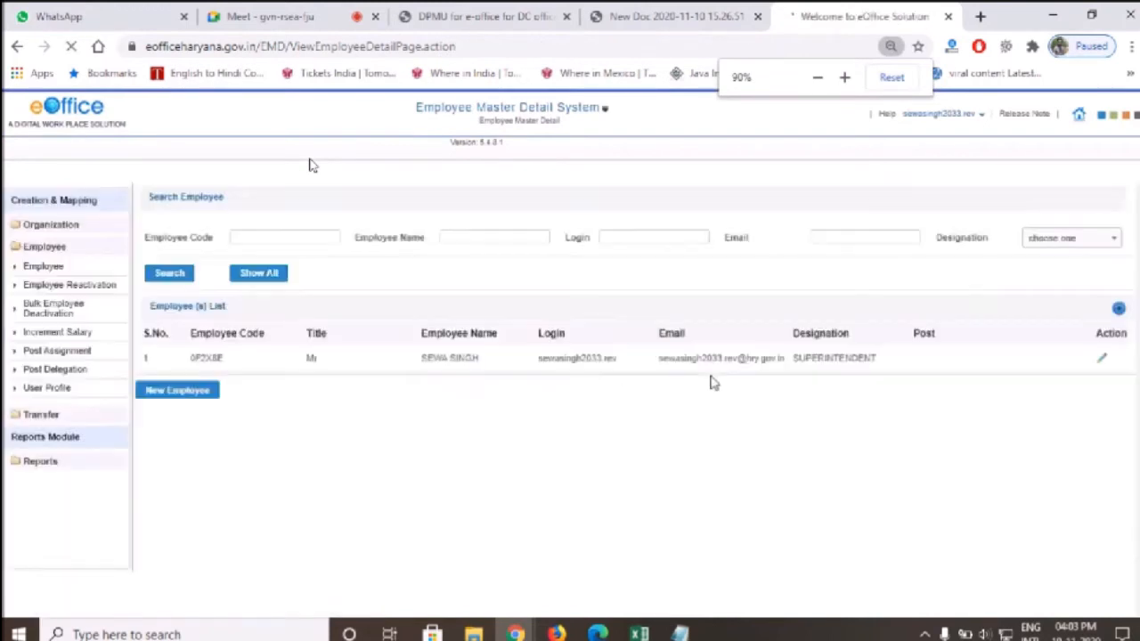
left_click_drag(201, 360, 859, 360)
left_click(855, 358)
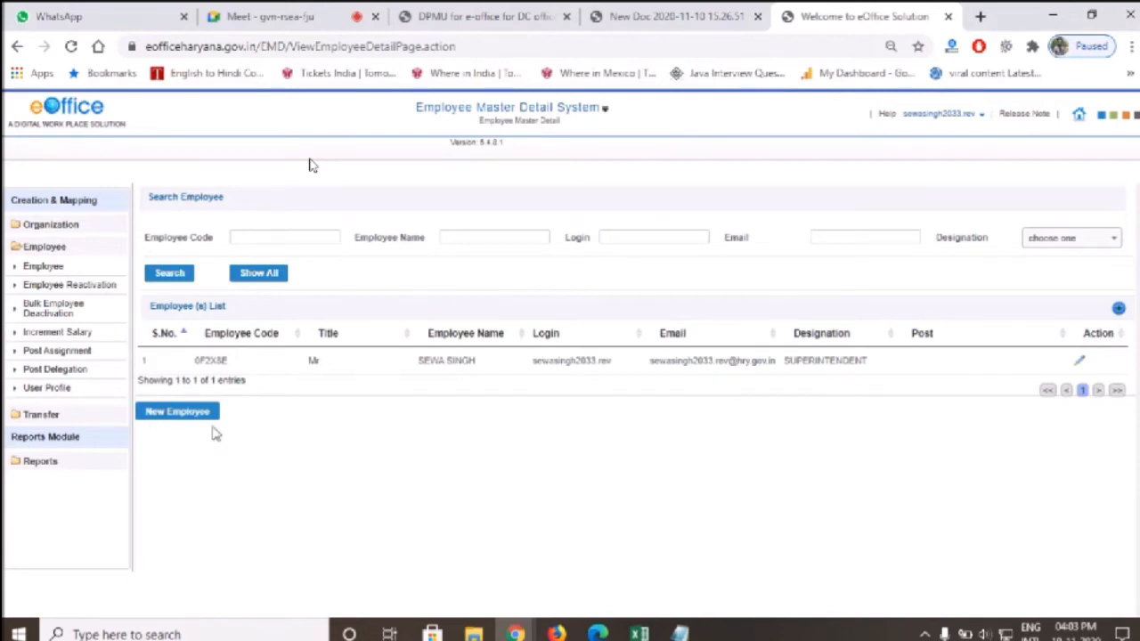
left_click(57, 275)
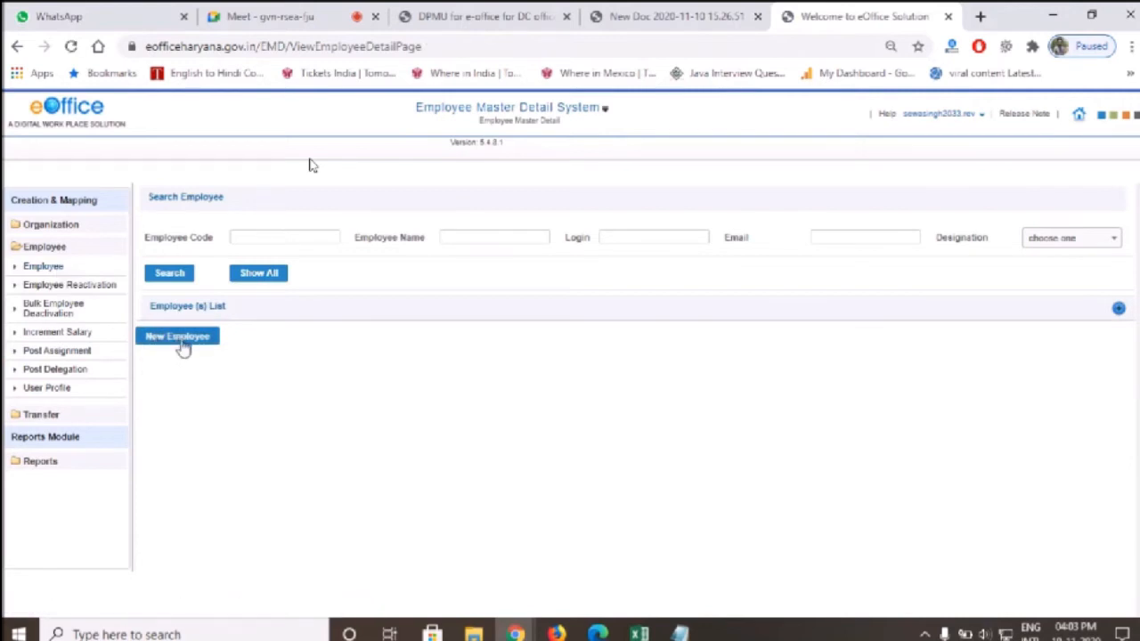
Start a new employee with the Complete Information option to open the full form
left_click(173, 337)
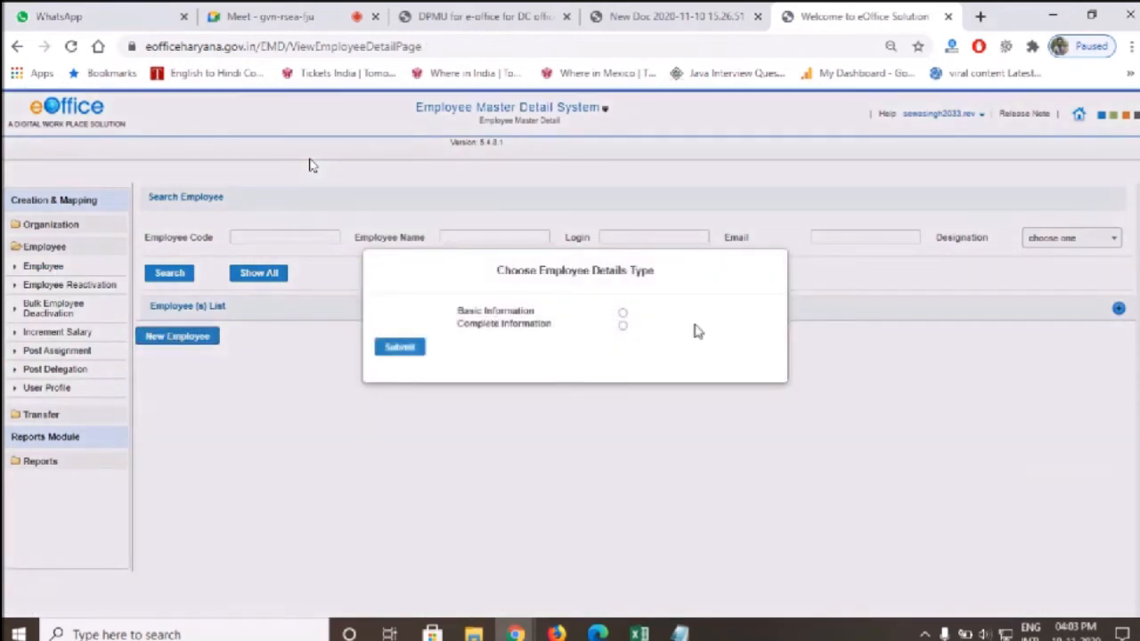
triple_click(515, 276)
left_click(625, 287)
left_click(402, 347)
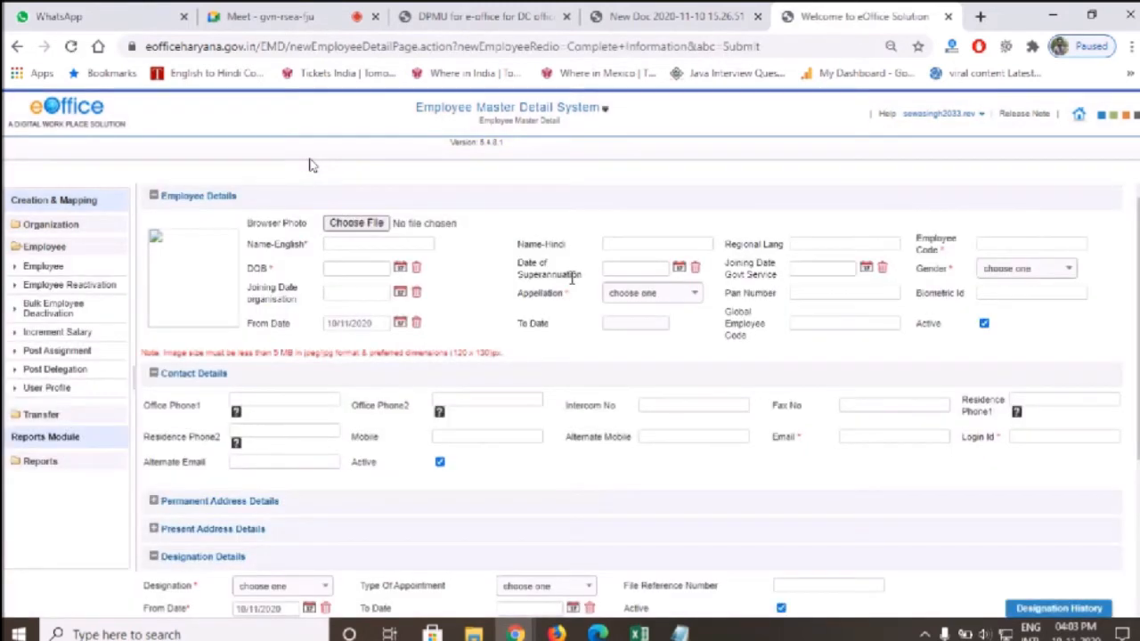
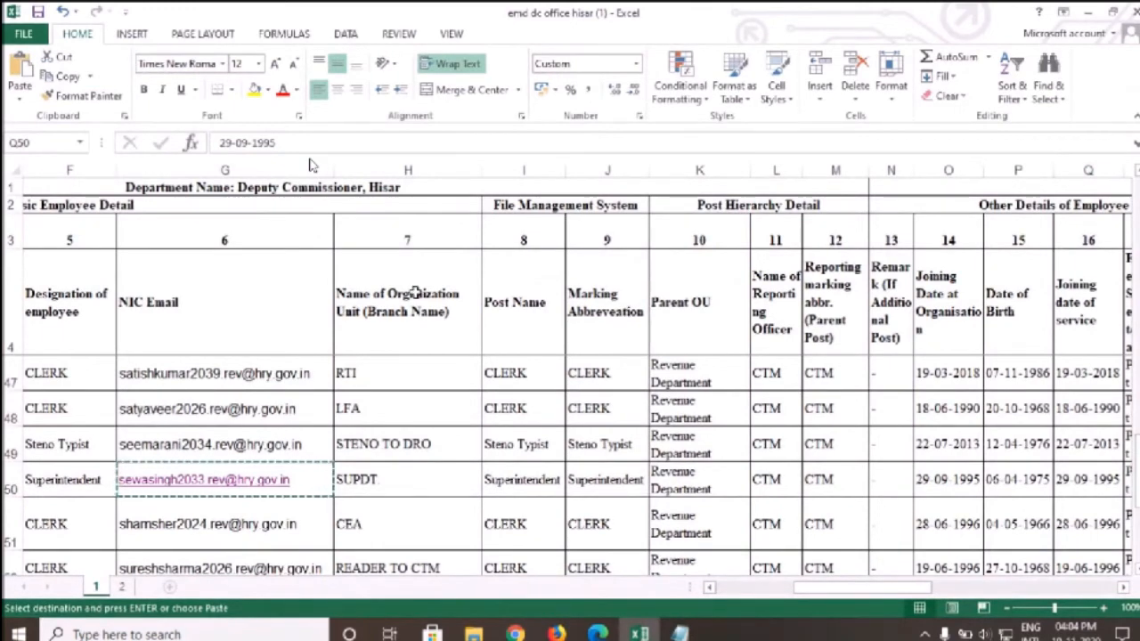
Search the Excel sheet for the employee's name and go to his row
left_click(273, 402)
key("ctrl+f")
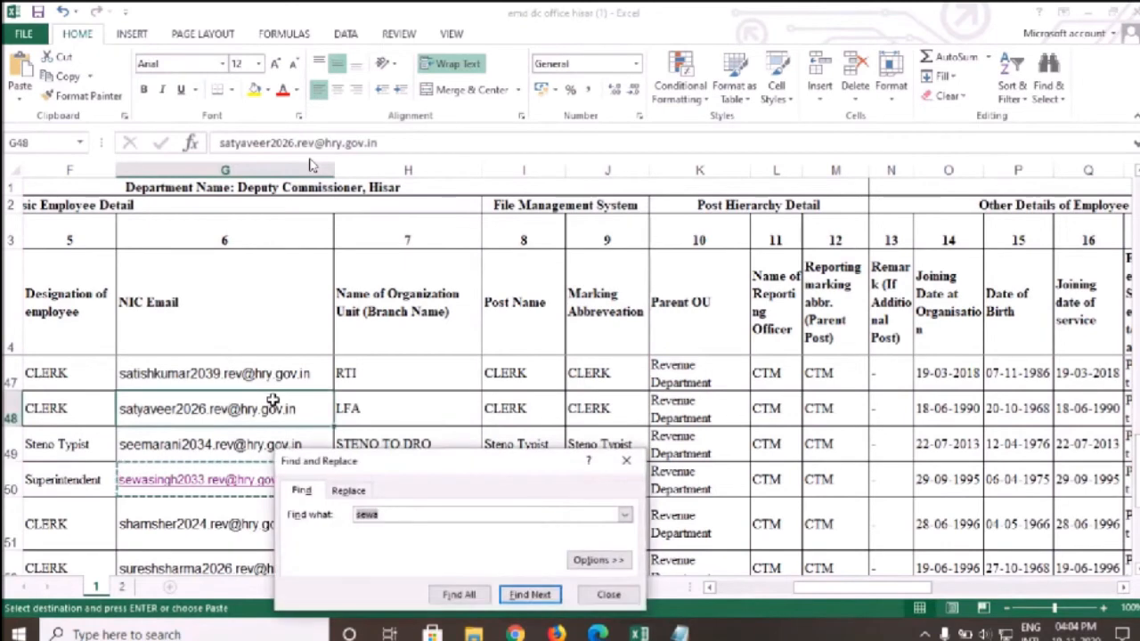
type("RAJESH")
left_click(530, 594)
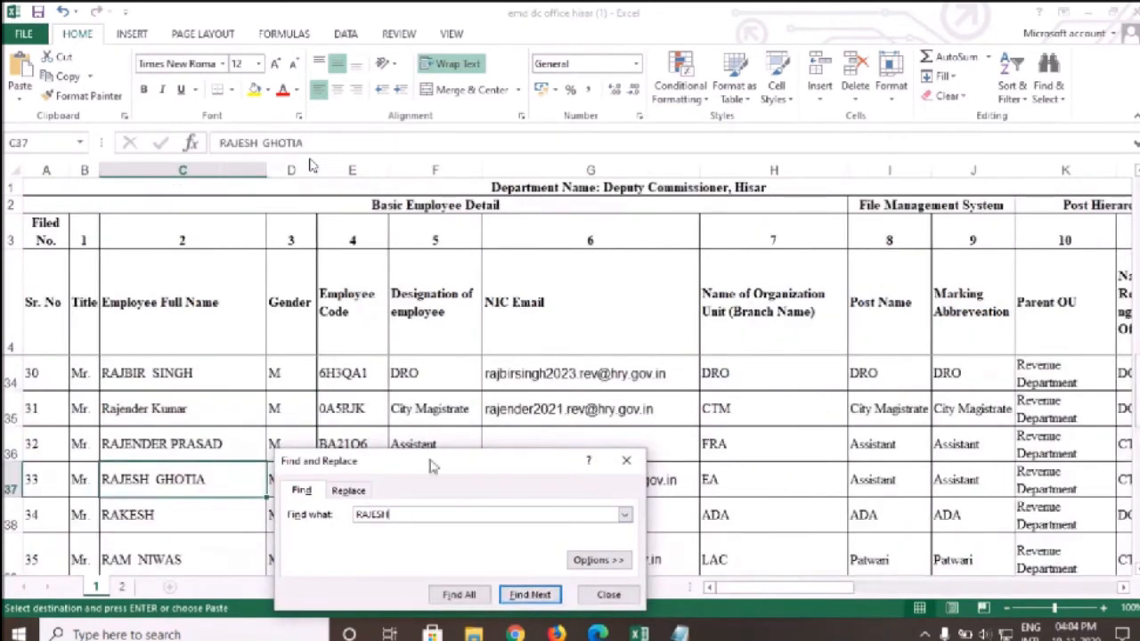
left_click_drag(432, 468, 603, 330)
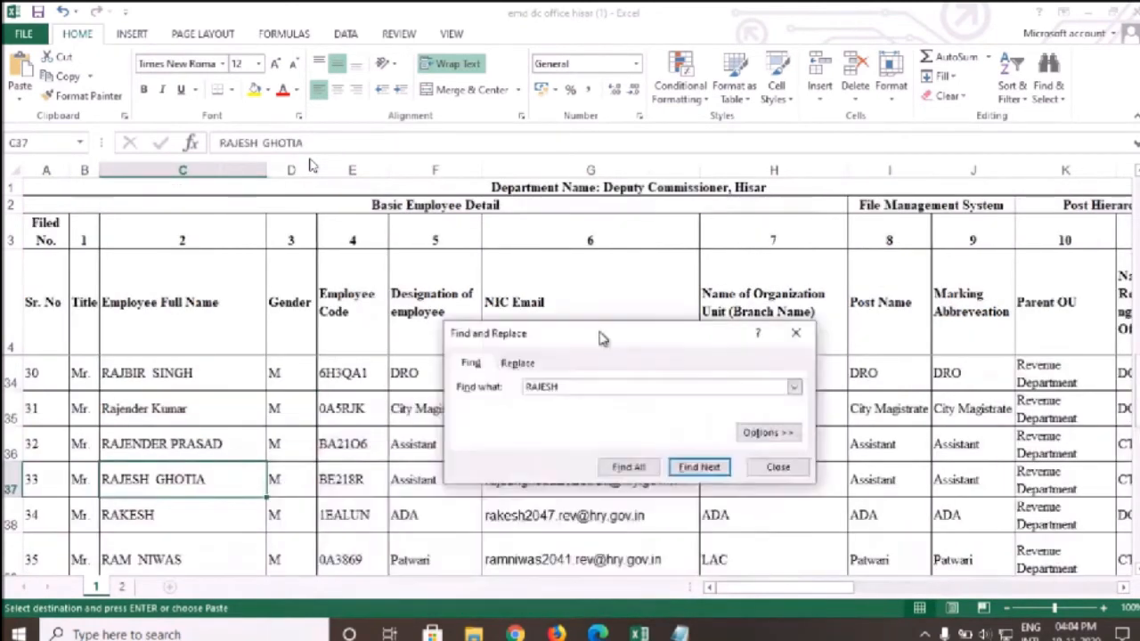
left_click(700, 456)
left_click(779, 456)
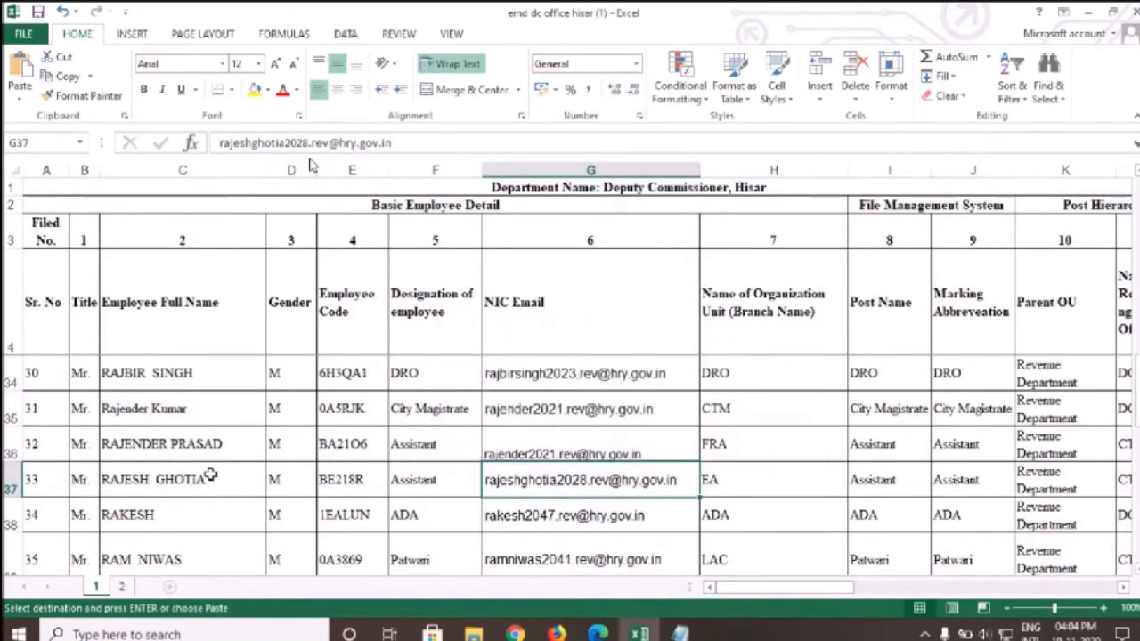
Copy the employee's full name from Excel into the Name-English field
left_click(211, 476)
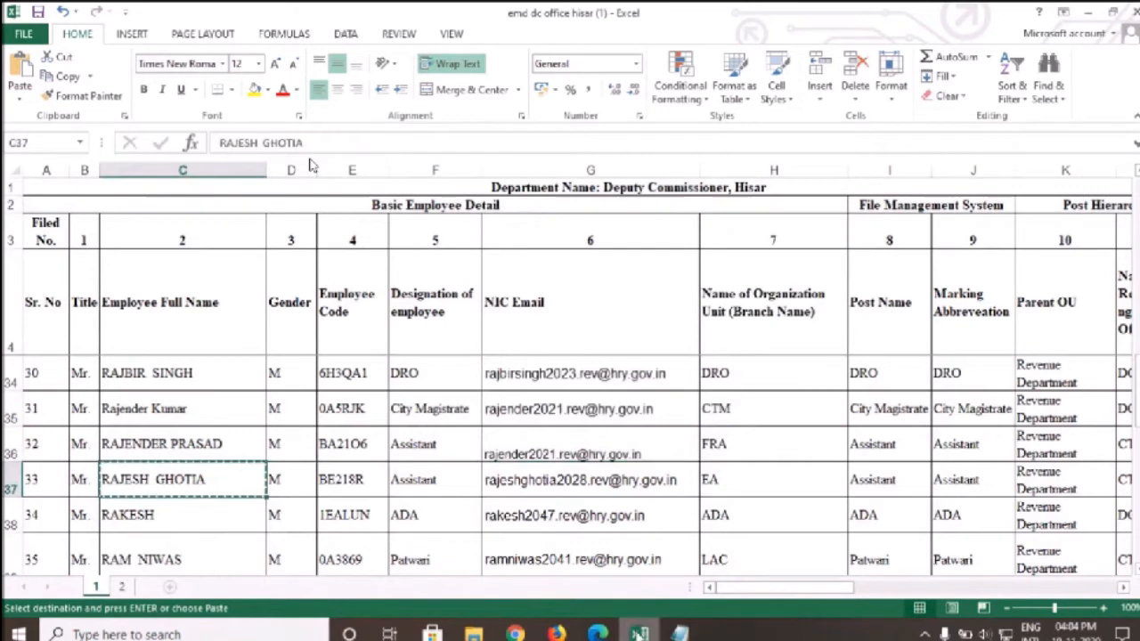
key("alt+Tab")
left_click(374, 243)
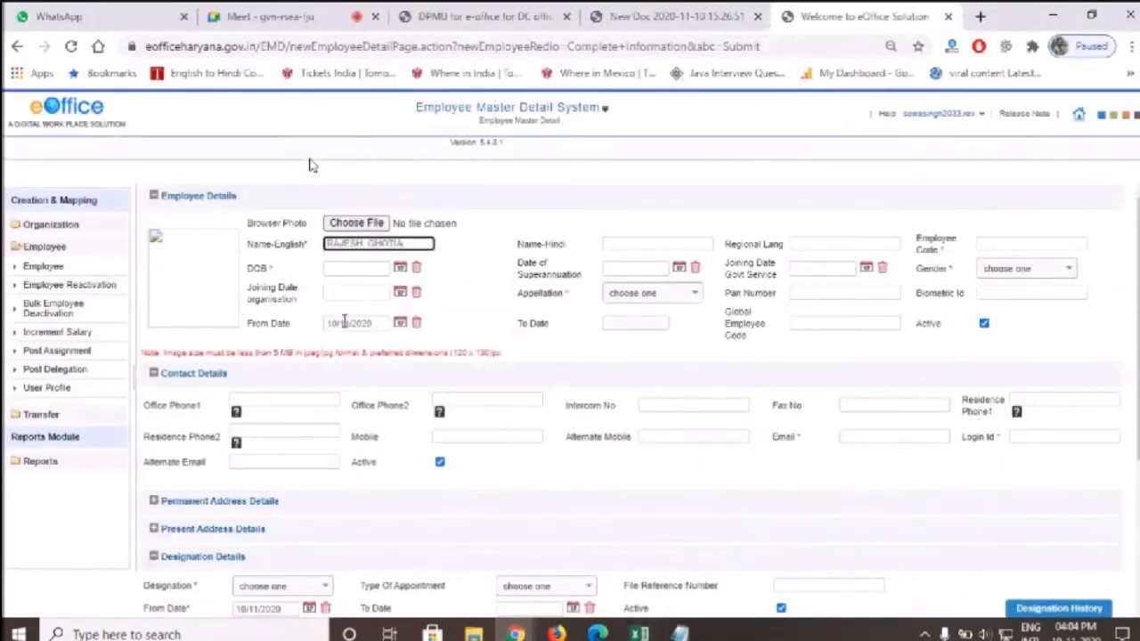
key("Tab")
key("Tab")
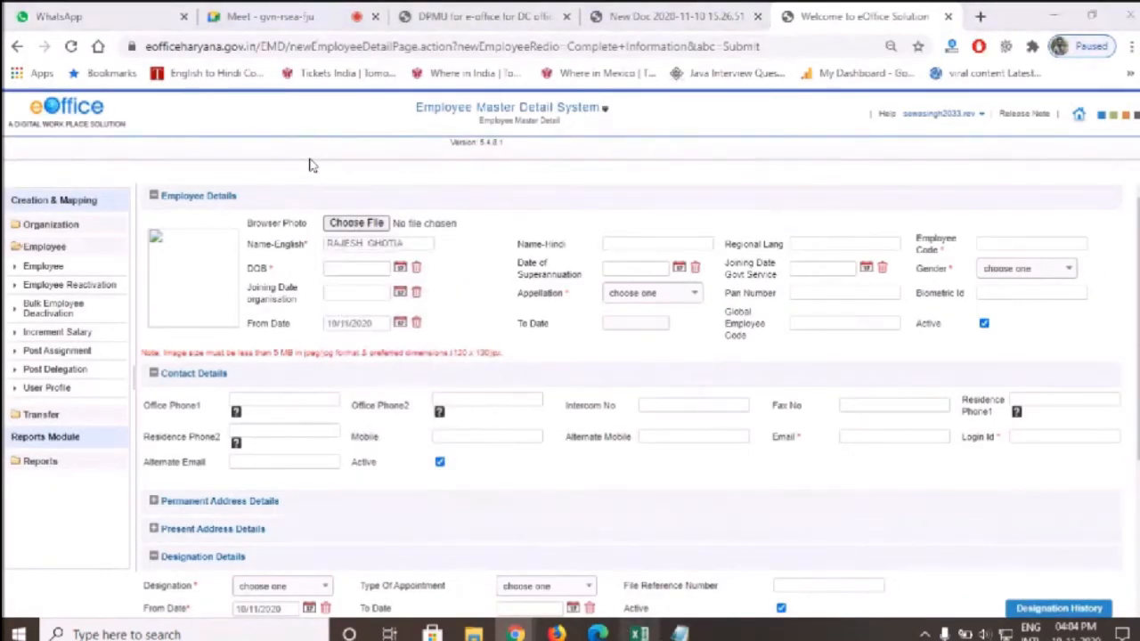
Copy the employee code from the Excel row into the eOffice form
left_click(639, 635)
left_click(338, 476)
key("ctrl+c")
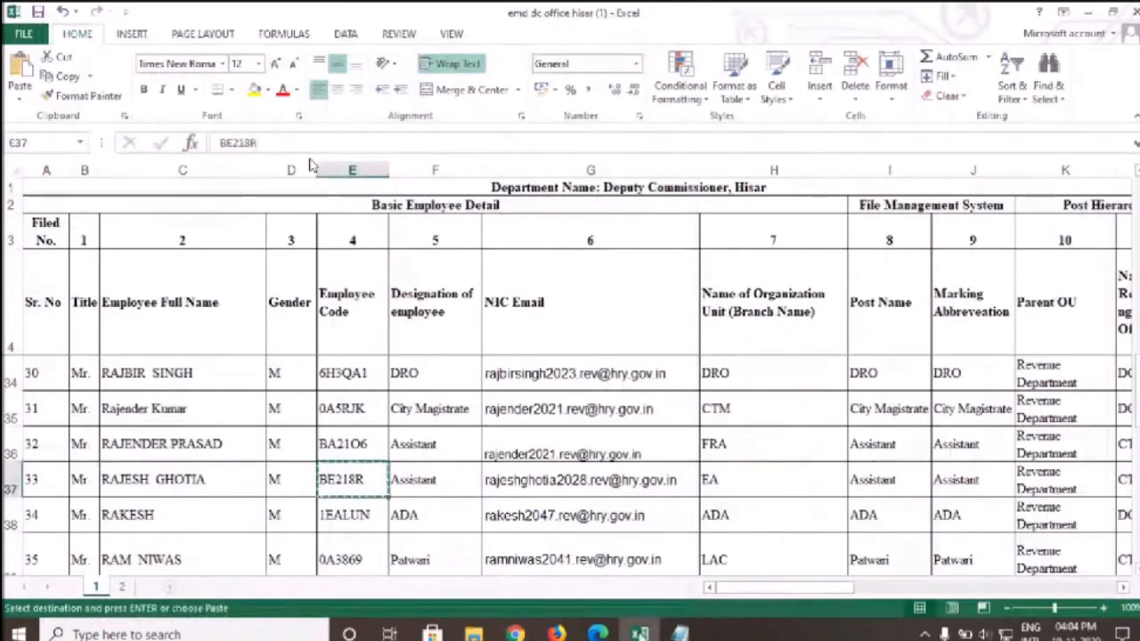
key("alt+Tab")
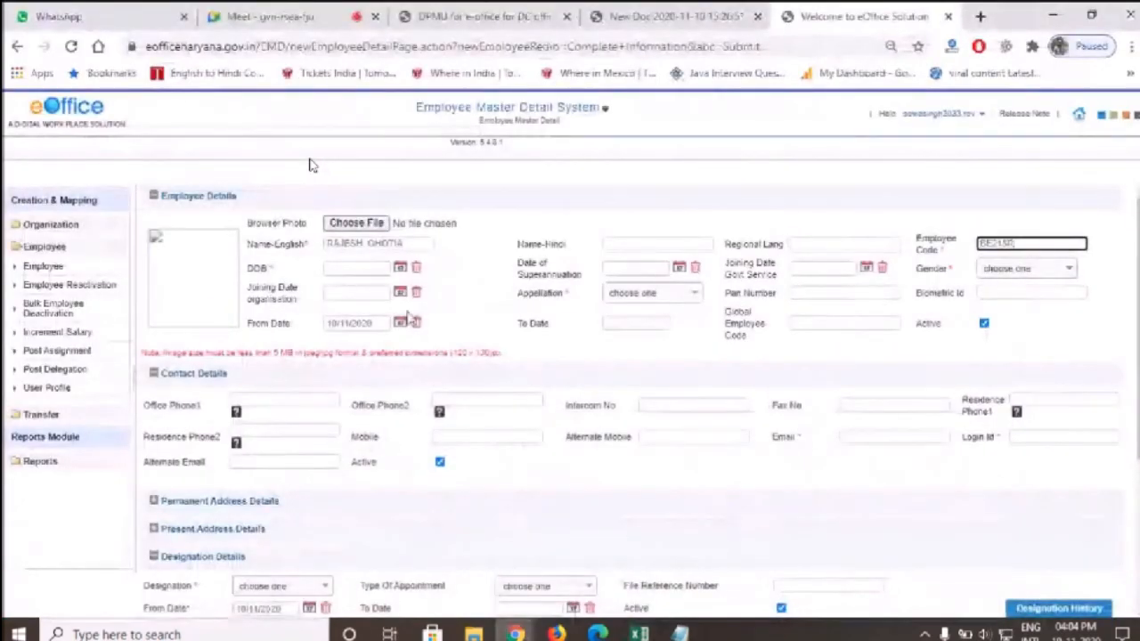
left_click(638, 634)
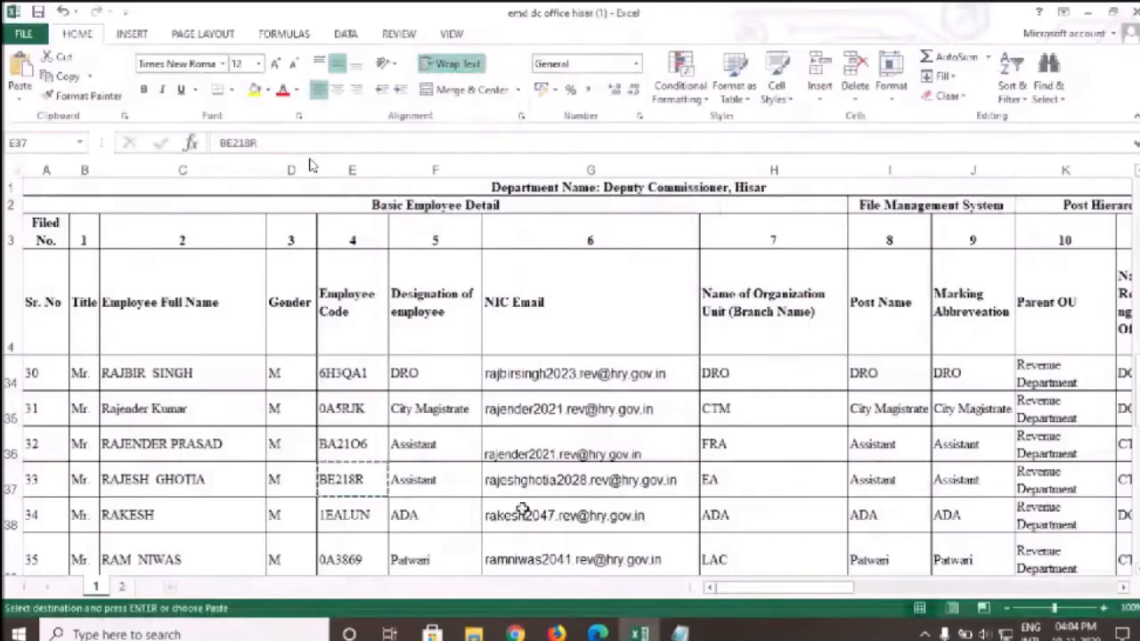
left_click_drag(822, 592, 897, 599)
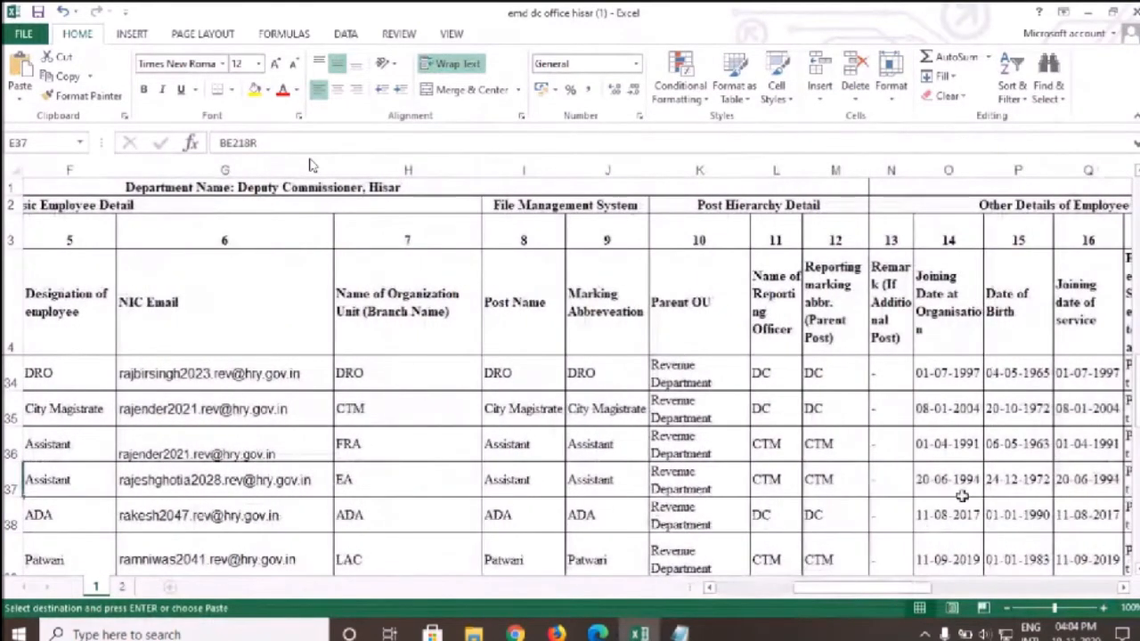
key("alt+Tab")
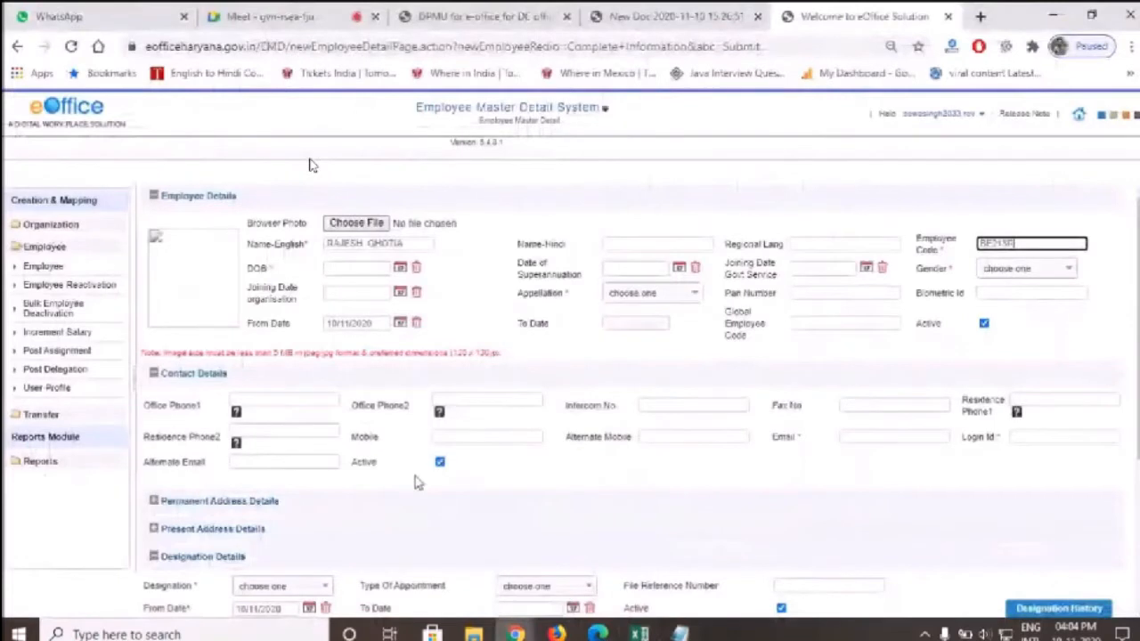
left_click(400, 291)
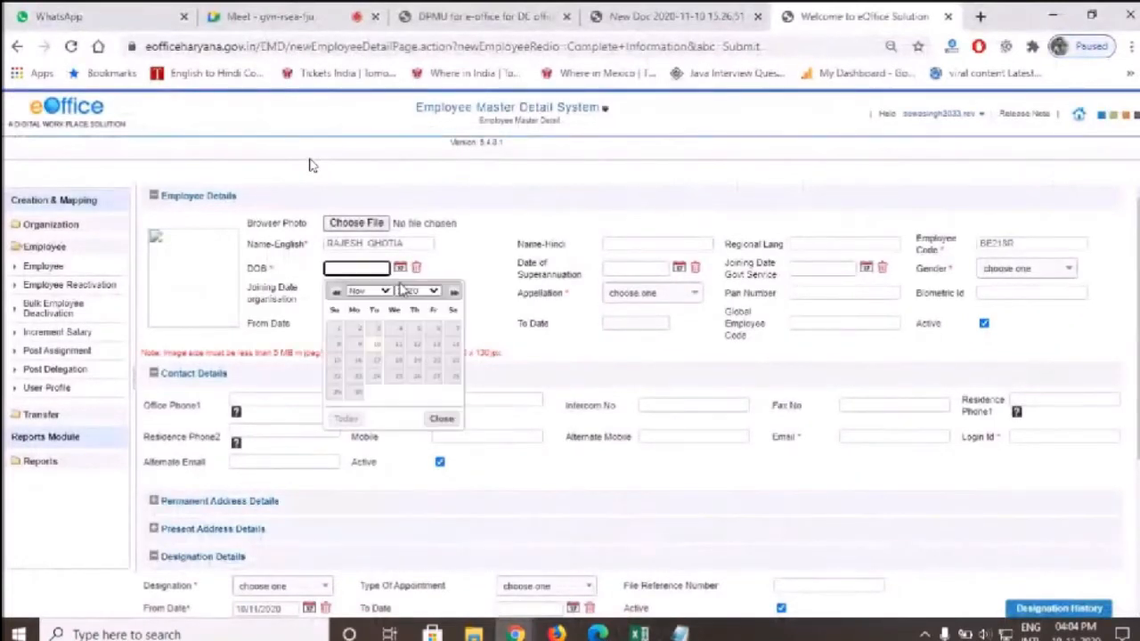
left_click(411, 292)
scroll(410, 303, "up", 10)
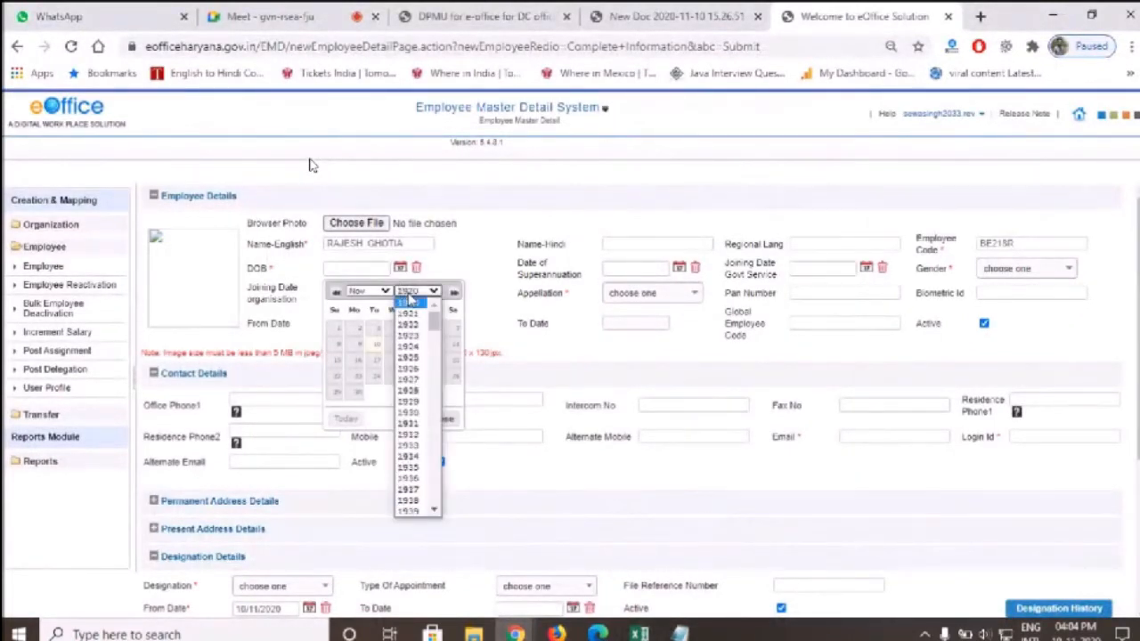
left_click(411, 300)
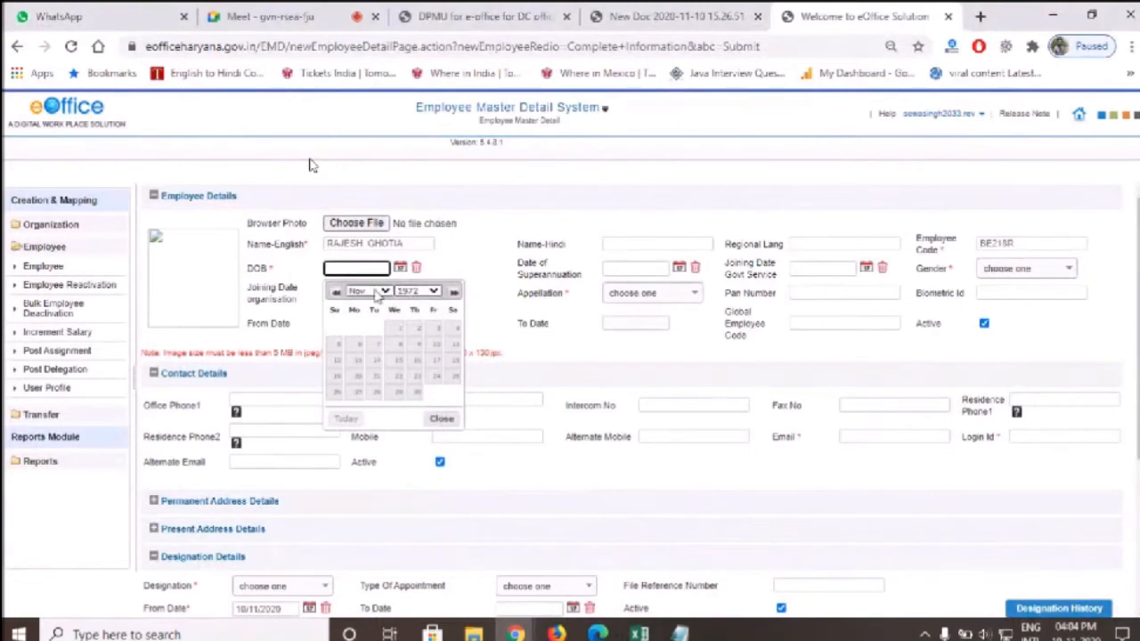
left_click(387, 292)
left_click(358, 428)
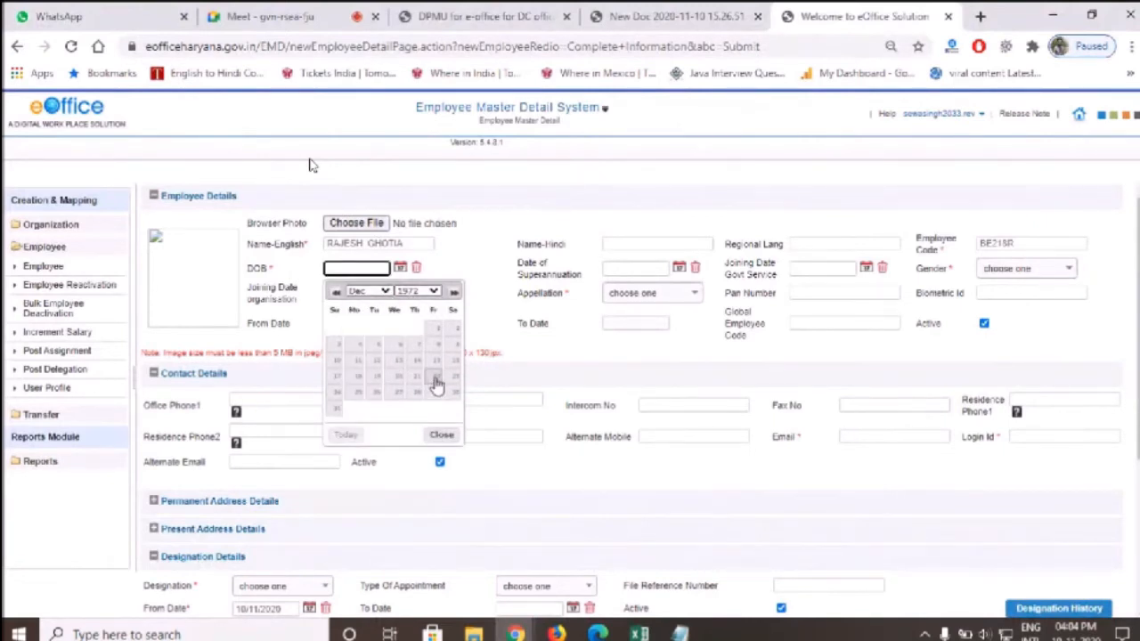
left_click(337, 392)
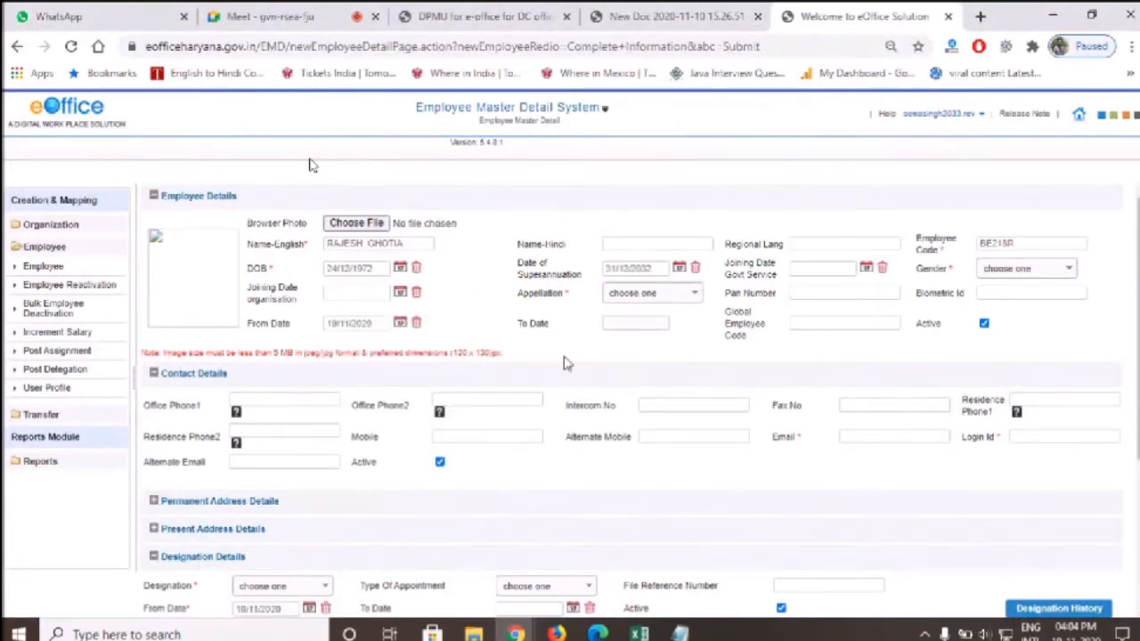
Set Gender to MALE and Appellation to Mr
left_click(1015, 272)
left_click(1017, 335)
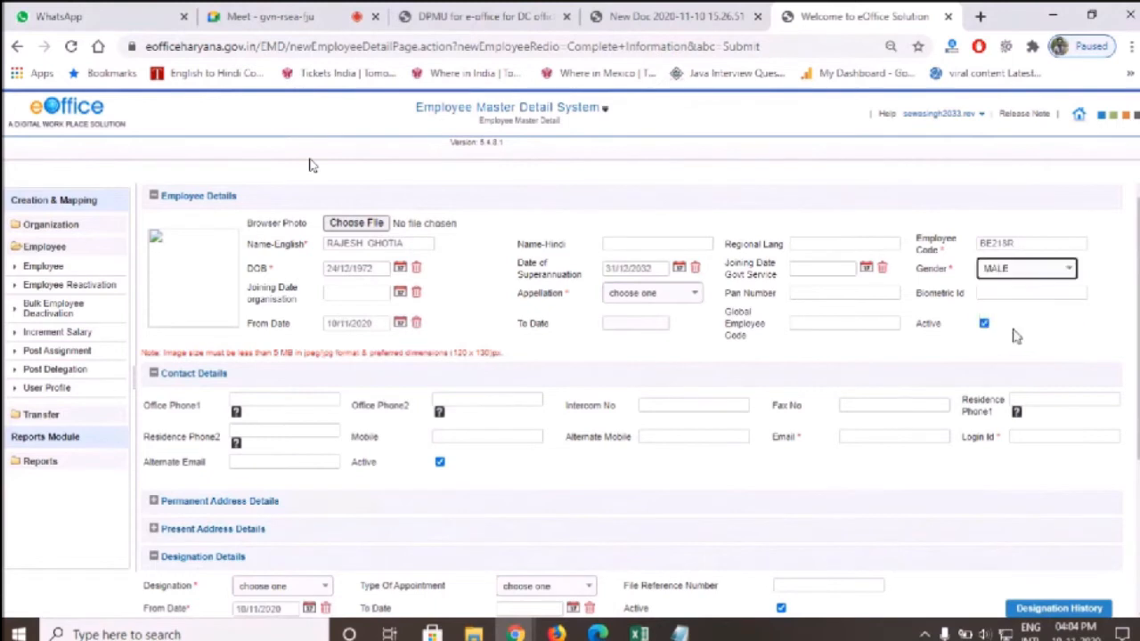
left_click(685, 294)
left_click(648, 340)
scroll(498, 354, "down", 2)
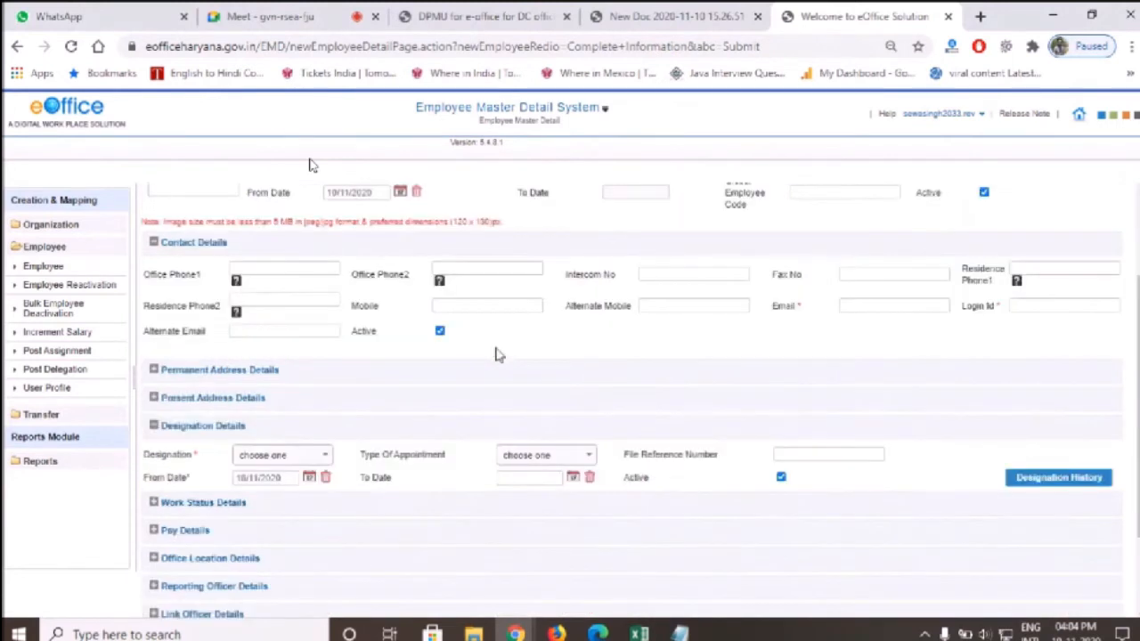
scroll(498, 354, "down", 1)
Paste the employee's e-mail from Excel and fill the Login Id field
key("alt+Tab")
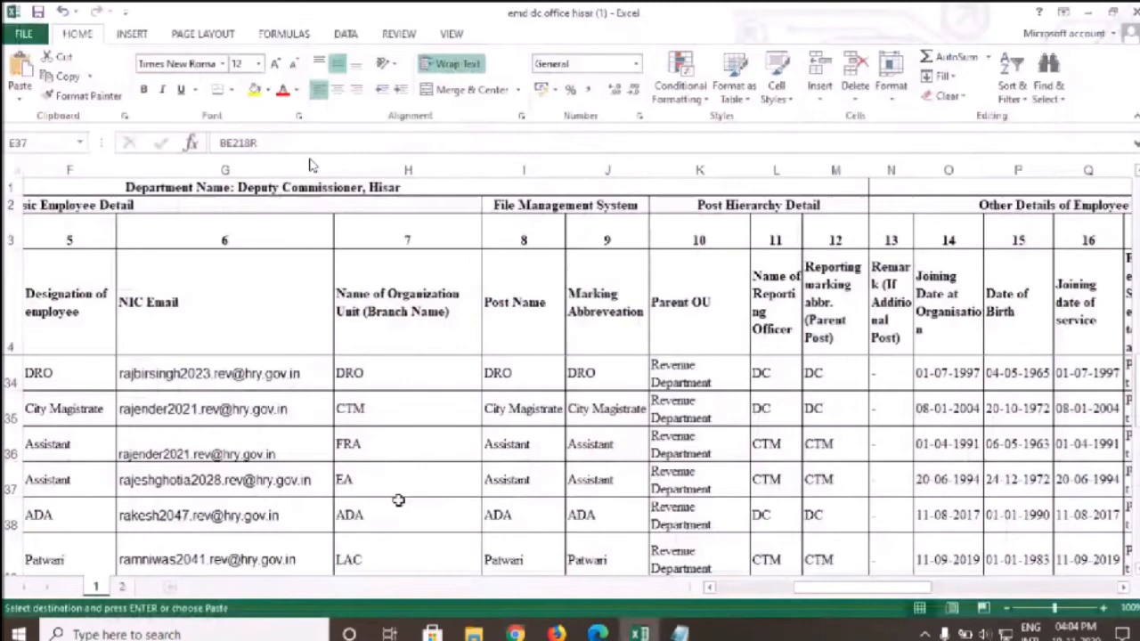
left_click(155, 480)
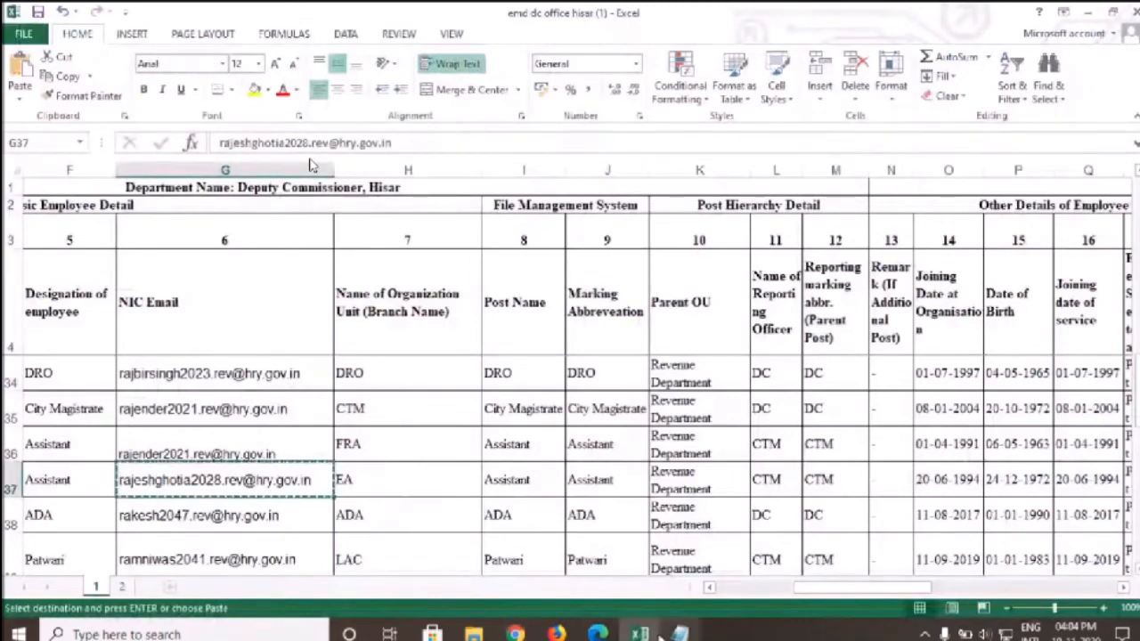
key("alt+Tab")
left_click(853, 262)
key("ctrl+v")
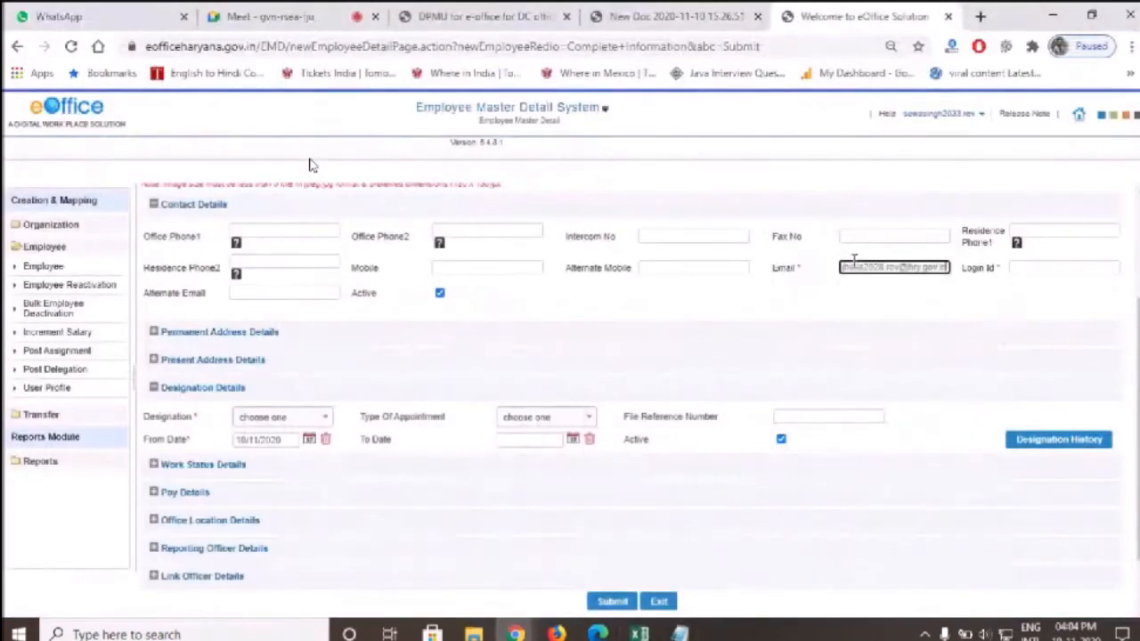
key("Tab")
left_click(1074, 295)
left_click_drag(1103, 268, 865, 334)
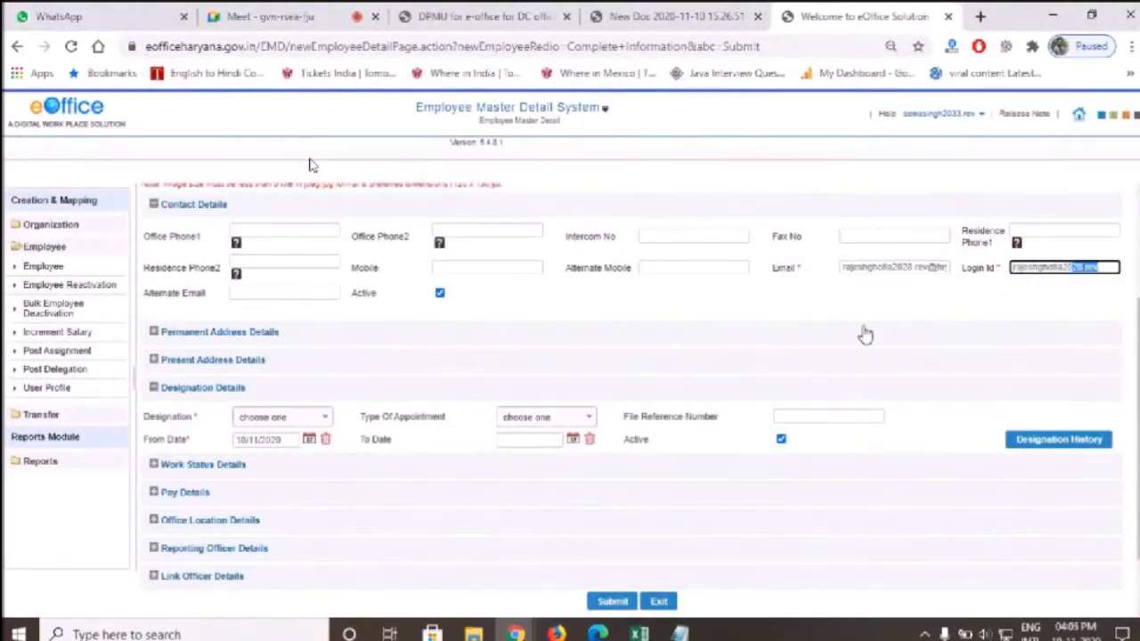
Set the Designation to ASSISTANT
left_click(258, 424)
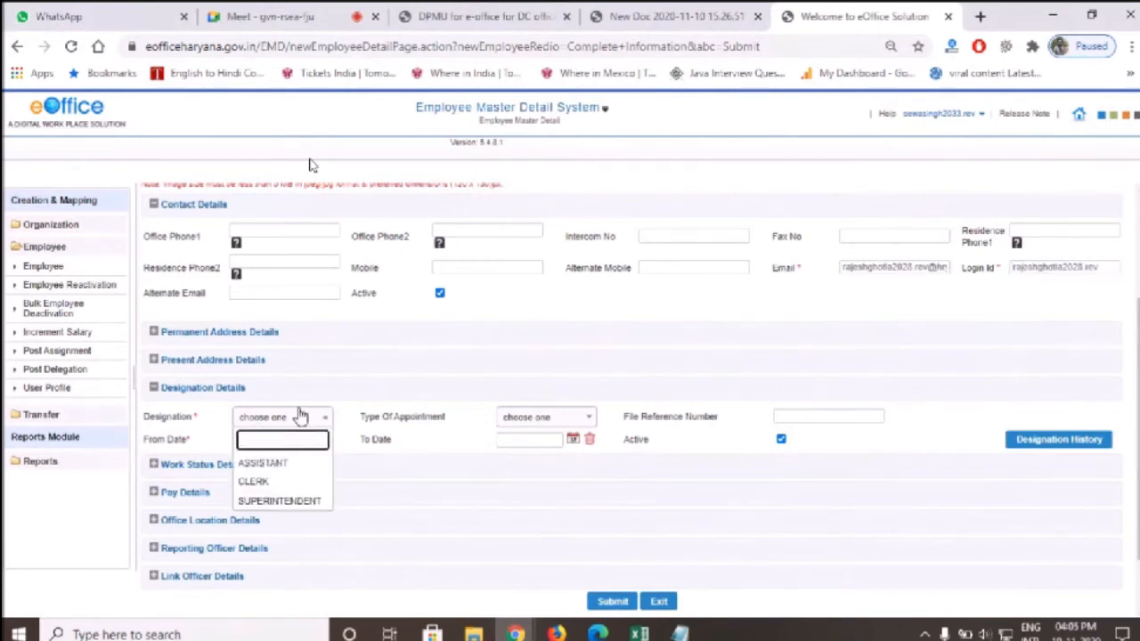
left_click(267, 463)
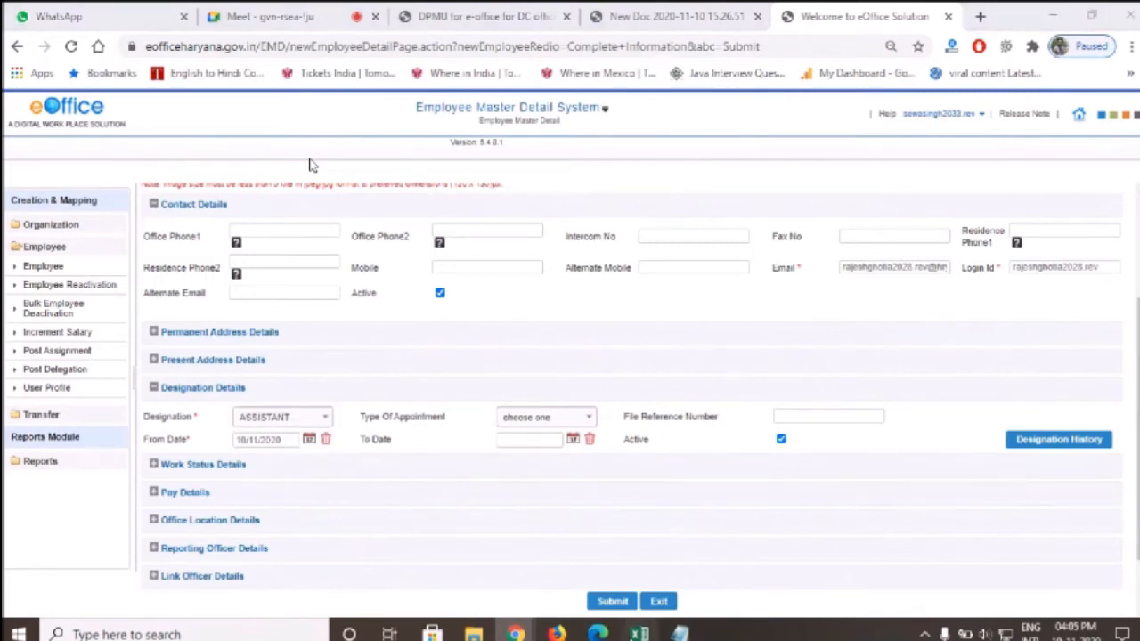
left_click(639, 634)
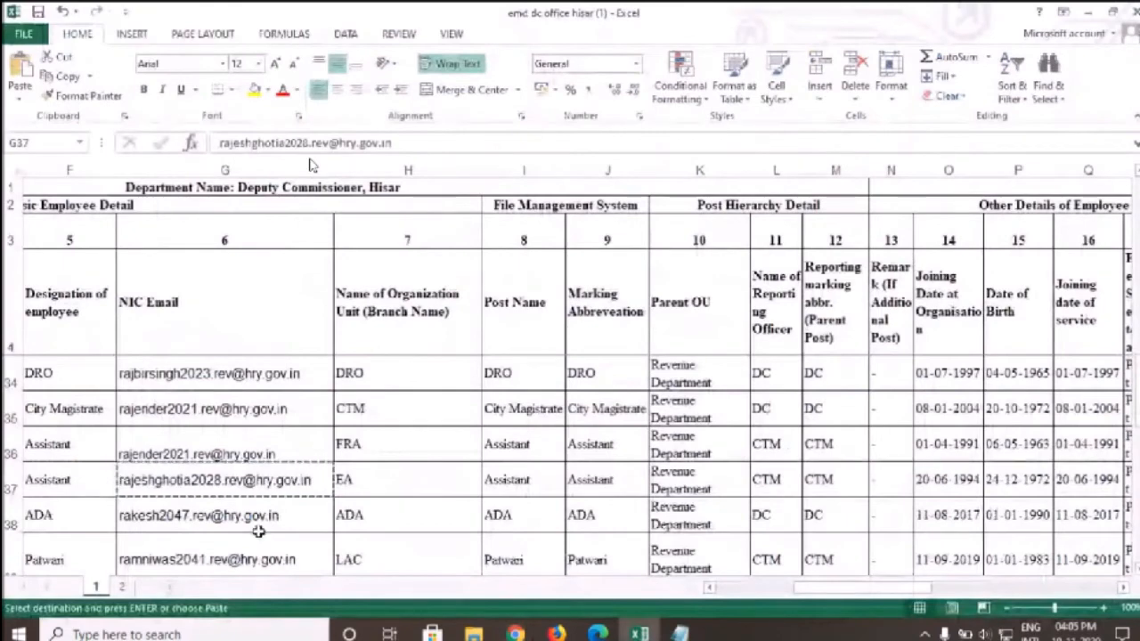
Check the joining date in Excel and set the designation From Date to 20/06/1994
left_click(1081, 479)
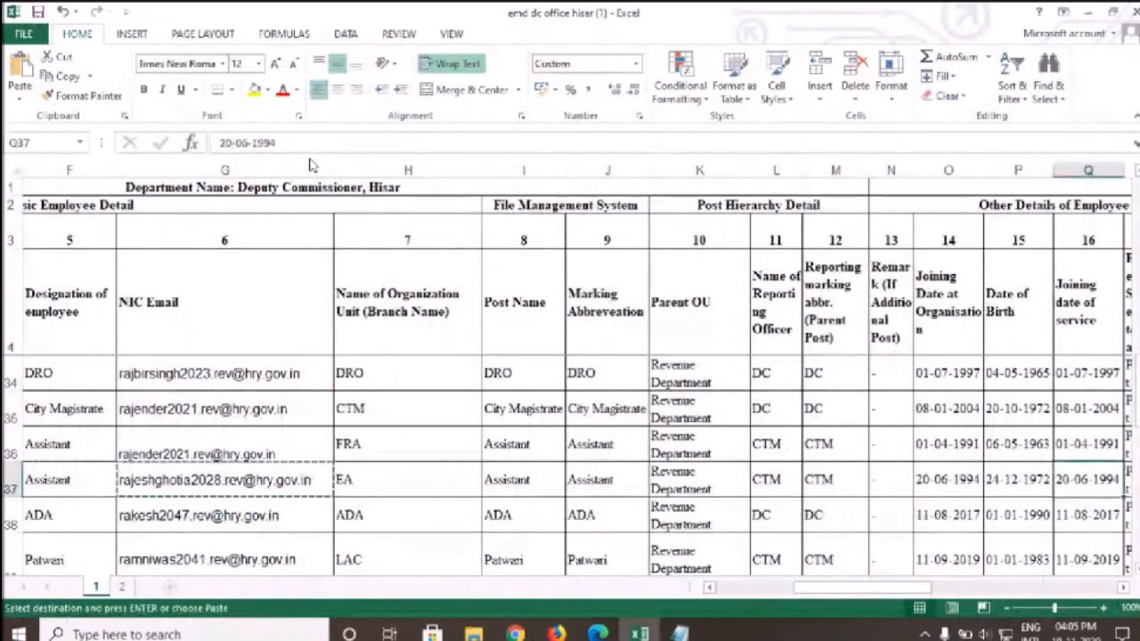
key("Right")
key("Left")
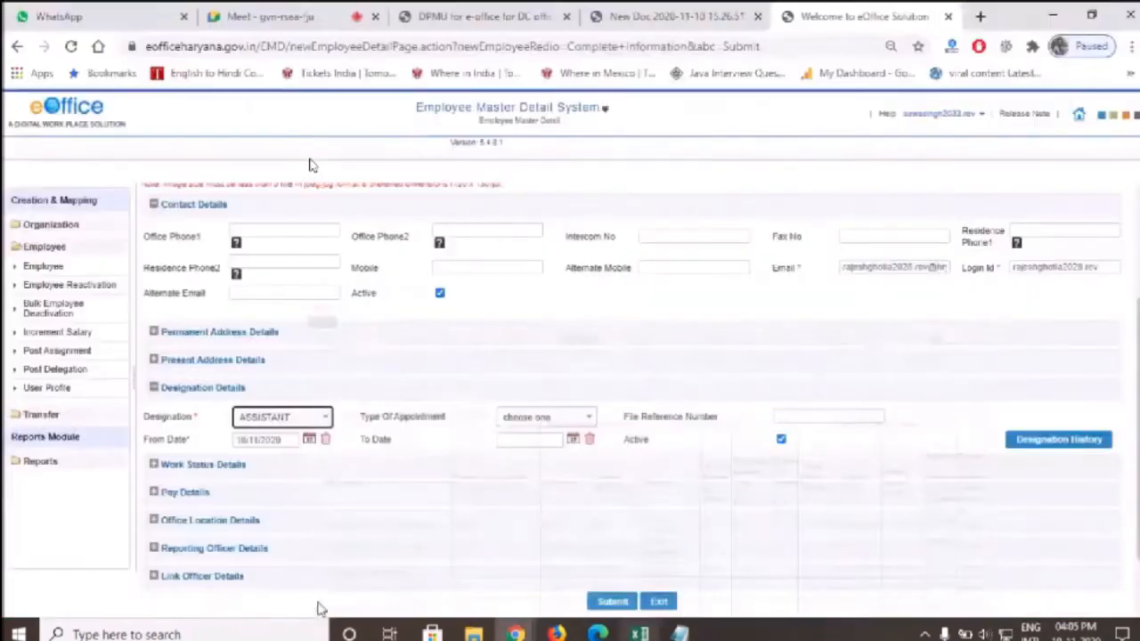
key("alt+Tab")
left_click(309, 440)
left_click(325, 464)
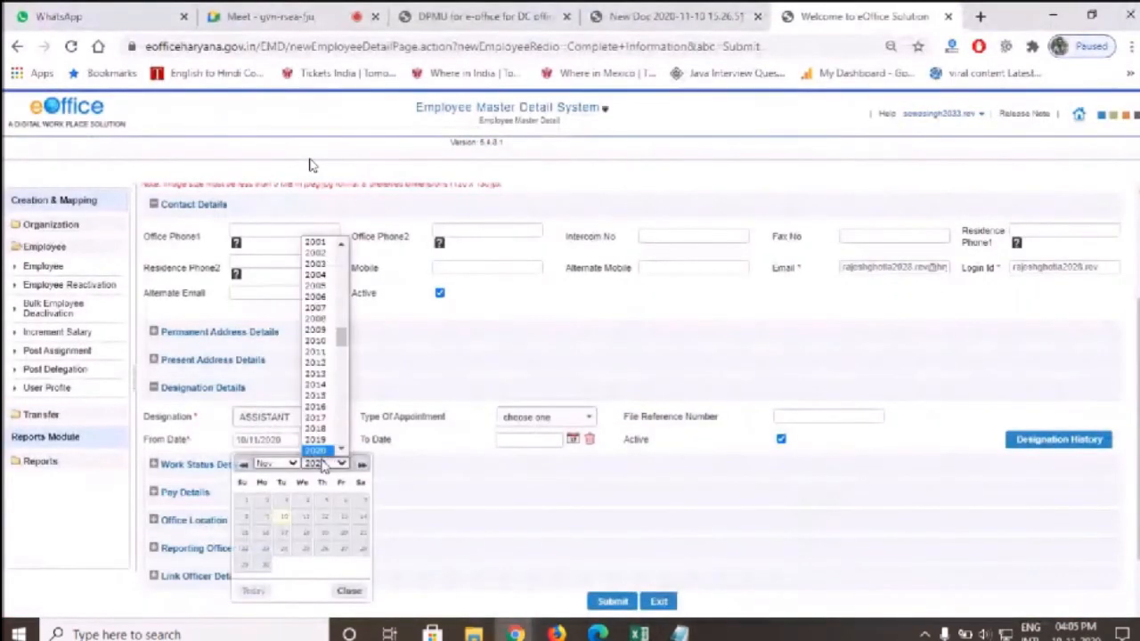
type("94")
key("Return")
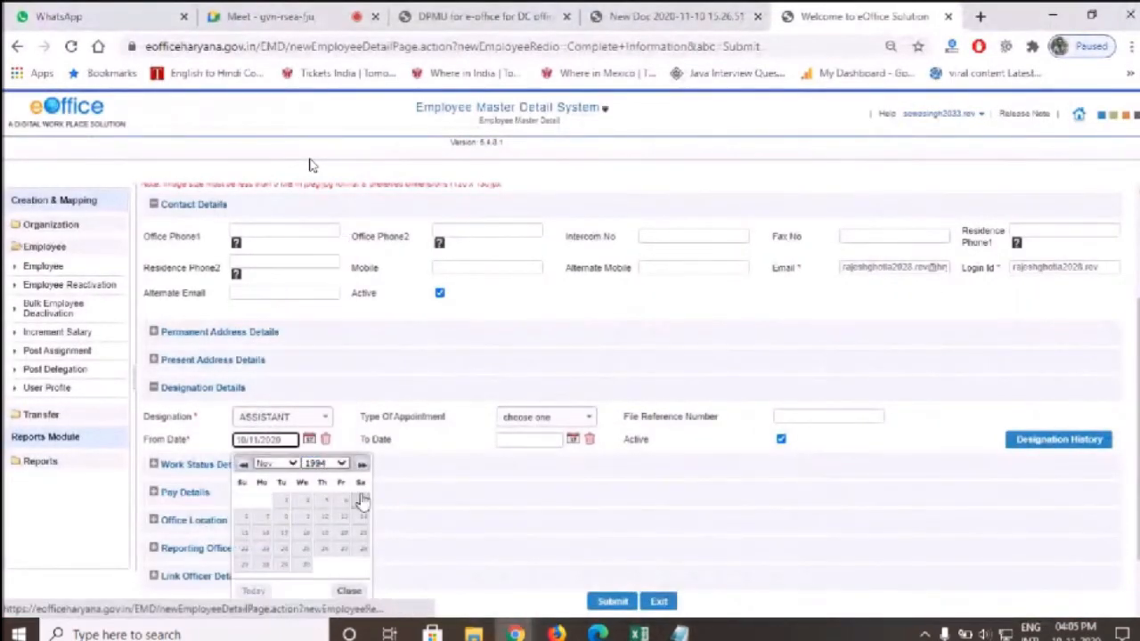
left_click(280, 464)
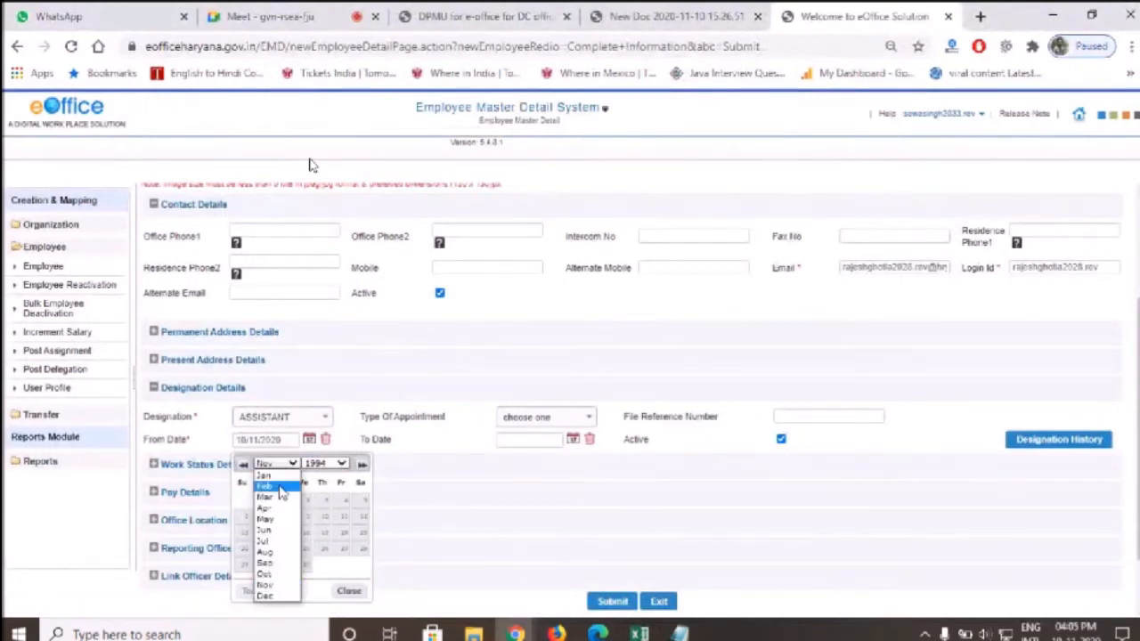
left_click(267, 531)
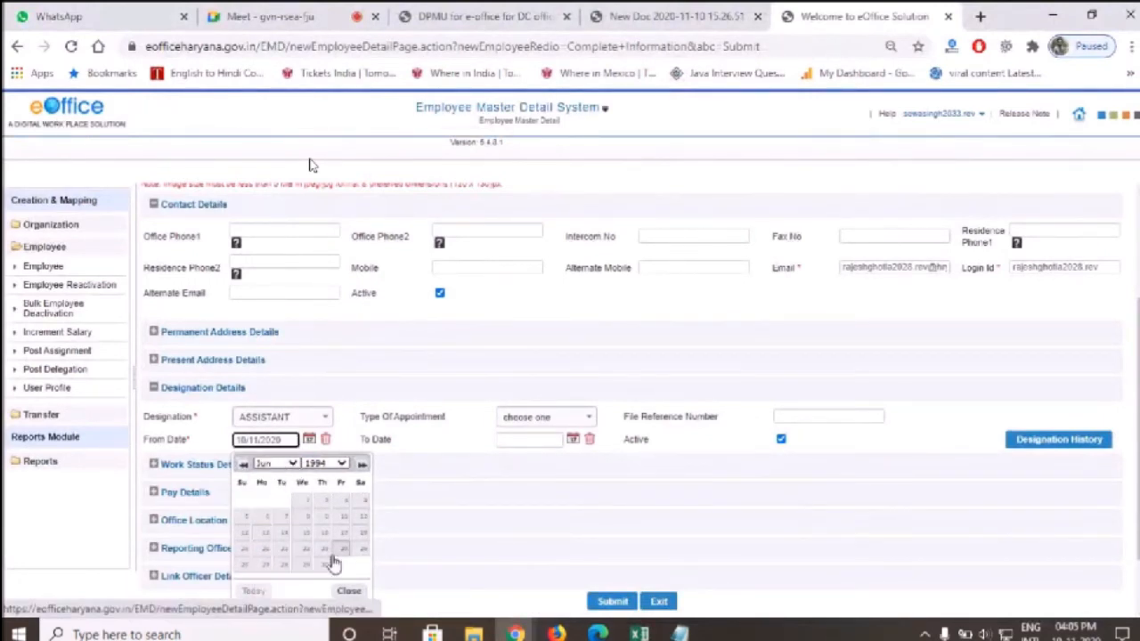
left_click(263, 550)
Submit the new ASSISTANT employee and list all employees
left_click(637, 633)
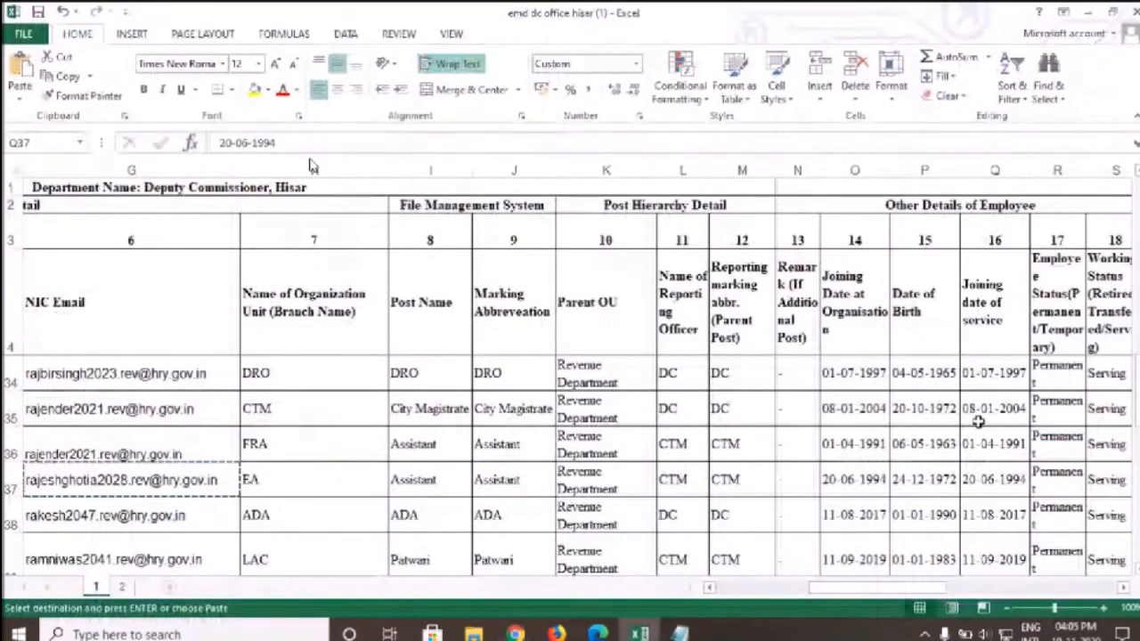
left_click(1088, 12)
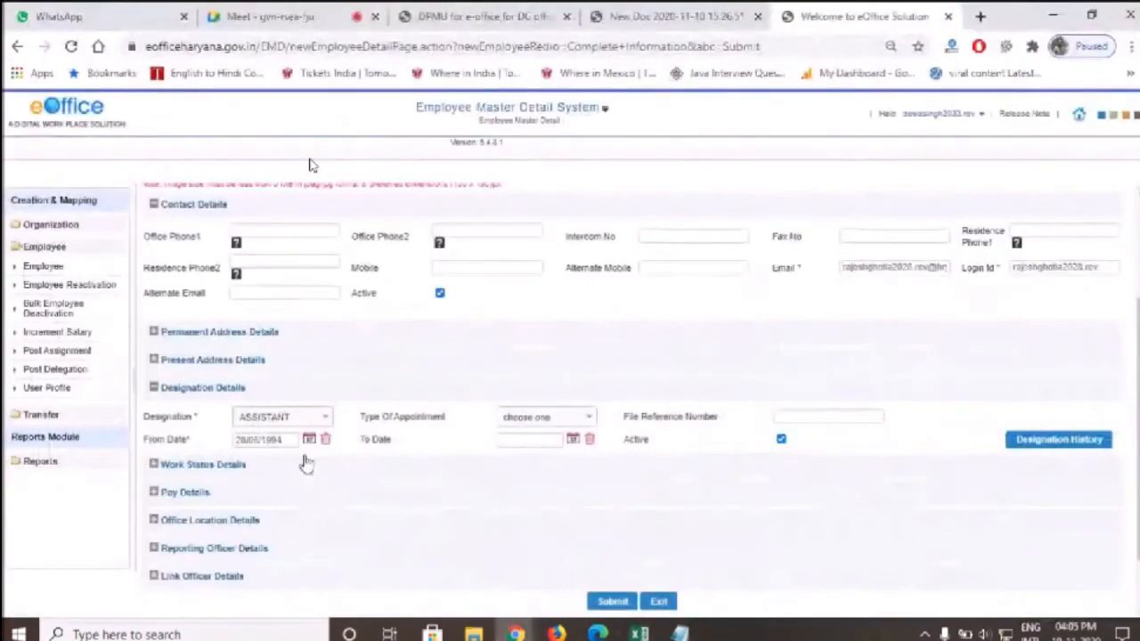
left_click(612, 603)
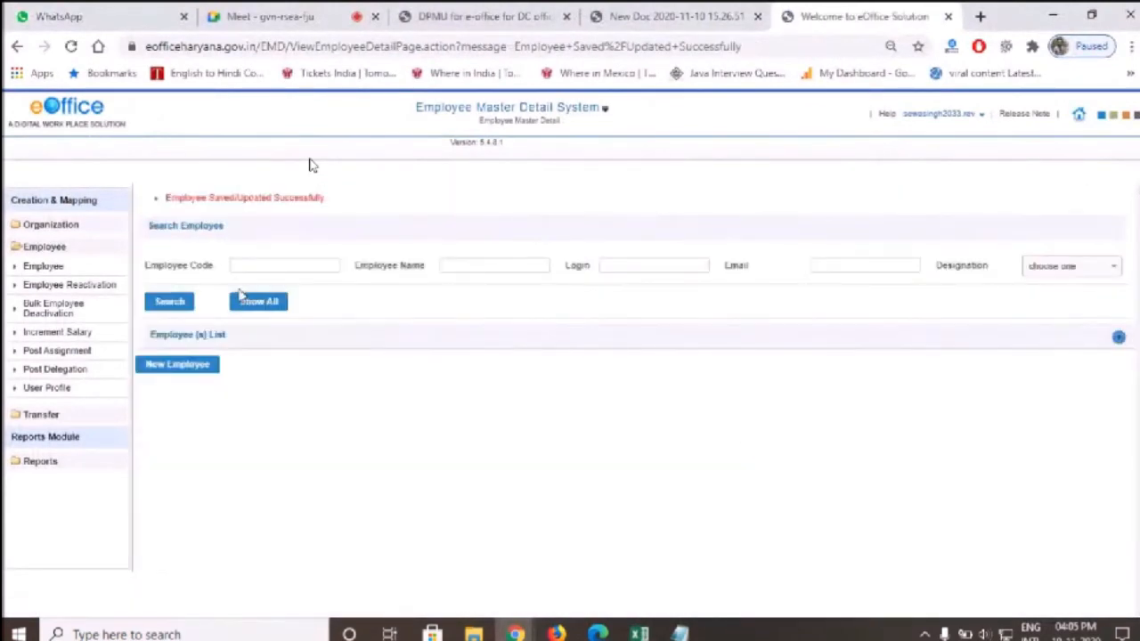
left_click(242, 301)
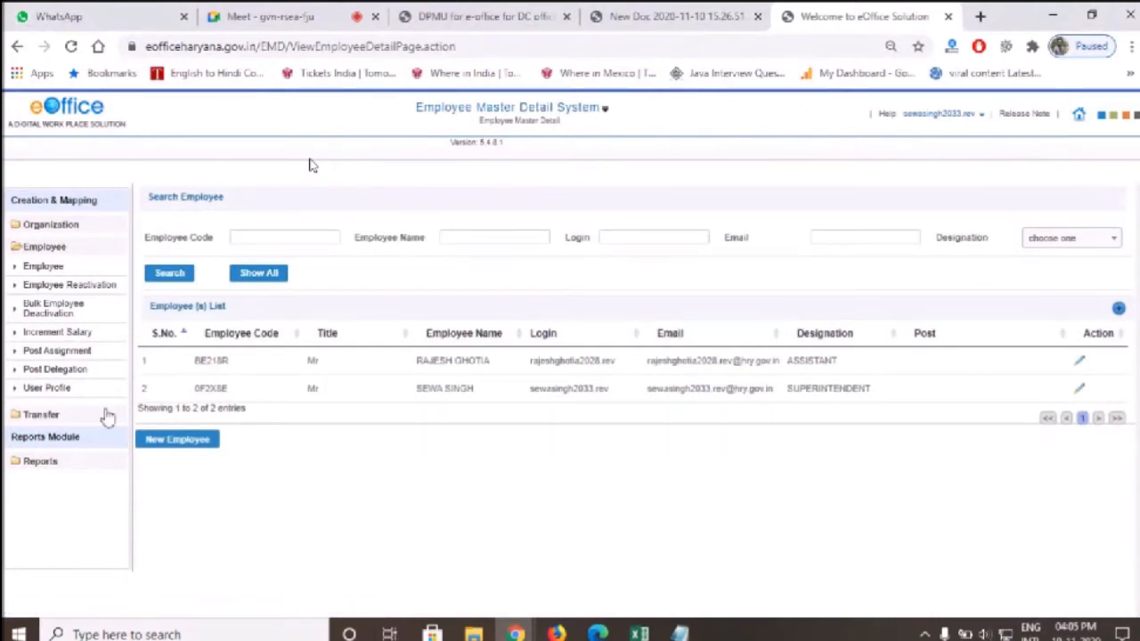
On Post Assignment, search the Superintendent employee's post records and tick Active
left_click(57, 351)
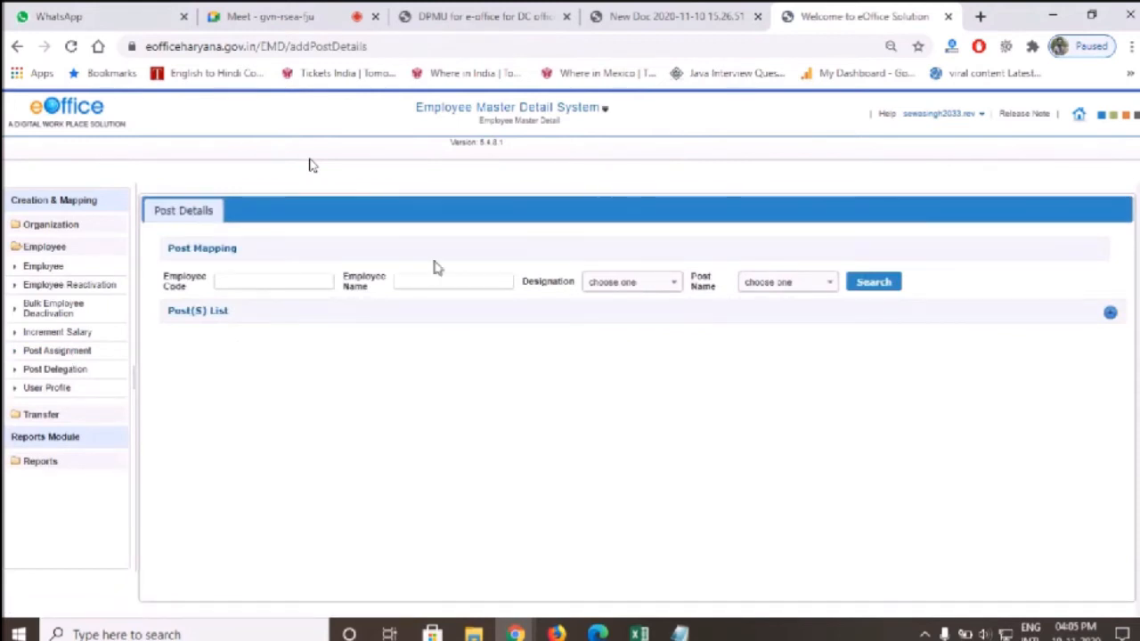
left_click(420, 284)
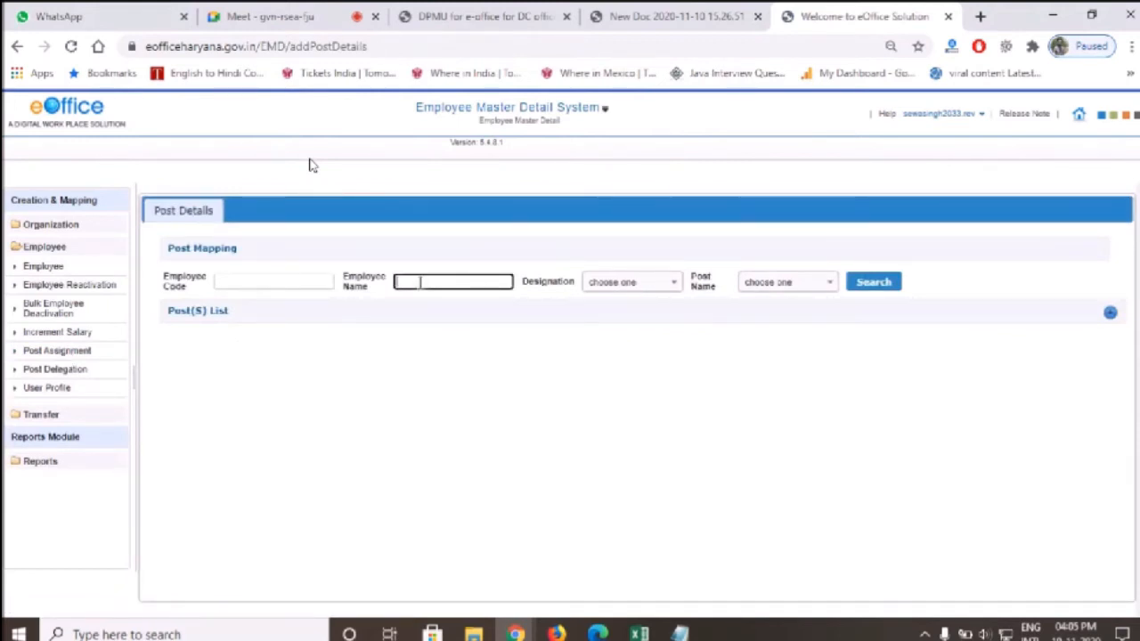
type("se")
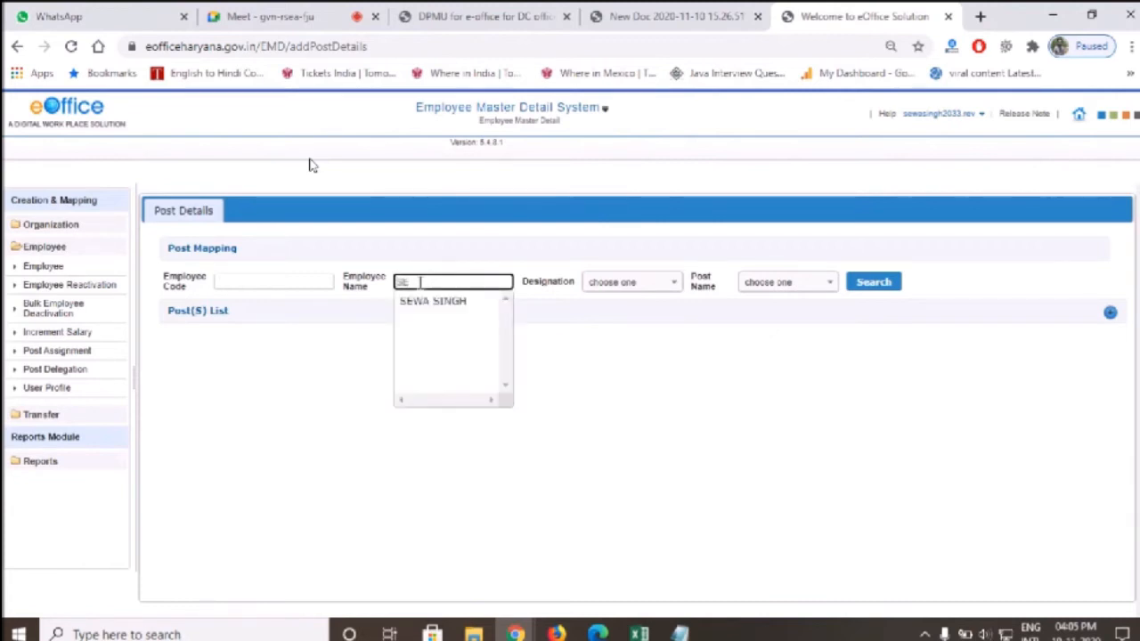
left_click(457, 307)
left_click(887, 283)
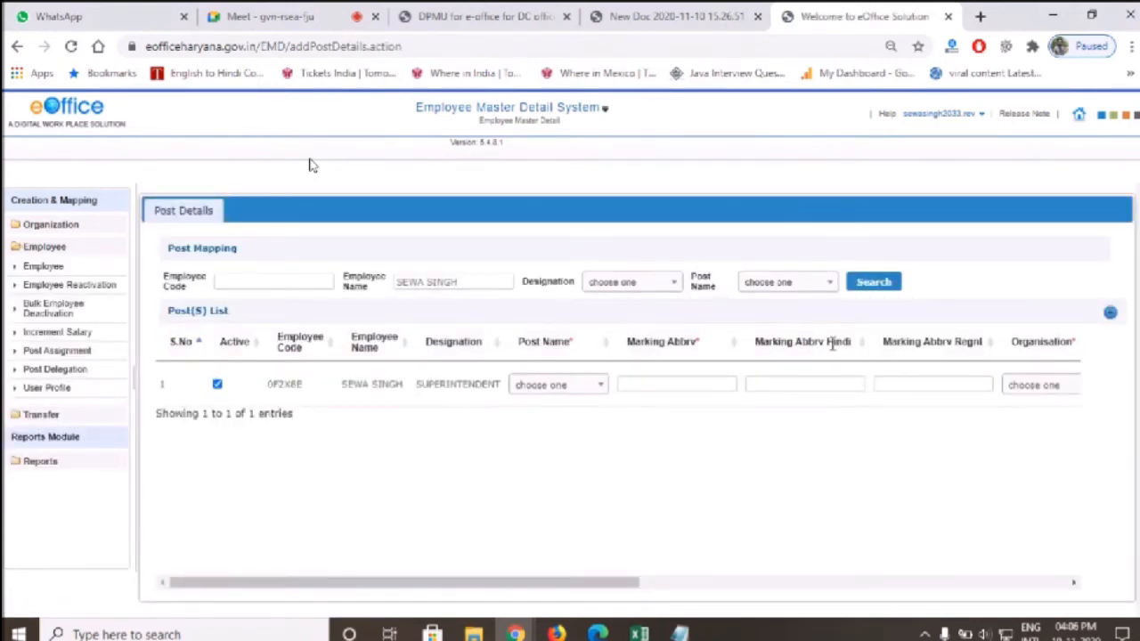
left_click(219, 384)
Give the post row Post Name SUPERINTENDENT and marking abbreviation SUPDT(SS)
left_click(537, 384)
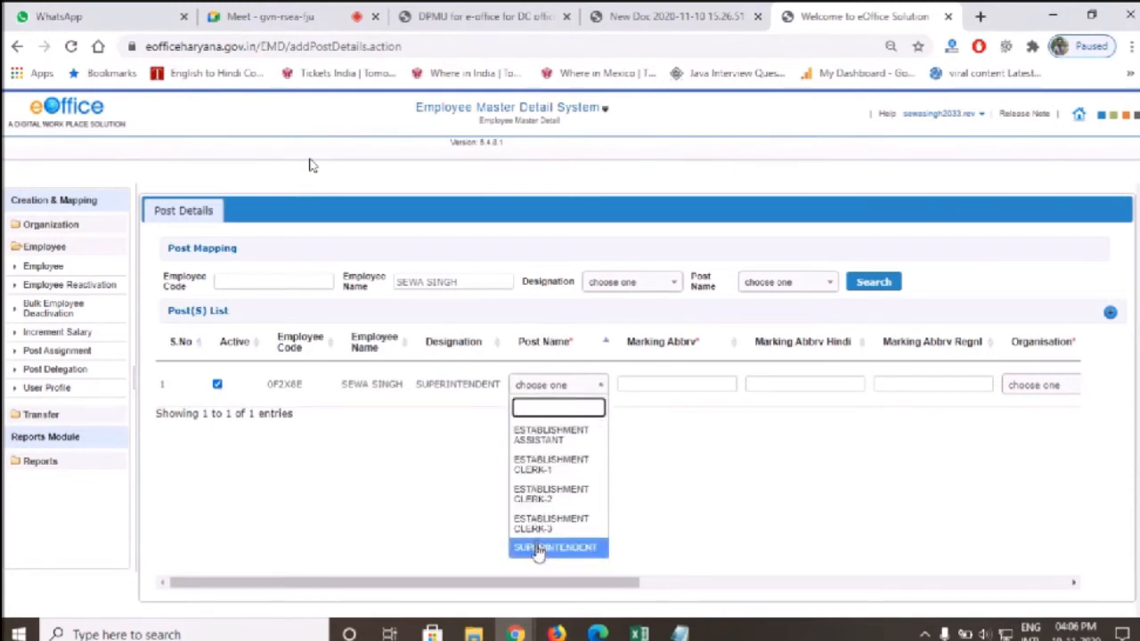
left_click(572, 550)
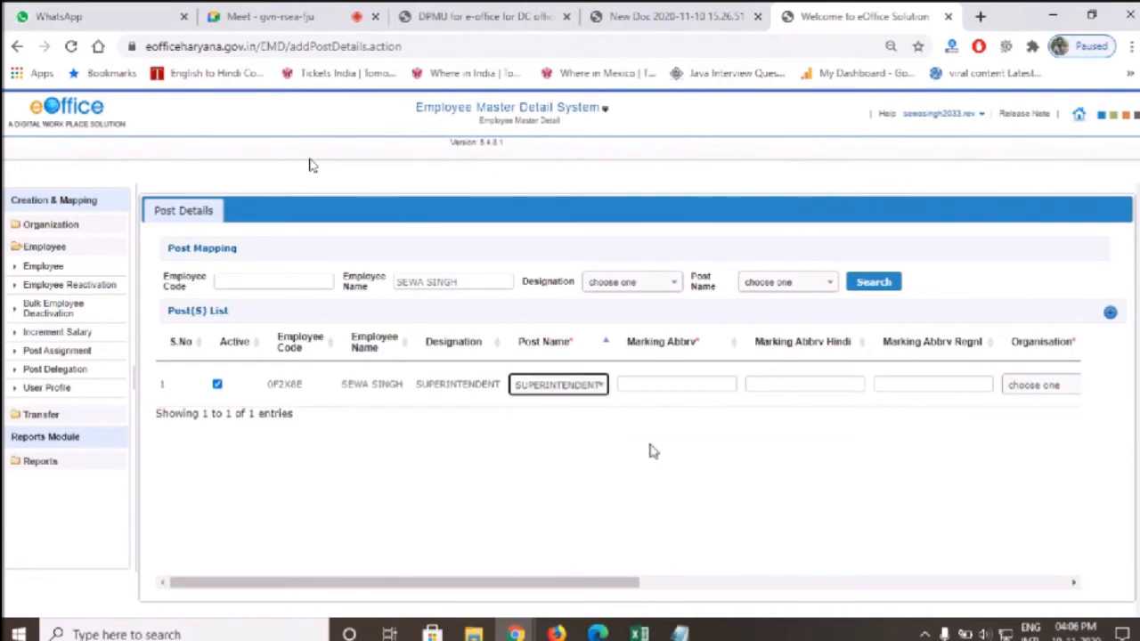
left_click(654, 384)
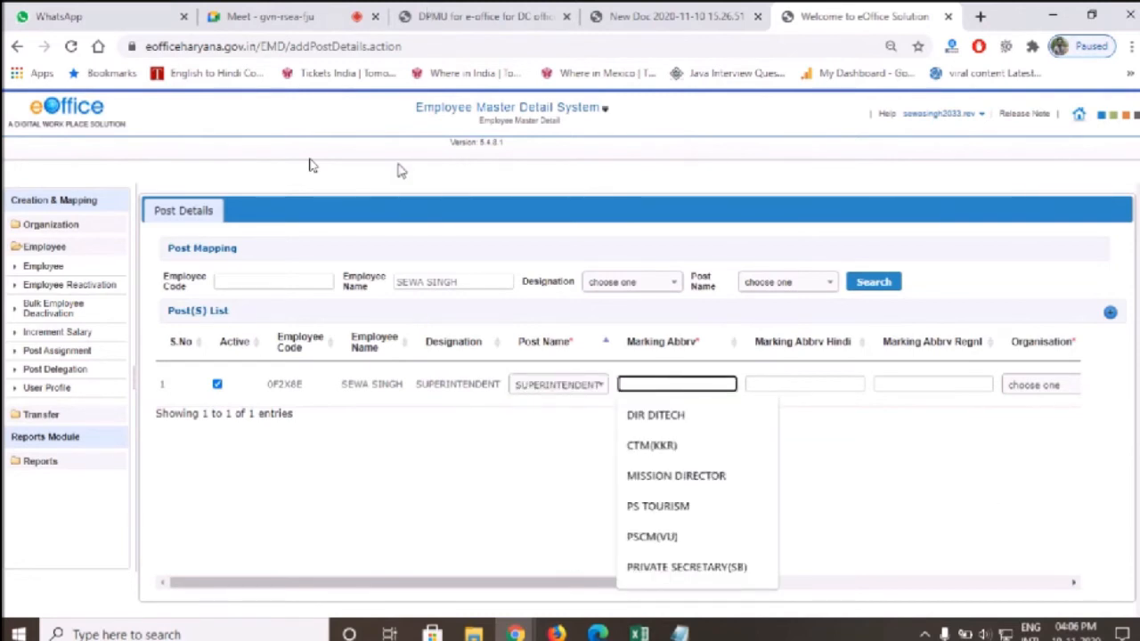
type("SUPDT(SS")
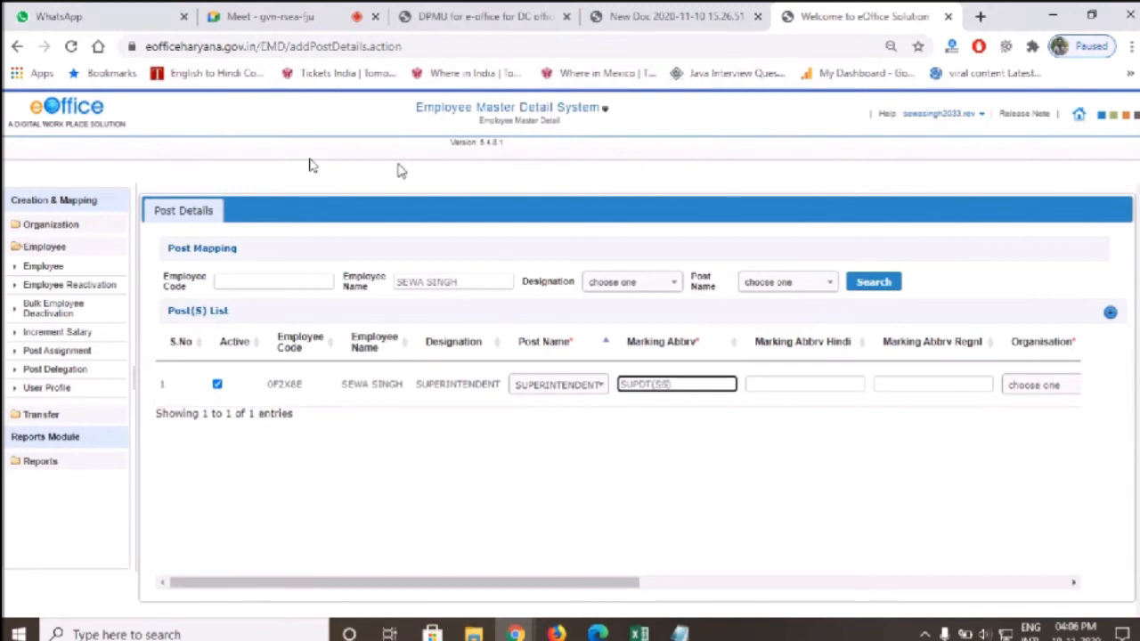
left_click(646, 519)
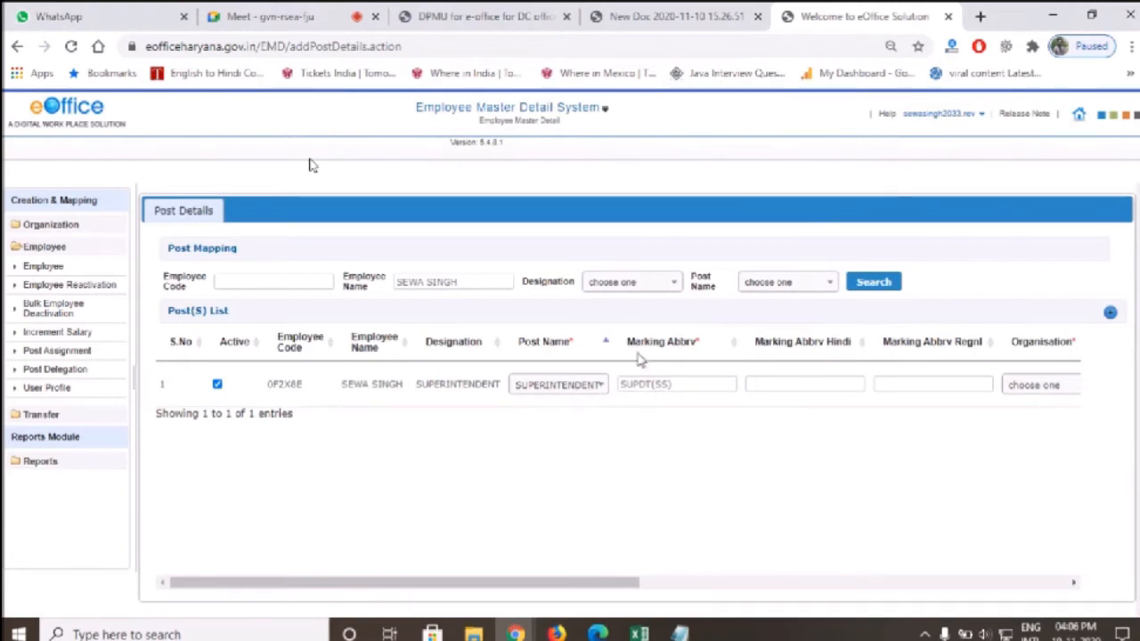
left_click_drag(530, 583, 880, 546)
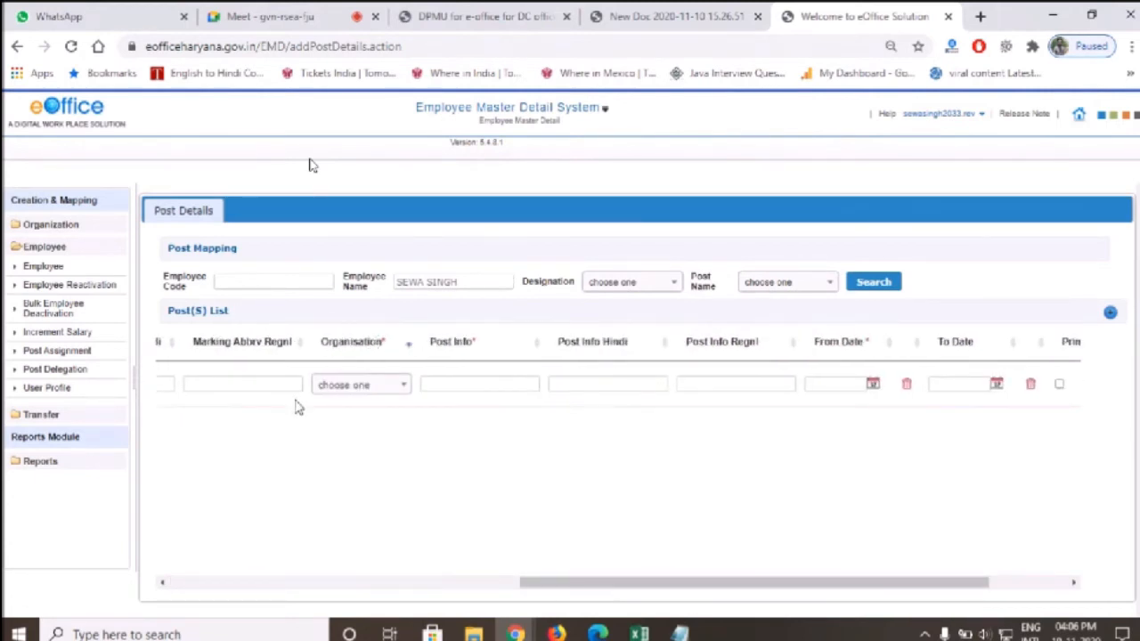
mouse_move(599, 582)
left_mouse_down()
mouse_move(274, 592)
mouse_move(616, 588)
left_mouse_up()
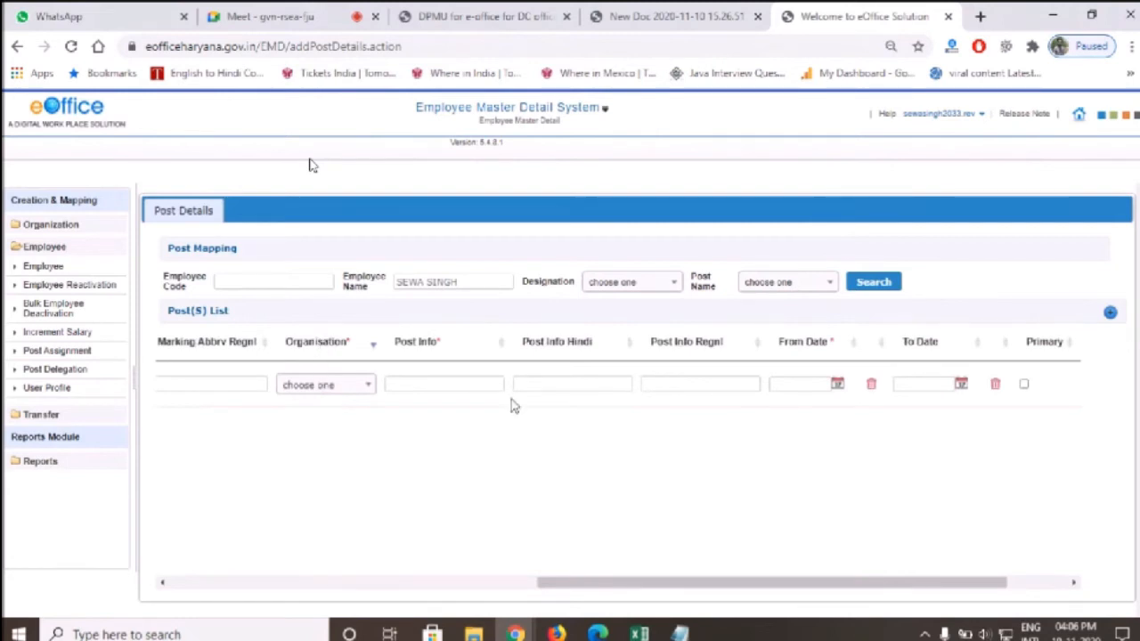
Set the row's Organisation to SUPERINTENDENT DC OFFICE HISAR
left_click(326, 387)
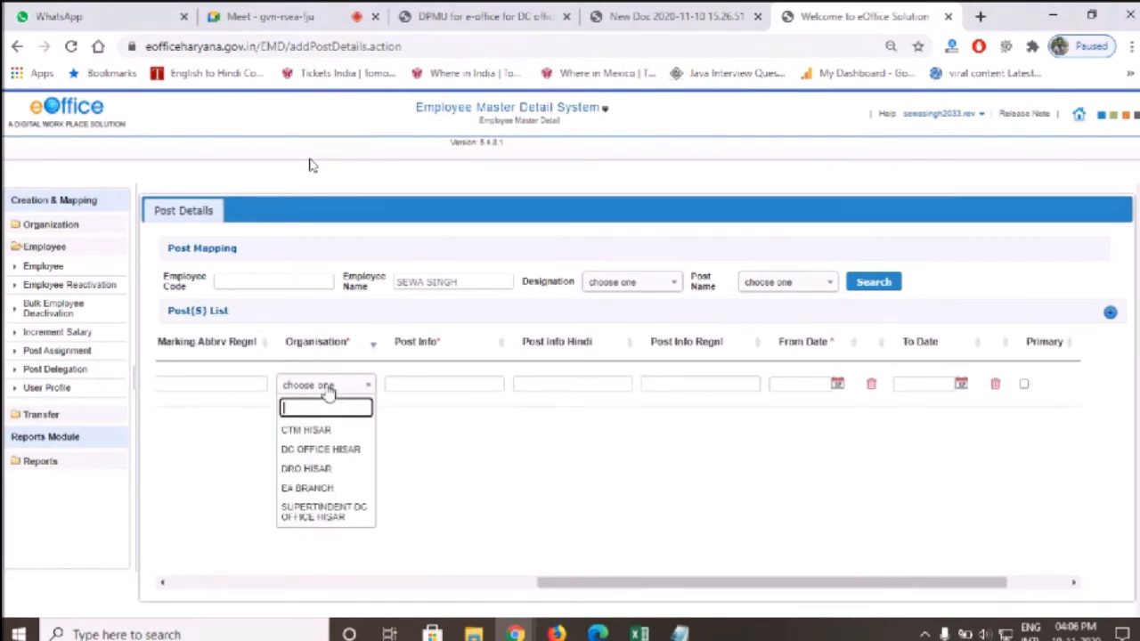
left_click_drag(544, 583, 465, 540)
left_click(553, 389)
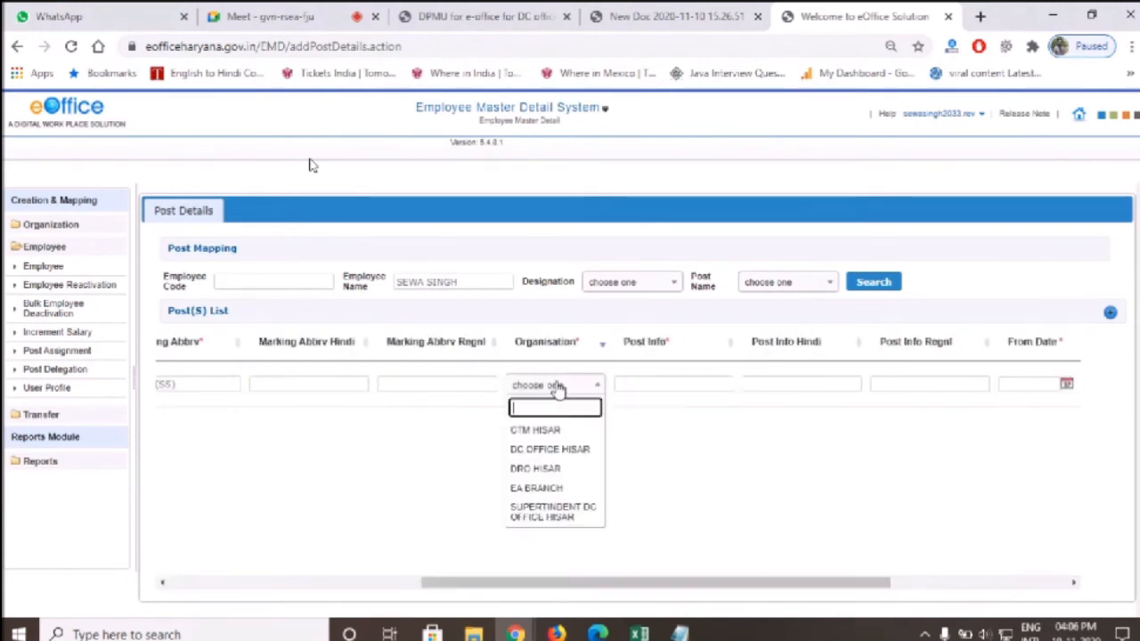
left_click(557, 515)
left_click_drag(626, 388, 758, 406)
left_click_drag(704, 582, 931, 583)
Set the post From Date to 17/11/2018
left_click(690, 391)
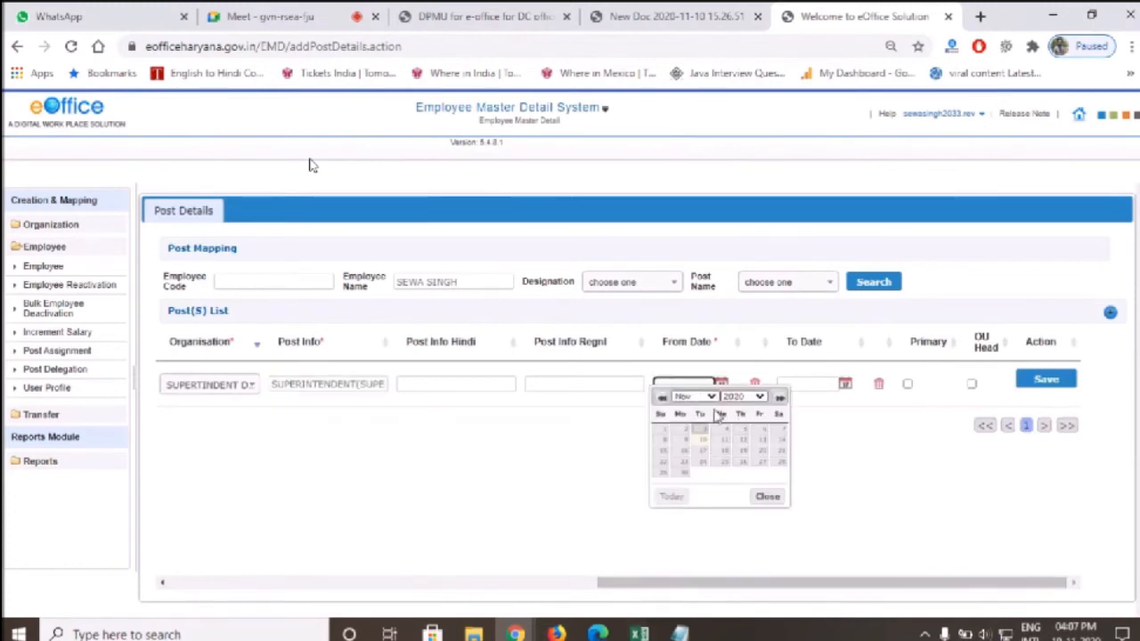
left_click(745, 398)
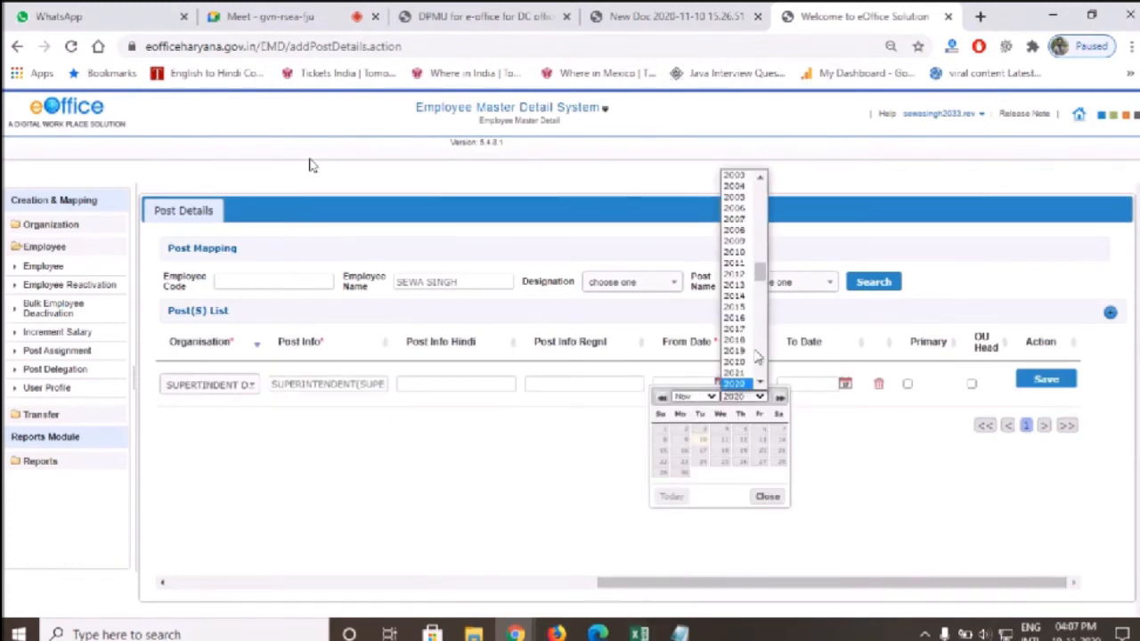
left_click(746, 360)
left_click(699, 396)
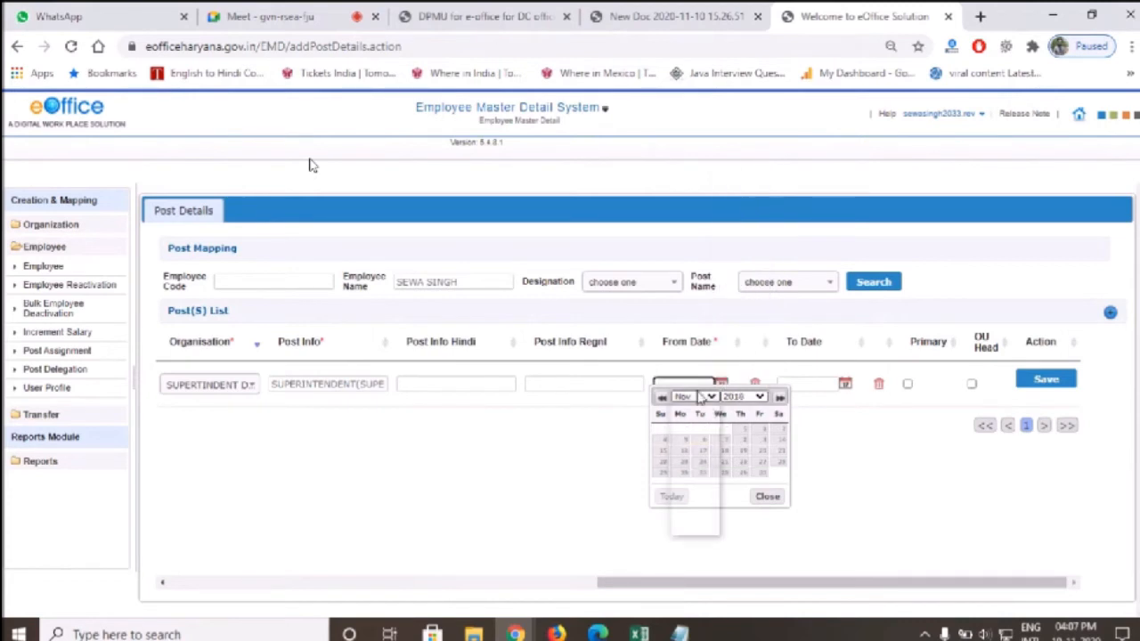
left_click(699, 396)
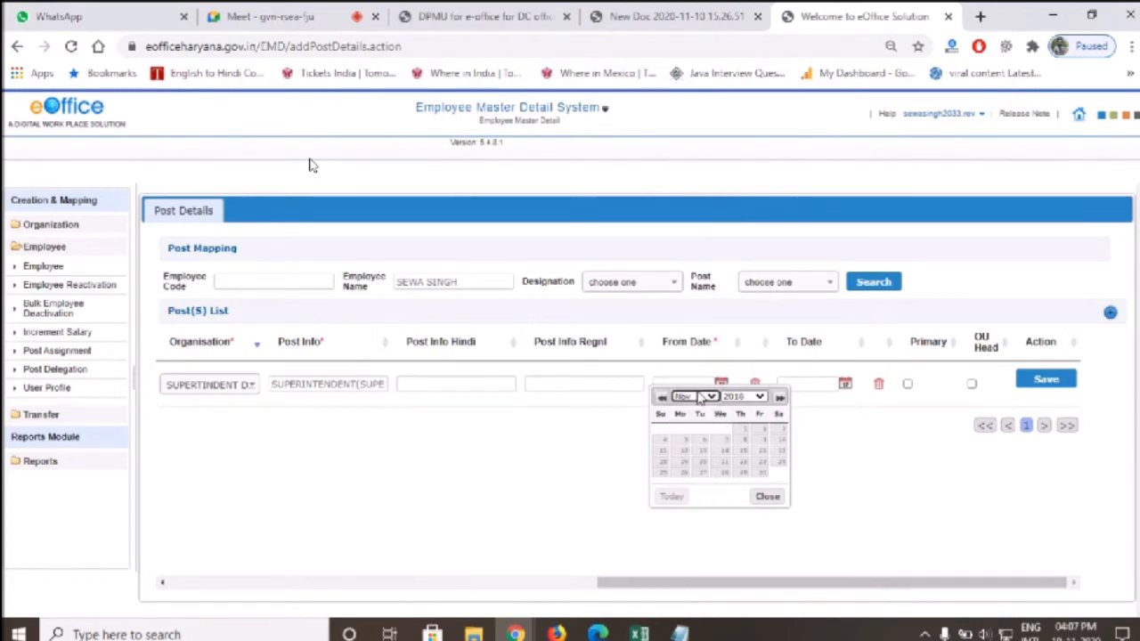
left_click(779, 452)
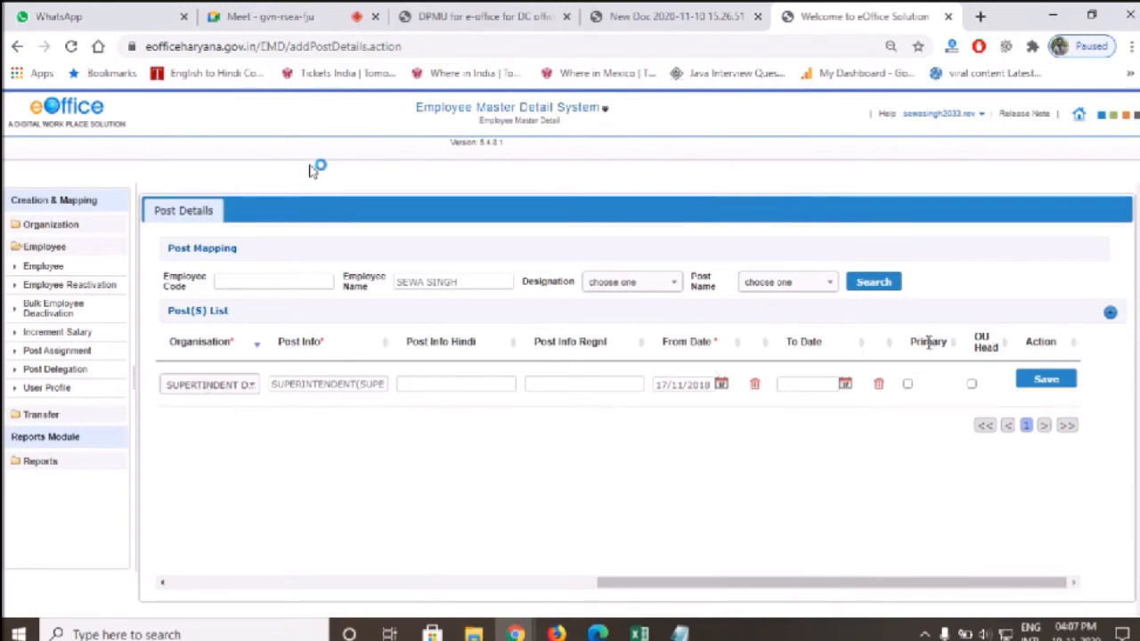
Tick Primary and OU Head on the Superintendent's post row and save the mapping
left_click(908, 384)
left_click_drag(637, 586, 570, 586)
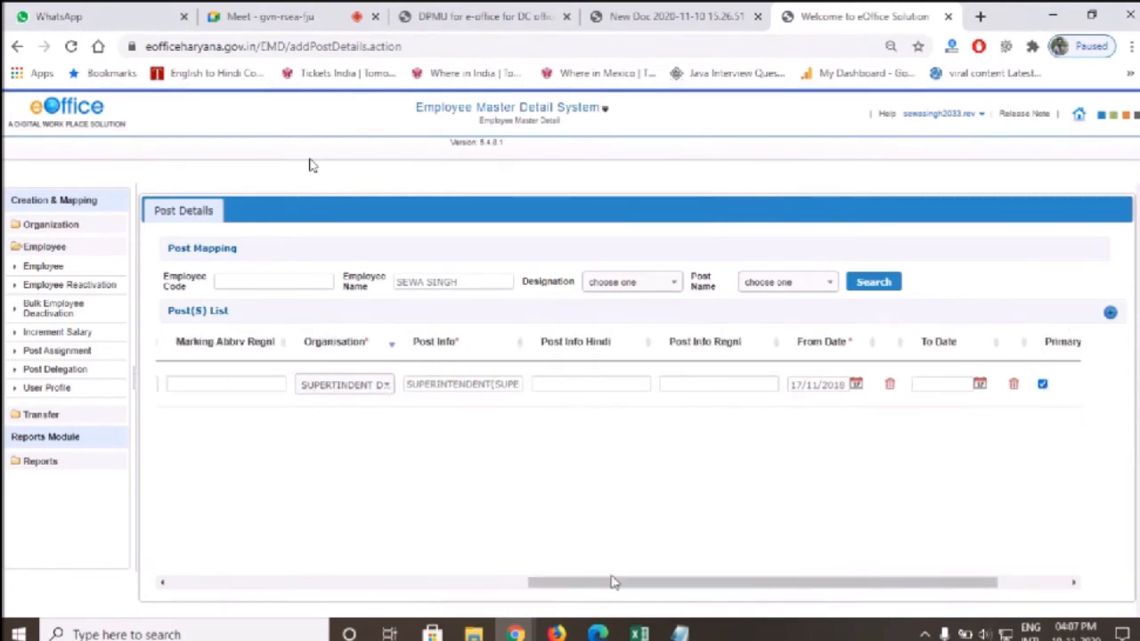
left_click_drag(623, 586, 576, 586)
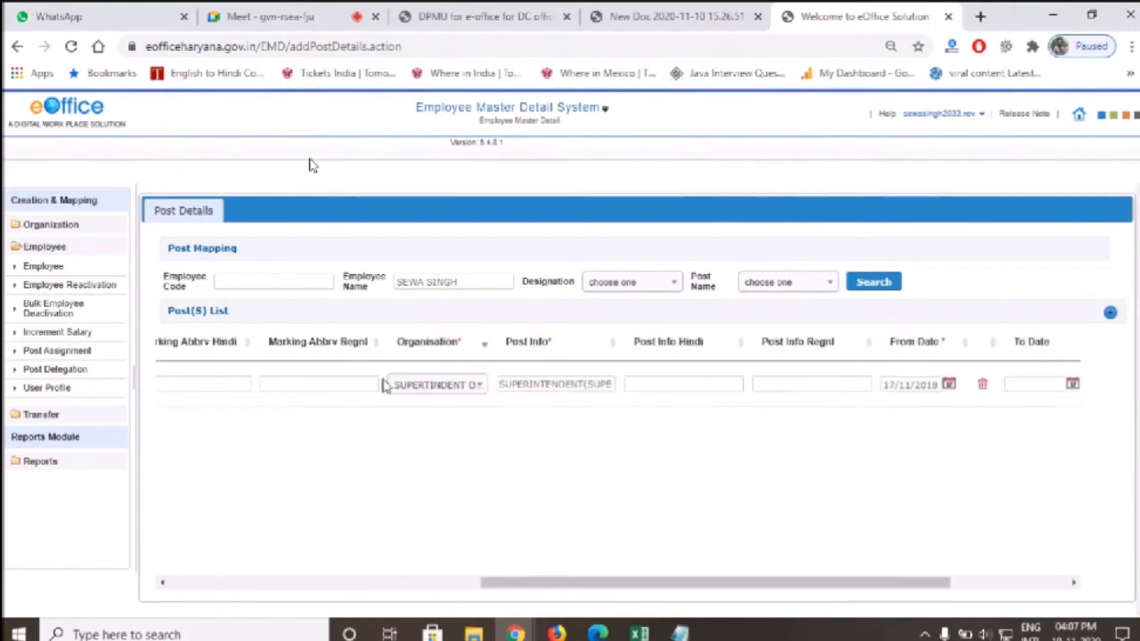
left_click_drag(606, 586, 722, 586)
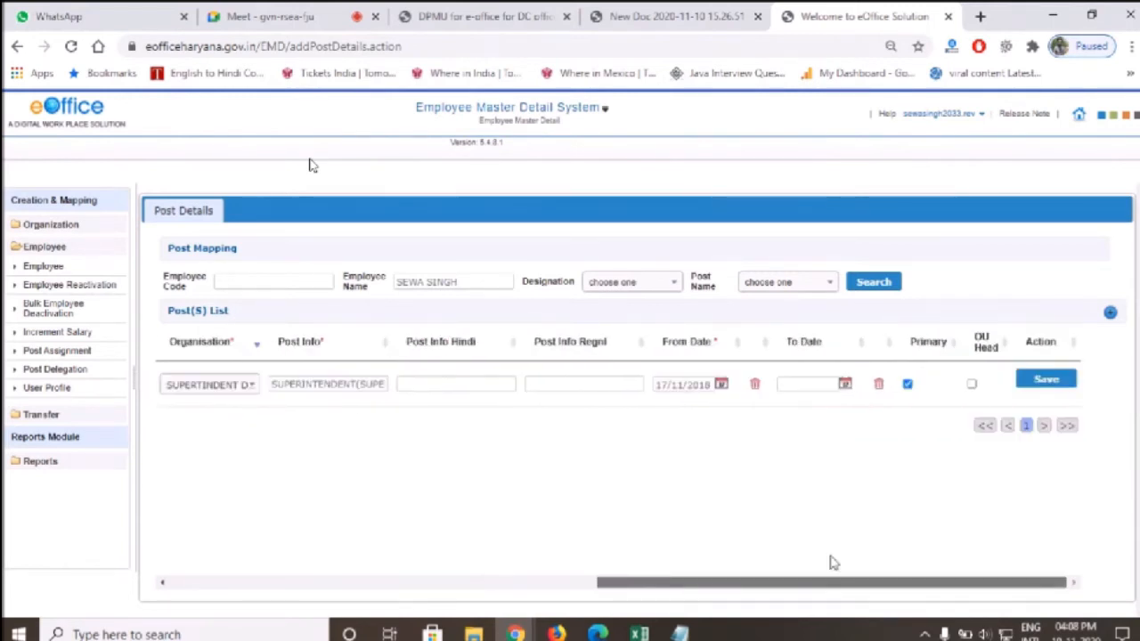
left_click(972, 384)
left_click_drag(787, 586, 833, 588)
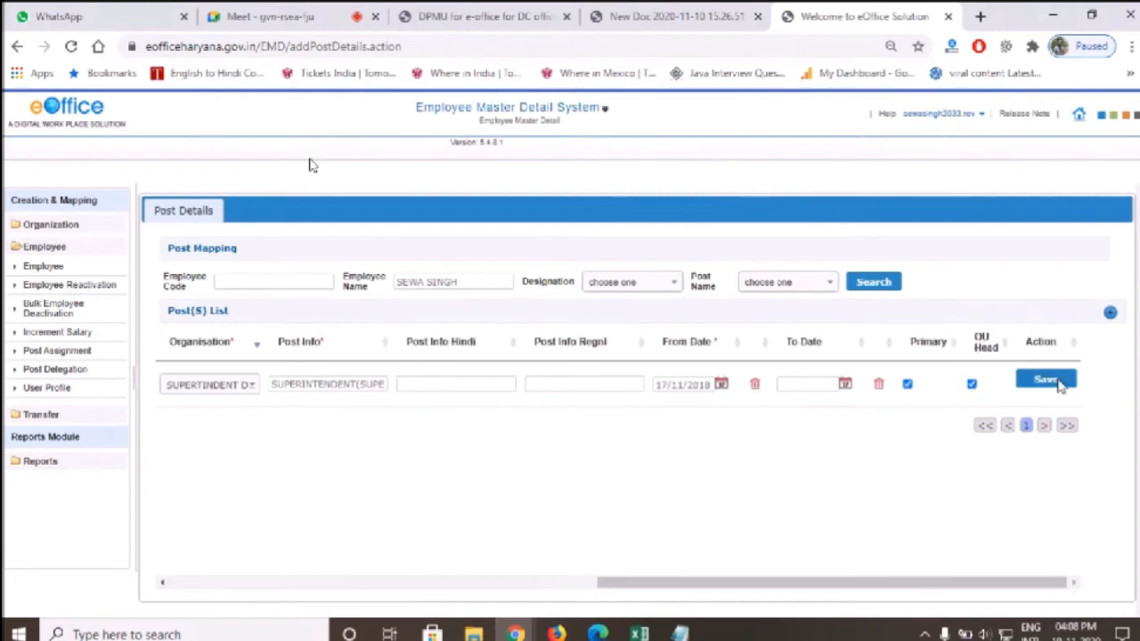
left_click(1058, 381)
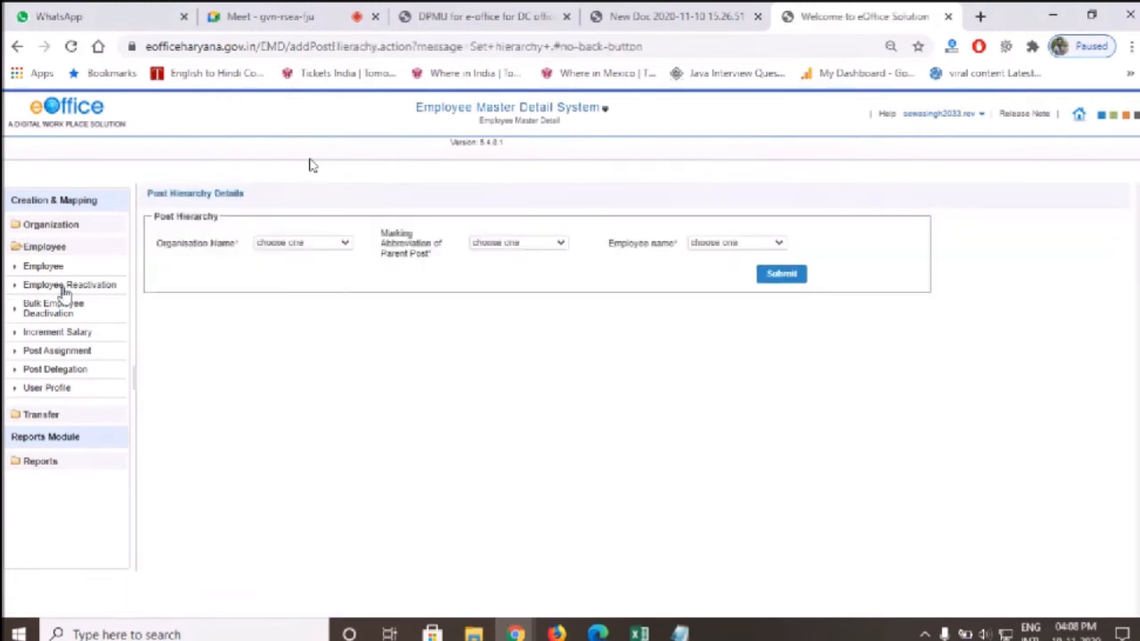
Try organisation CTM HISAR in Post Hierarchy and find no parent post abbreviations
left_click_drag(155, 217, 222, 216)
left_click(223, 262)
left_click(283, 245)
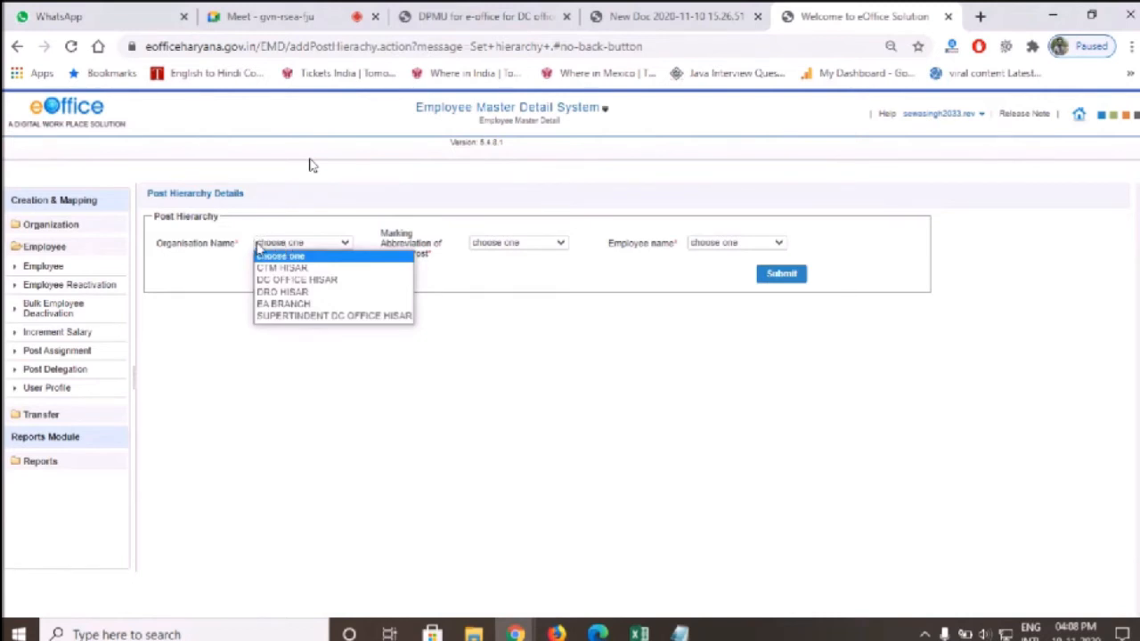
left_click(278, 269)
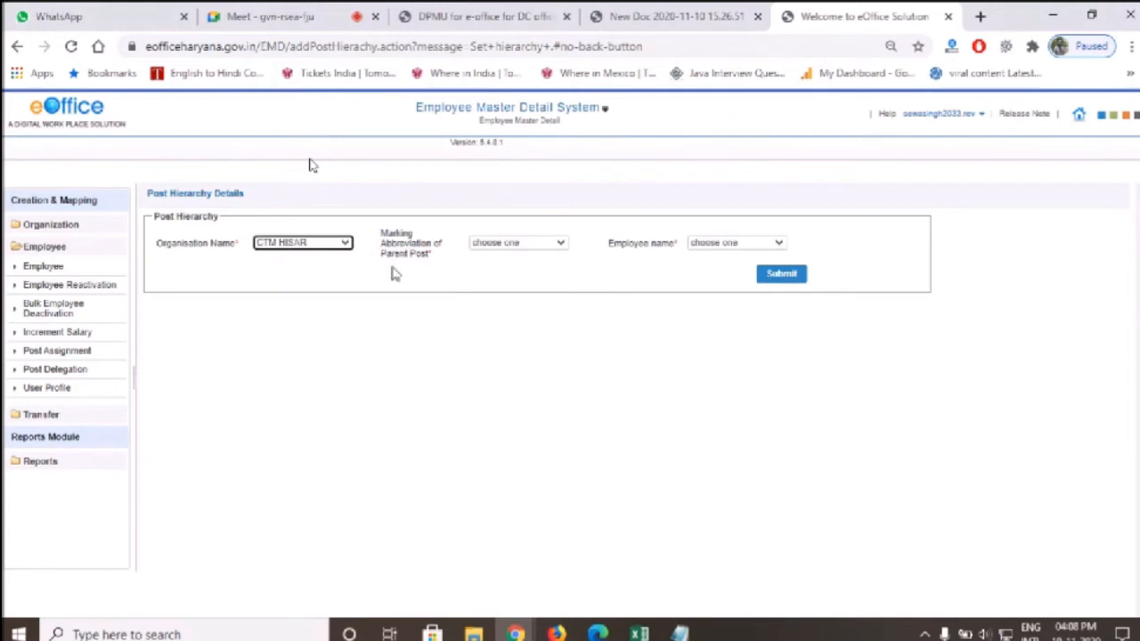
left_click(505, 245)
left_click(505, 255)
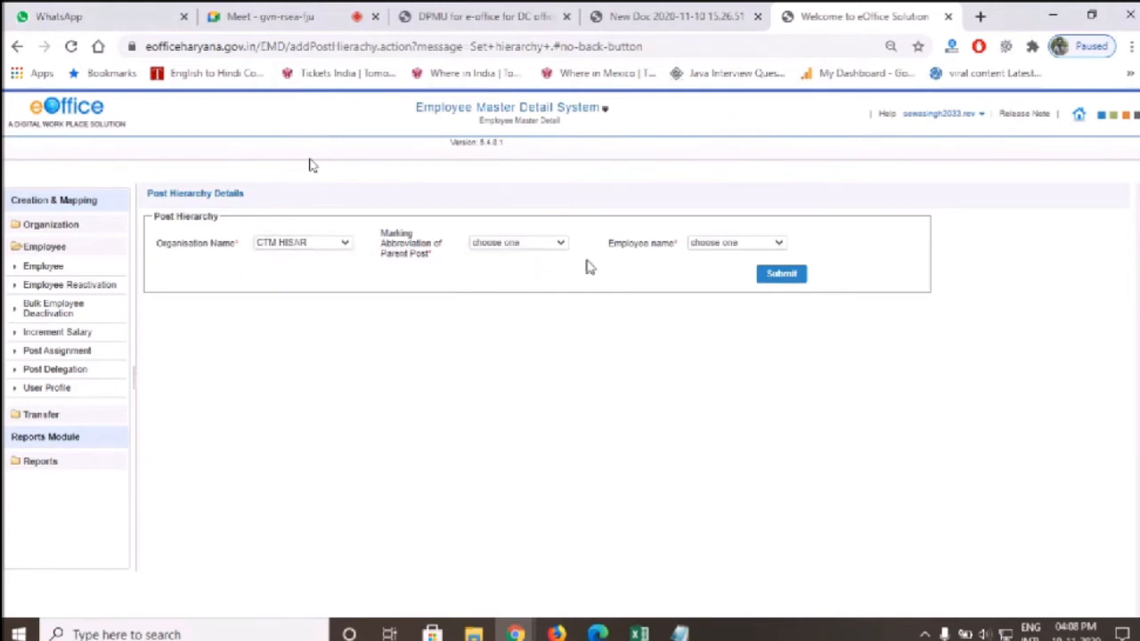
left_click(739, 242)
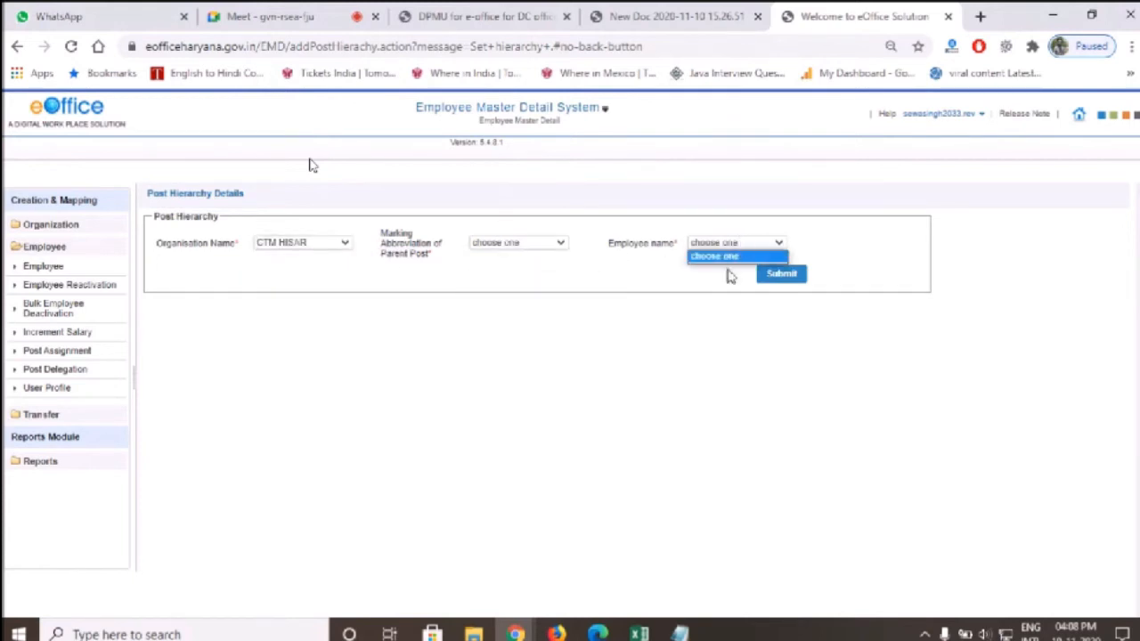
Submit a hierarchy under SUPERINTENDENT DC OFFICE HISAR with parent SUPDT(SS) and the superintendent
left_click(312, 260)
left_click(301, 242)
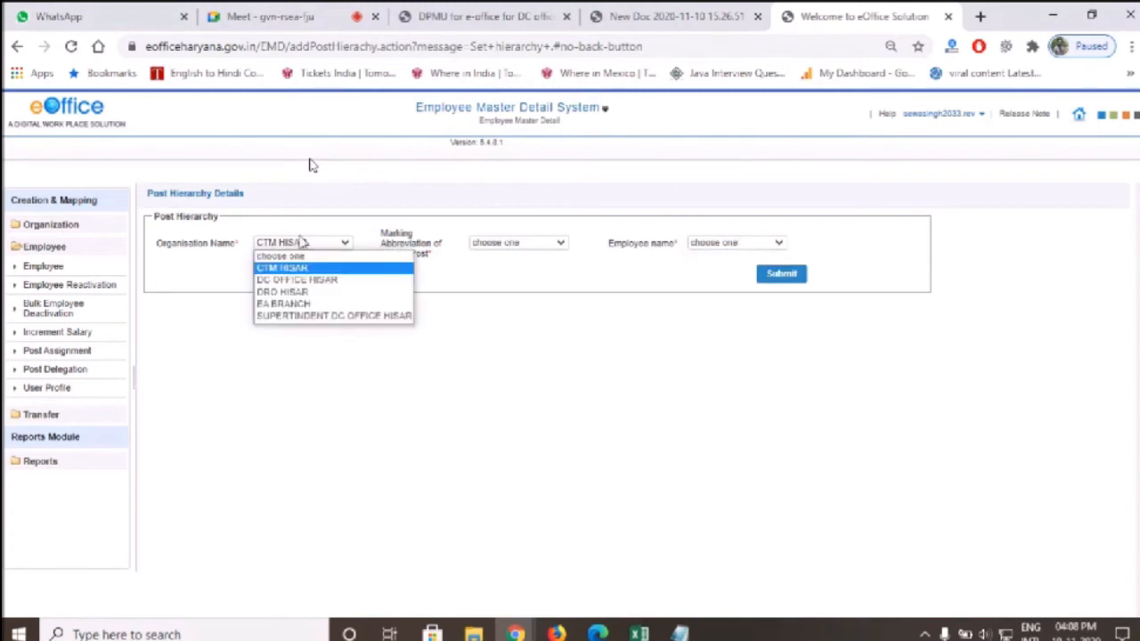
left_click(331, 315)
left_click(506, 243)
left_click(504, 268)
left_click(703, 243)
left_click(718, 269)
left_click(781, 275)
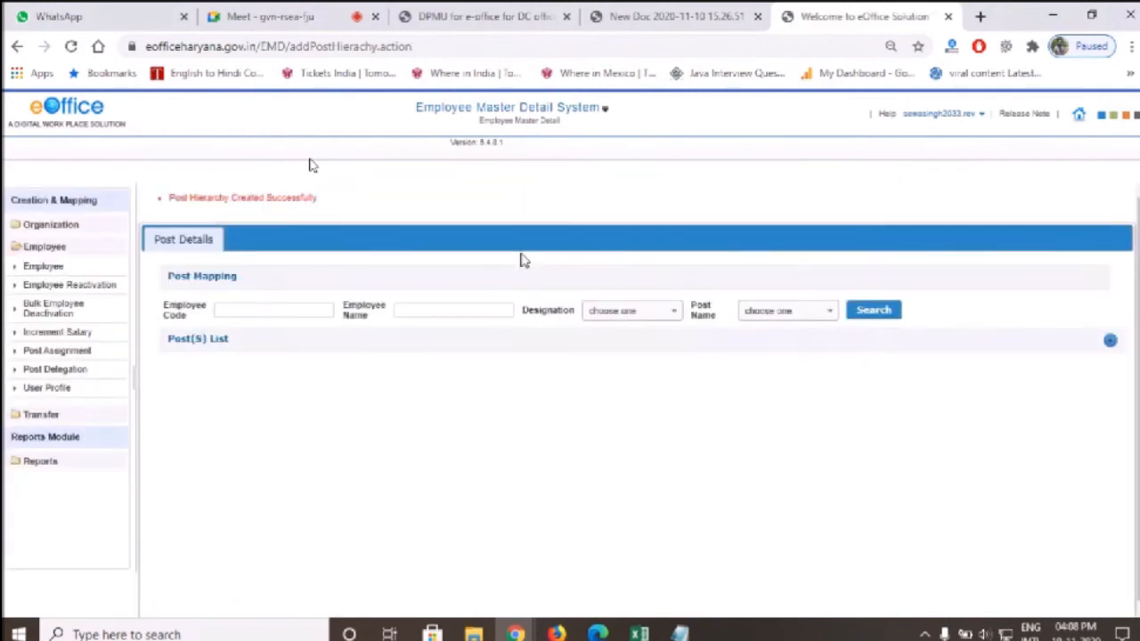
List all employees, then search the assistant employee's post mapping on Post Assignment
left_click(52, 269)
left_click(264, 275)
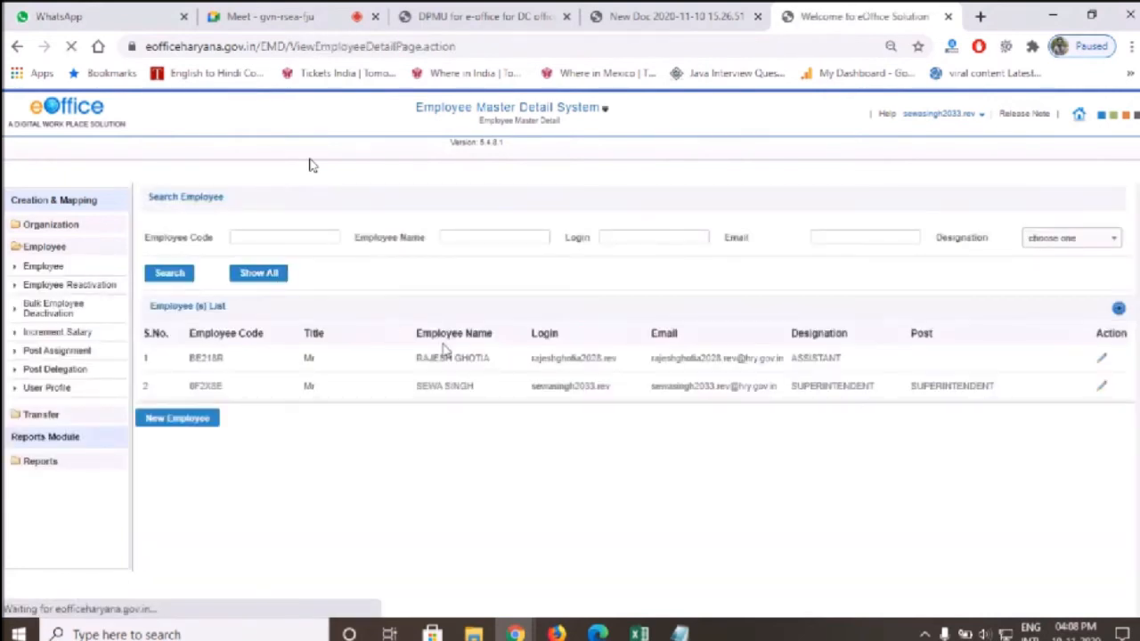
triple_click(424, 361)
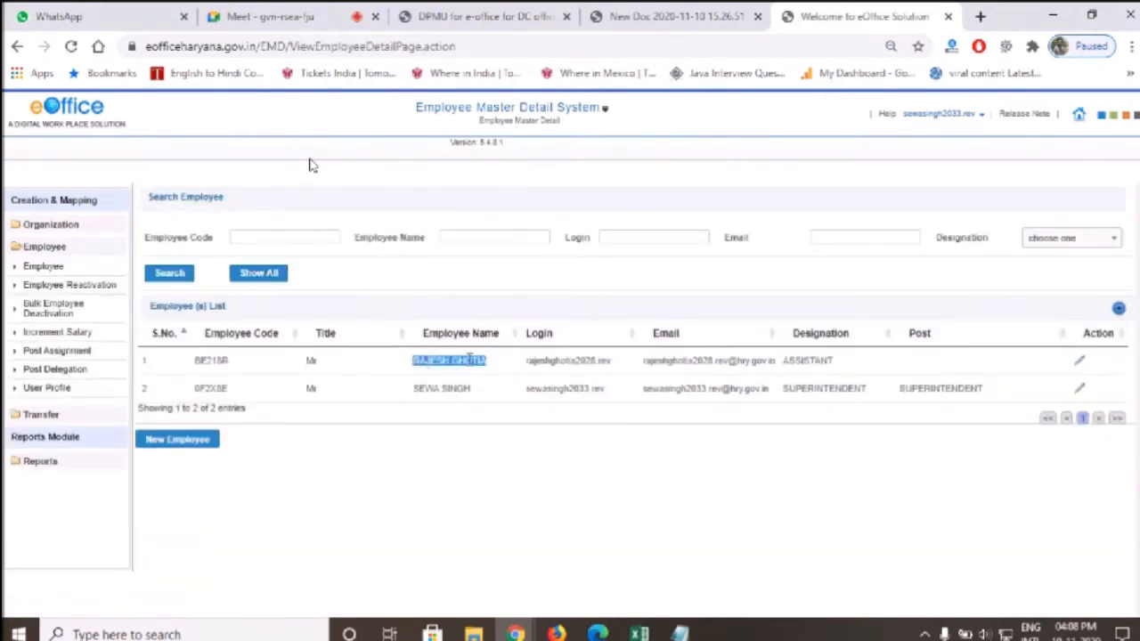
left_click(46, 353)
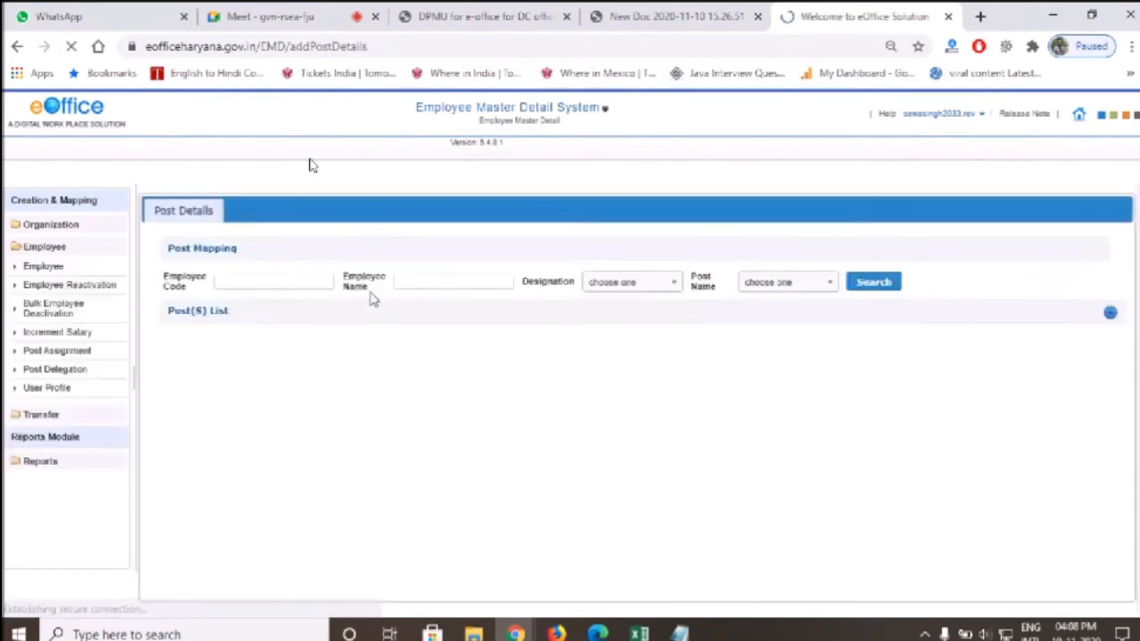
type("RAJE")
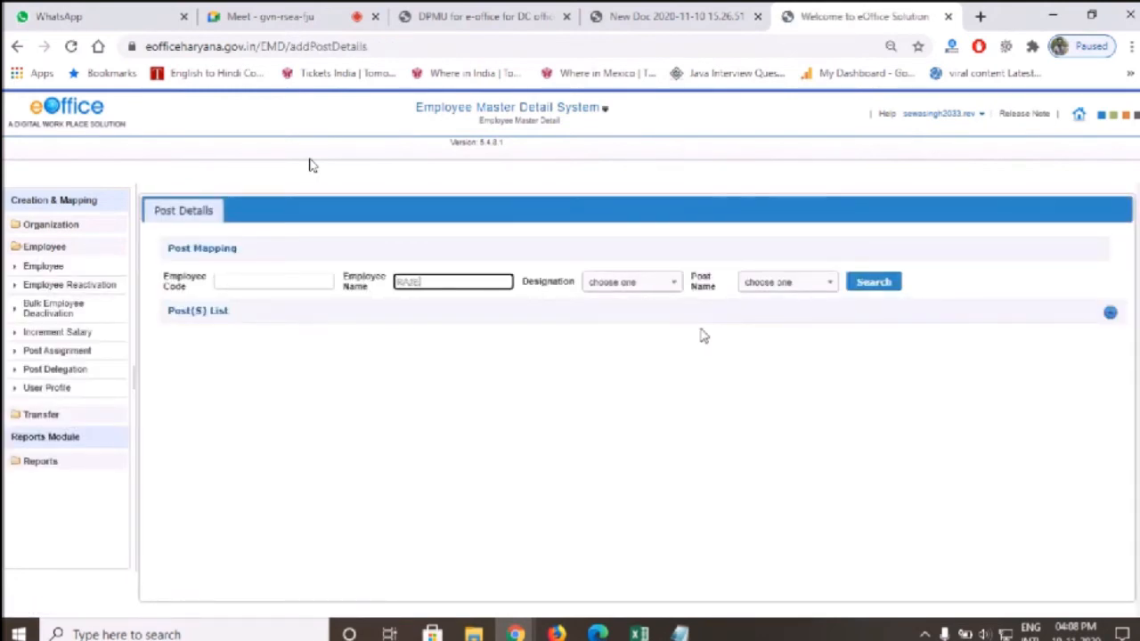
type("SH")
left_click(489, 301)
left_click(865, 283)
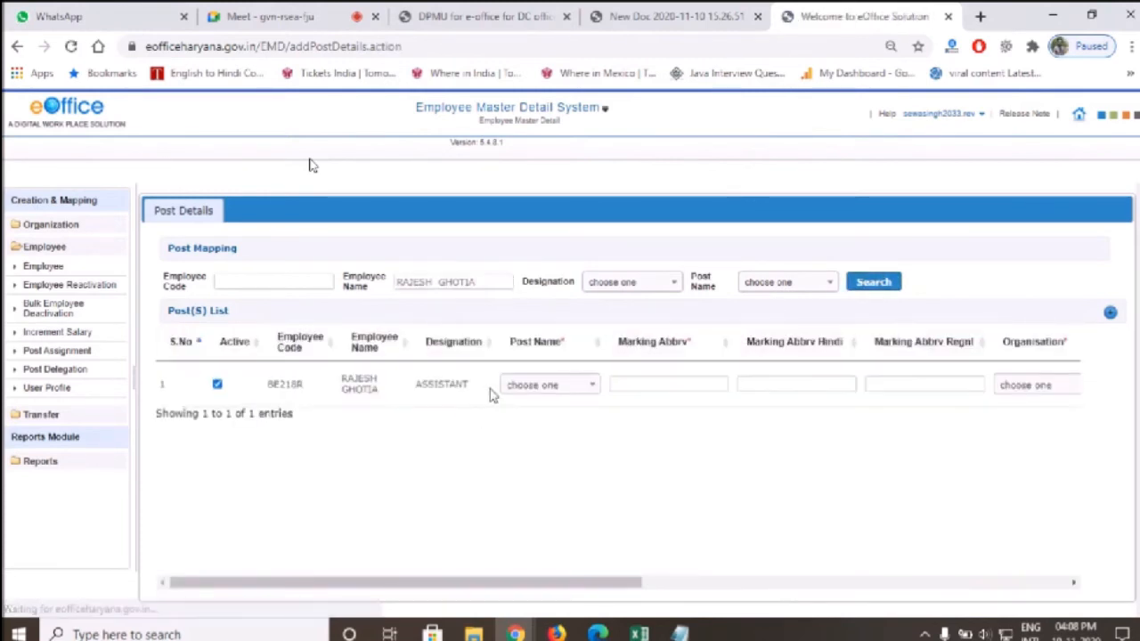
Choose post ESTABLISHMENT ASSISTANT and enter marking abbreviation EA(RG)
left_click(523, 392)
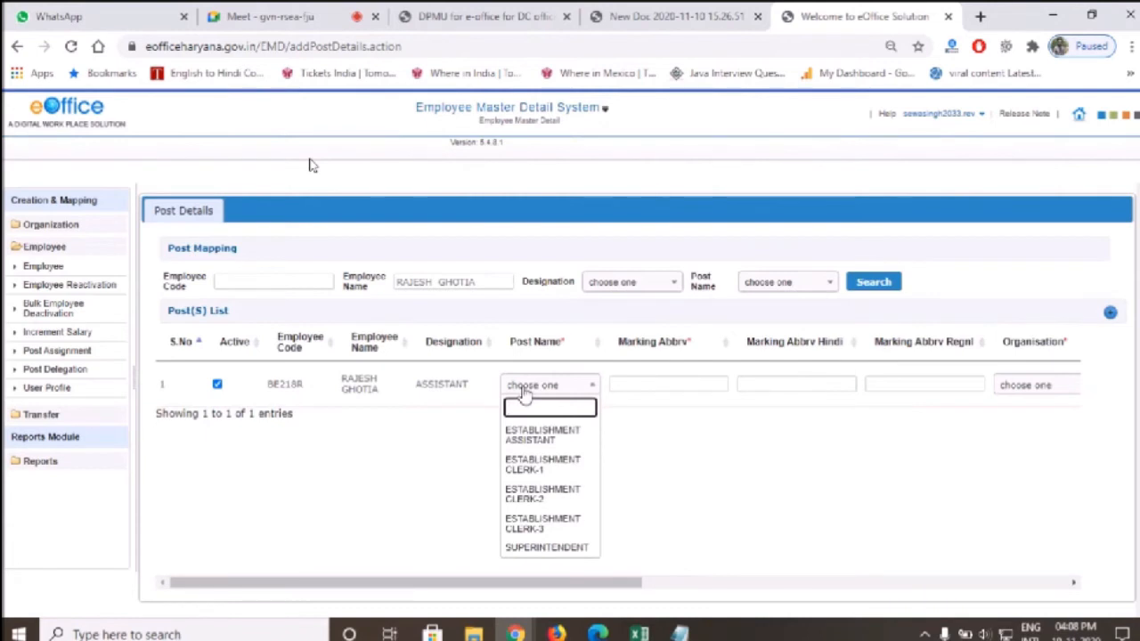
left_click(541, 435)
left_click(661, 384)
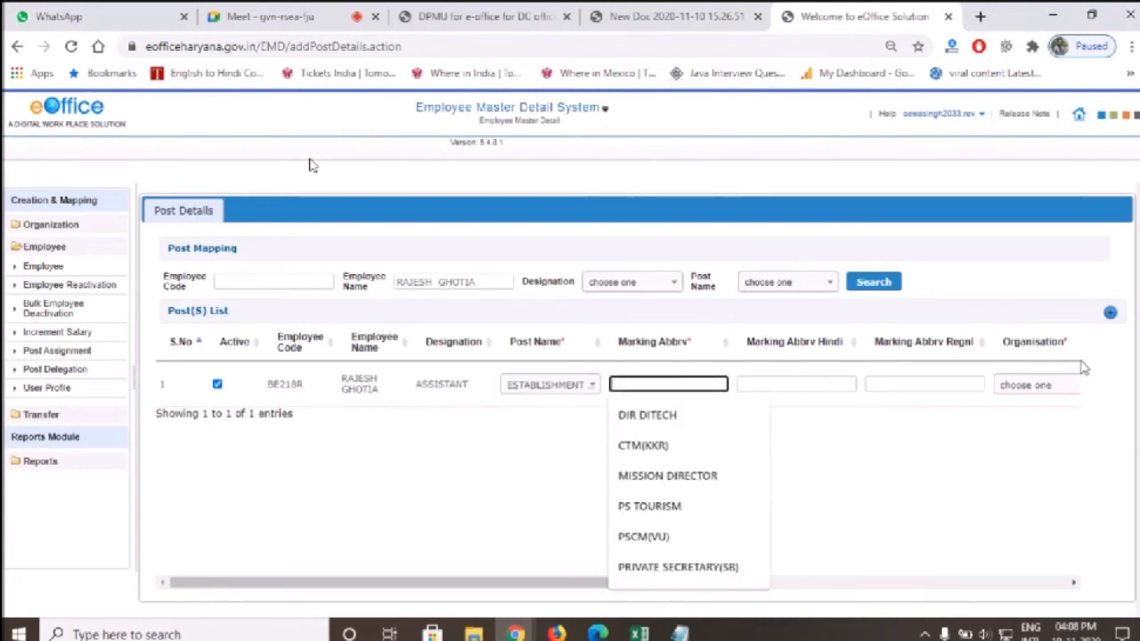
type("ER")
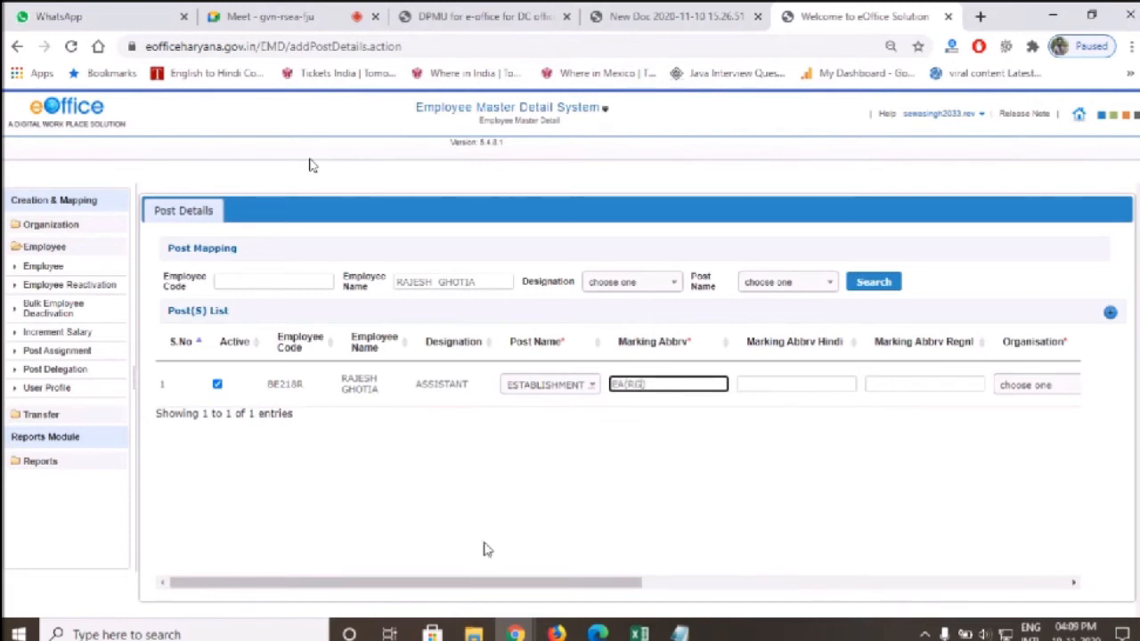
left_click_drag(488, 592, 740, 595)
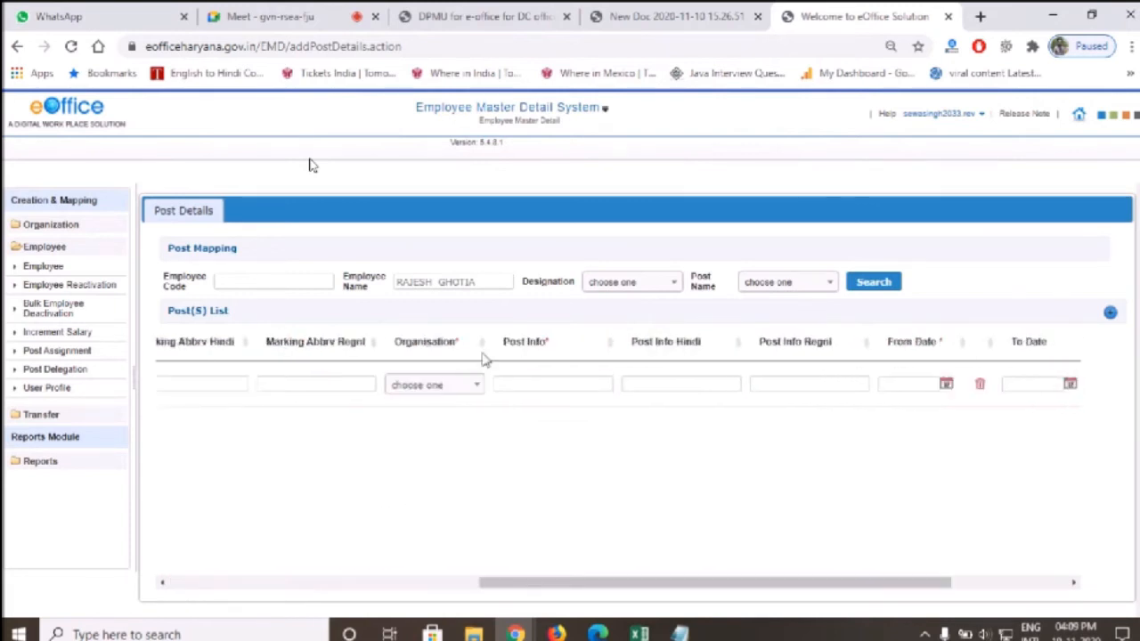
Set the assistant's post organisation to EA BRANCH and From Date to 20/06/1994
left_click(463, 382)
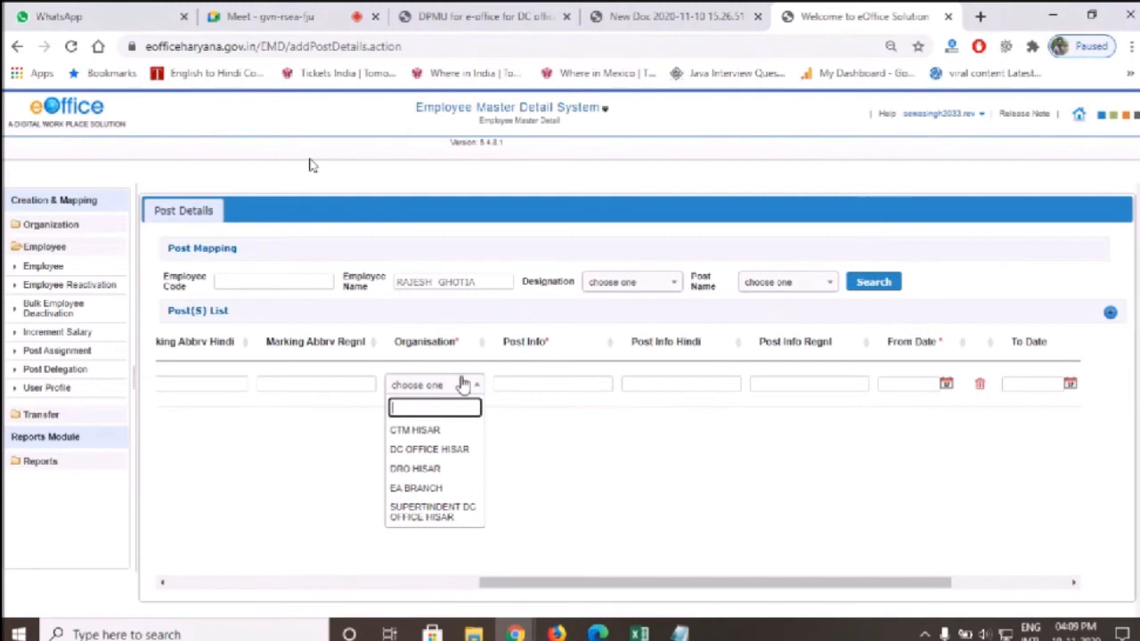
left_click(437, 489)
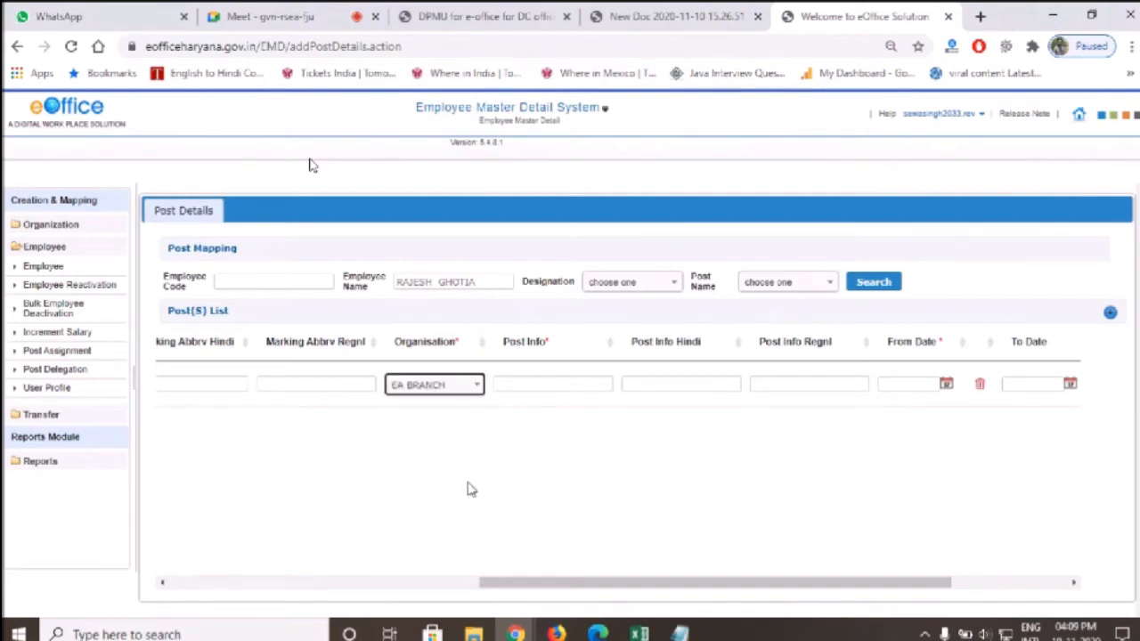
left_click(926, 384)
left_click(638, 634)
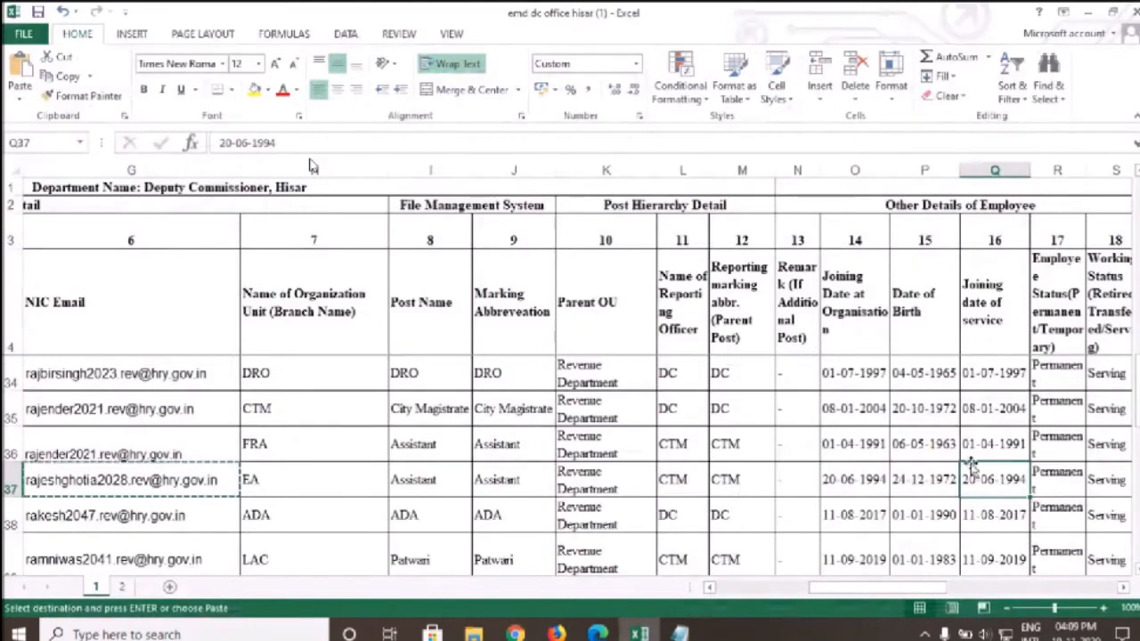
key("alt+Tab")
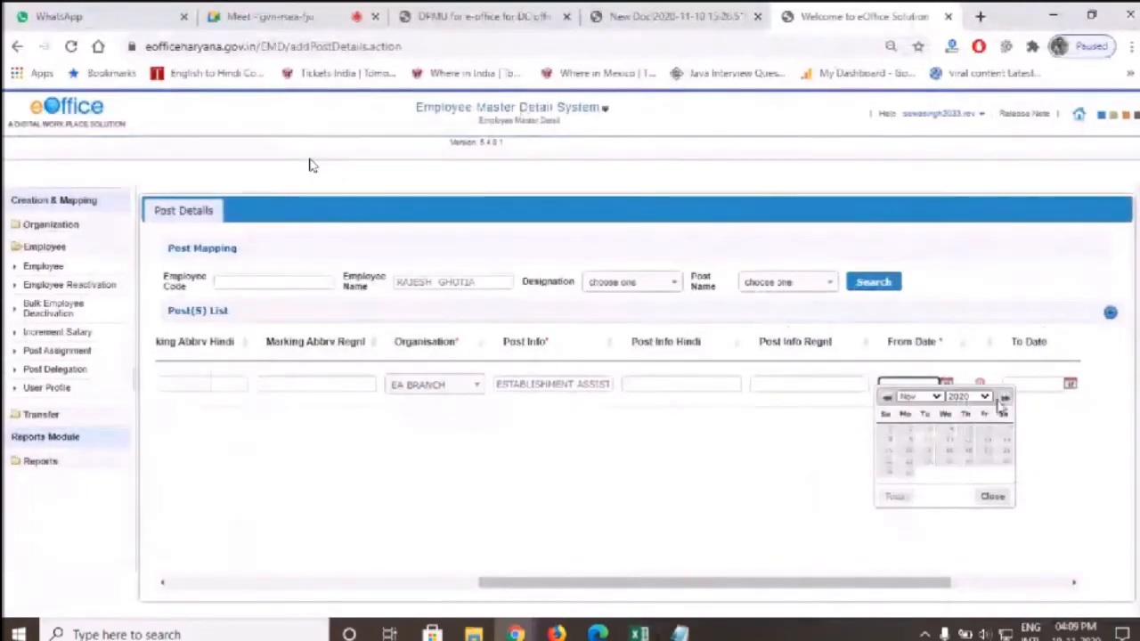
left_click(967, 397)
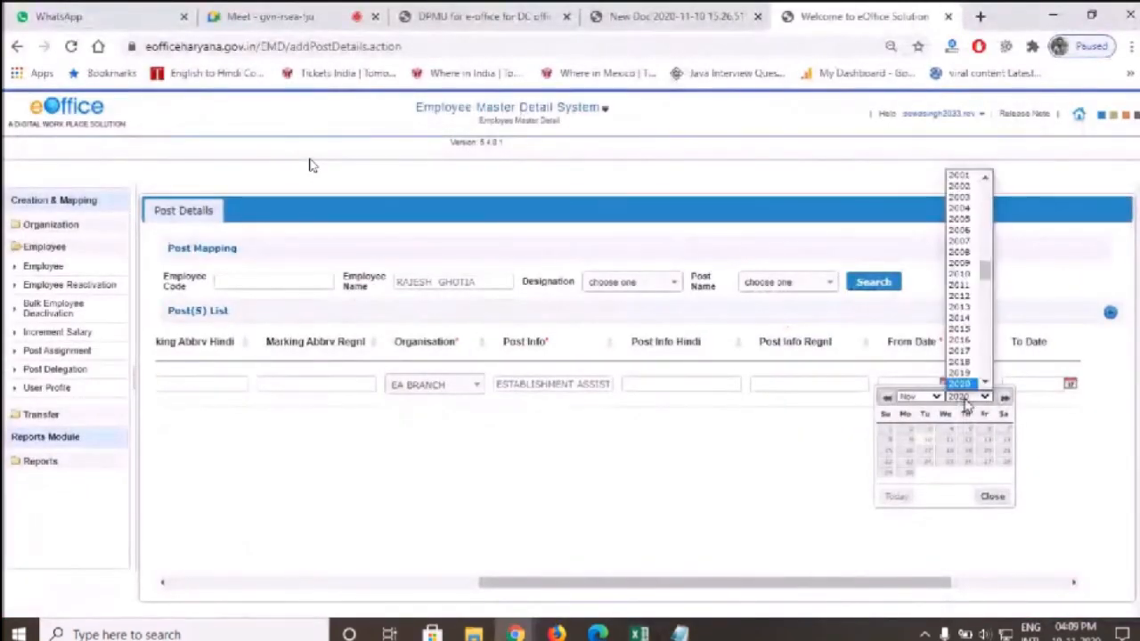
type("1994")
key("Return")
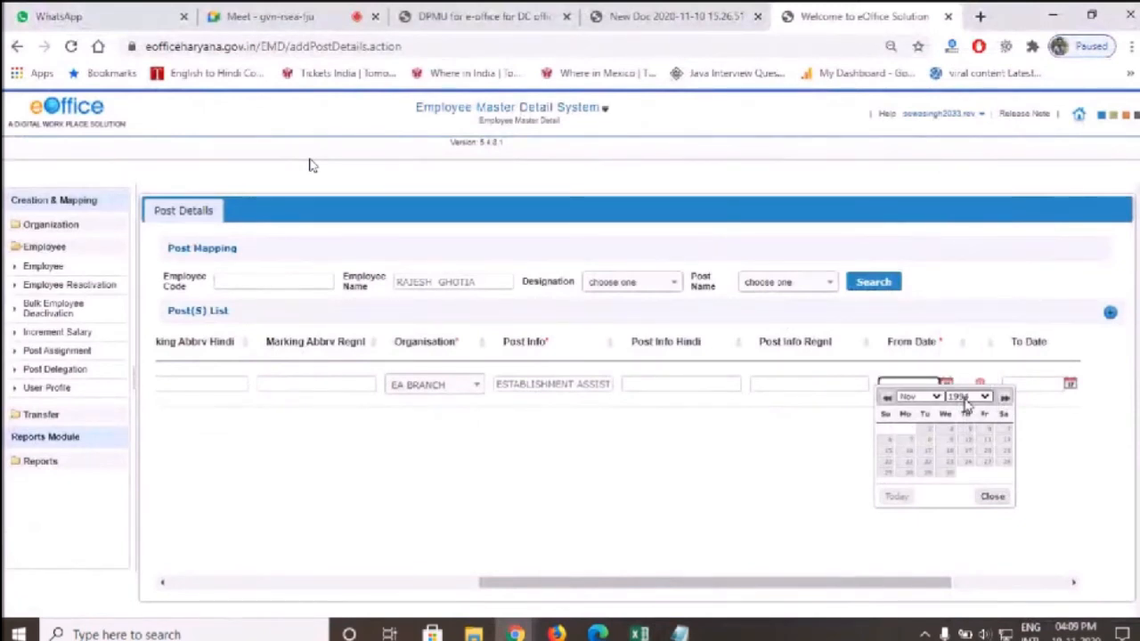
left_click(926, 397)
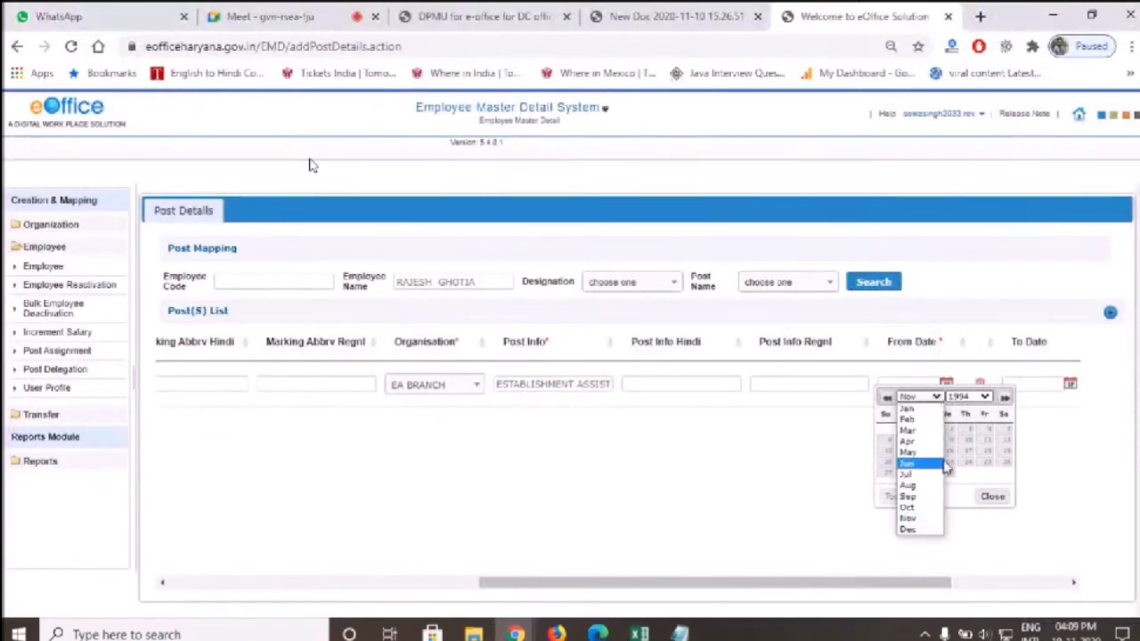
left_click(944, 467)
left_click(910, 465)
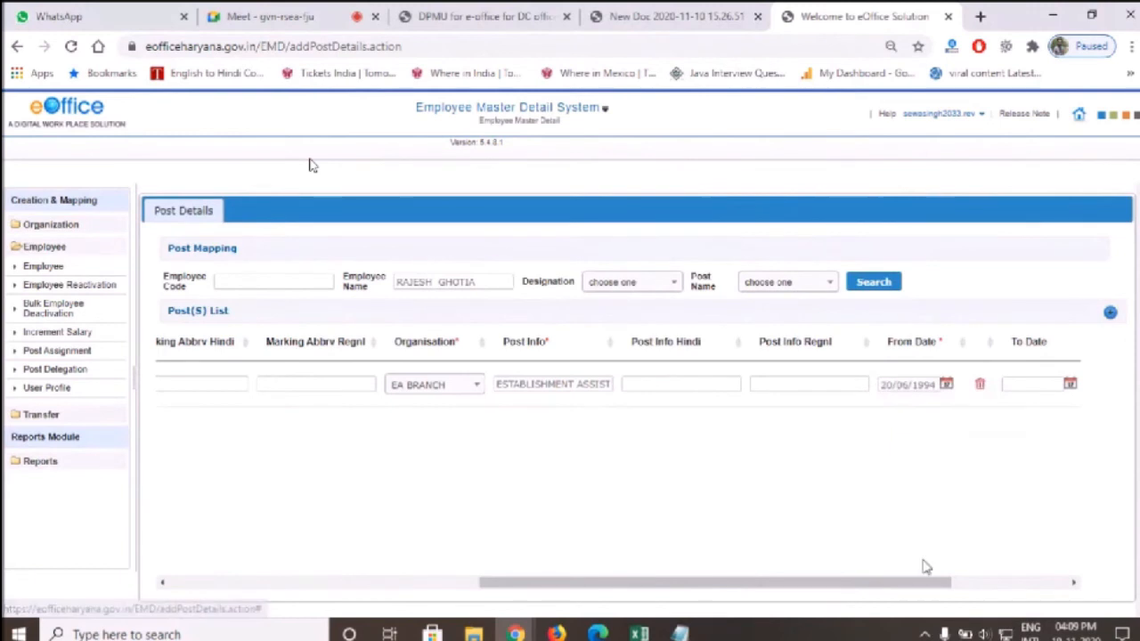
Mark the assistant's post as Primary and save the mapping
left_click(994, 582)
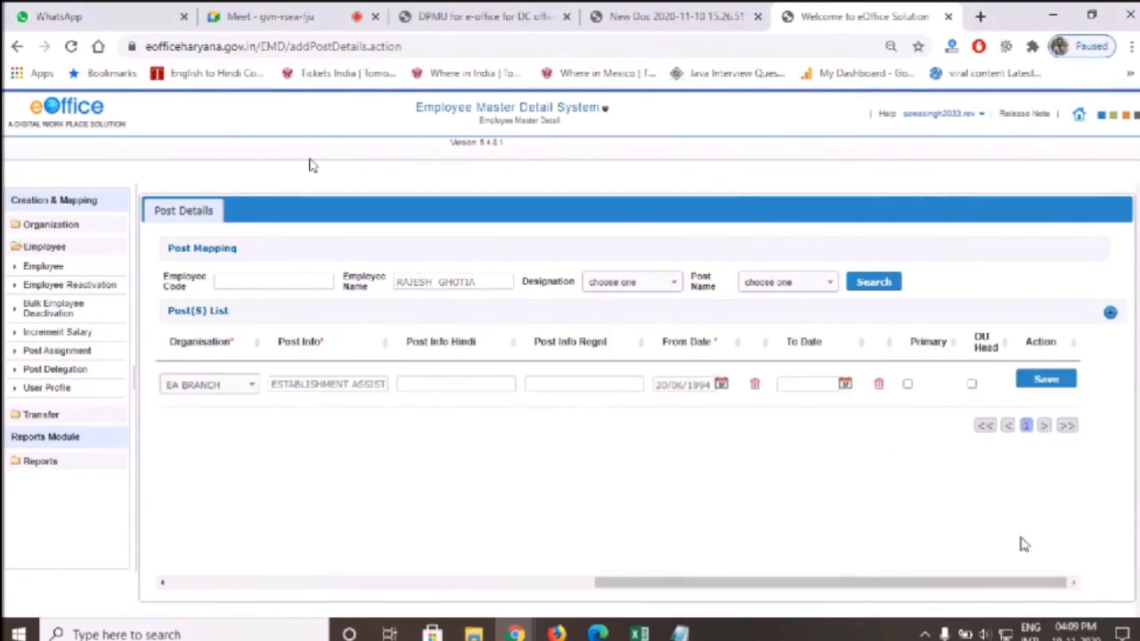
left_click(908, 384)
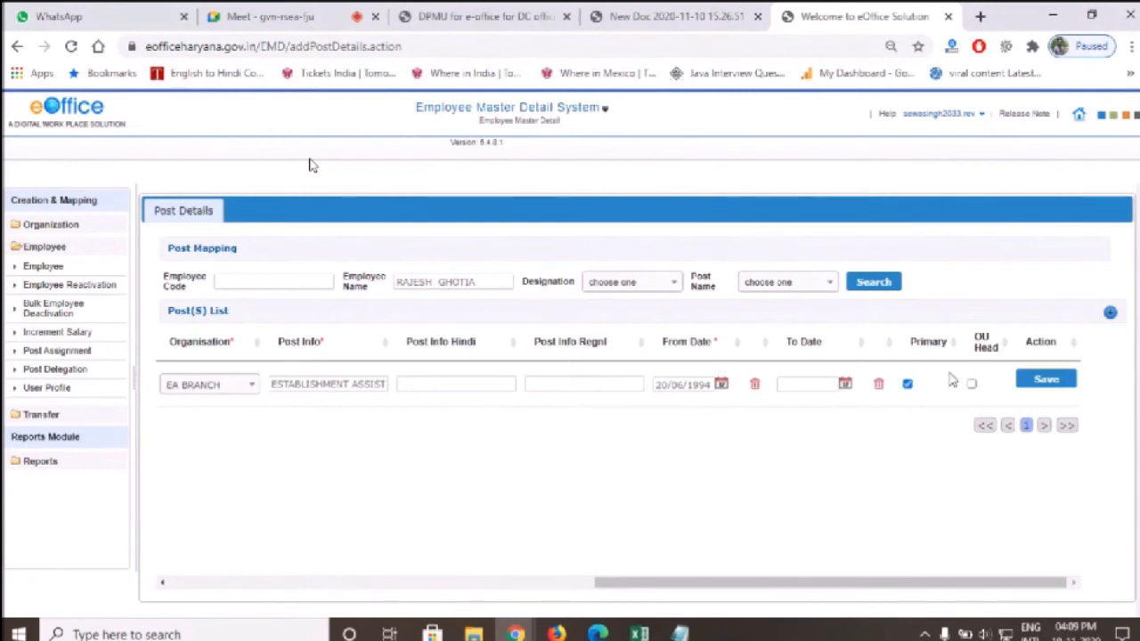
left_click(1053, 379)
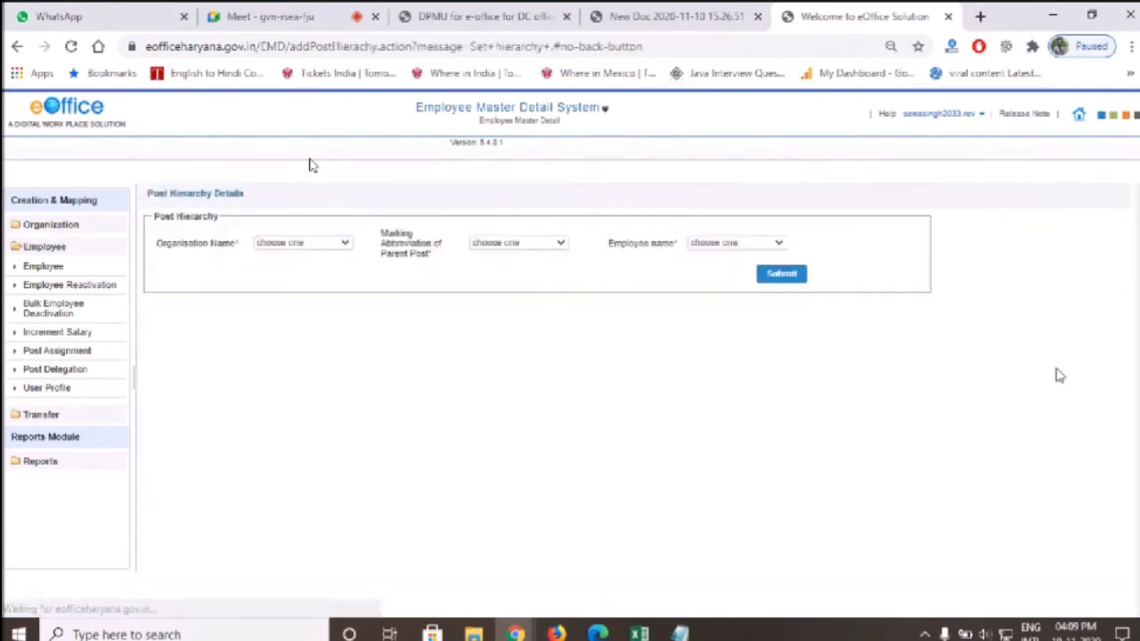
Submit a hierarchy with Superintendent DC Office Hisar, parent post SUPDT(SS), and the superintendent as employee
left_click(298, 244)
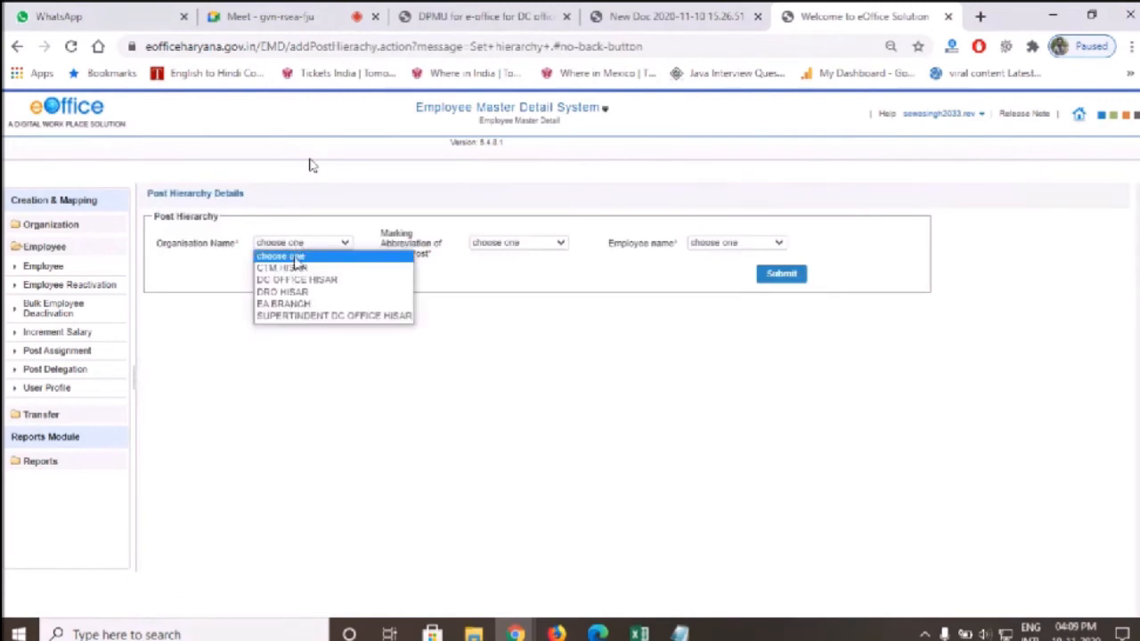
left_click(360, 322)
left_click(511, 245)
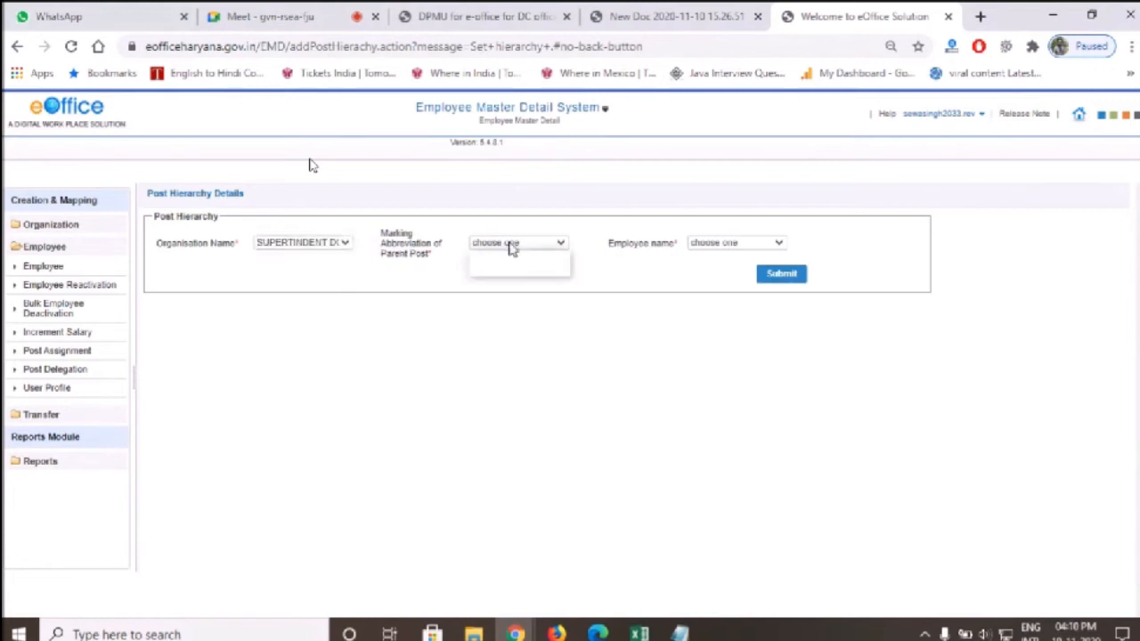
left_click_drag(159, 219, 223, 217)
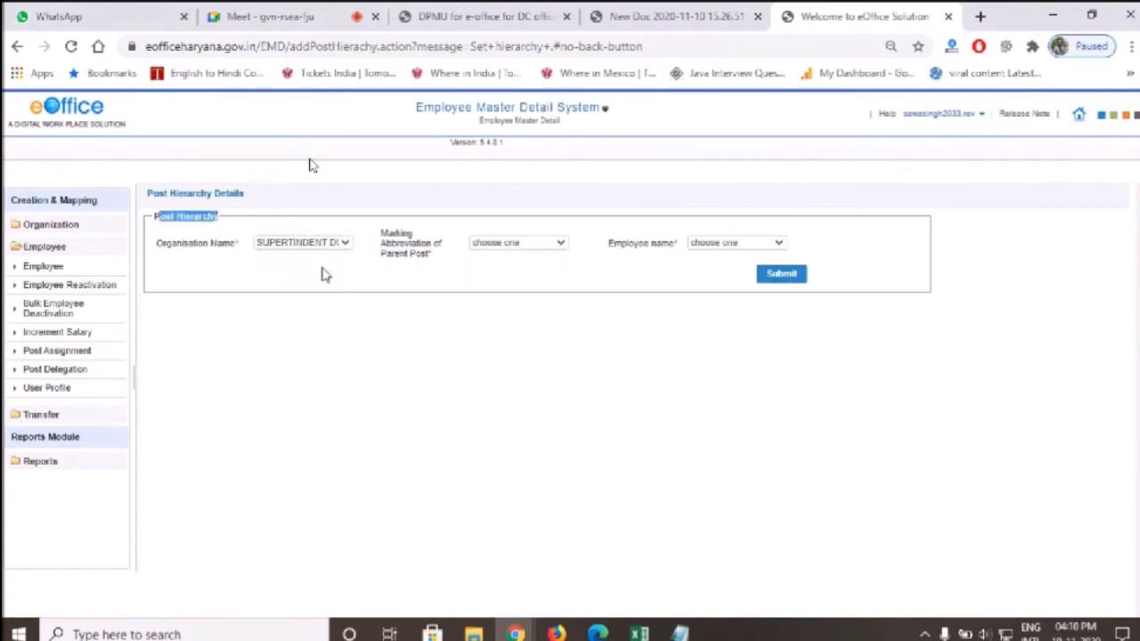
left_click(496, 244)
left_click(502, 268)
left_click(736, 242)
left_click(726, 267)
left_click(784, 274)
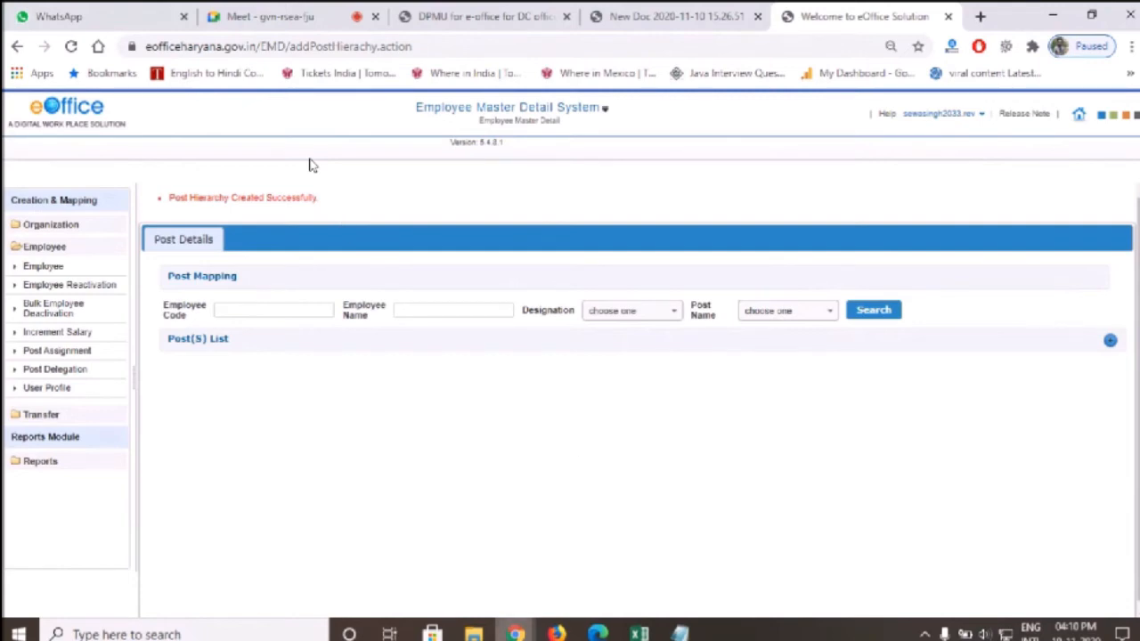
left_click(638, 633)
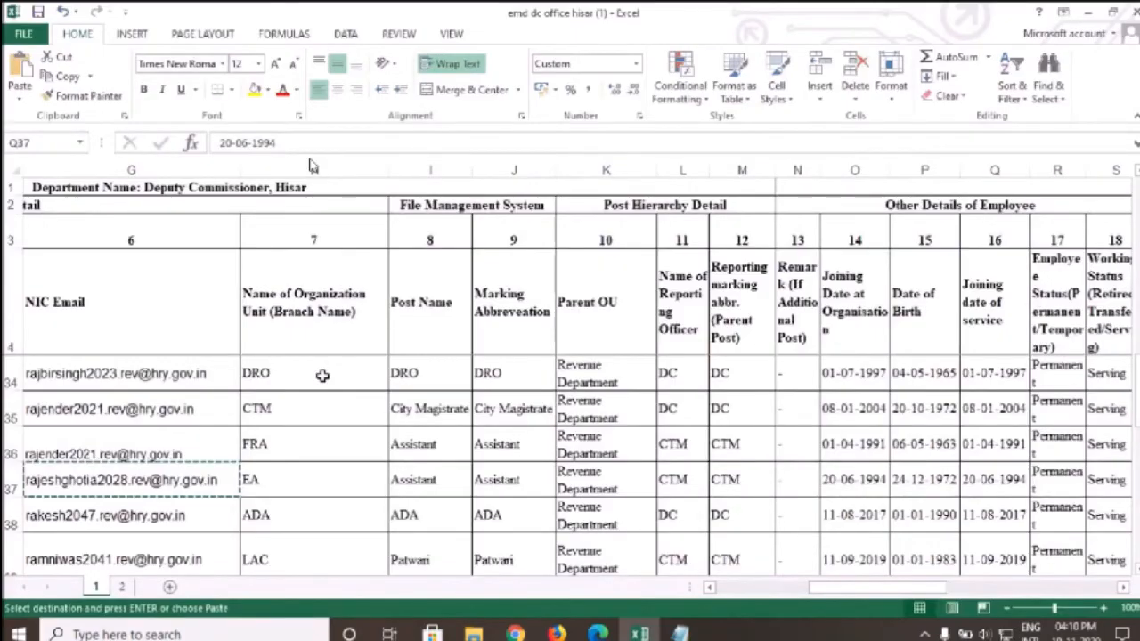
Search the staff sheet for SEW to jump to the employee's row
left_click(87, 414)
scroll(195, 408, "up", 10)
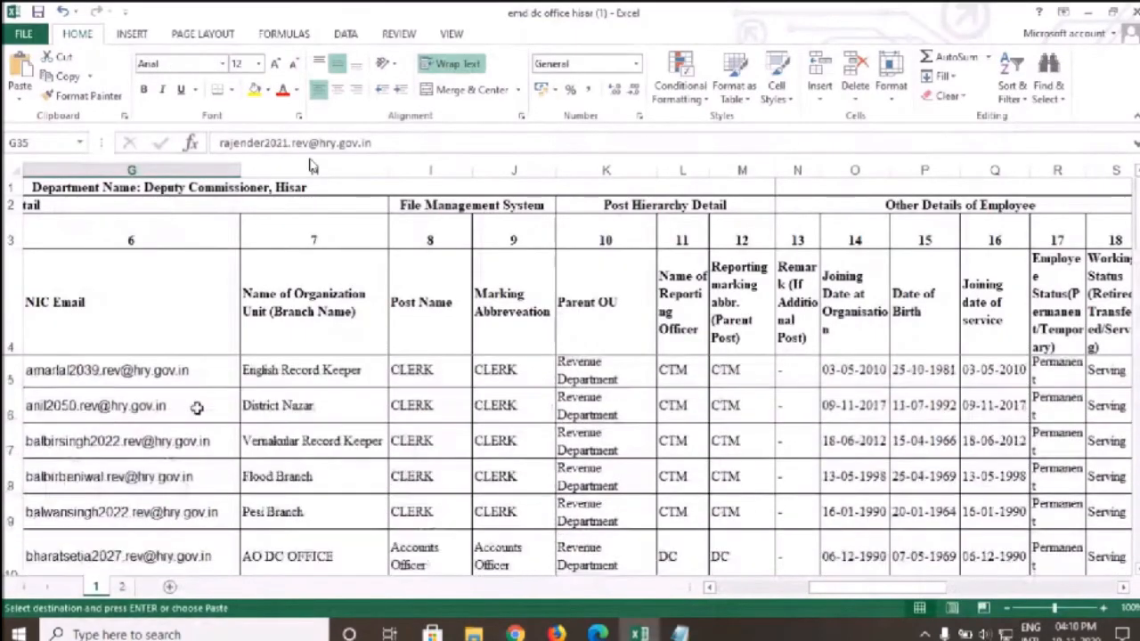
key("ctrl+f")
type("SEWA")
key("Return")
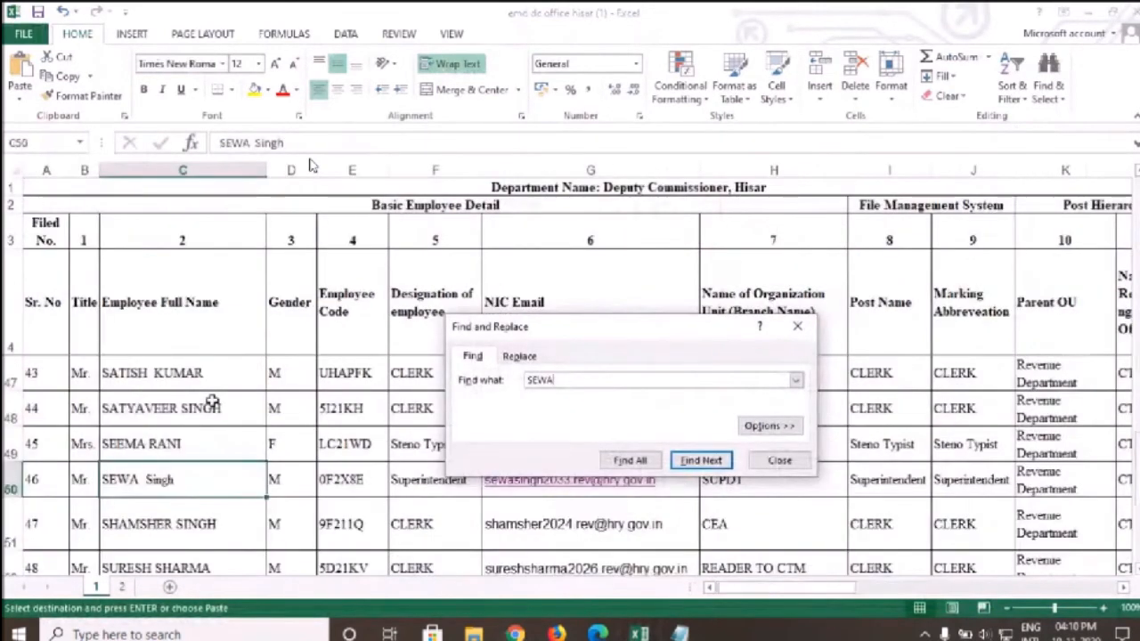
left_click(798, 332)
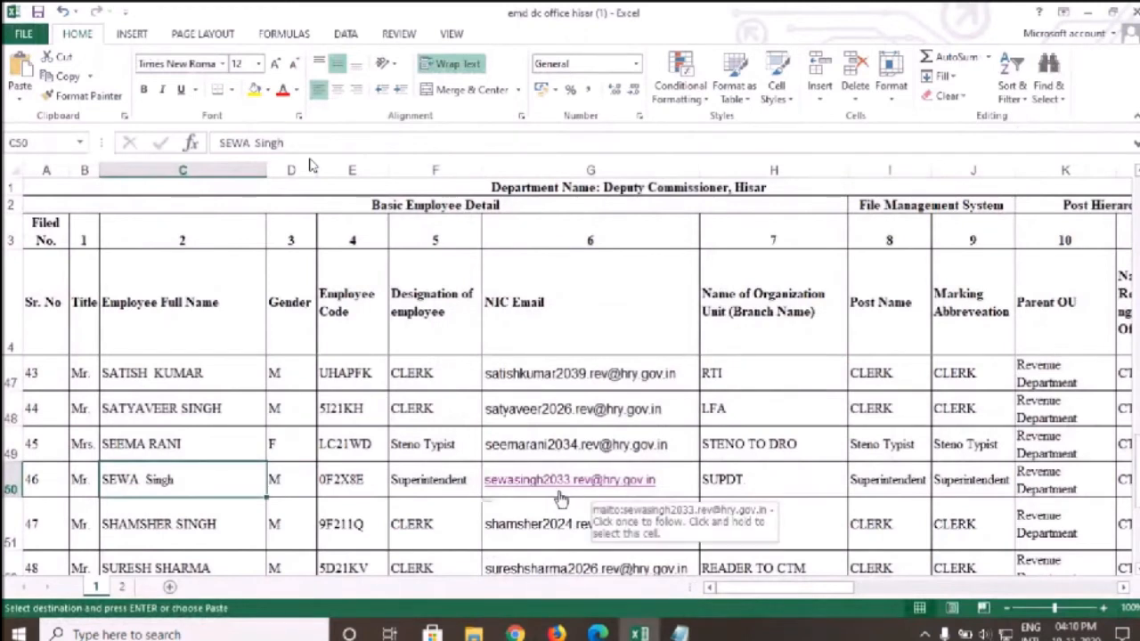
Copy the employee's NIC email from cell G50 and return to the eOffice browser
left_click(714, 481)
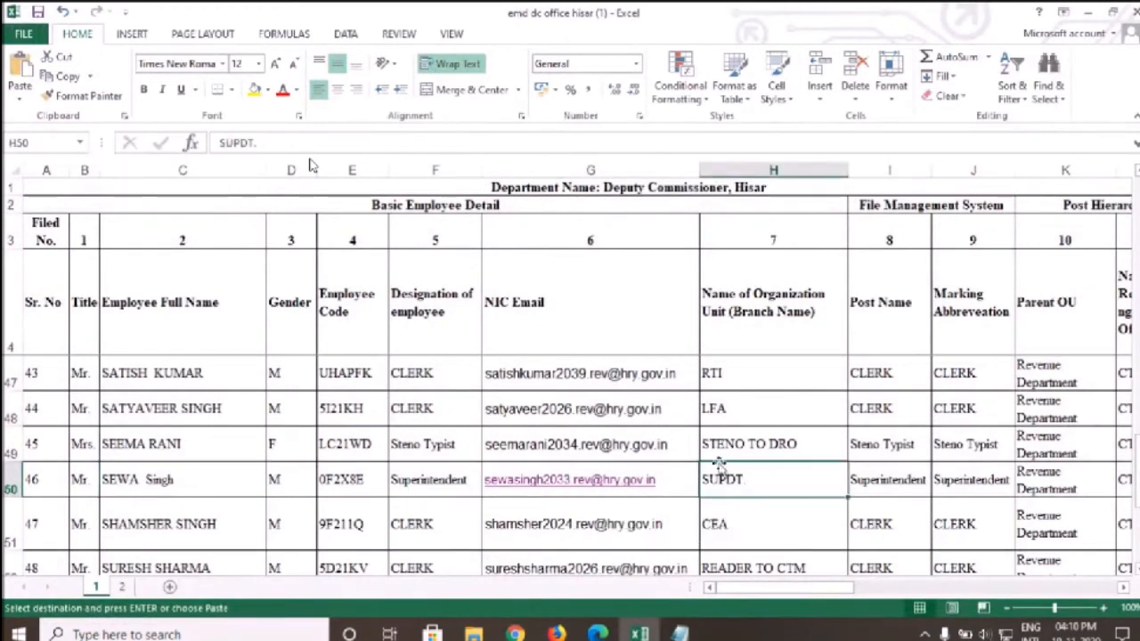
key("Left")
key("ctrl+c")
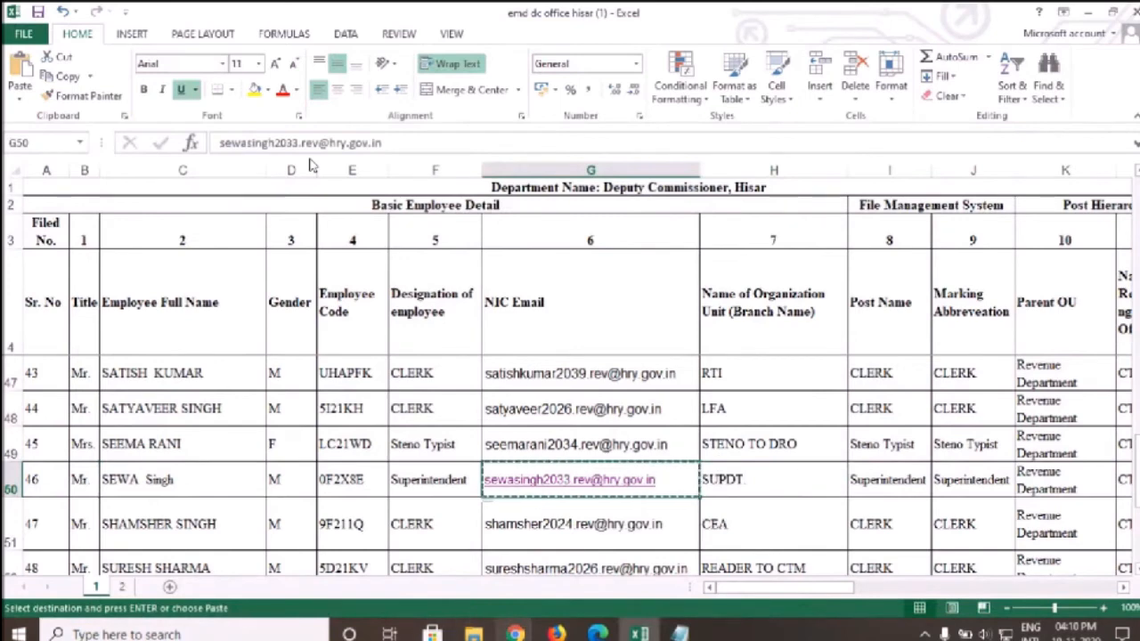
mouse_move(513, 631)
left_click(479, 560)
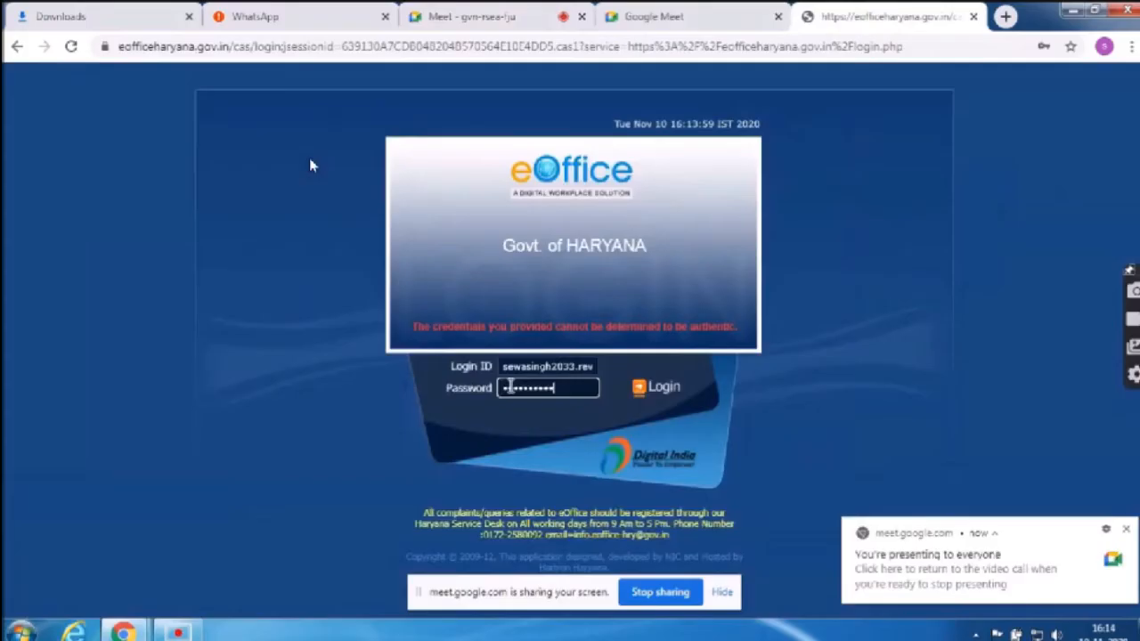
Log in, open Employee Master Detail, and reach the Organization > Organization Unit search page
left_click(663, 392)
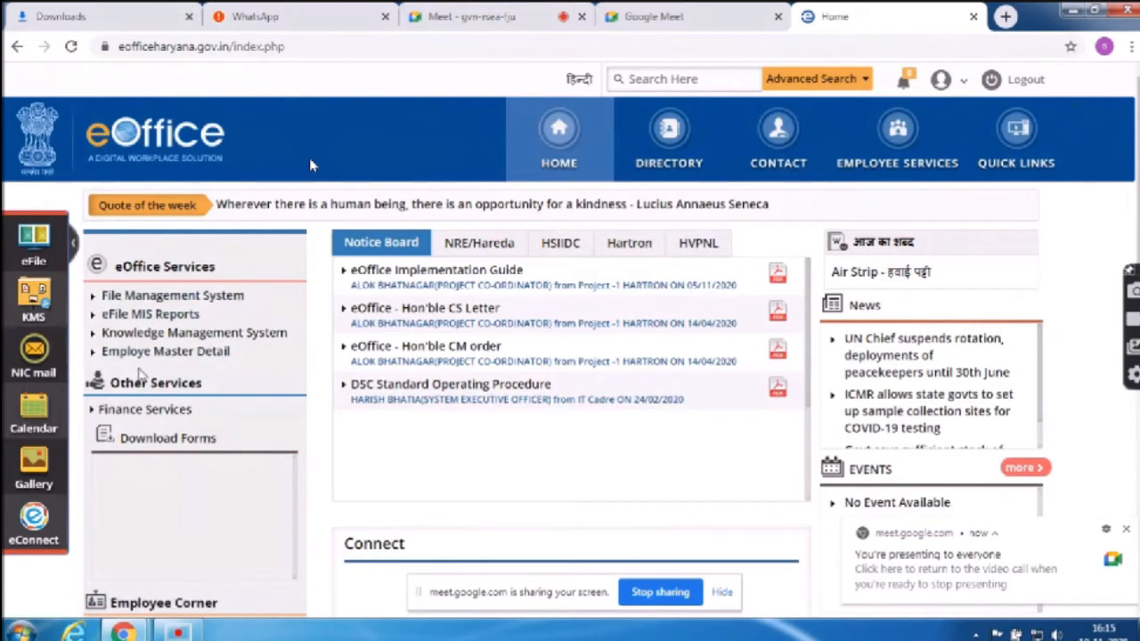
left_click(139, 354)
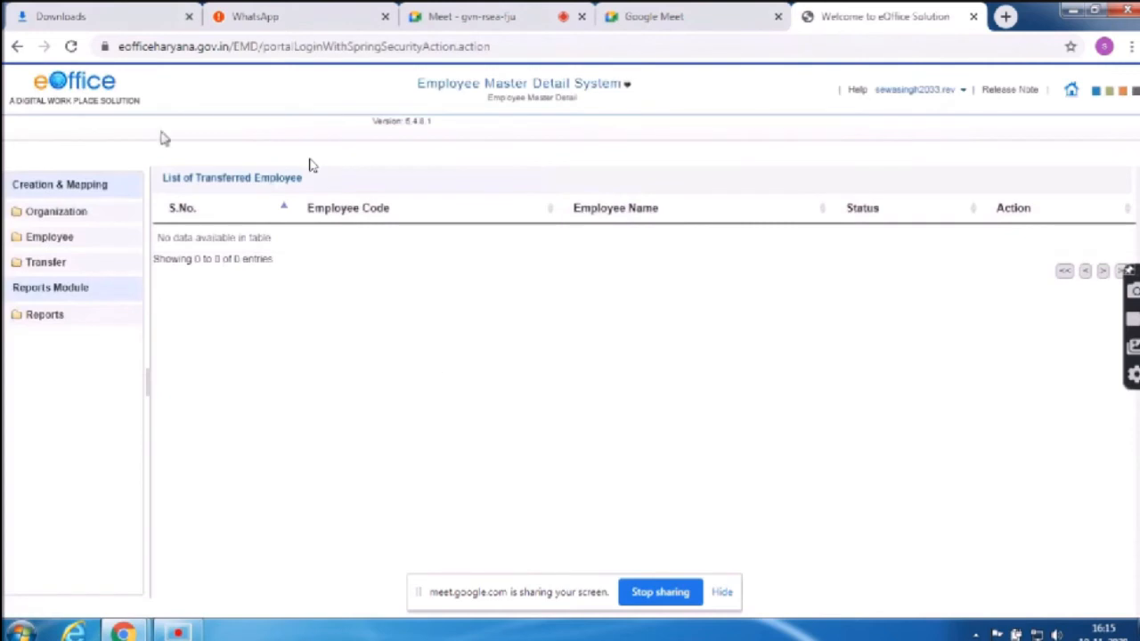
left_click(46, 241)
left_click(44, 215)
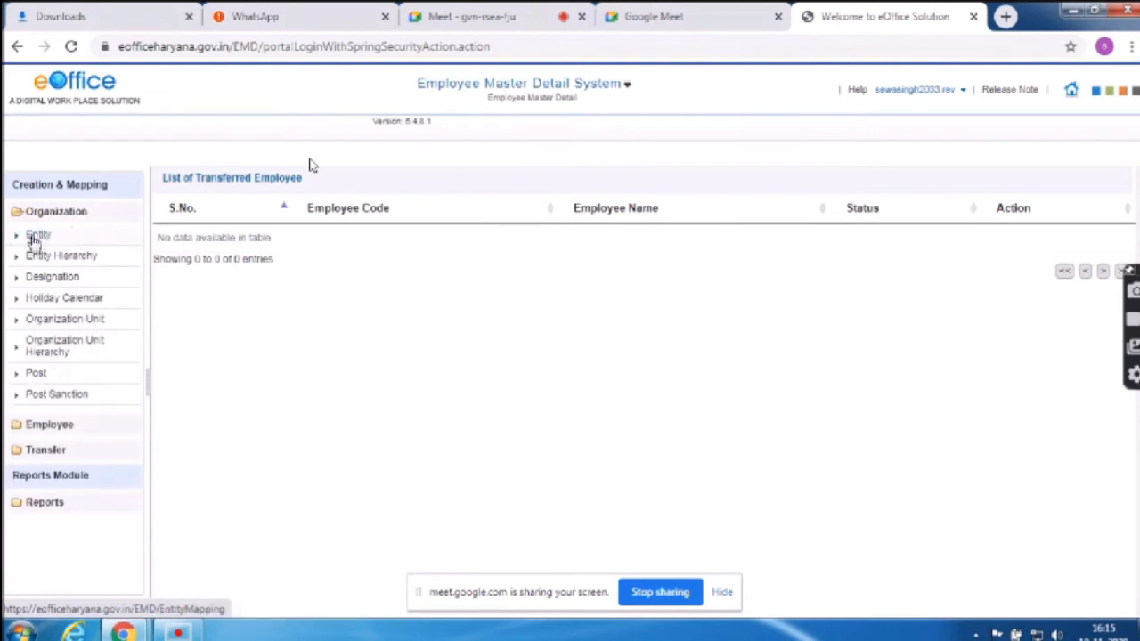
left_click(35, 236)
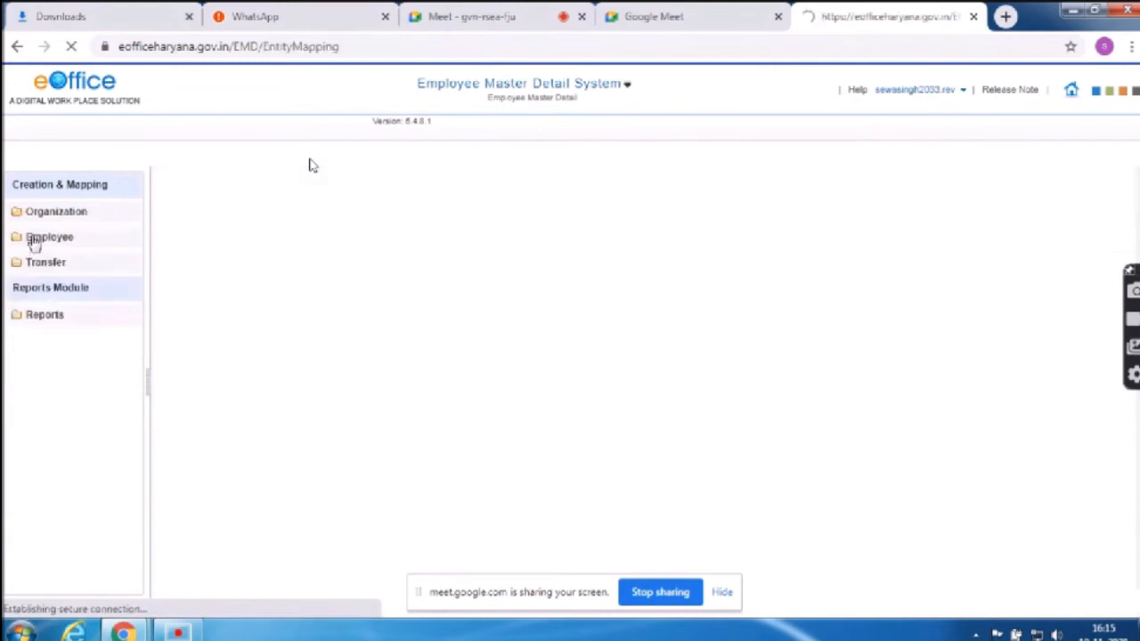
left_click(55, 216)
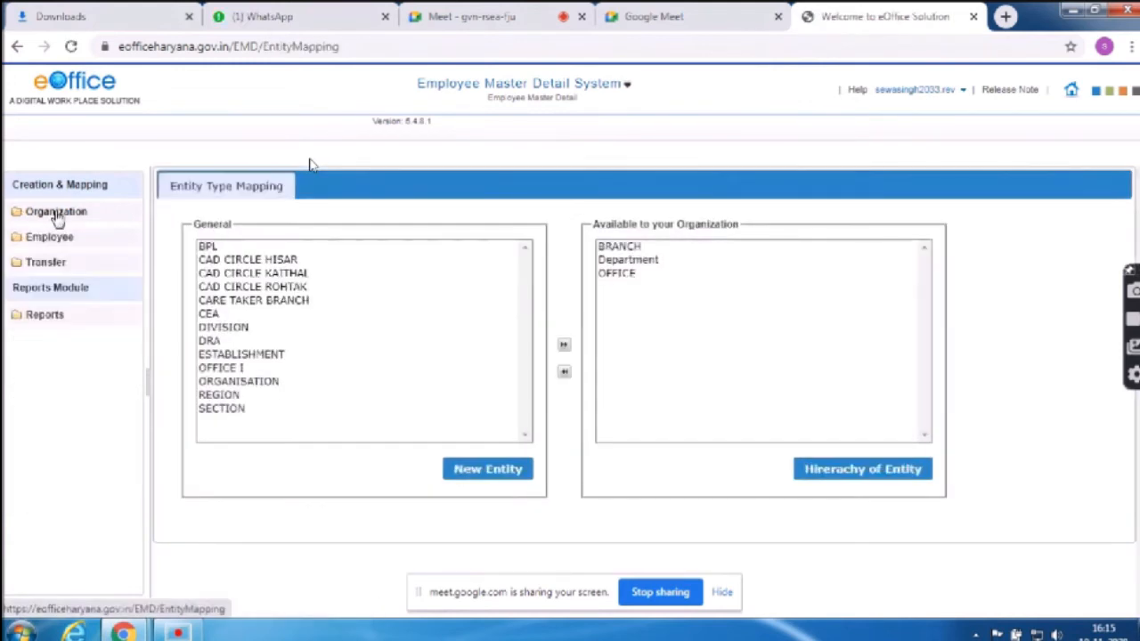
left_click(55, 216)
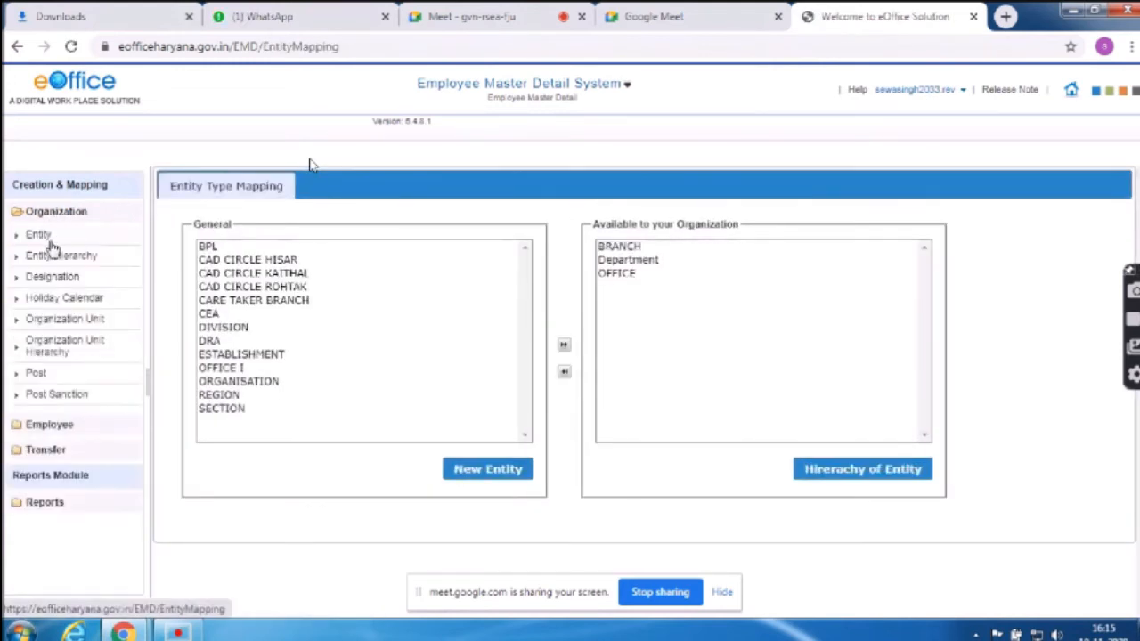
left_click(53, 323)
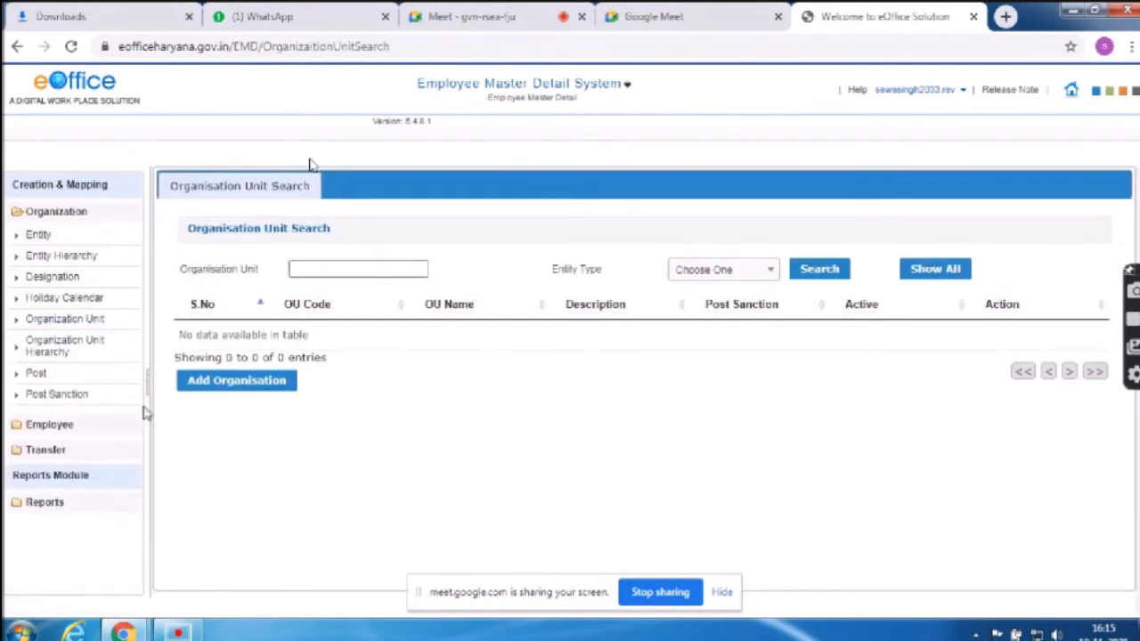
Begin a new organisation unit, entering its English and Hindi names and the code MA
left_click(255, 385)
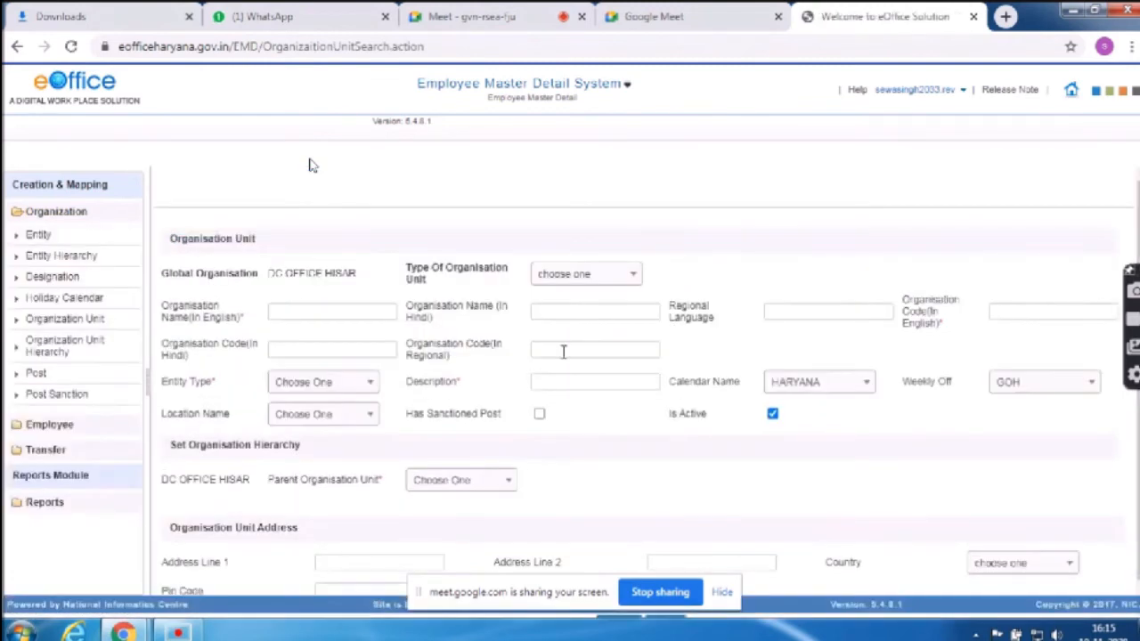
left_click(605, 276)
left_click(301, 309)
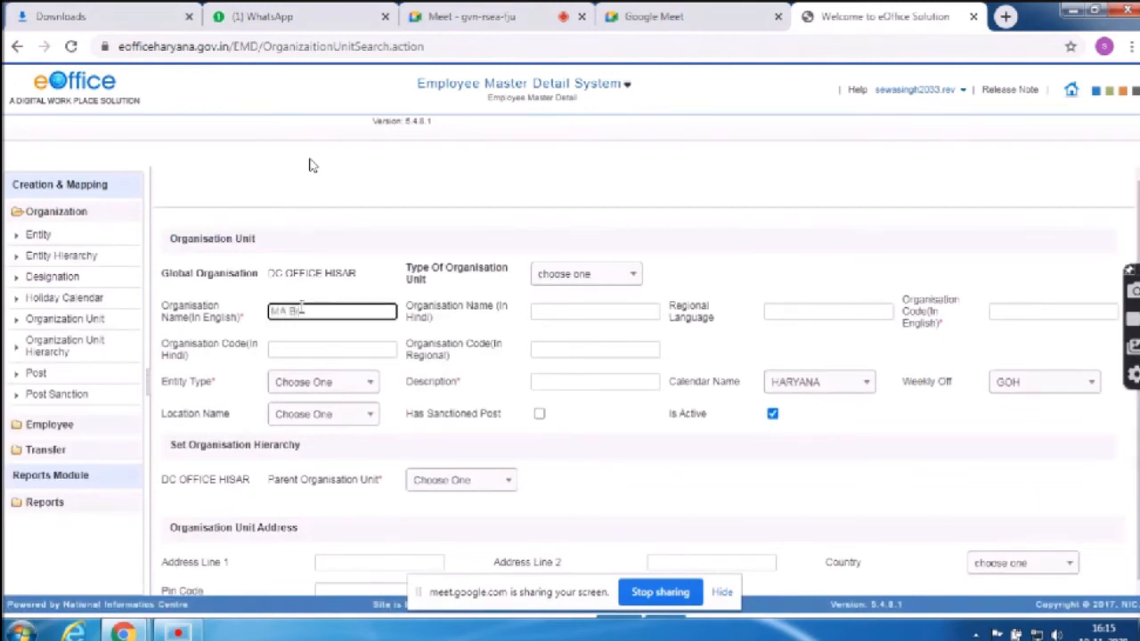
left_click(615, 316)
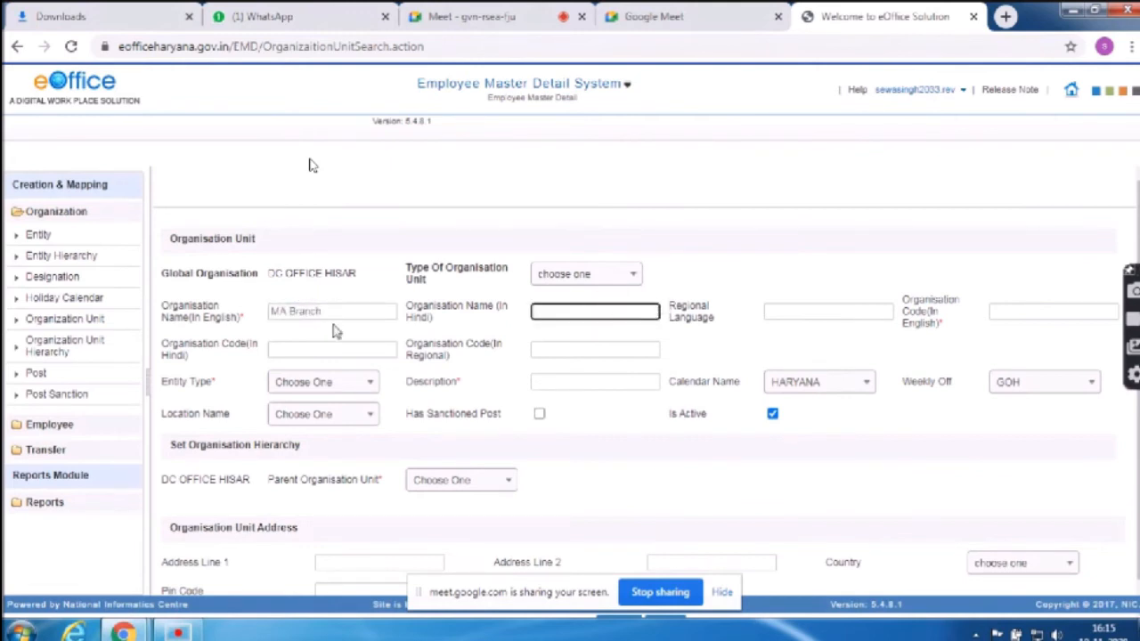
double_click(305, 311)
type("BRANCH")
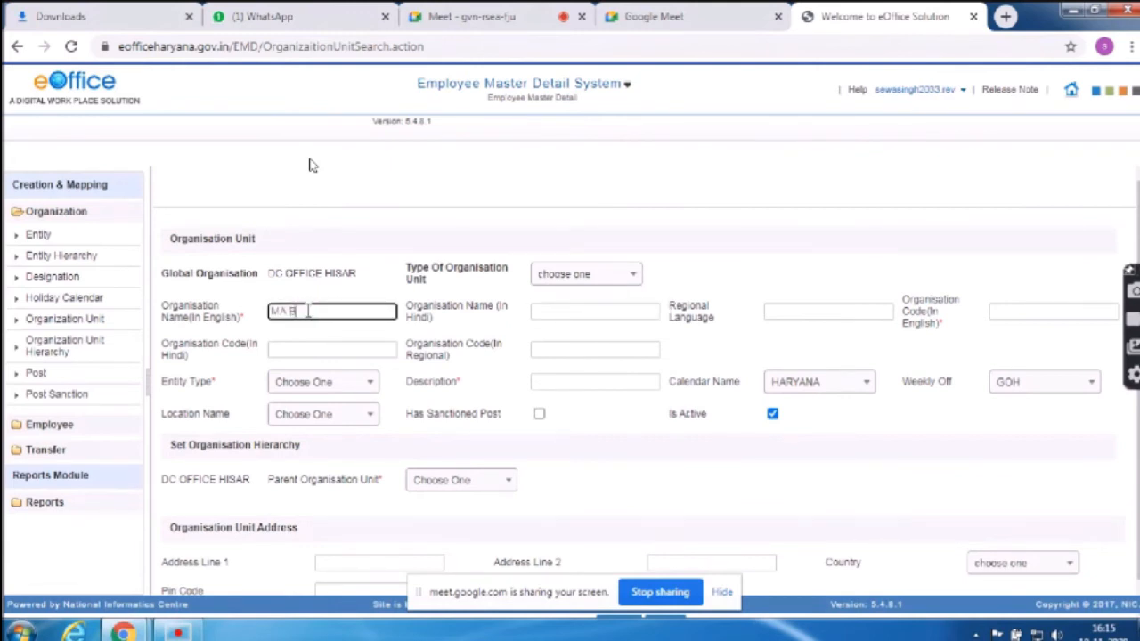
left_click(621, 274)
left_click(620, 274)
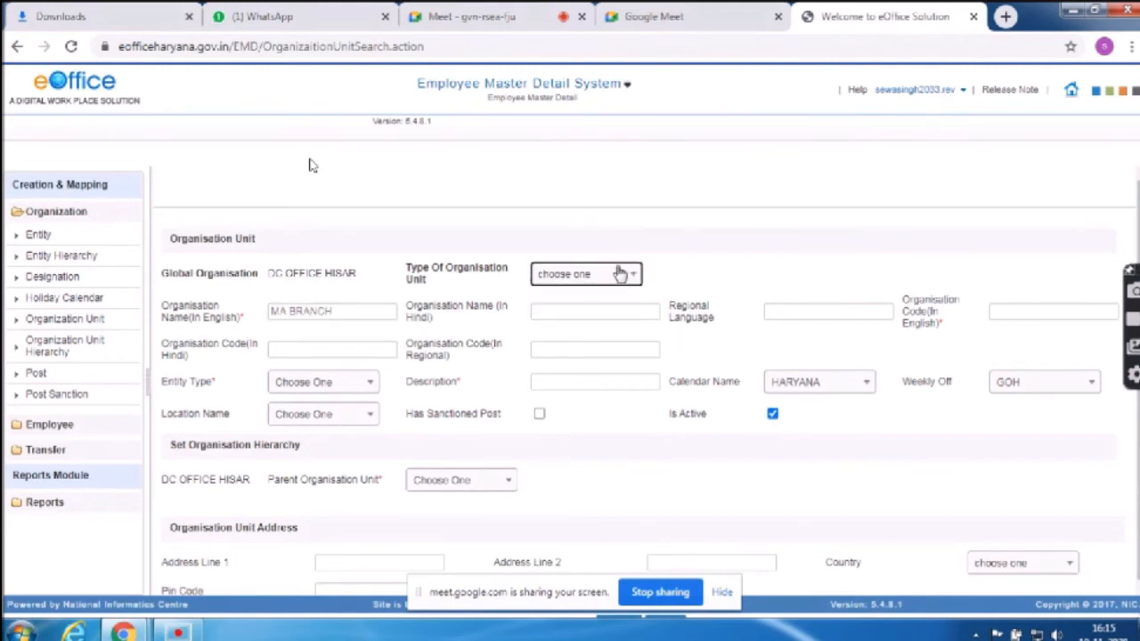
left_click(573, 316)
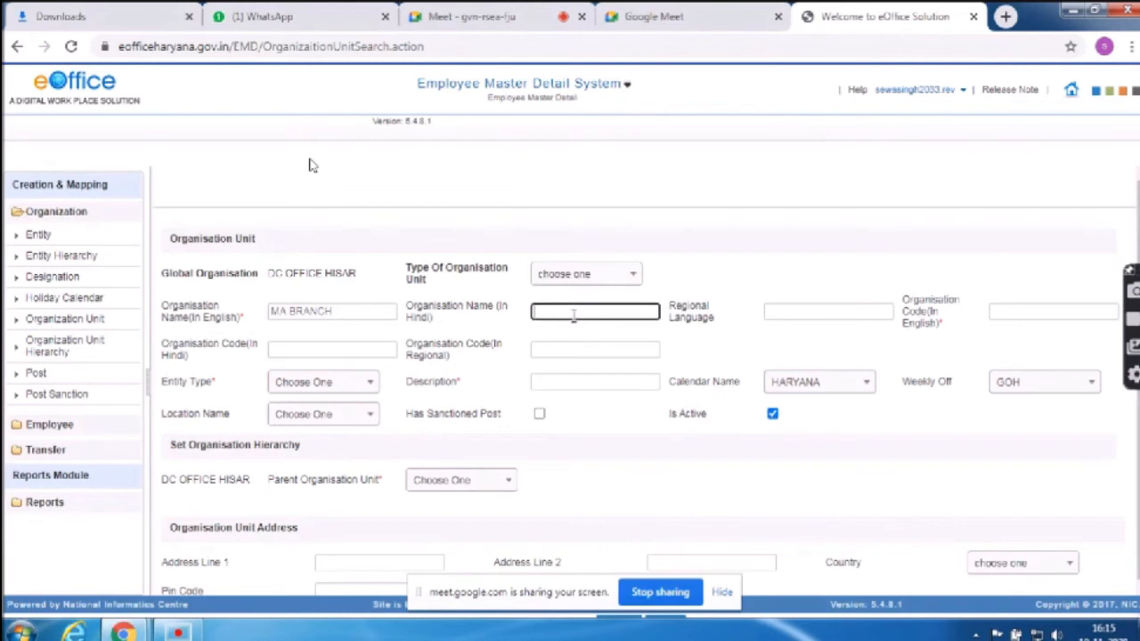
key("Tab")
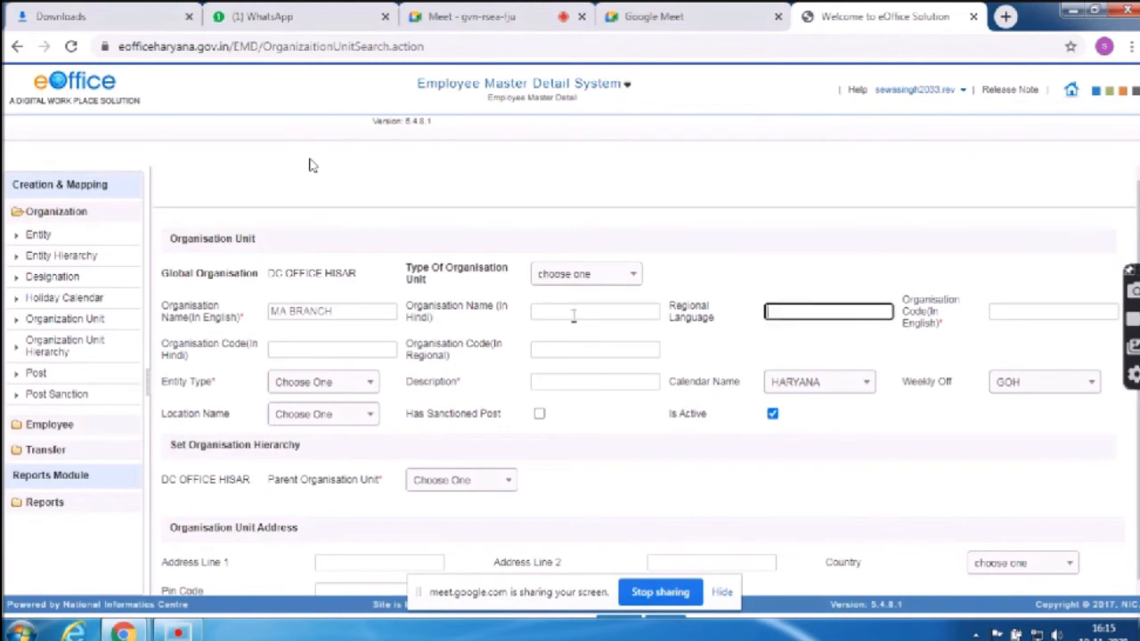
key("Tab")
key("Tab")
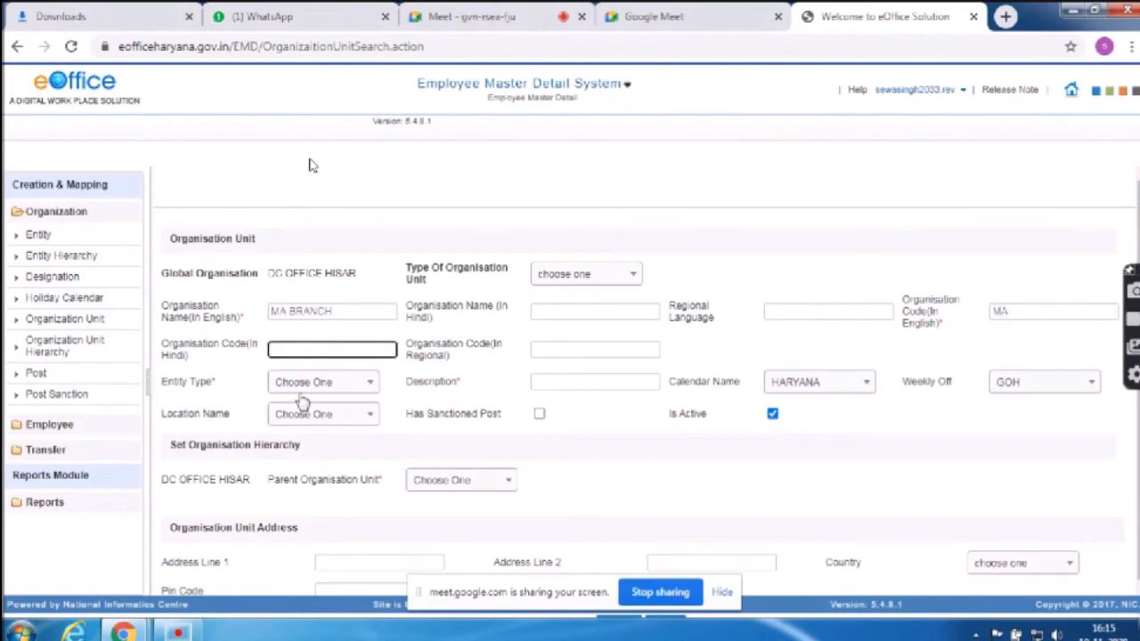
left_click(343, 383)
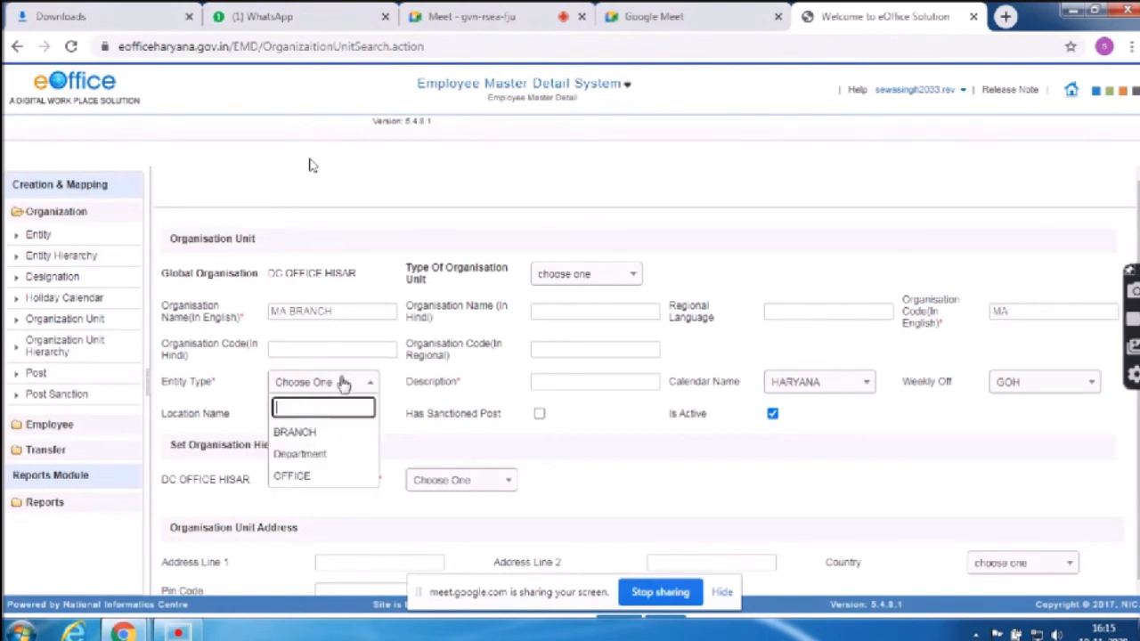
left_click(1067, 311)
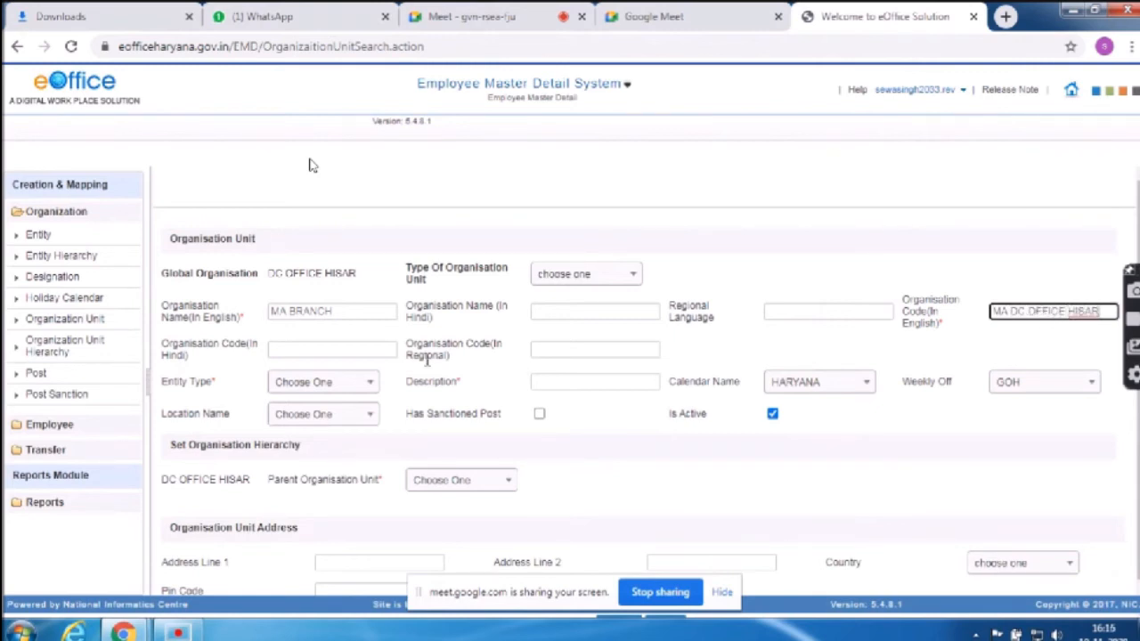
Set the unit's entity type to BRANCH and its location to HISAR
left_click(316, 383)
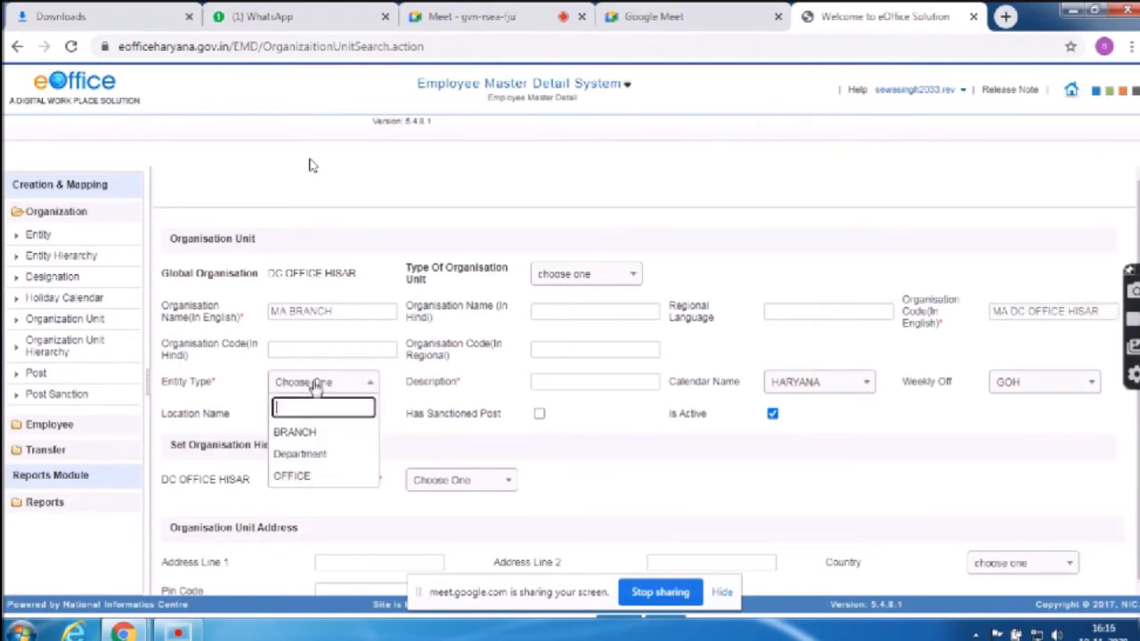
left_click(306, 438)
left_click(338, 419)
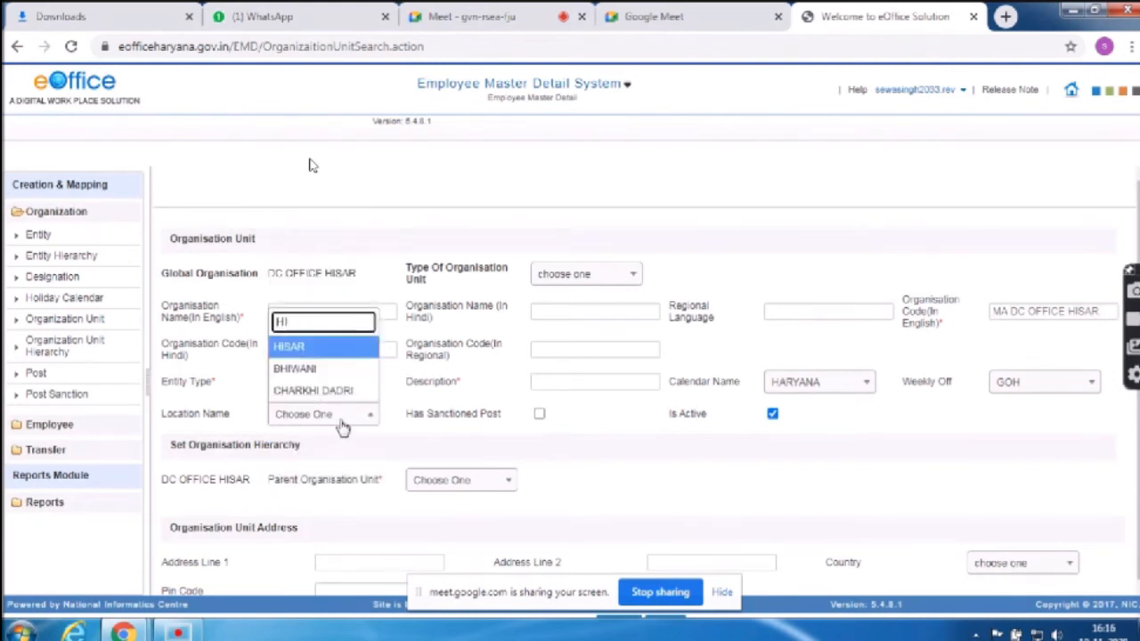
left_click(298, 346)
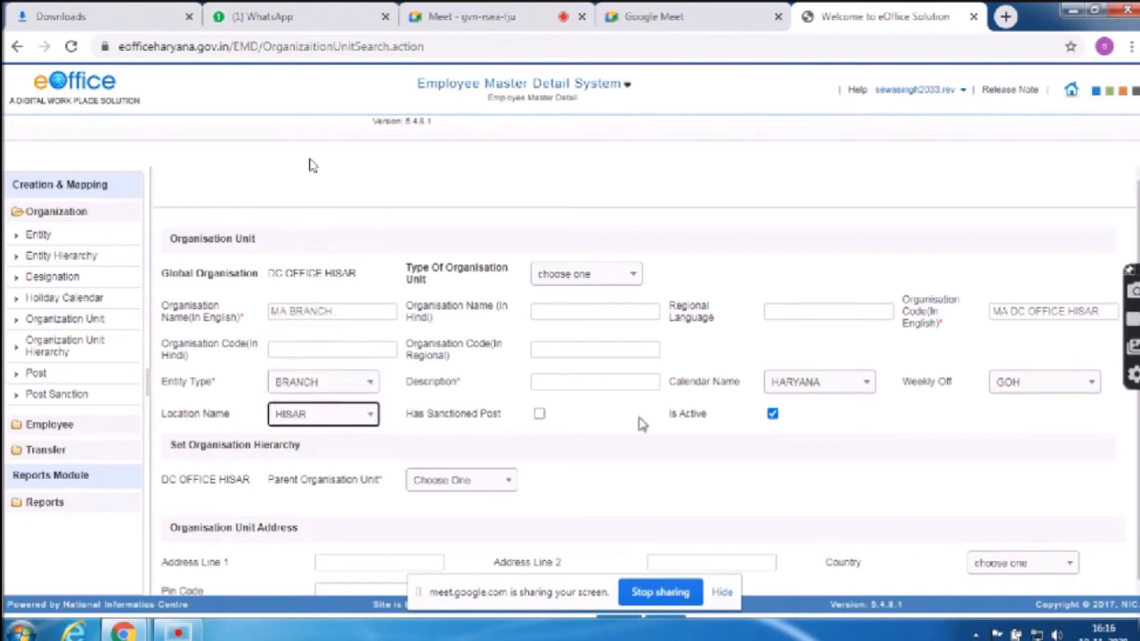
Replace the autofilled description with 'MA BRANCH'
left_click(585, 381)
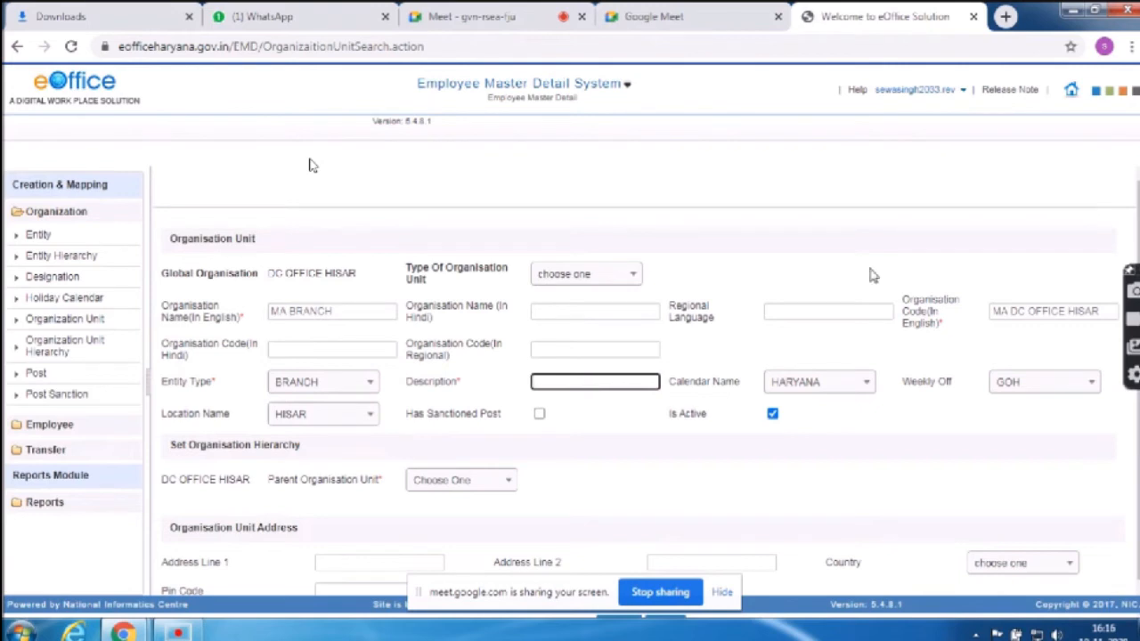
left_click(849, 311)
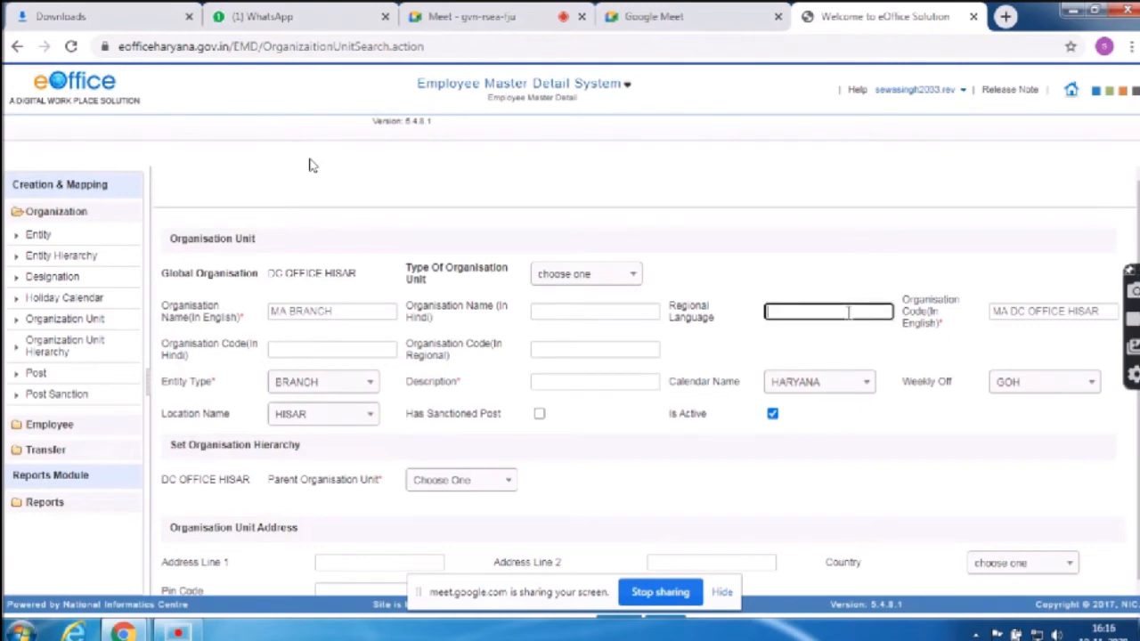
key("Tab")
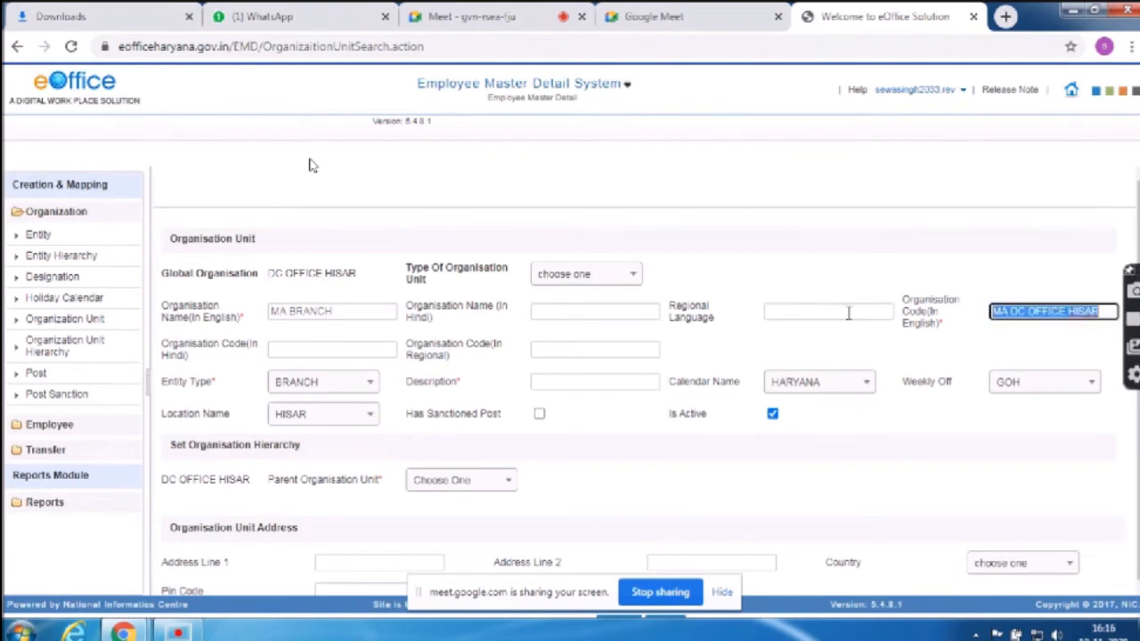
left_click(567, 382)
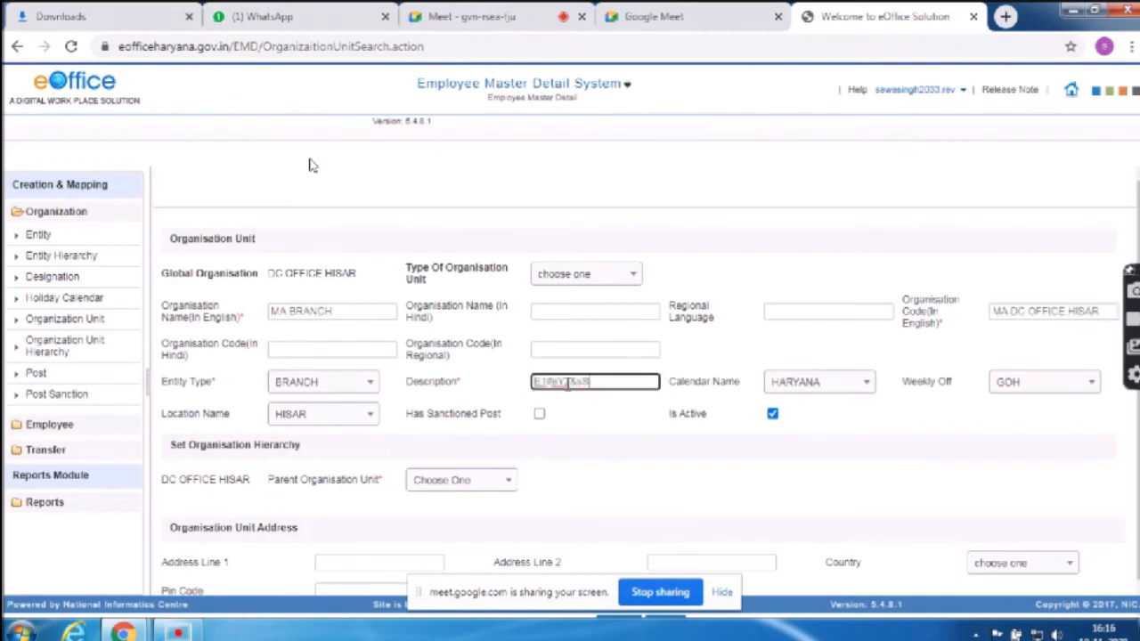
key("ctrl+z")
type("MA BRANCH")
key("Tab")
key("Tab")
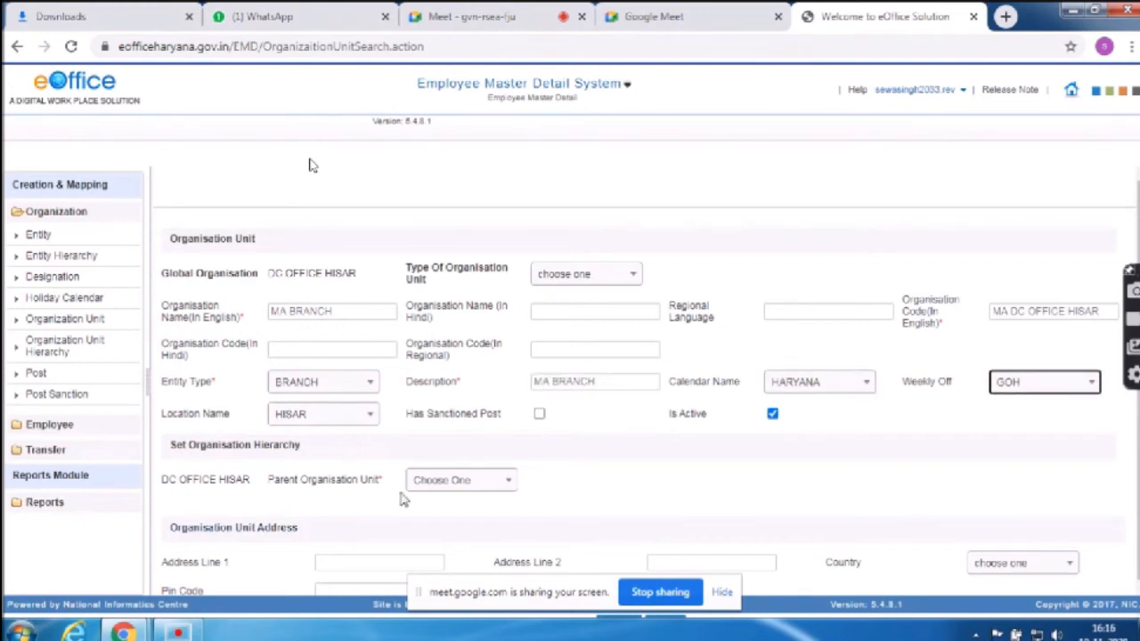
Set the parent unit to SUPERINTENDENT DC OFFICE HISAR and save the unit
left_click(461, 484)
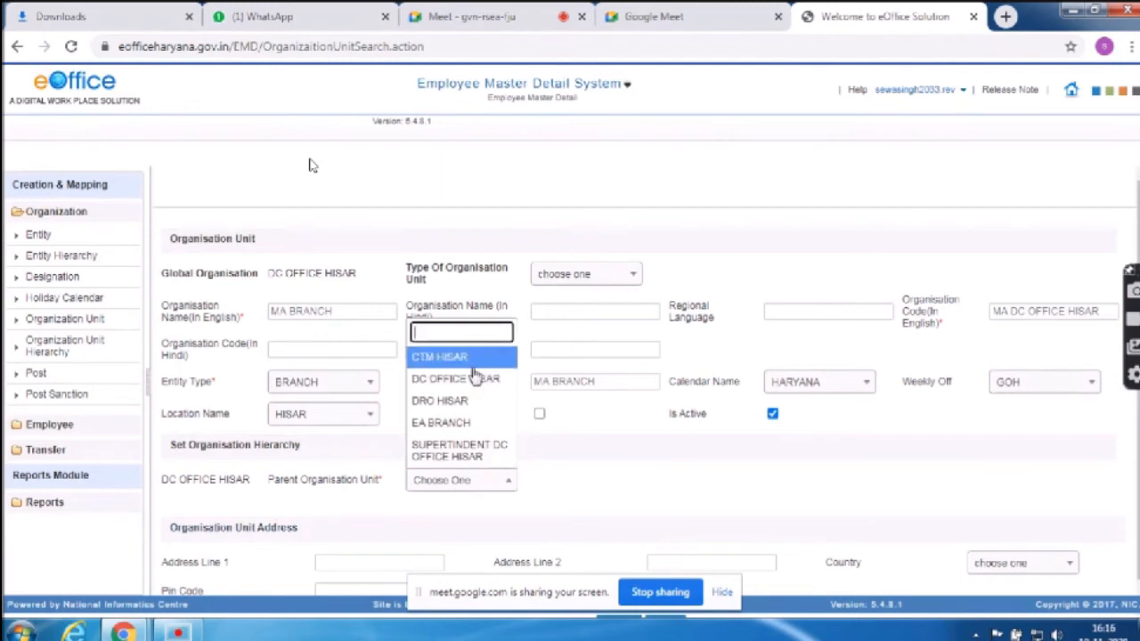
left_click(466, 450)
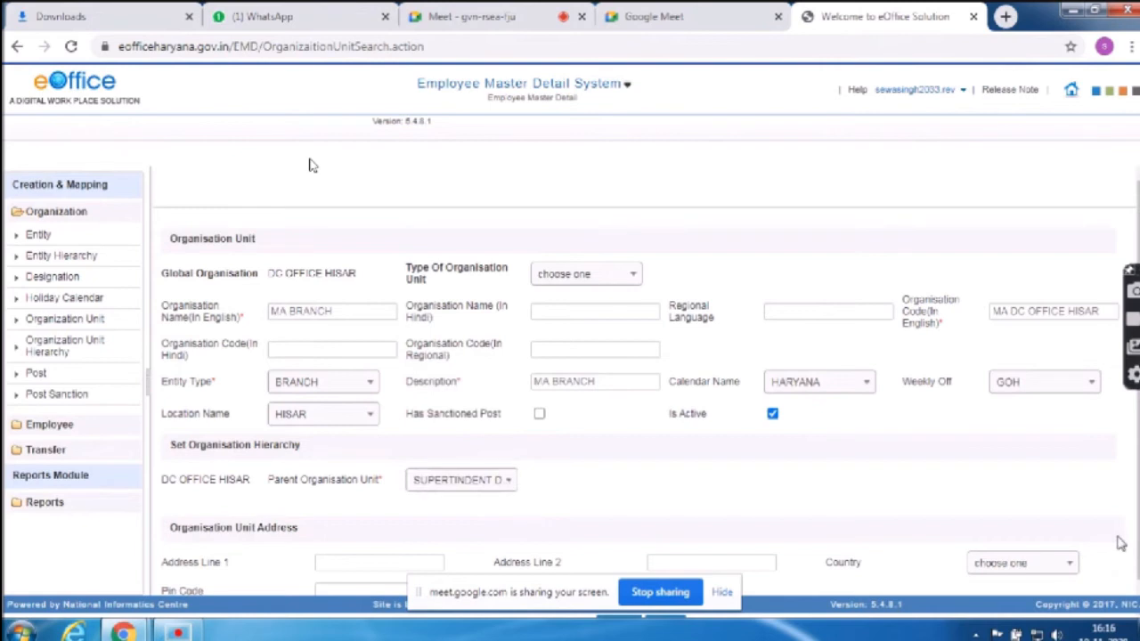
scroll(312, 165, "down", 1)
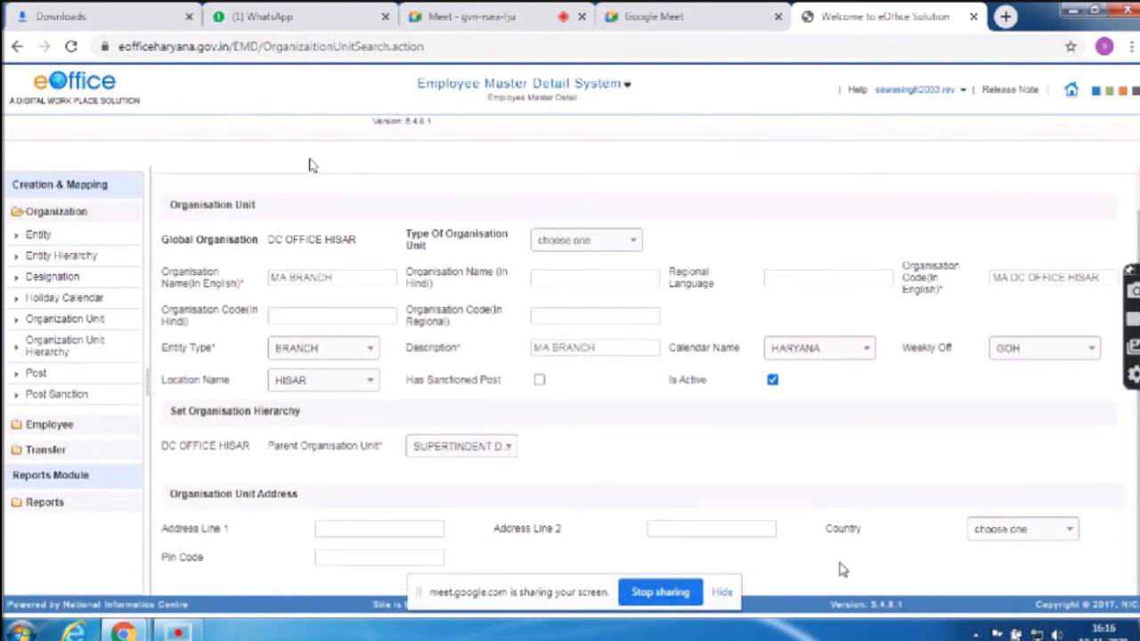
left_click(723, 593)
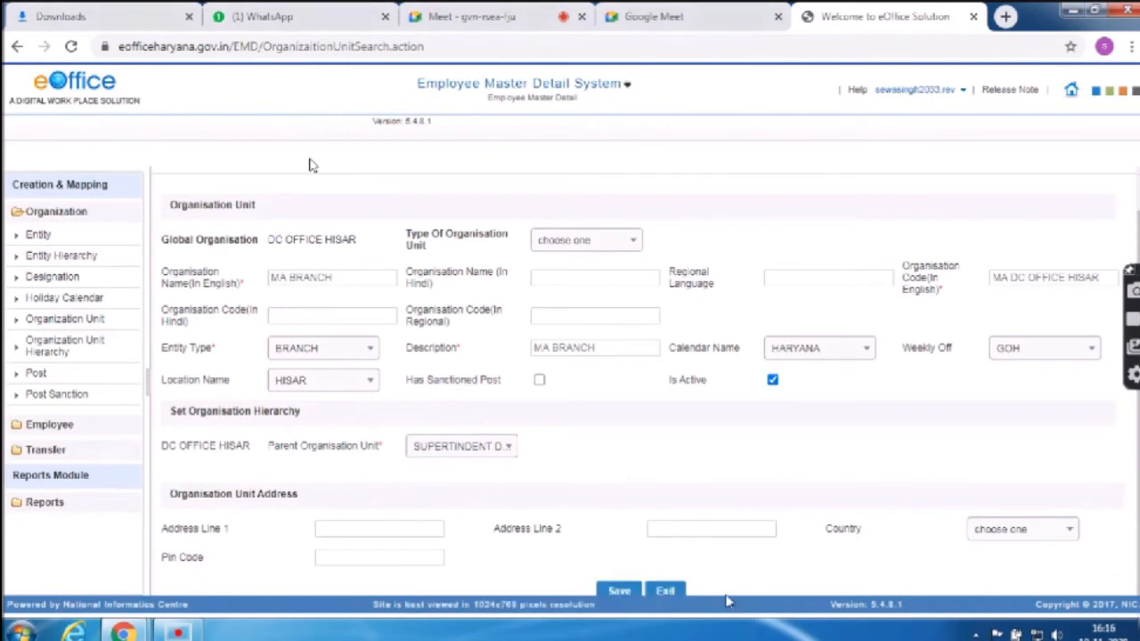
left_click(619, 592)
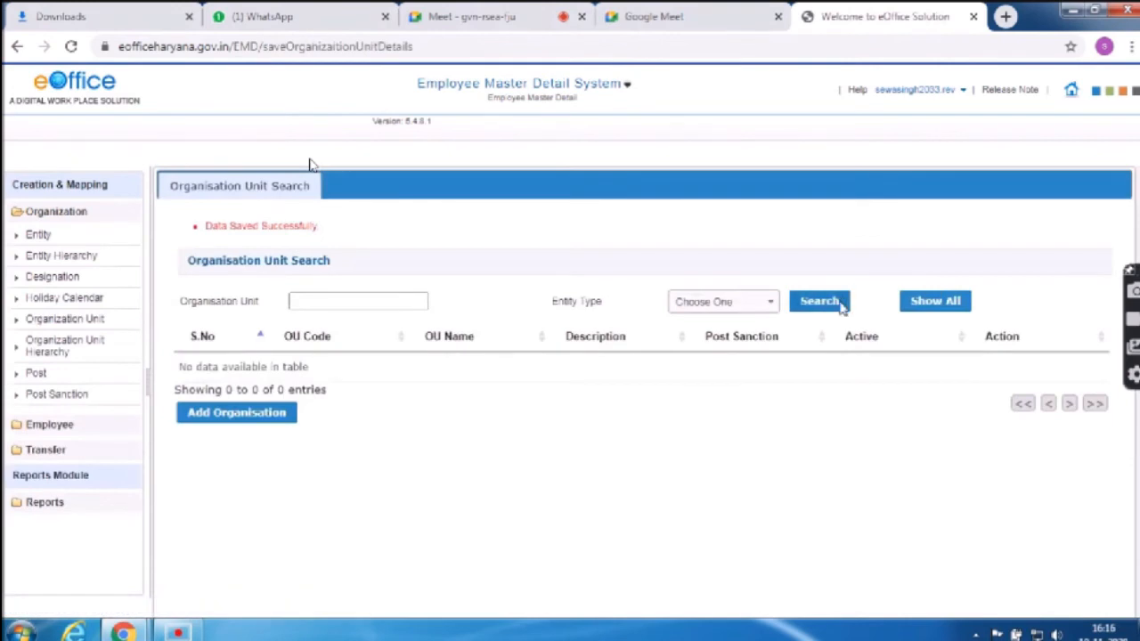
List all organisation units to confirm MA BRANCH, then go to Designation mapping
left_click(939, 303)
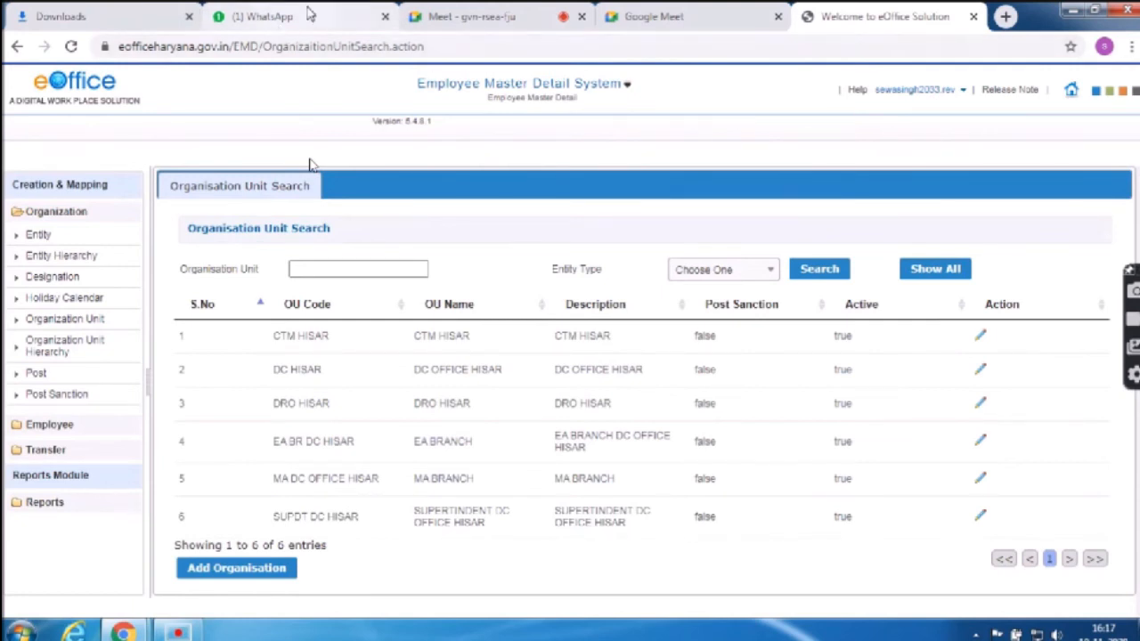
left_click(53, 277)
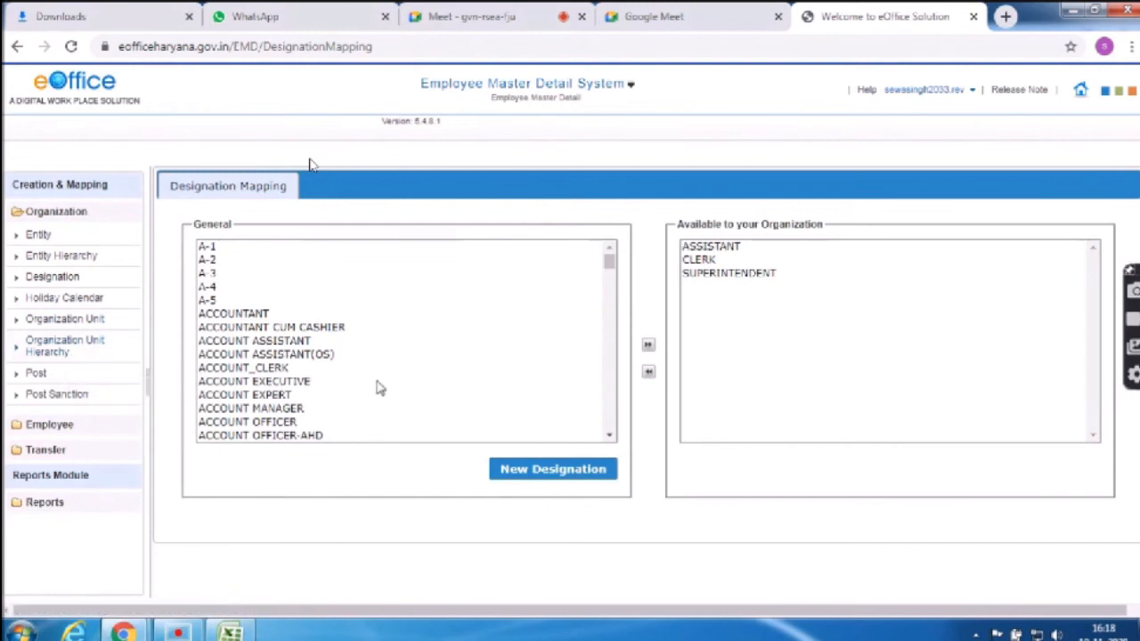
Browse the General post list's M entries in Post Mapping, then start a New Post
left_click(39, 380)
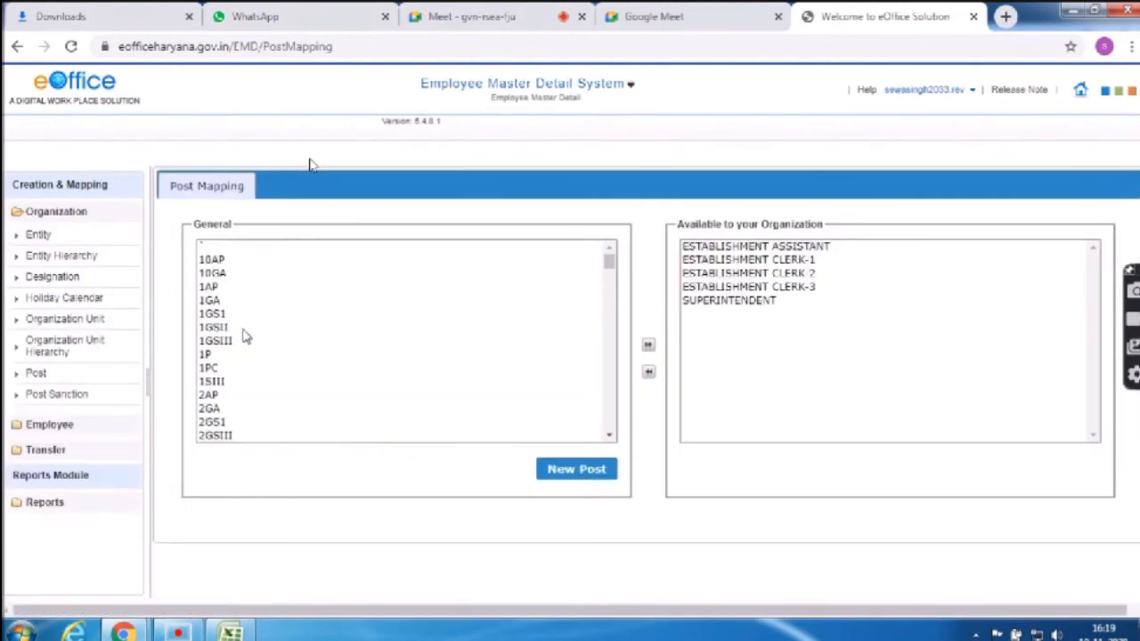
left_click(256, 329)
key("m")
key("Down")
key("Down")
key("Down")
key("Down")
key("Down")
key("Down")
key("Down")
key("Down")
key("Down")
key("Down")
key("Down")
key("Down")
key("Down")
key("Down")
key("Down")
key("Down")
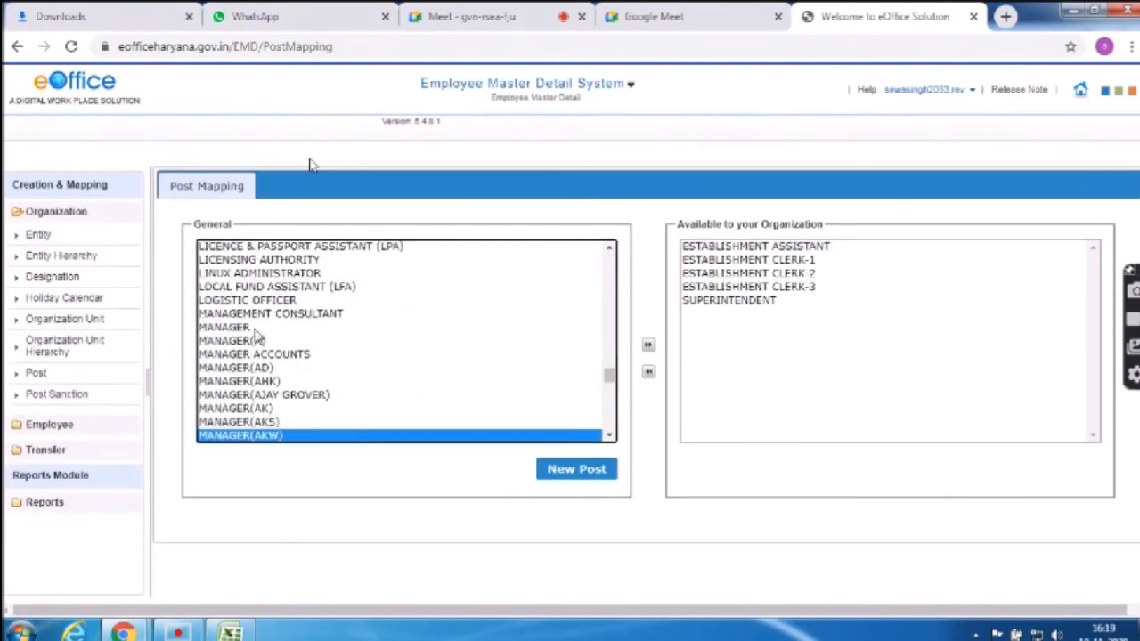
key("Down")
key("Down")
key("Down")
key("Down")
key("Down")
key("Down")
key("Down")
key("Down")
key("Down")
key("Down")
key("Down")
key("Down")
key("Down")
key("Down")
key("Down")
key("Down")
key("Down")
key("Down")
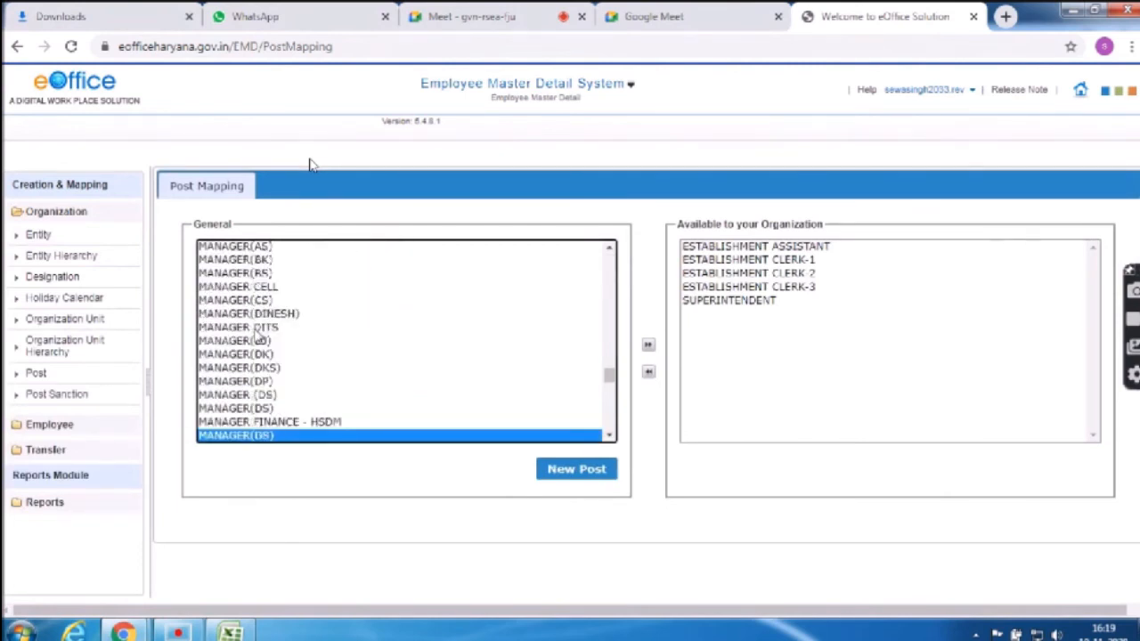
key("Down")
key("Down")
key("Down")
key("Down")
key("Down")
key("Down")
key("Down")
key("Down")
key("Down")
key("Down")
key("Down")
key("Down")
key("Down")
key("Down")
key("Down")
key("Down")
key("Down")
key("Down")
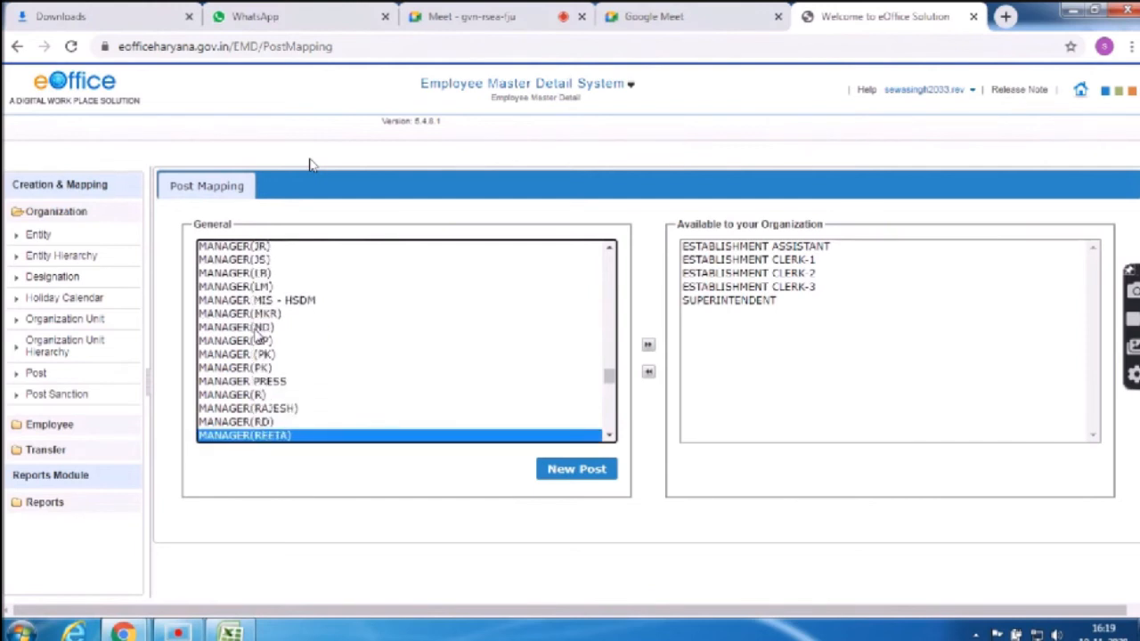
key("Down")
key("Down")
key("Down")
key("Down")
key("Down")
key("Down")
key("Down")
key("Down")
key("Down")
key("Down")
key("Down")
key("Down")
key("Down")
key("Down")
key("Down")
key("Down")
key("Down")
key("Down")
key("Down")
key("Down")
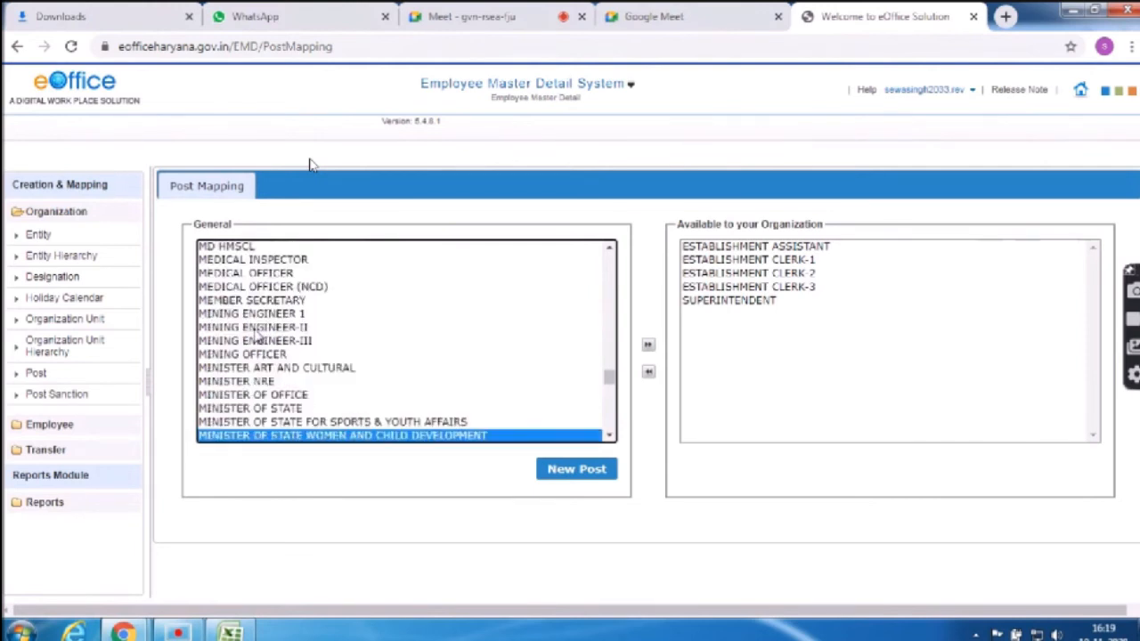
key("Up")
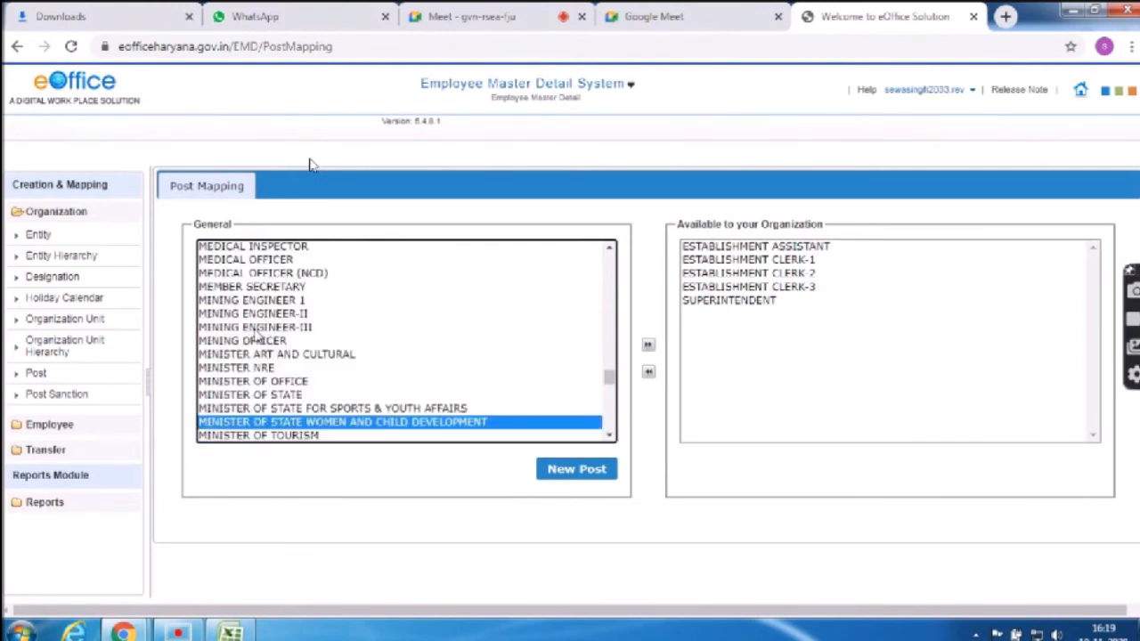
key("Up")
key("Up")
key("Up")
key("Up")
key("Up")
key("Up")
key("Up")
key("Up")
key("Up")
key("Up")
key("Up")
key("Up")
key("Up")
key("Up")
key("Up")
key("Up")
key("Up")
key("Up")
key("Up")
key("Up")
key("Down")
key("Down")
key("Down")
key("Down")
key("Down")
key("Down")
key("Down")
key("Down")
key("Down")
key("Down")
key("Down")
key("Down")
key("Down")
key("Down")
key("Down")
key("Down")
key("Down")
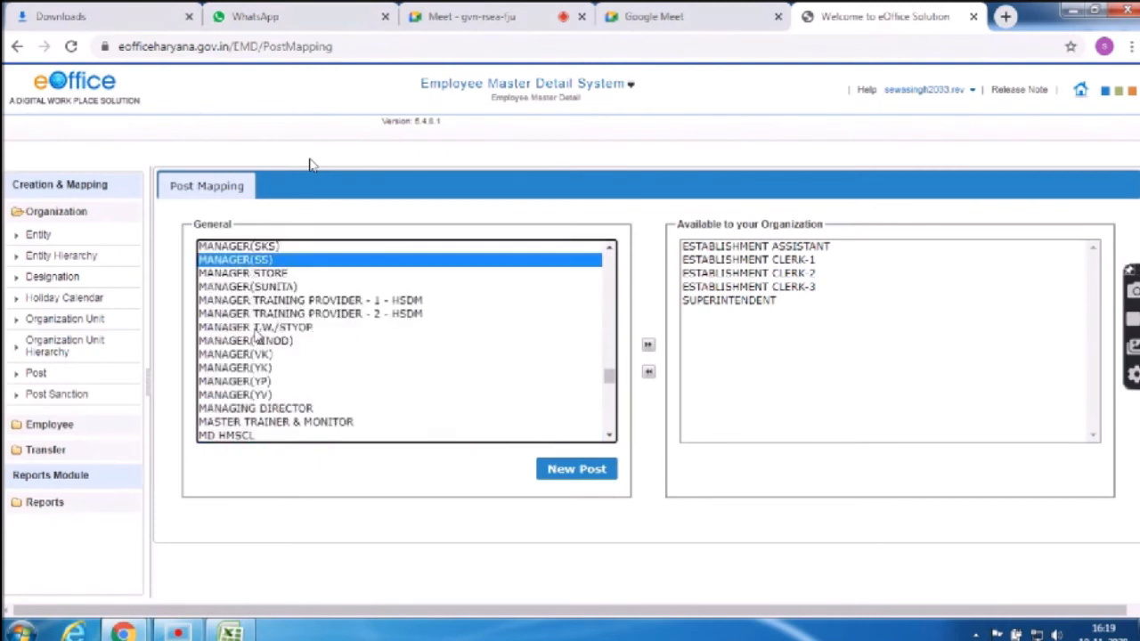
left_click(575, 467)
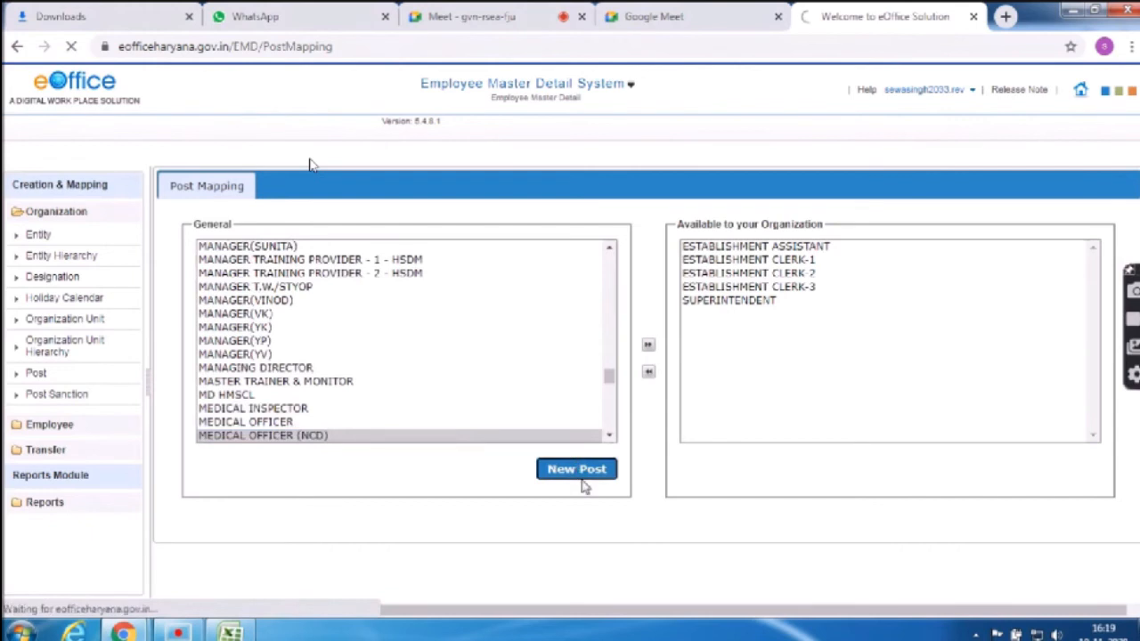
left_click(301, 244)
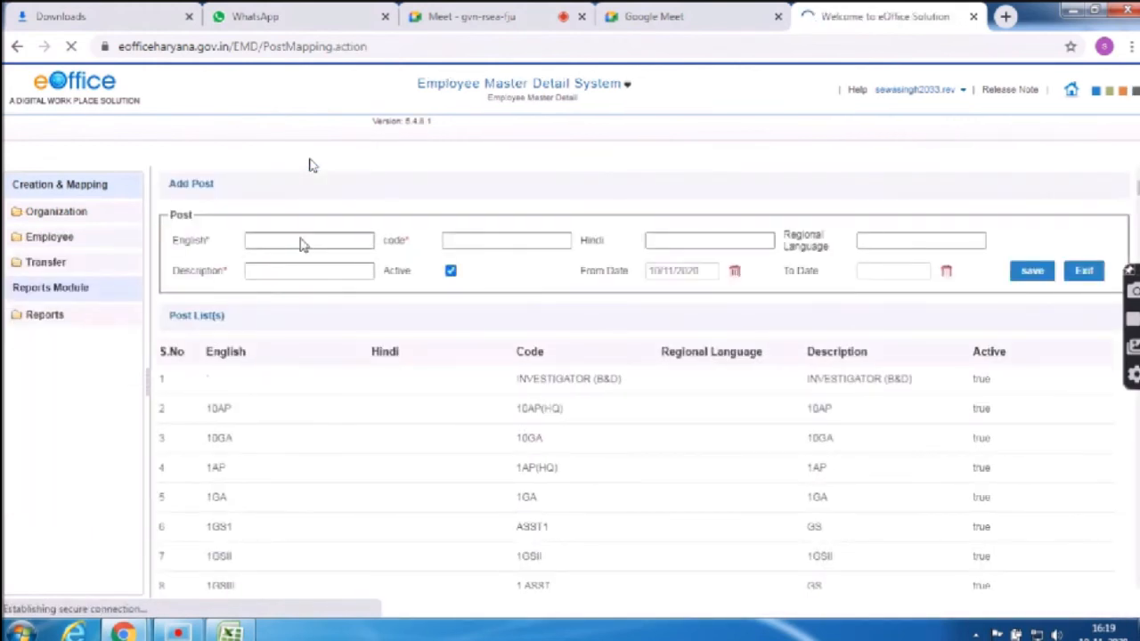
Enter the post name MISCELLANEOUS ASSISTANT, fixing the spelling with the suggested correction
left_click(301, 244)
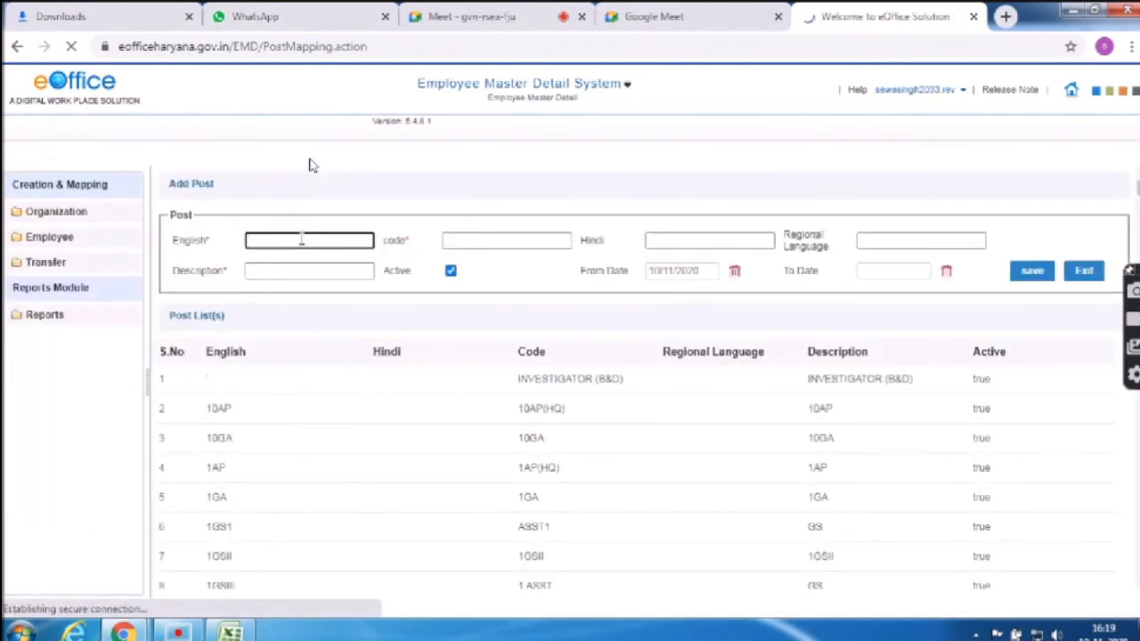
type("m")
key("BackSpace")
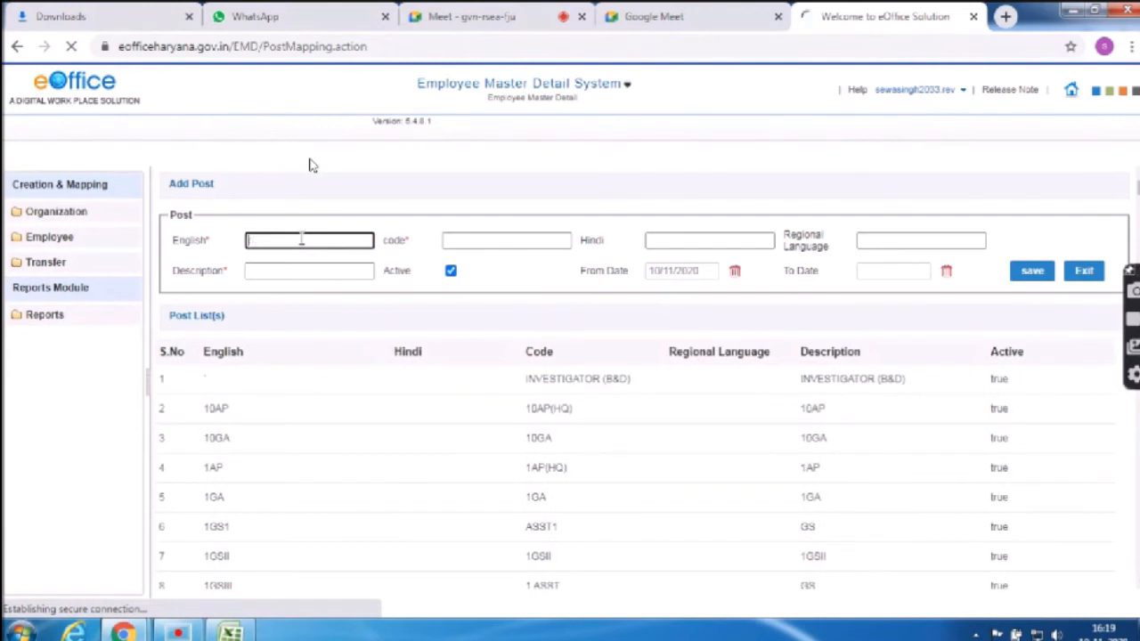
type("MISCEL")
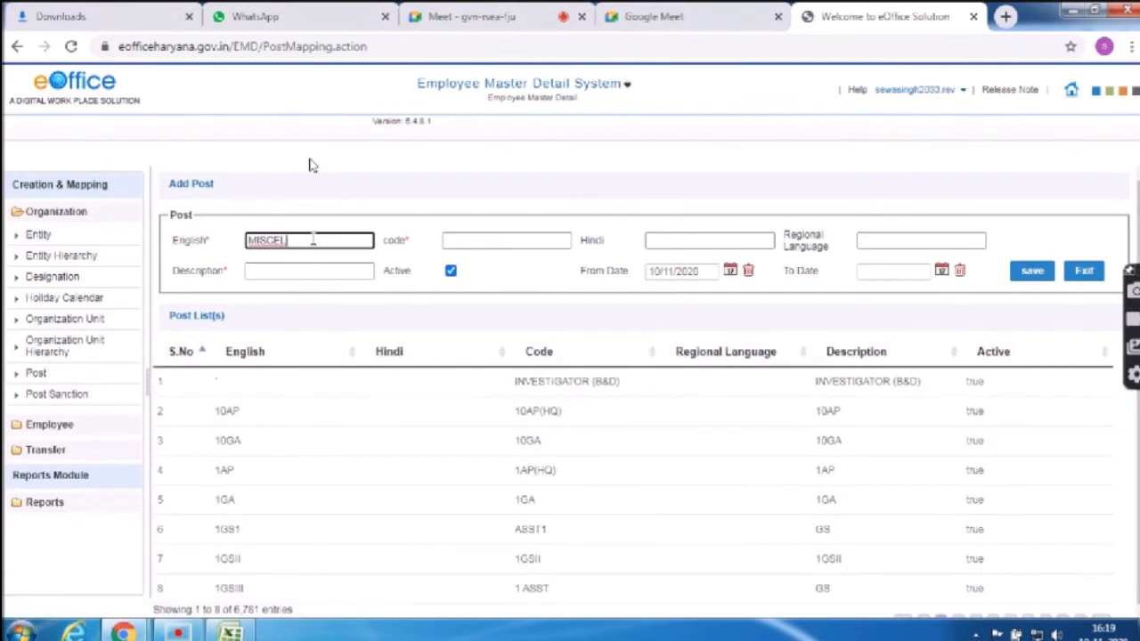
type("LENIOUS")
right_click(314, 242)
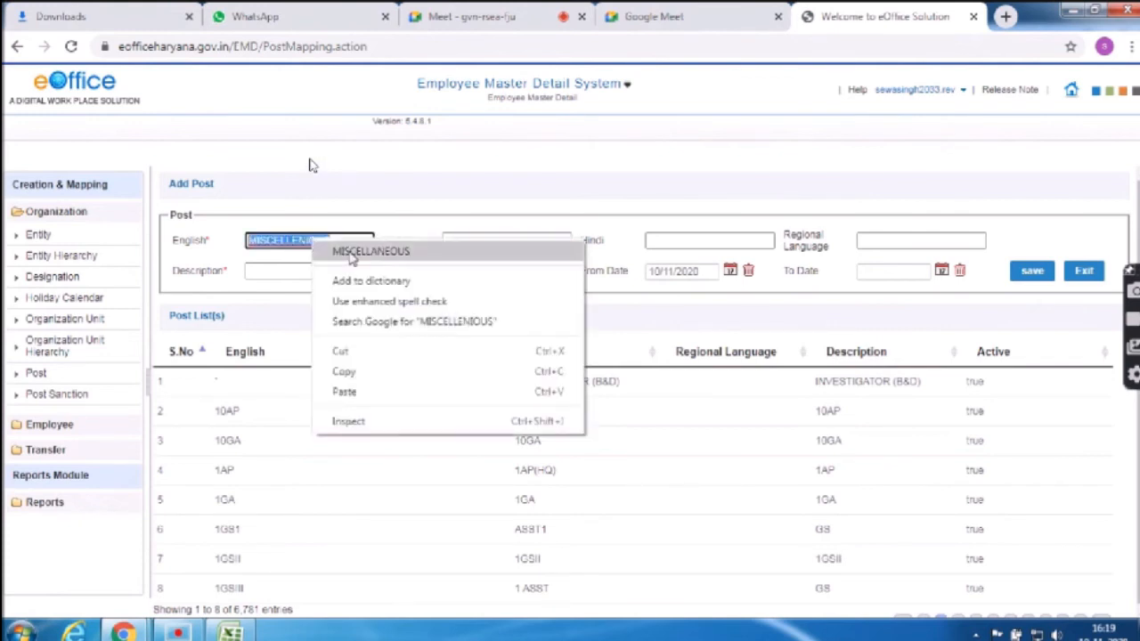
left_click(352, 254)
type("ASSISTANT")
Set the post code to MA, trim the description, and save the post
key("Tab")
type("MA ASSTT")
key("Tab")
key("Tab")
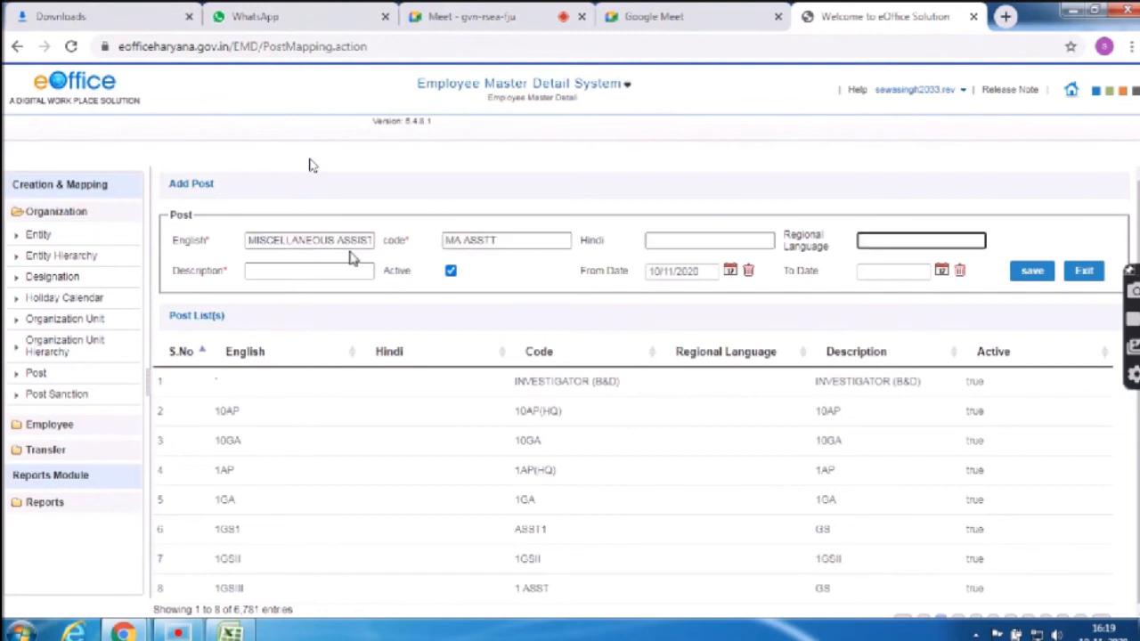
double_click(488, 244)
key("BackSpace")
left_click(312, 272)
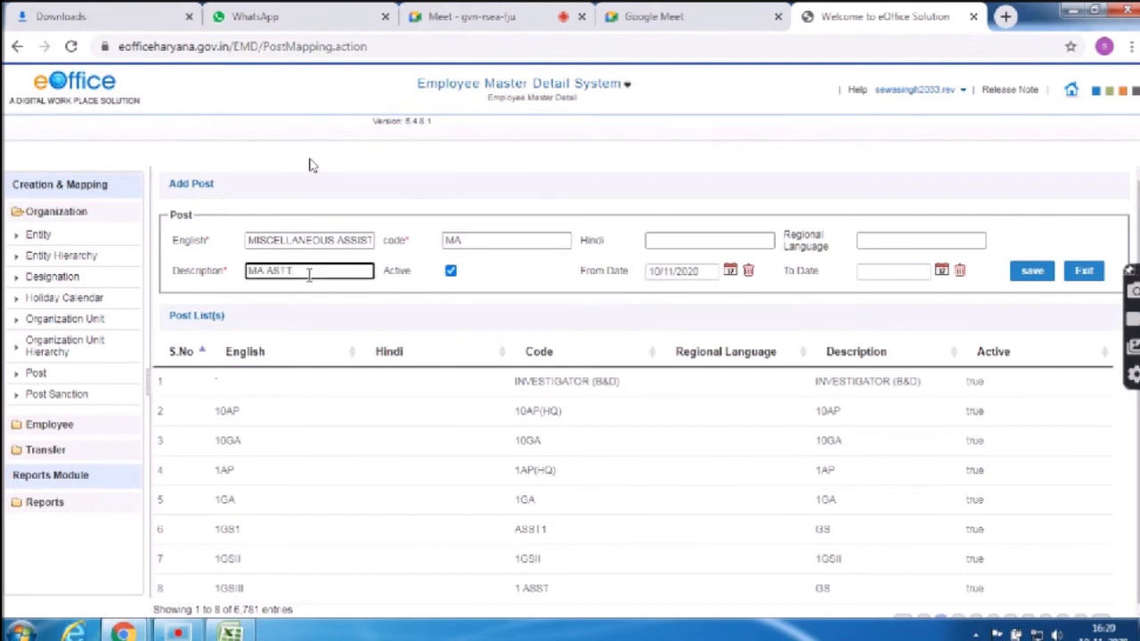
key("BackSpace")
key("BackSpace")
left_click(1046, 276)
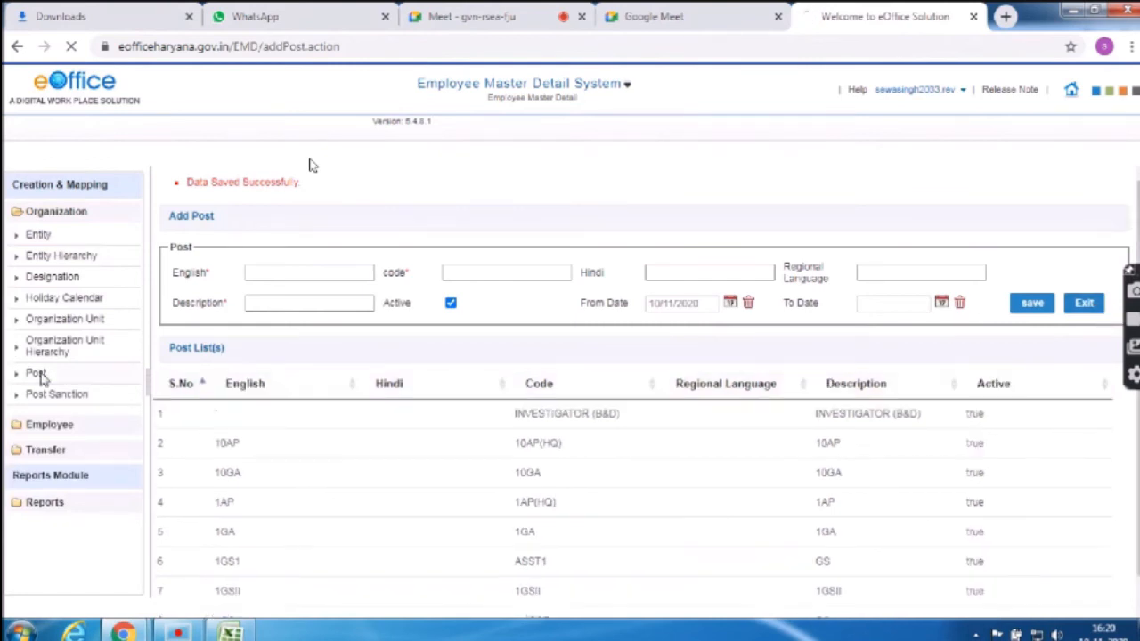
Add the miscellaneous assistant post to the organisation in Post Mapping, then remove it again
left_click(37, 374)
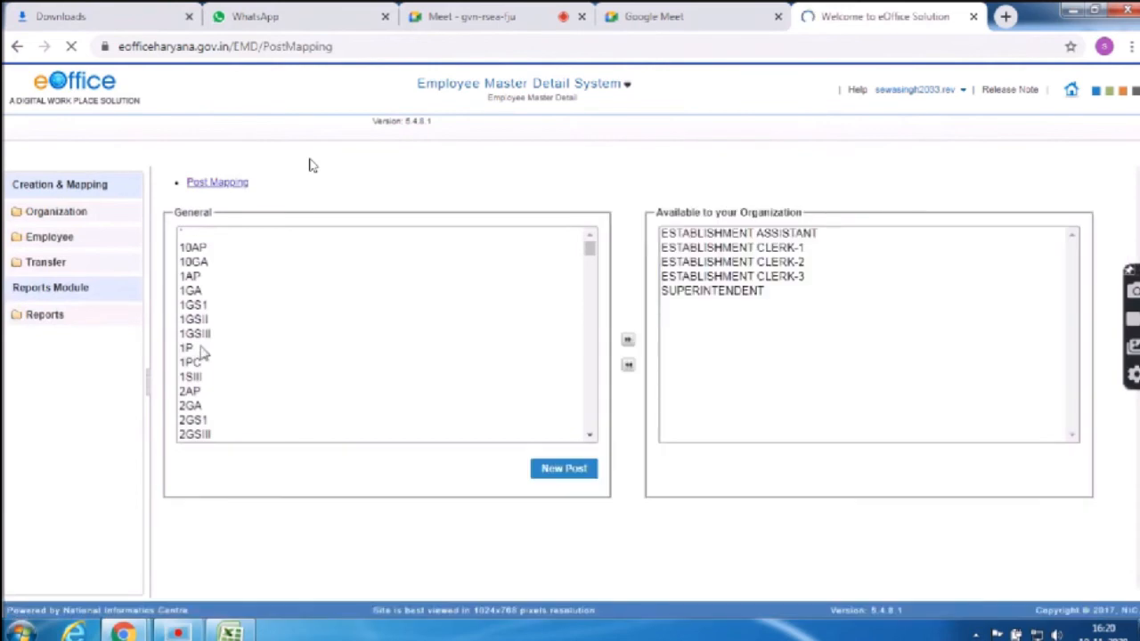
type("mi")
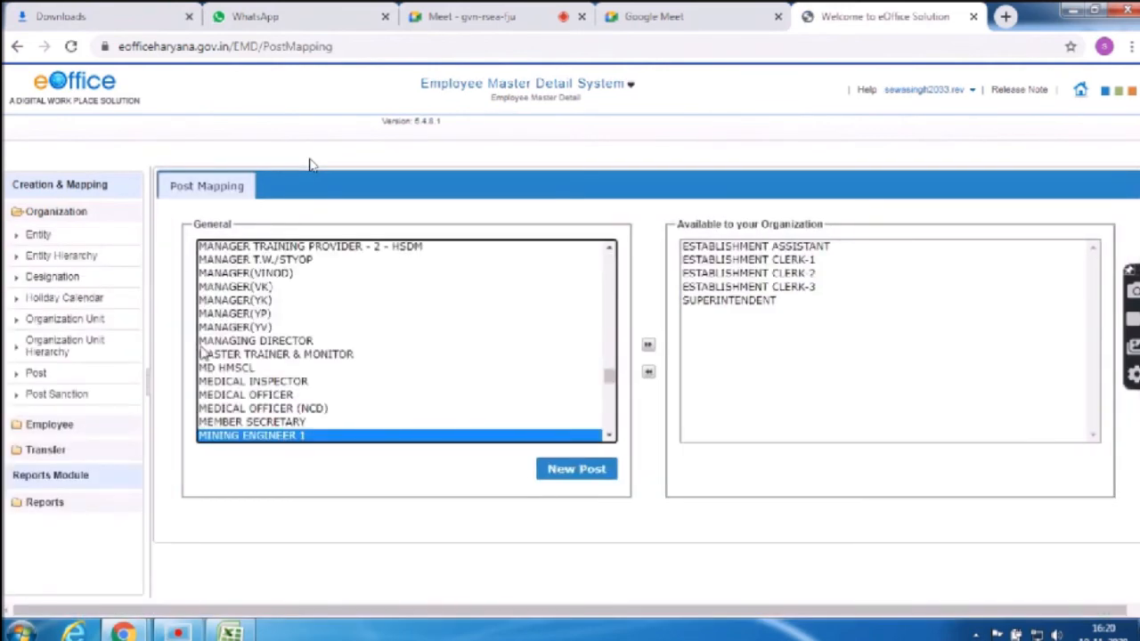
key("Down")
key("Down")
key("Down")
key("Down")
key("Down")
key("Down")
key("Down")
key("Down")
key("Down")
key("Down")
key("Down")
key("Down")
key("Down")
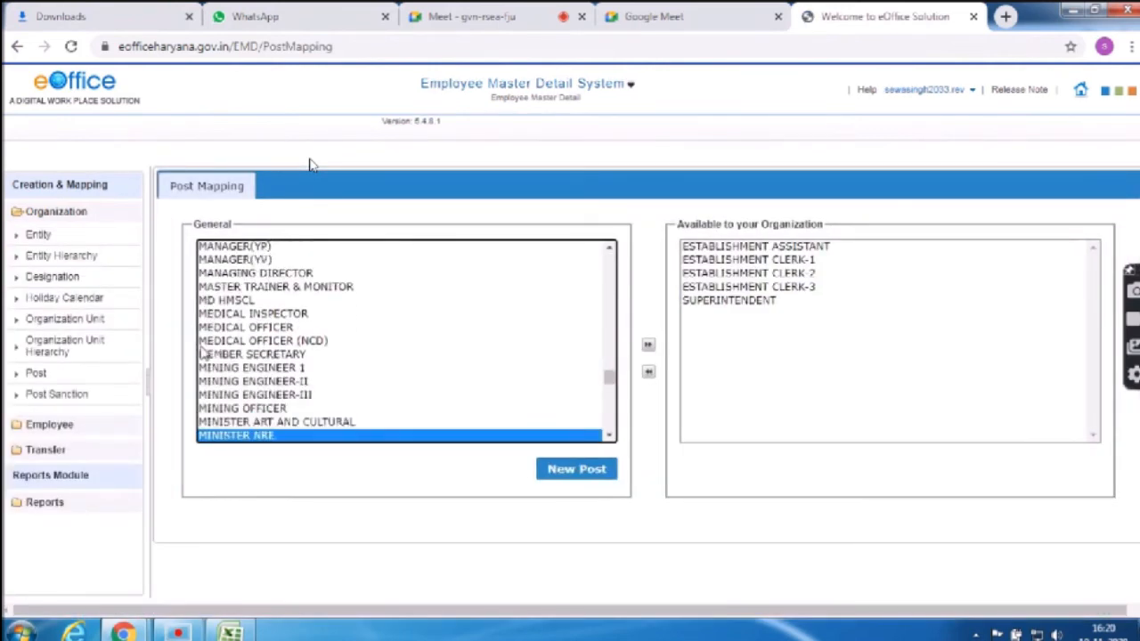
key("Down")
key("Down")
key("Down")
key("Down")
key("Down")
key("Down")
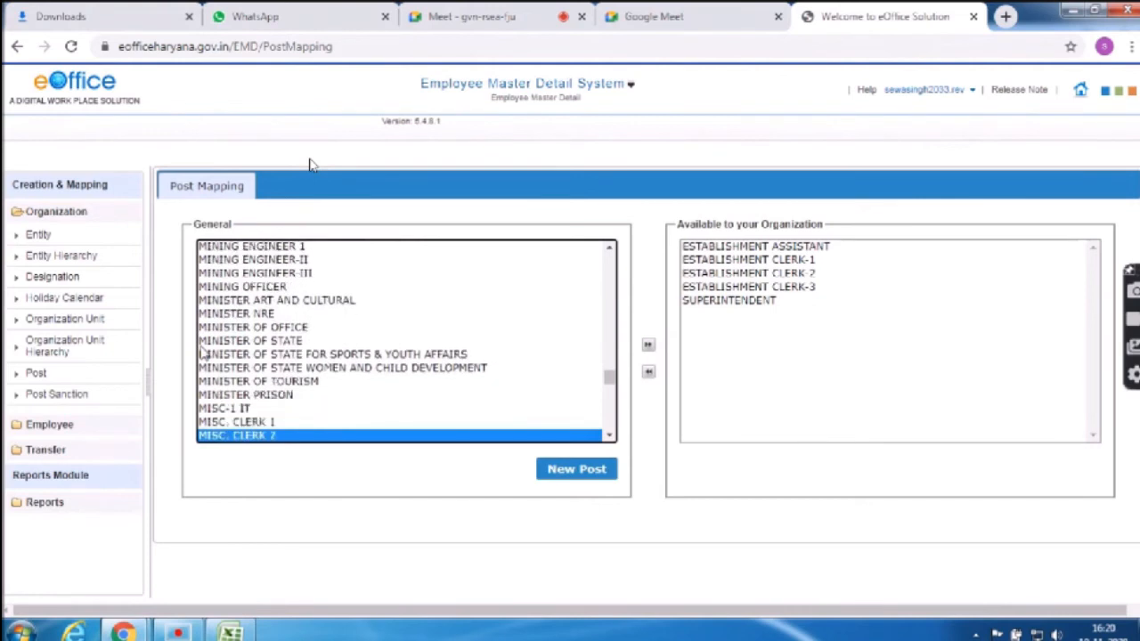
key("Up")
key("Up")
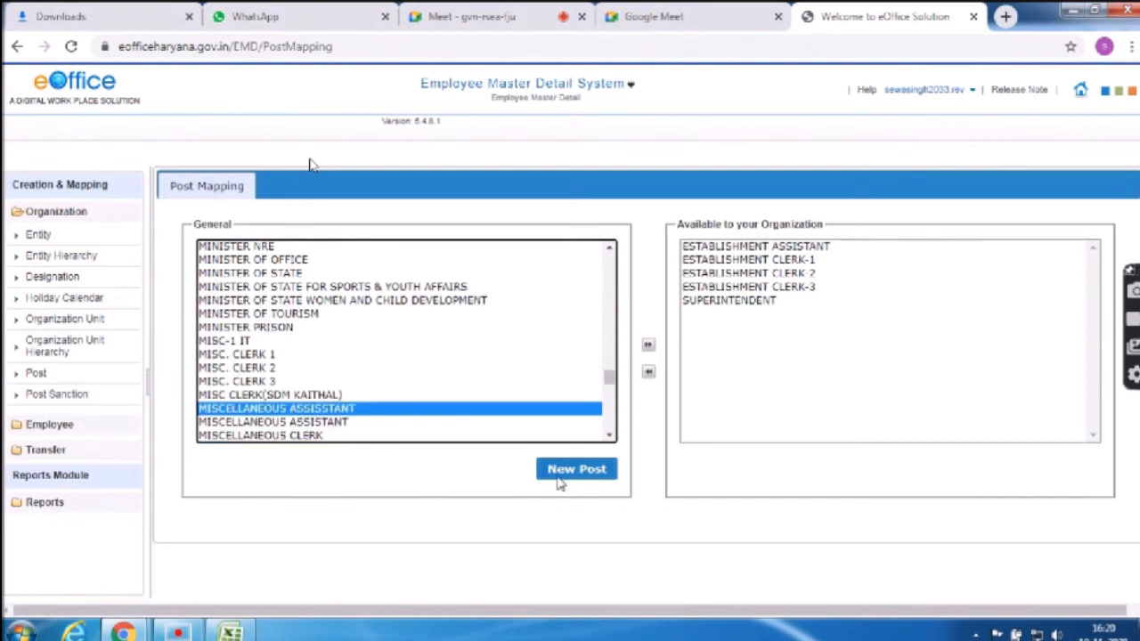
left_click(648, 346)
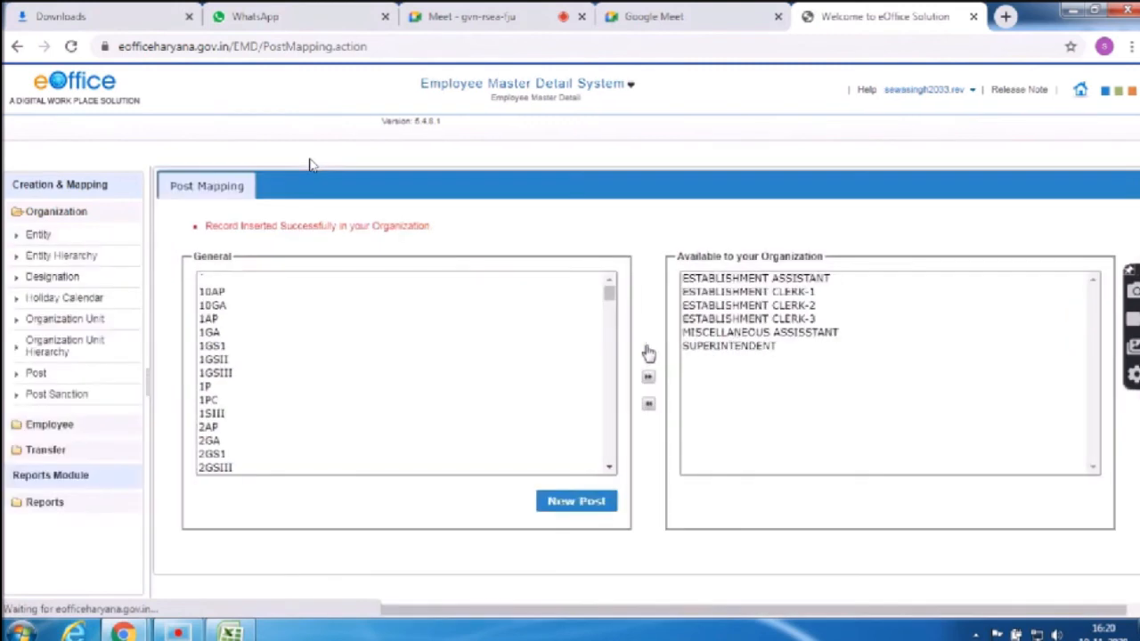
left_click(755, 334)
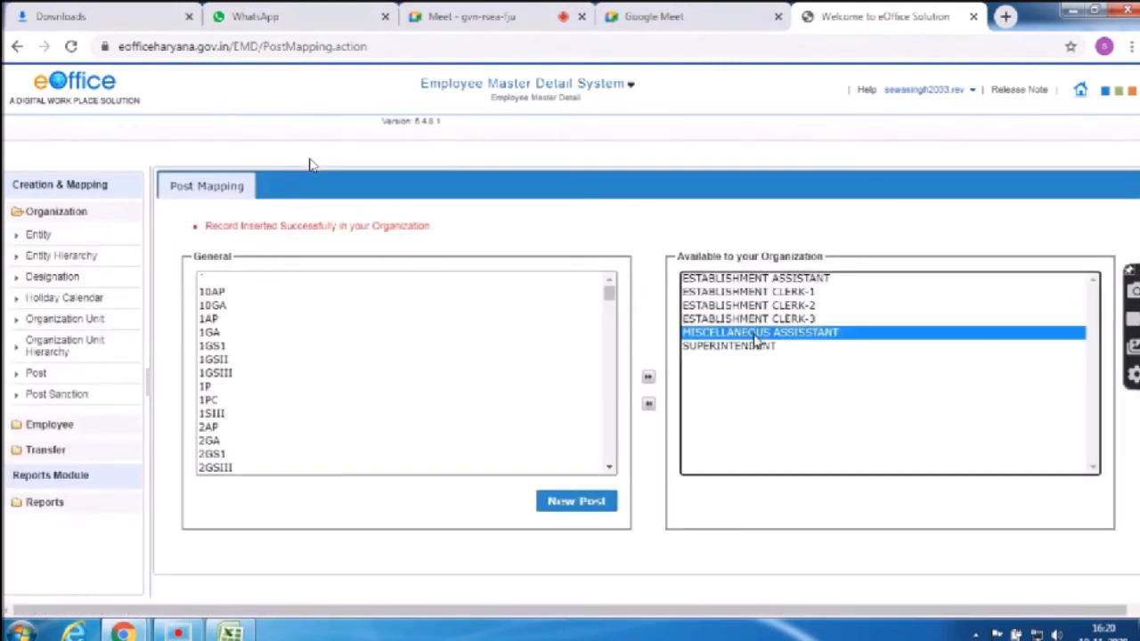
left_click(649, 405)
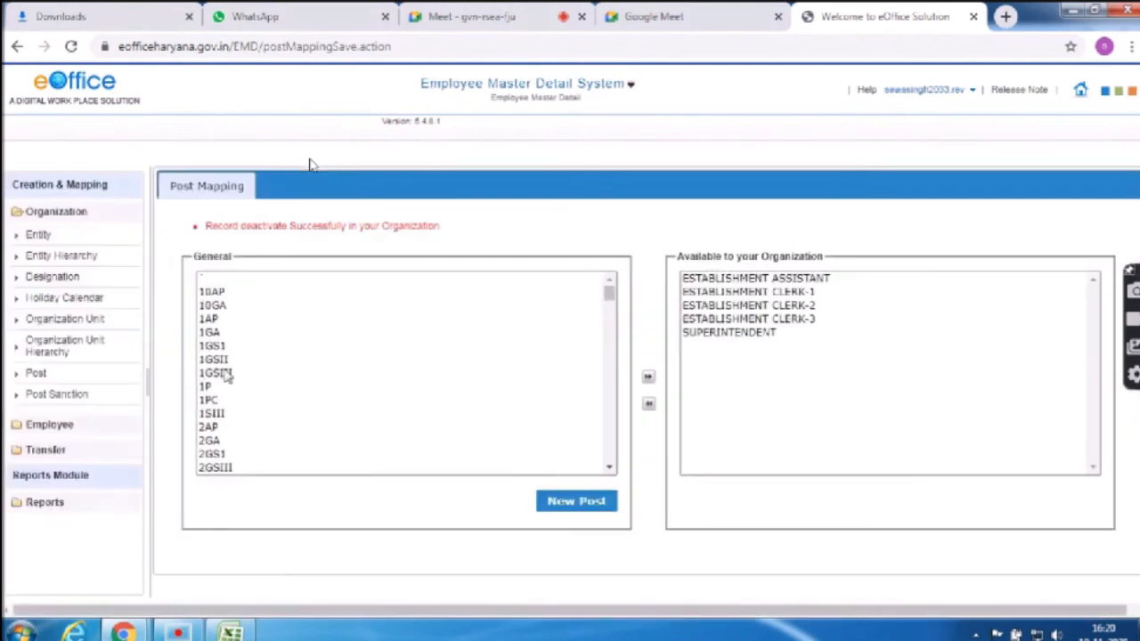
Add MISCELLANEOUS ASSISTANT from the general list to the organisation's posts
left_click(228, 374)
type("miscs")
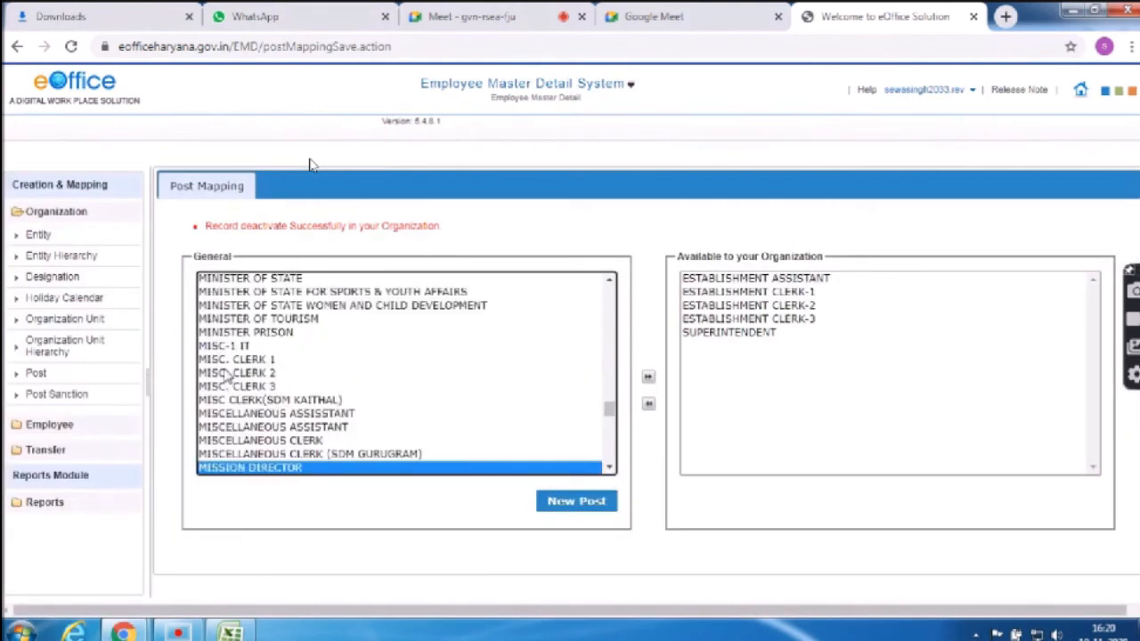
key("Down")
key("Down")
key("Down")
key("Down")
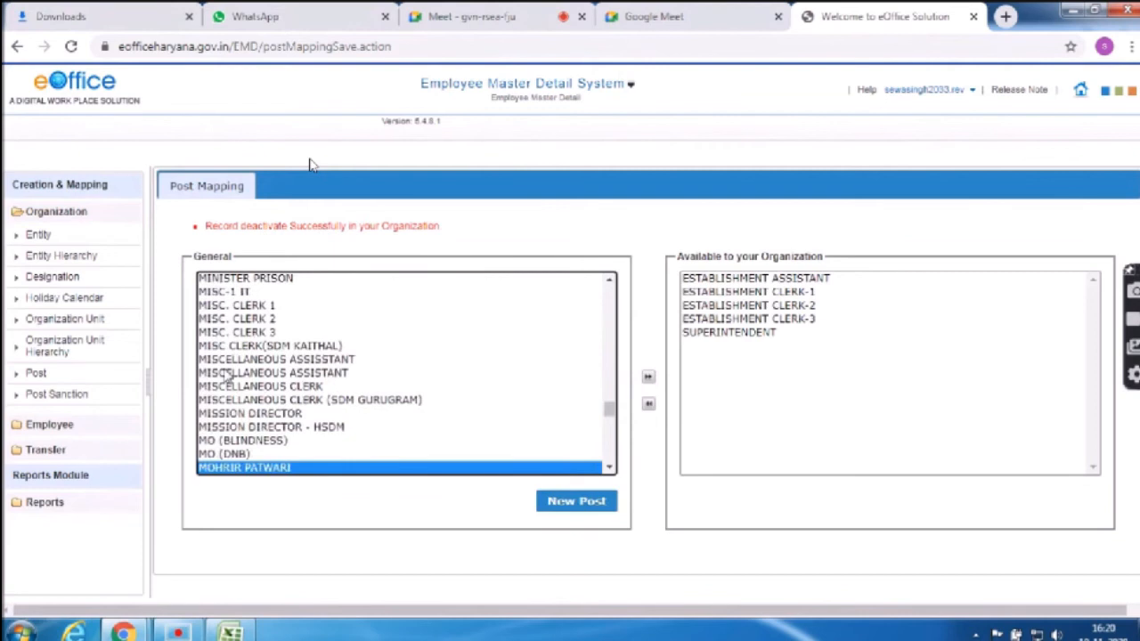
key("Up")
key("Up")
key("Up")
key("Up")
key("Up")
key("Up")
key("Up")
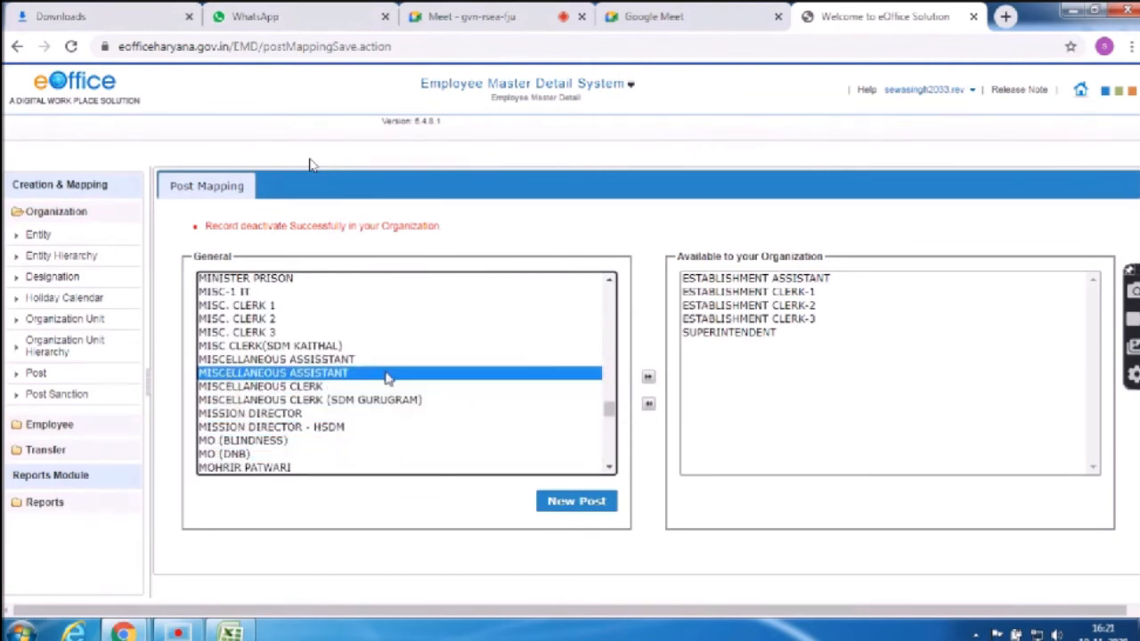
left_click(648, 377)
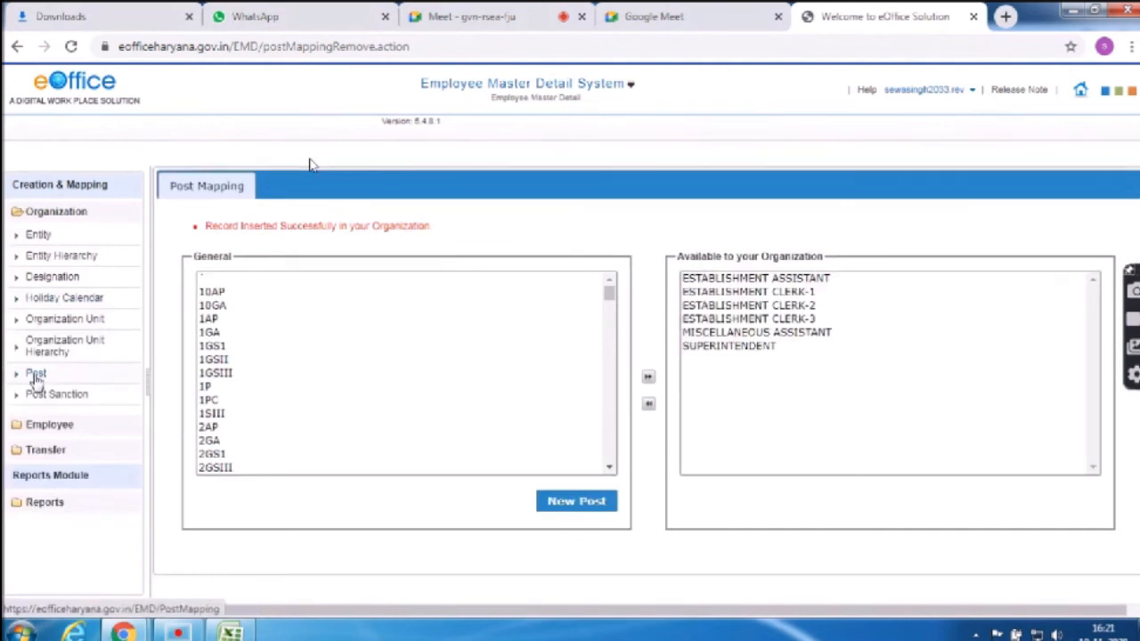
Add MISC. CLERK 1, 2 and 3 together to the organisation's posts
left_click(229, 374)
type("mis")
key("Down")
key("Down")
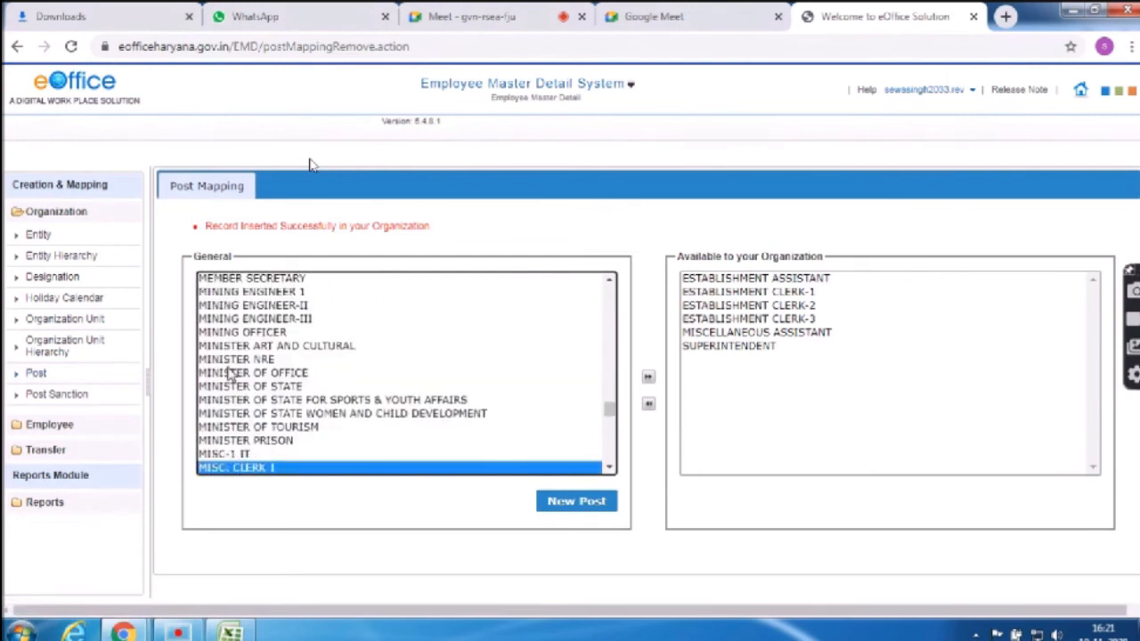
key("Up")
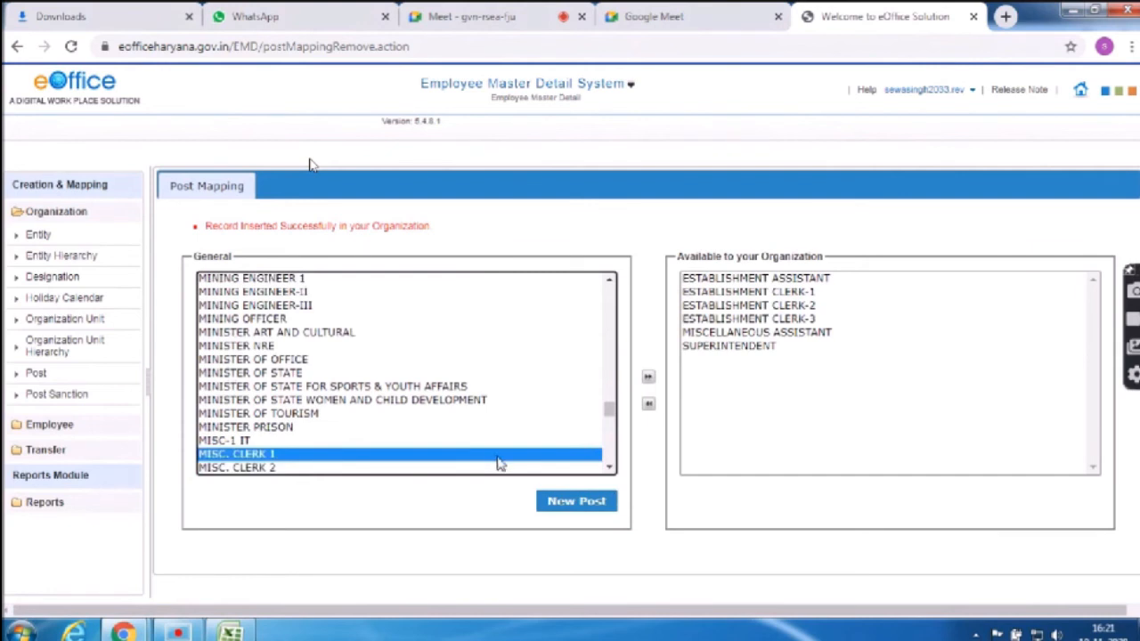
key("Down")
key("Down")
key("Down")
key("Up")
key("Up")
key("Up")
key("shift+Down")
key("shift+Down")
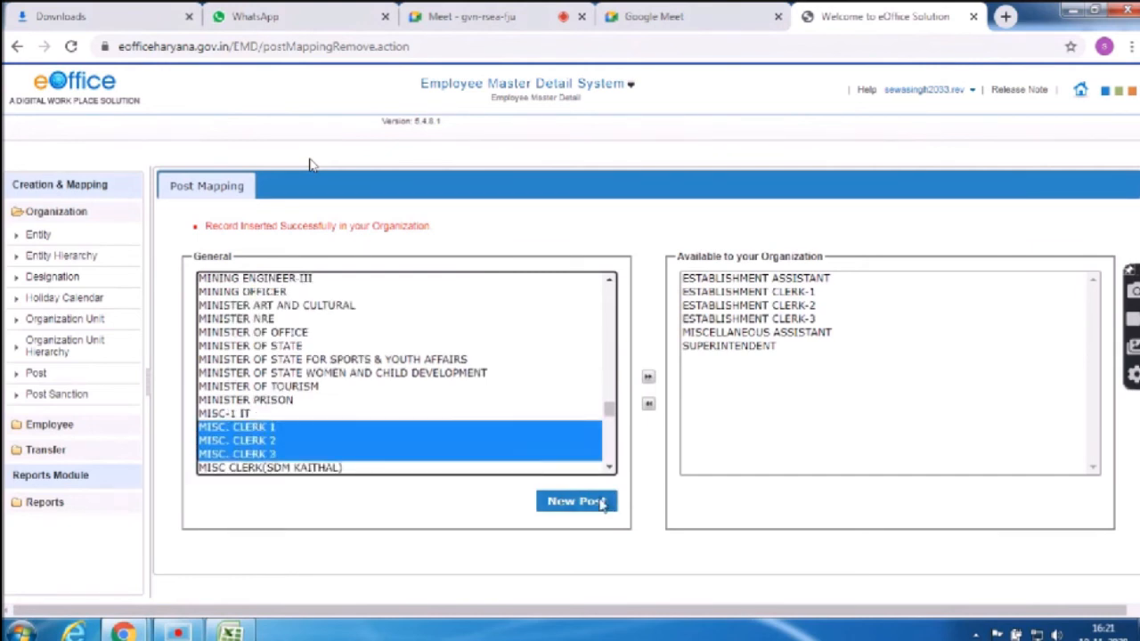
left_click(648, 378)
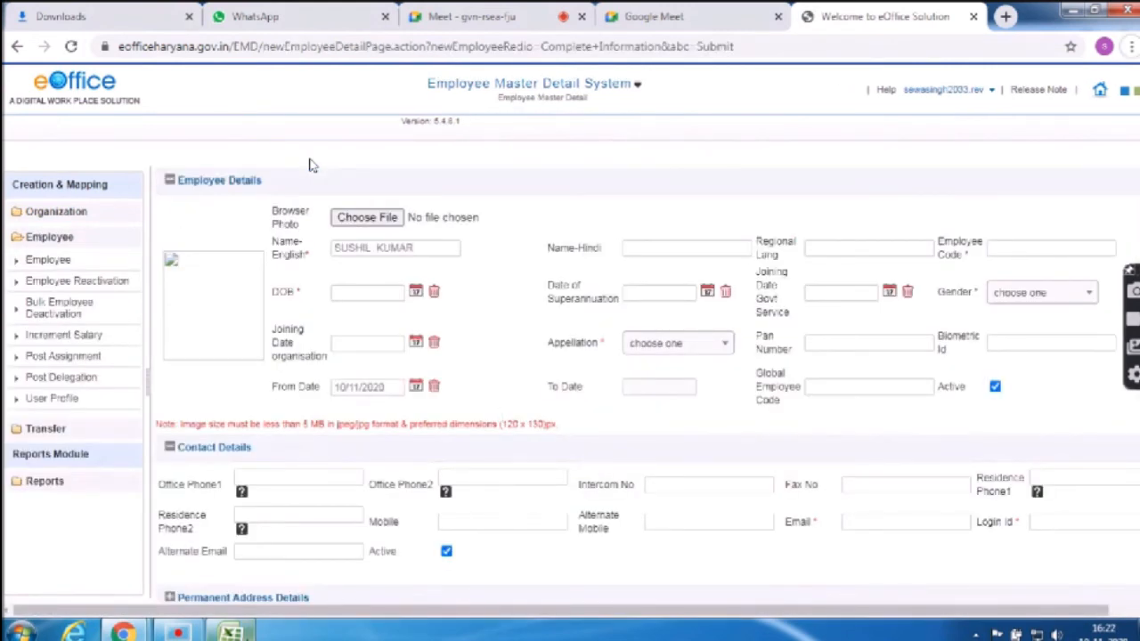
Copy the employee's code from column E in Excel and paste it into Employee Code
key("alt+Tab")
key("ctrl+c")
left_click(364, 401)
key("ctrl+c")
mouse_move(123, 633)
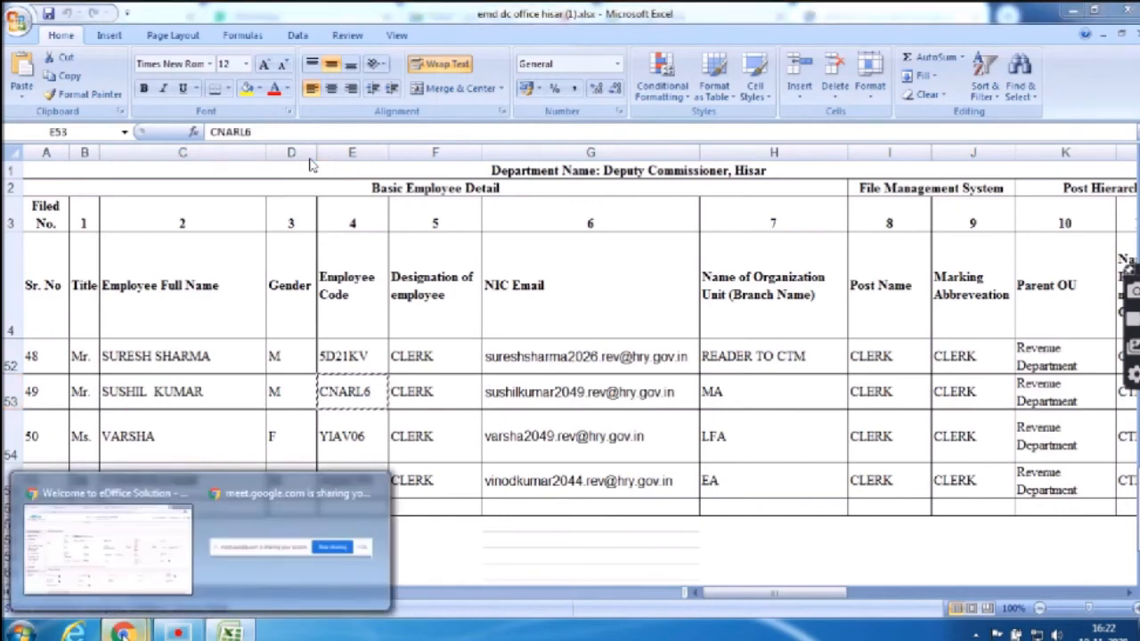
left_click(127, 561)
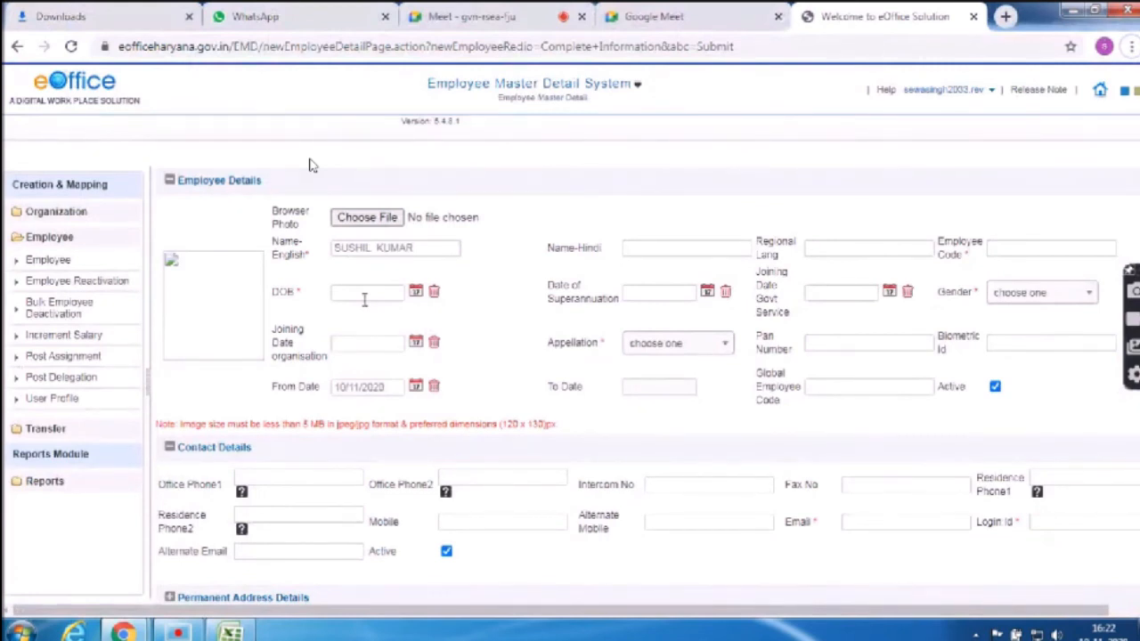
left_click(1020, 253)
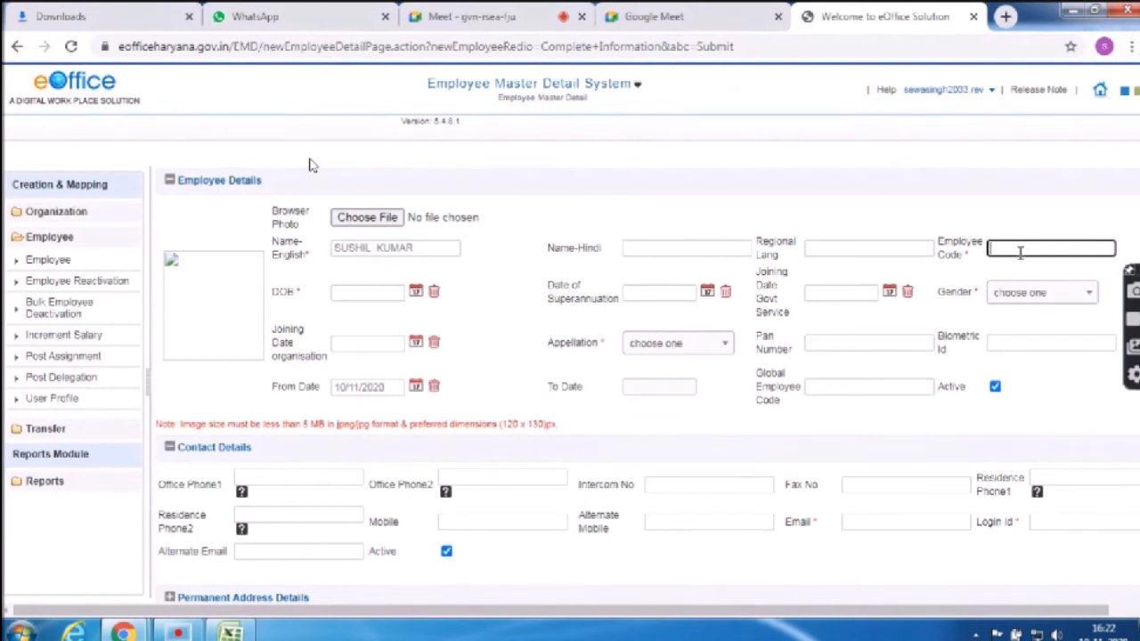
key("ctrl+v")
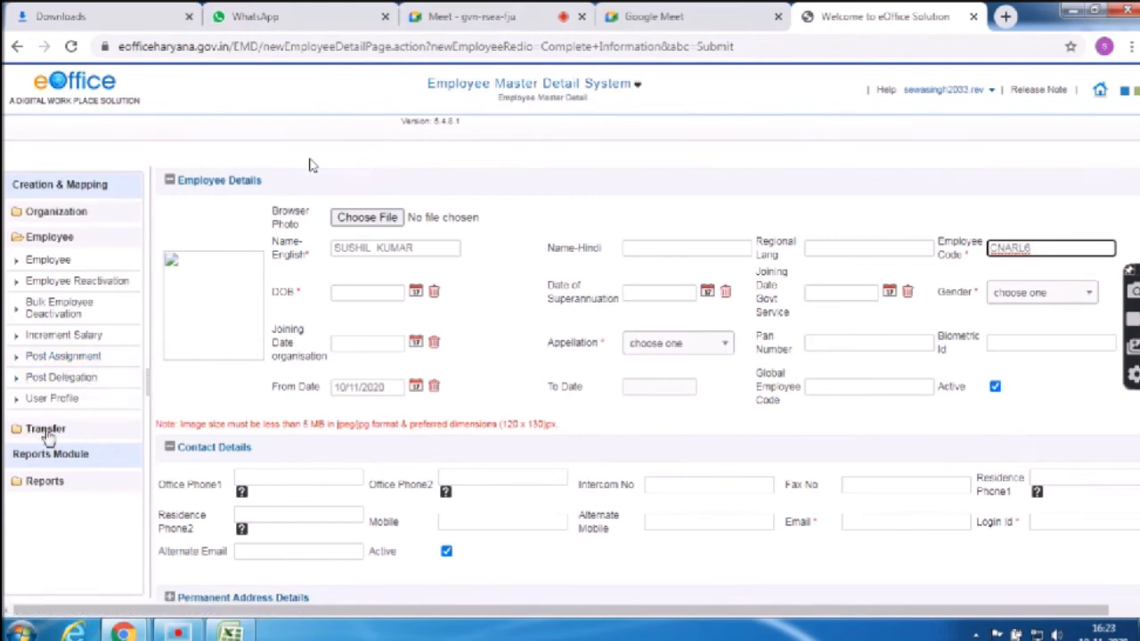
Open a new Complete Information employee form and place the cursor in Name-English
left_click(68, 260)
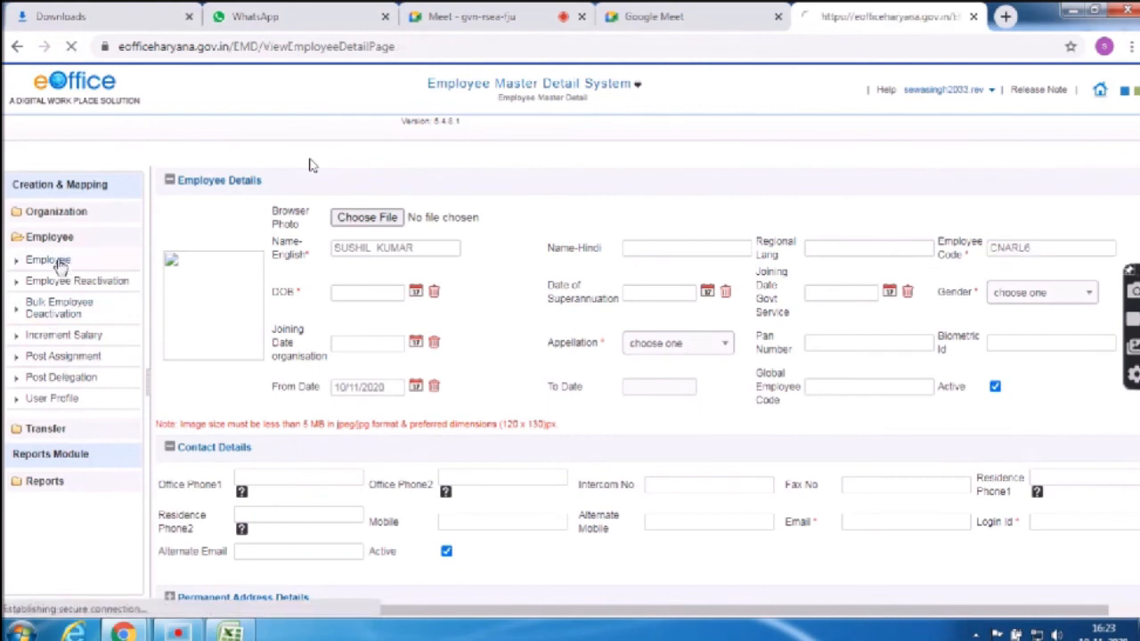
left_click(220, 338)
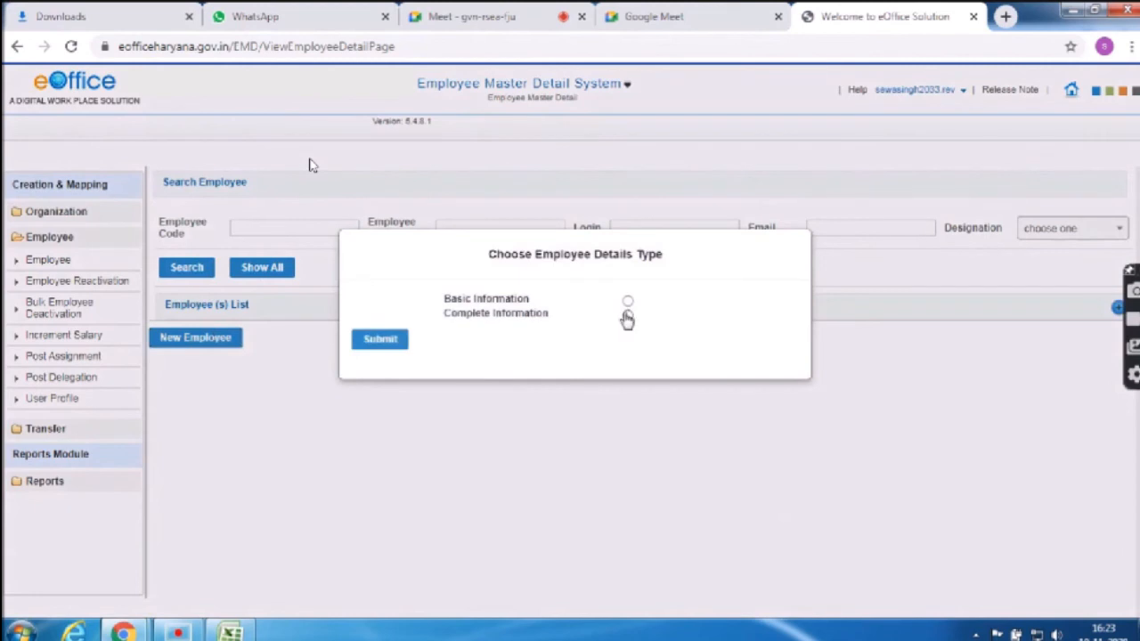
left_click(628, 315)
left_click(382, 346)
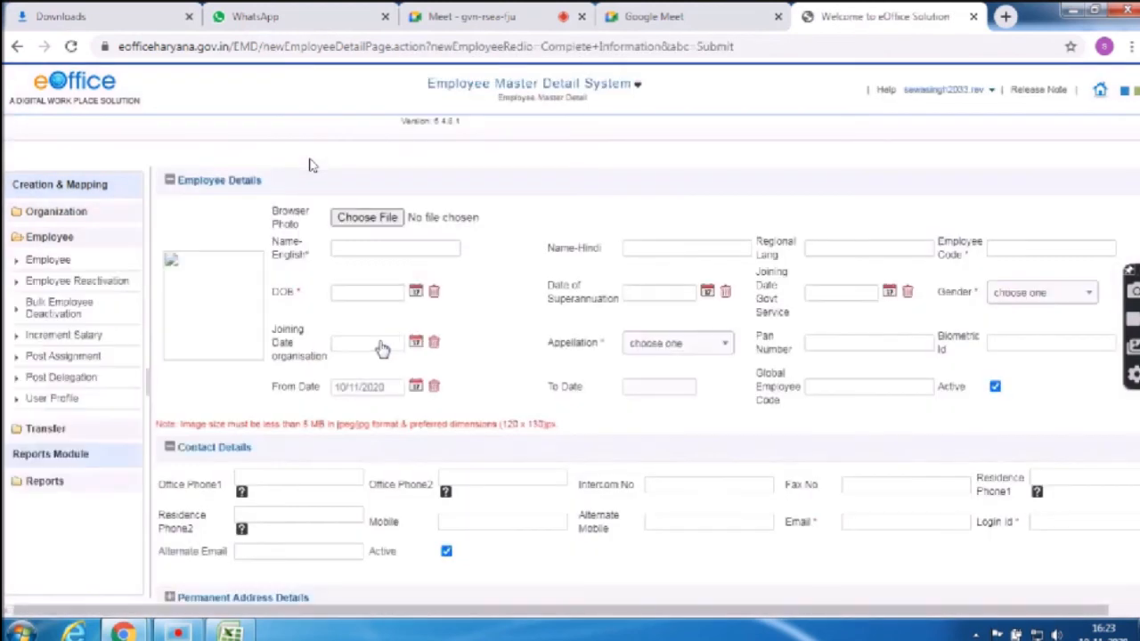
left_click(351, 249)
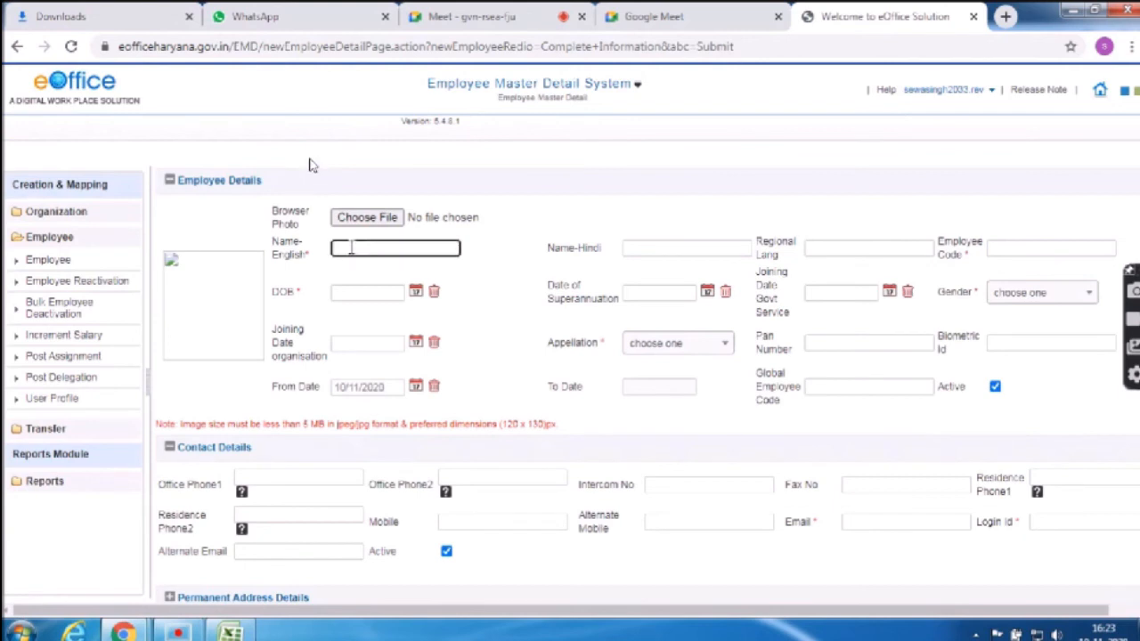
Paste the next employee's name from the Excel sheet into the Name-English field
key("Tab")
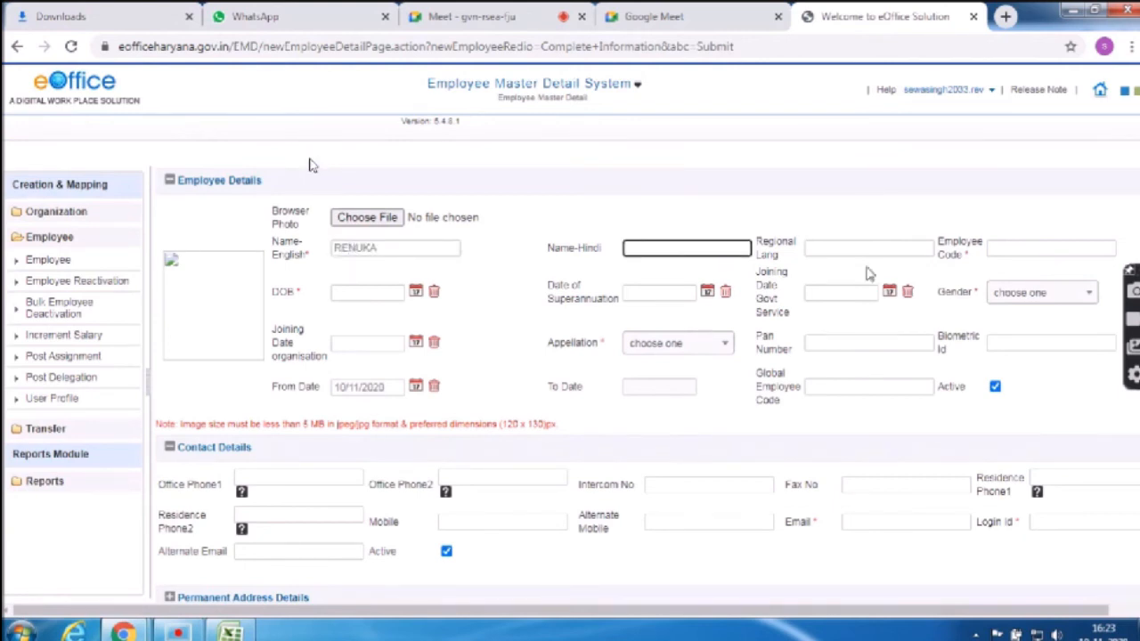
left_click(1048, 250)
left_click(232, 632)
left_click(163, 451)
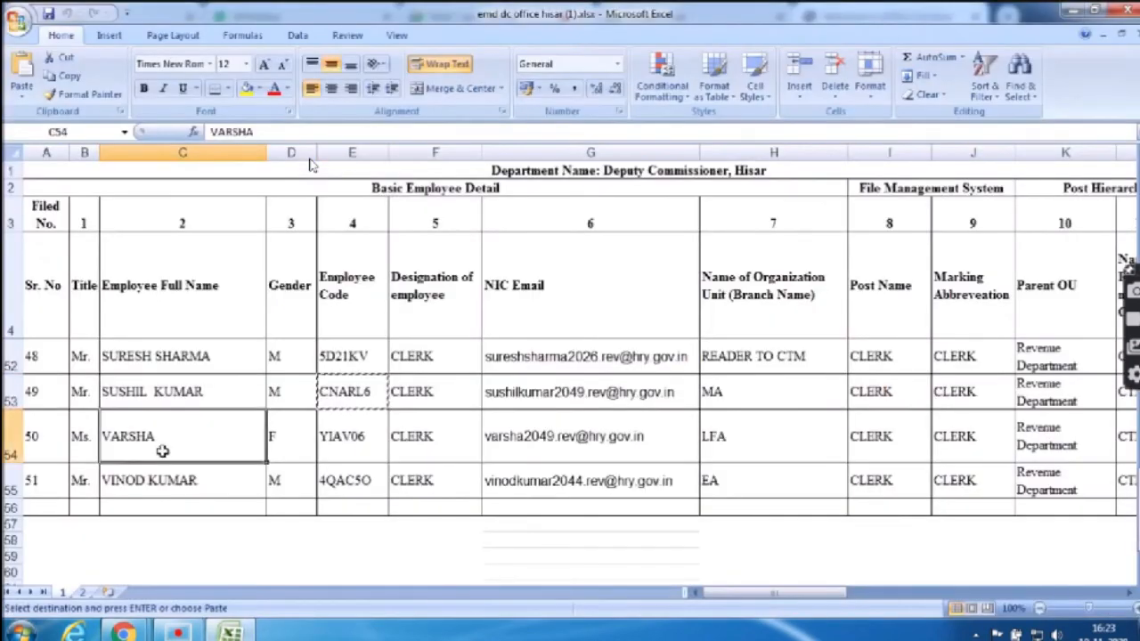
key("Up")
key("alt+Tab")
key("BackSpace")
key("BackSpace")
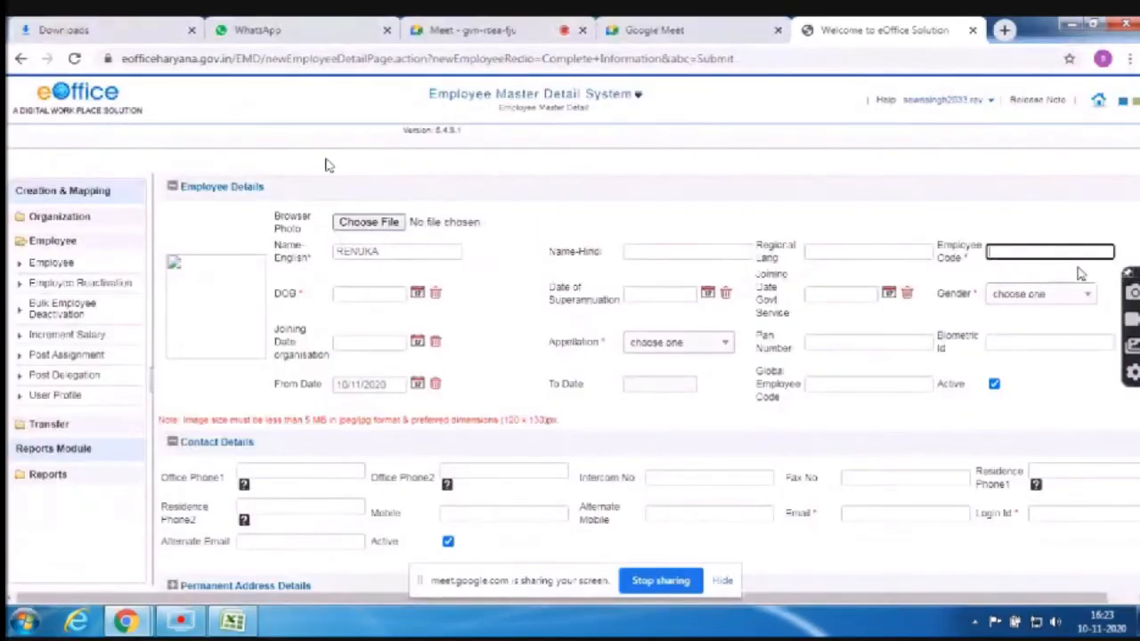
key("shift+Tab")
key("shift+Tab")
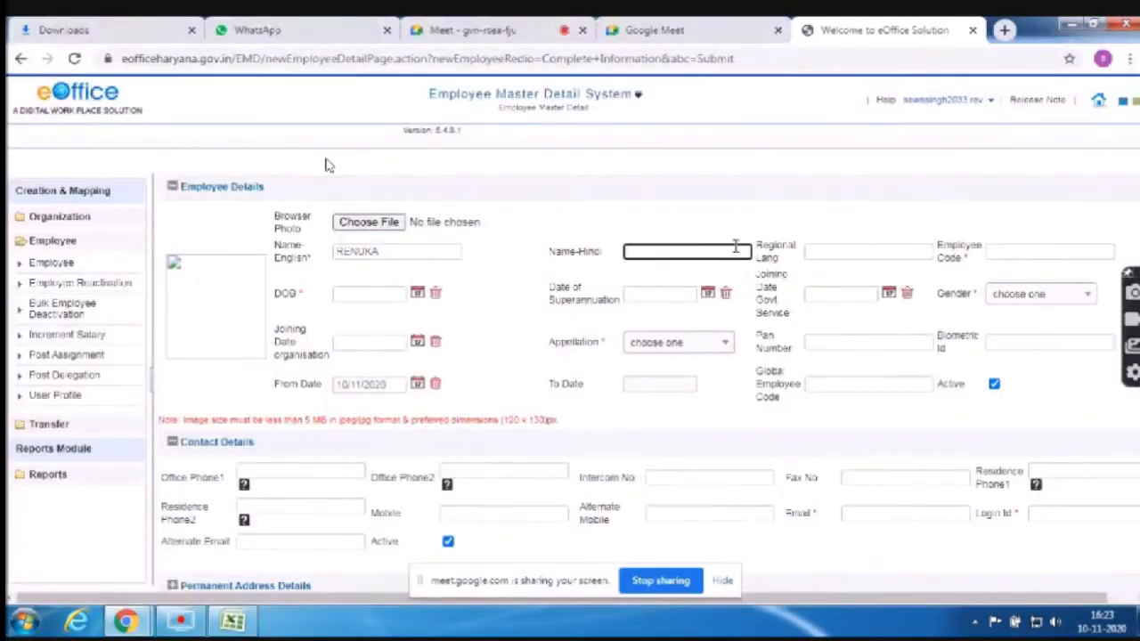
key("shift+Tab")
type("RE")
key("ctrl+v")
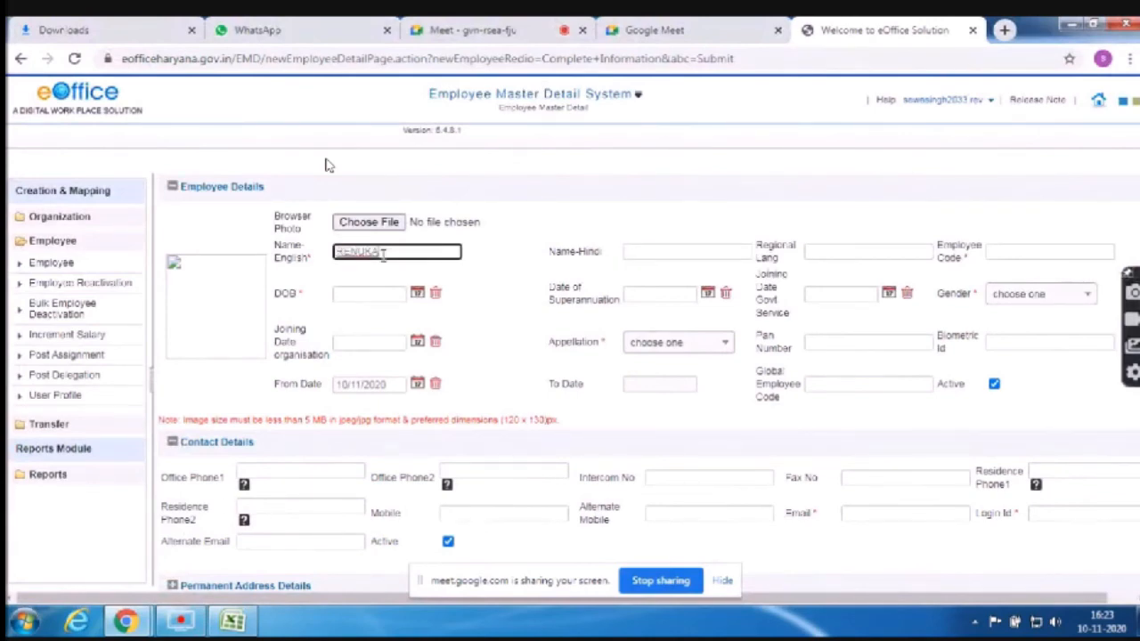
Copy the matching employee code from Excel and paste it into Employee Code
left_click(234, 621)
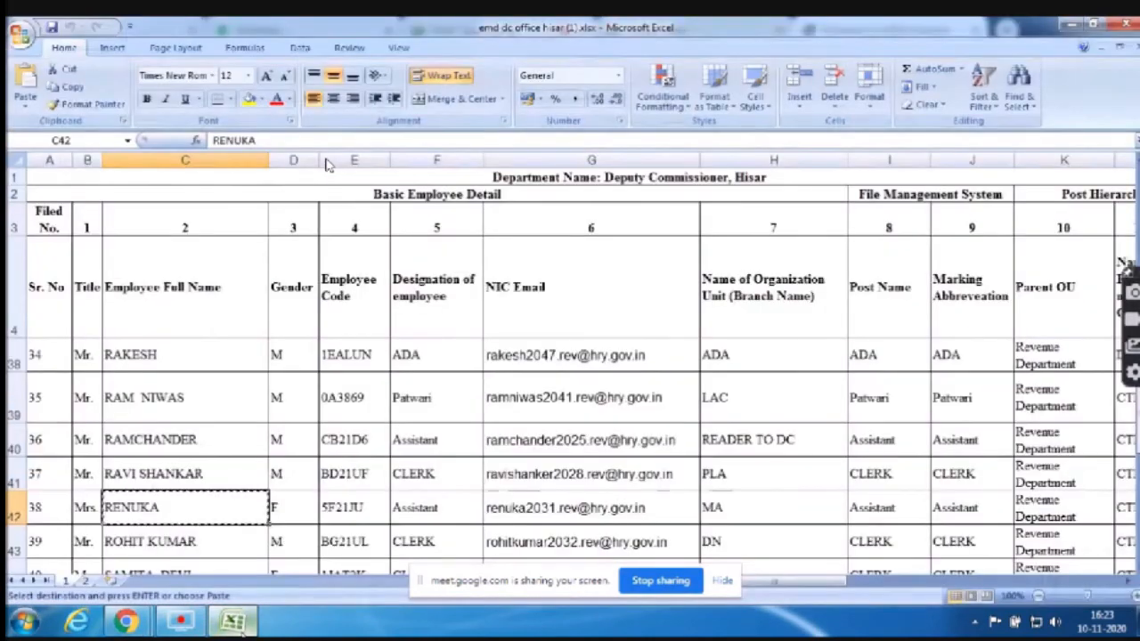
key("Right")
key("Right")
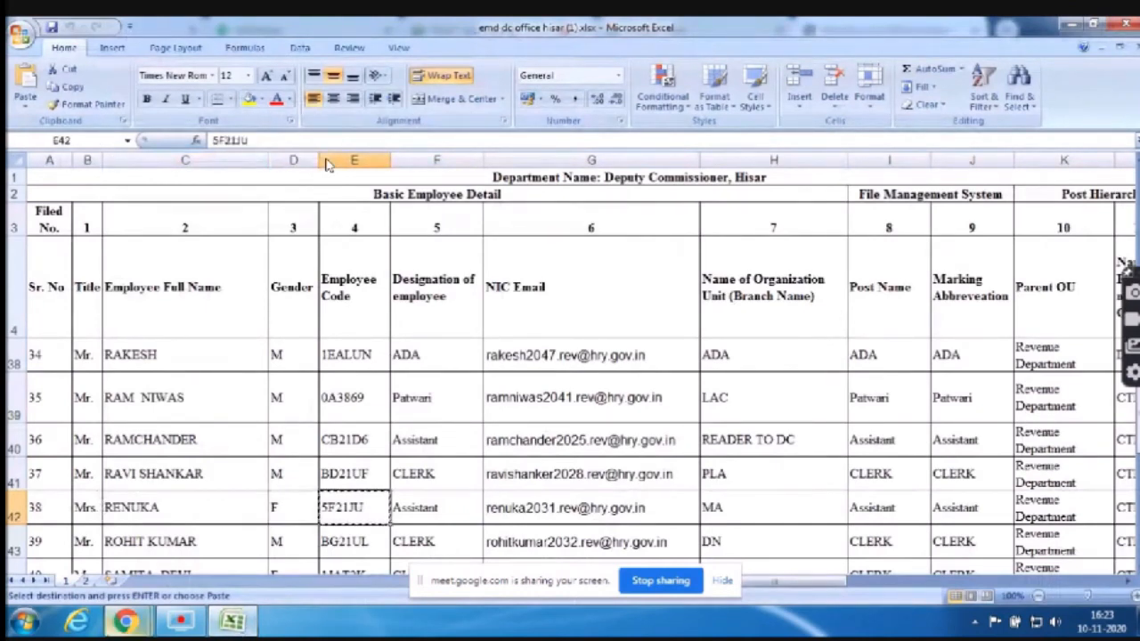
mouse_move(138, 628)
left_click(119, 547)
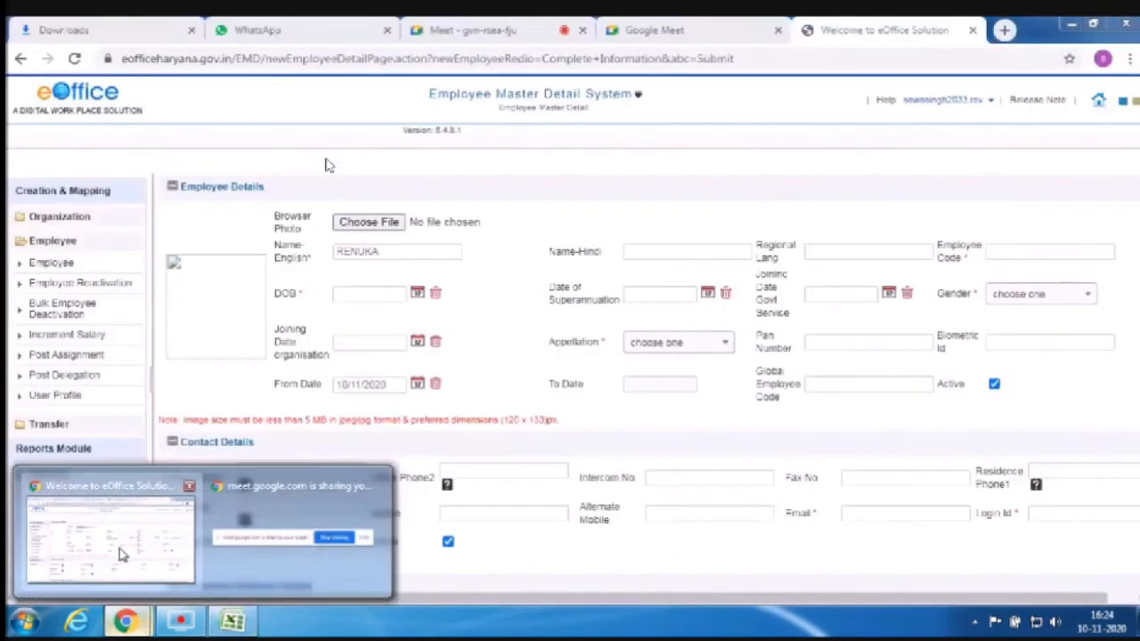
left_click(1048, 251)
key("ctrl+v")
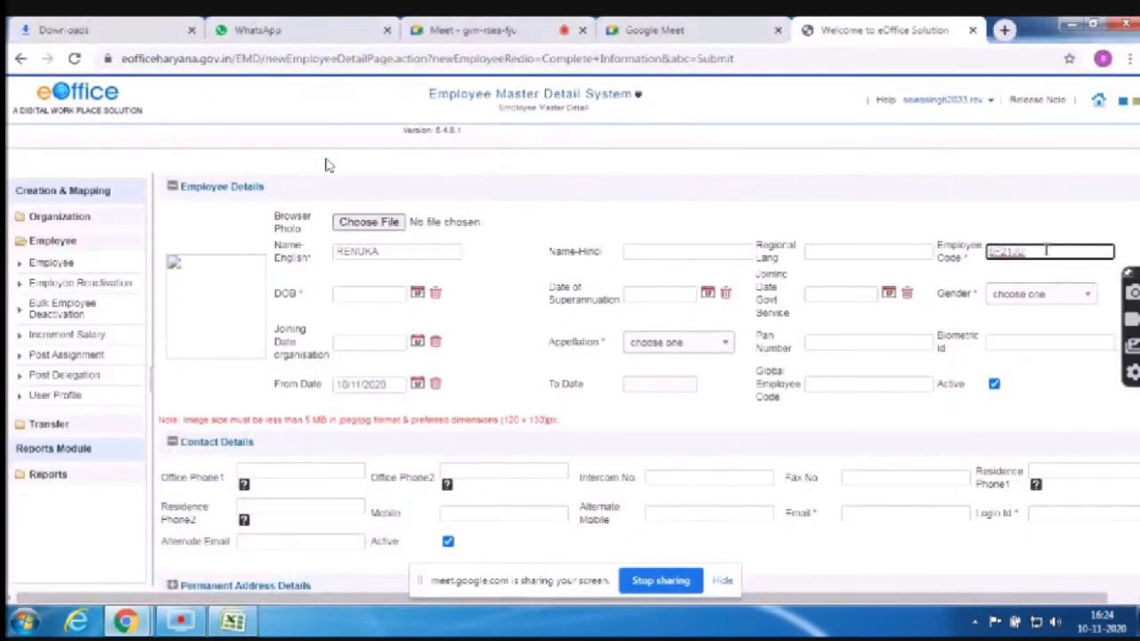
left_click(372, 295)
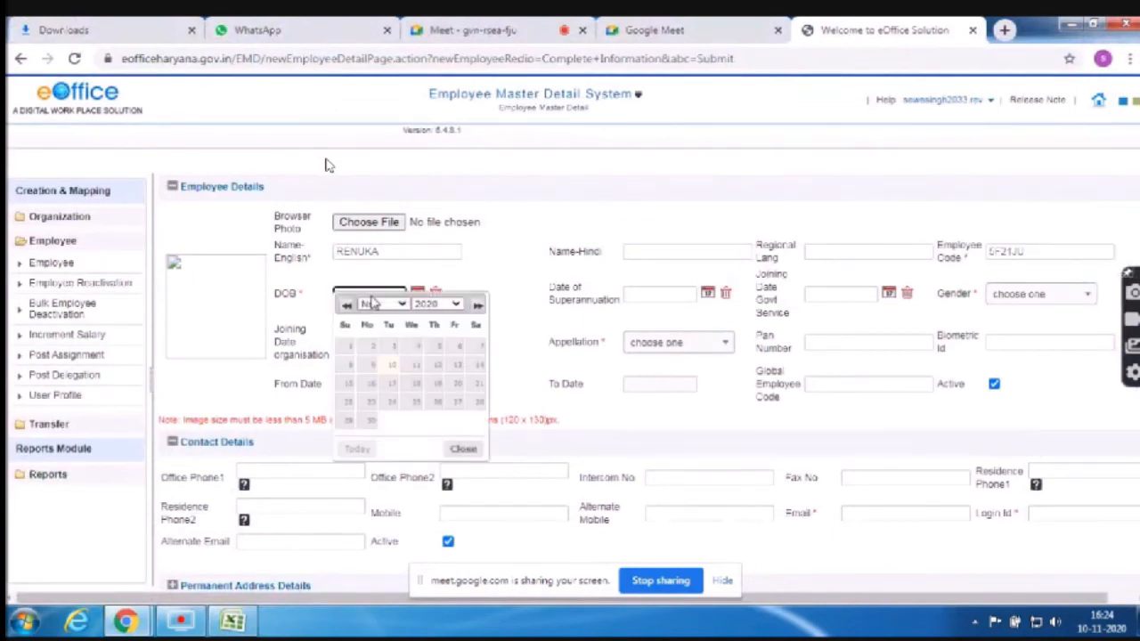
left_click(372, 303)
left_click(228, 629)
left_click(1086, 294)
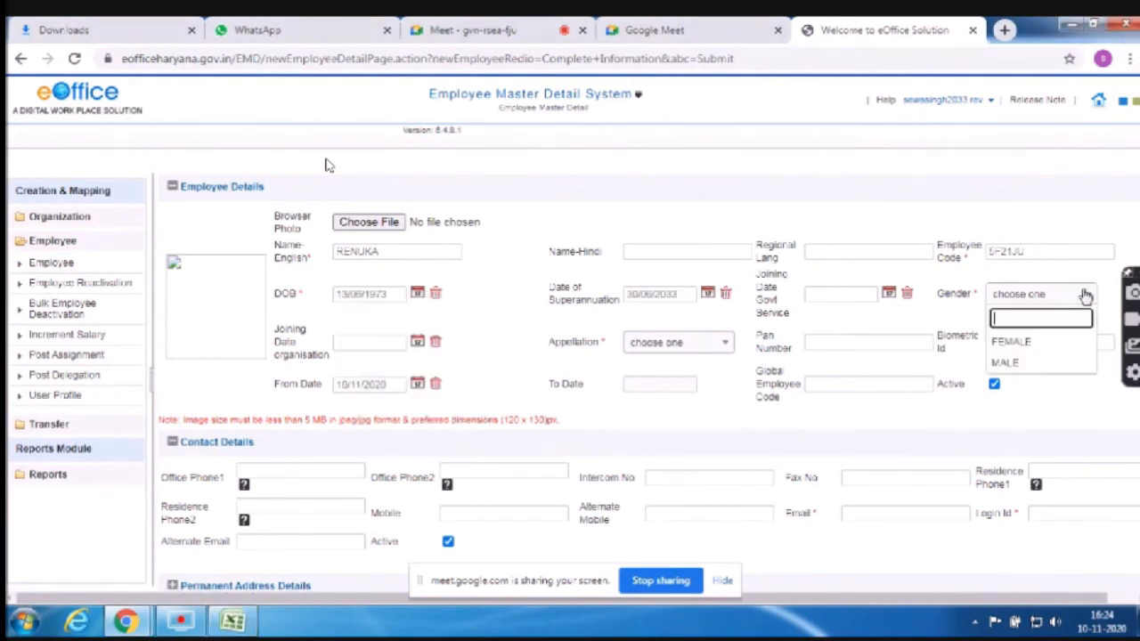
left_click(1013, 348)
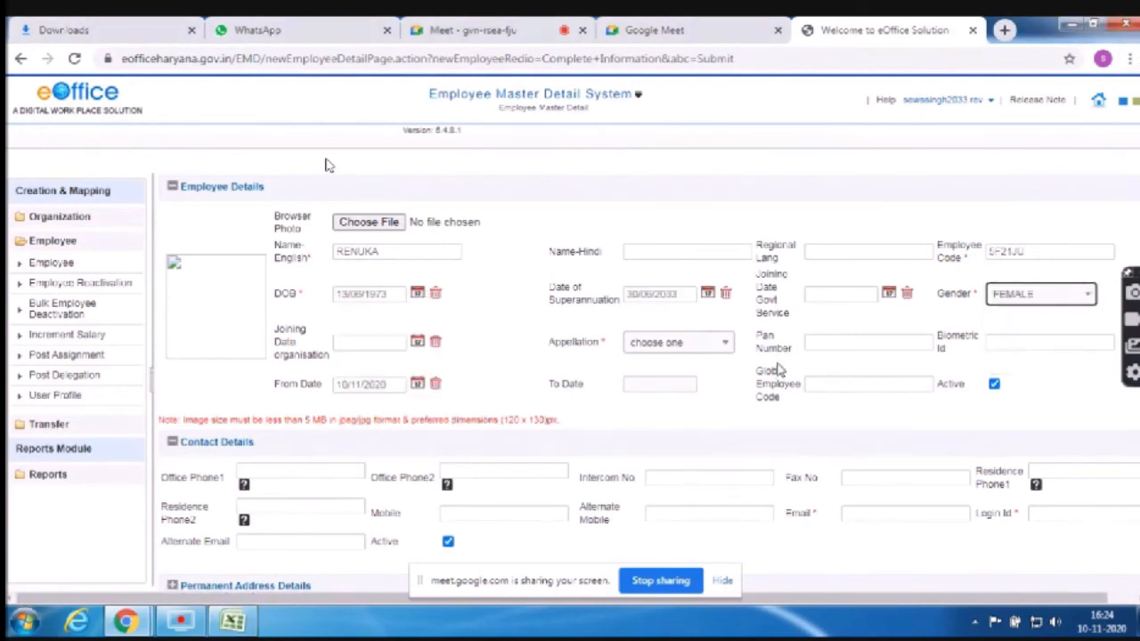
Leave the govt service joining date empty and set the appellation to Mrs
left_click(842, 292)
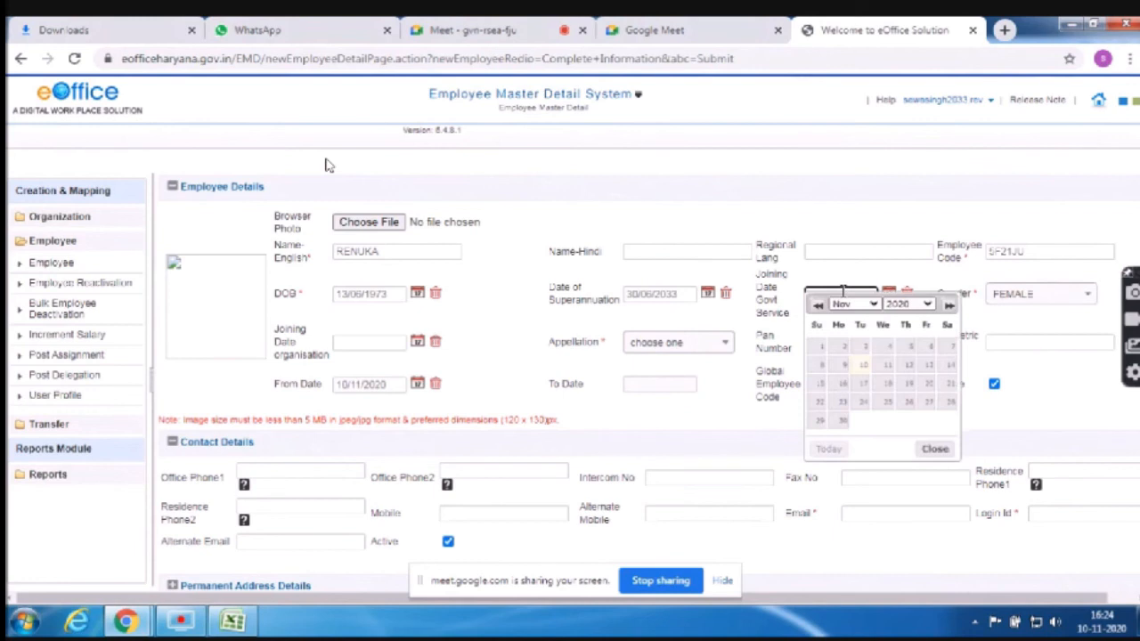
left_click(864, 283)
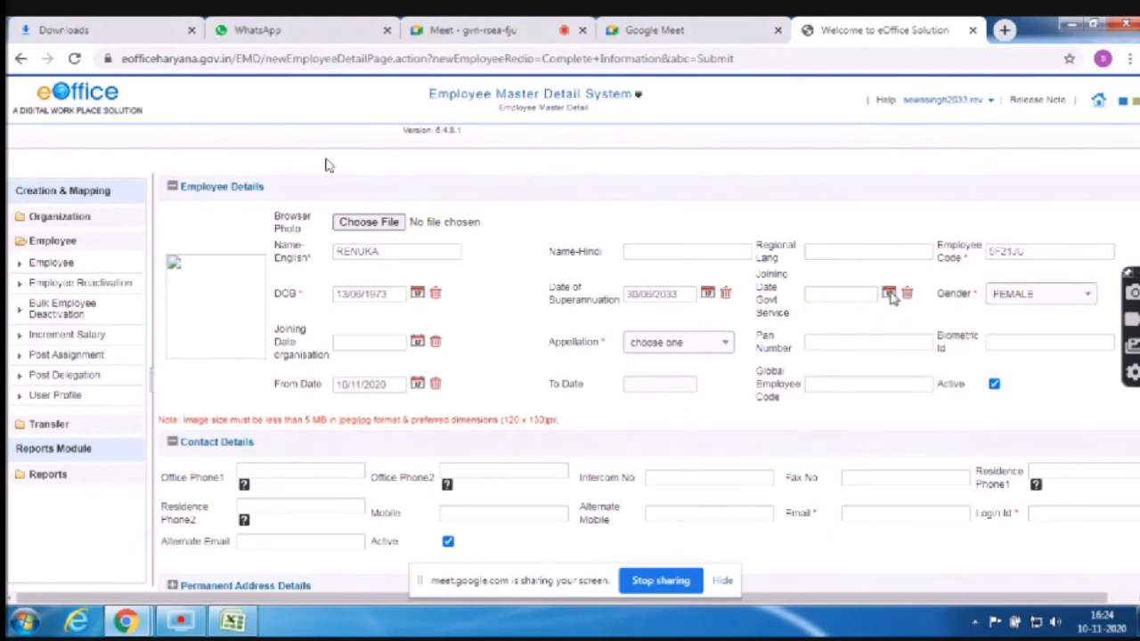
left_click(889, 294)
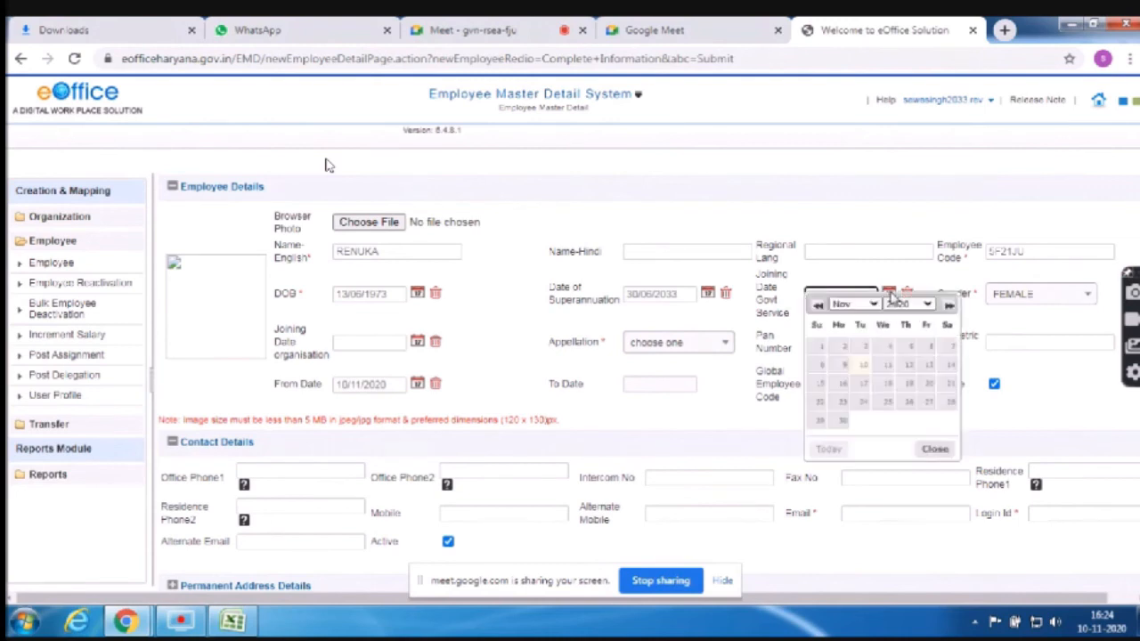
left_click(764, 313)
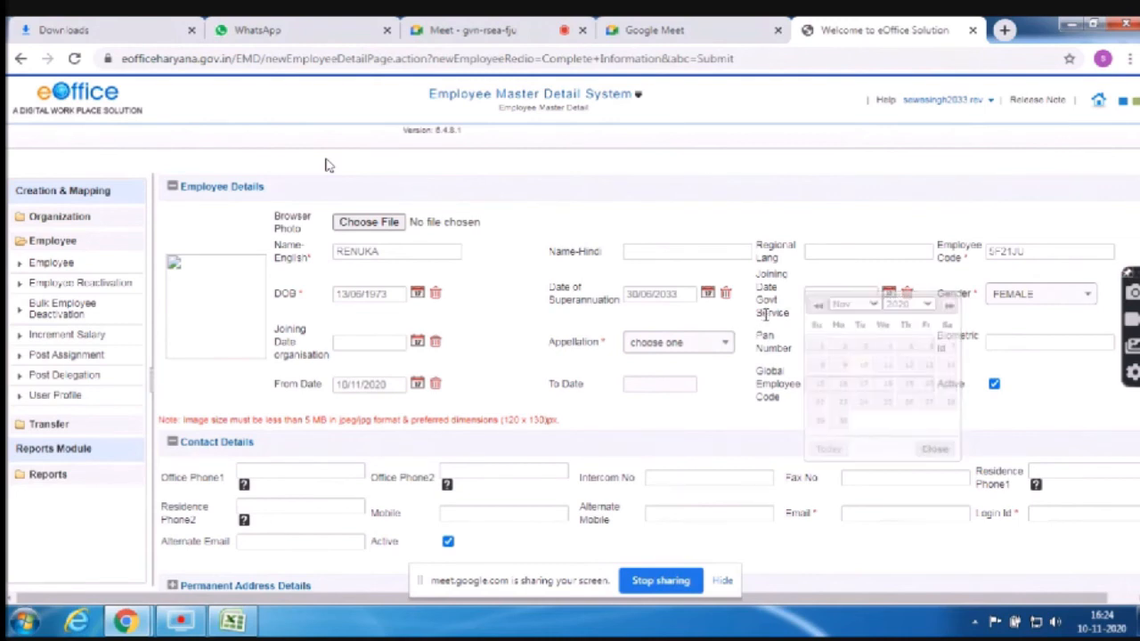
left_click(677, 345)
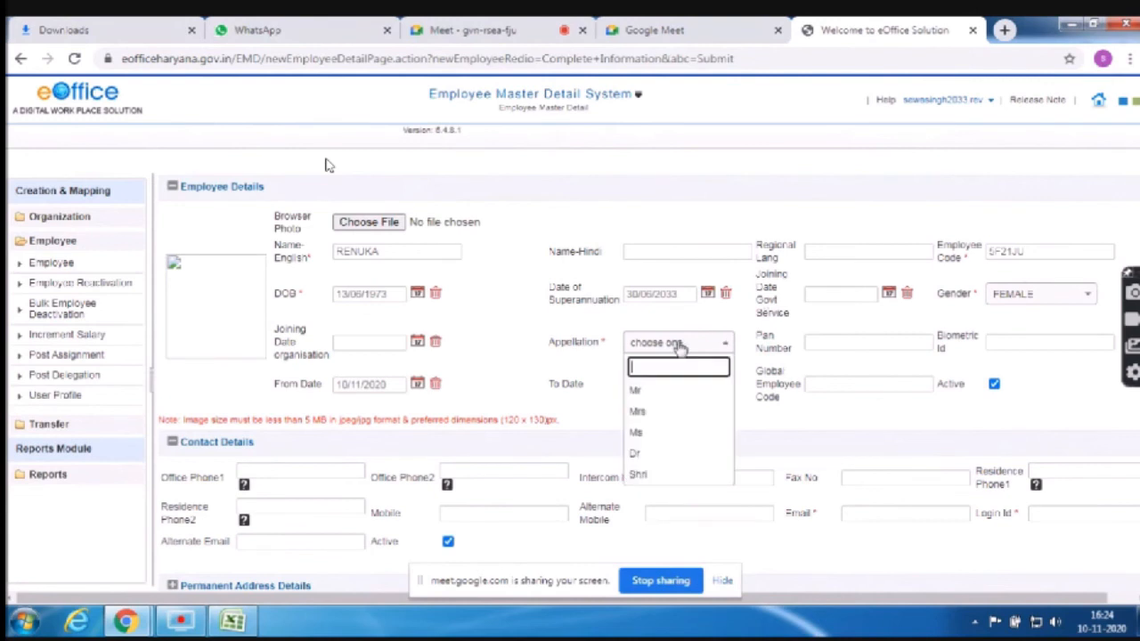
left_click(652, 412)
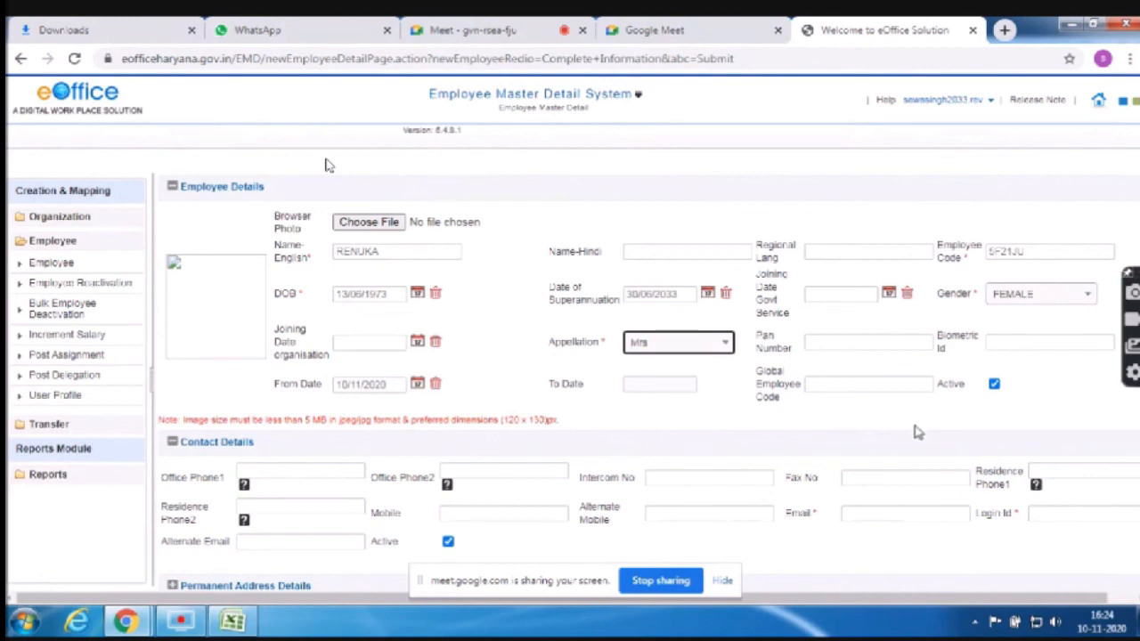
Copy the employee's NIC email from cell G42 into the Email field and fill Login Id
left_click(880, 513)
key("alt+Tab")
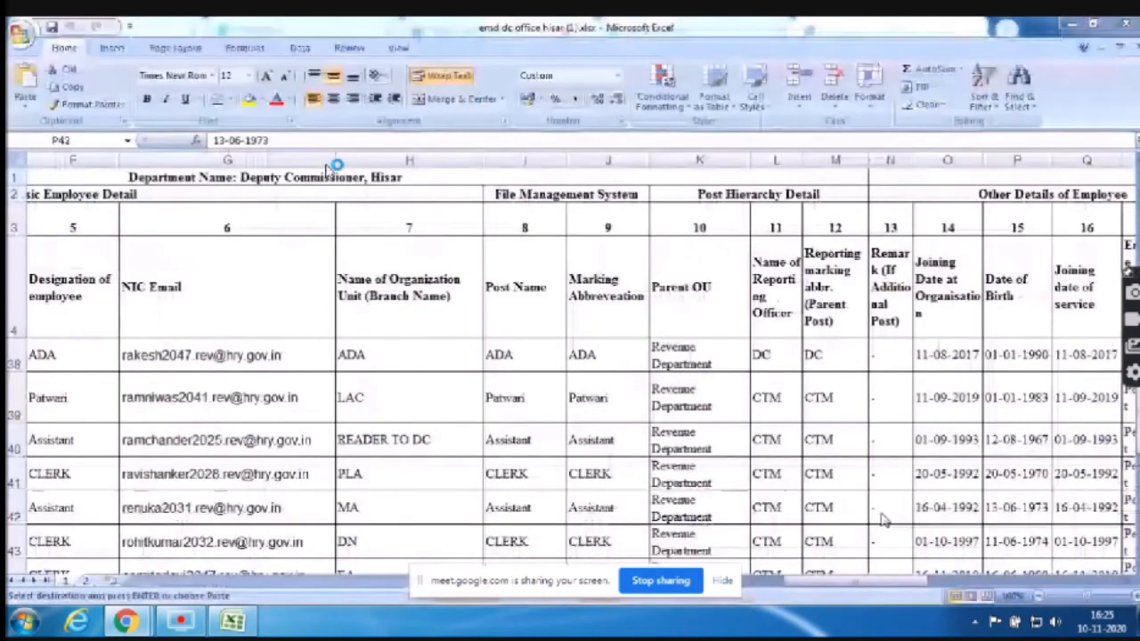
key("Left")
key("Left")
key("Left")
key("Left")
key("Left")
key("Left")
key("Left")
key("Left")
key("Left")
key("Left")
key("Left")
key("Left")
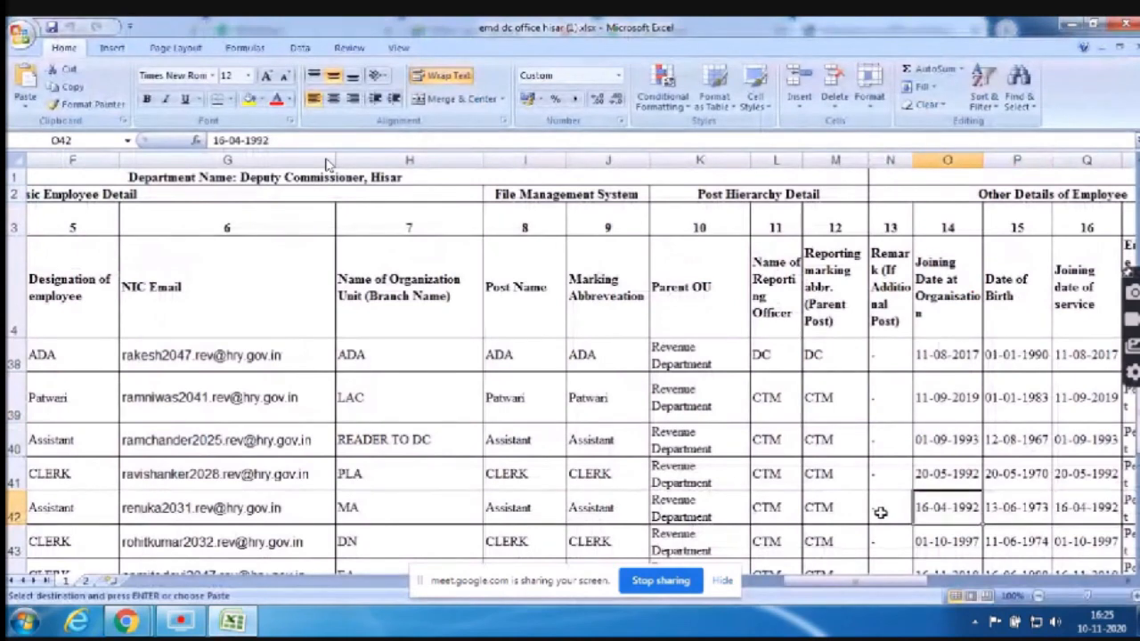
key("Right")
key("Right")
key("Right")
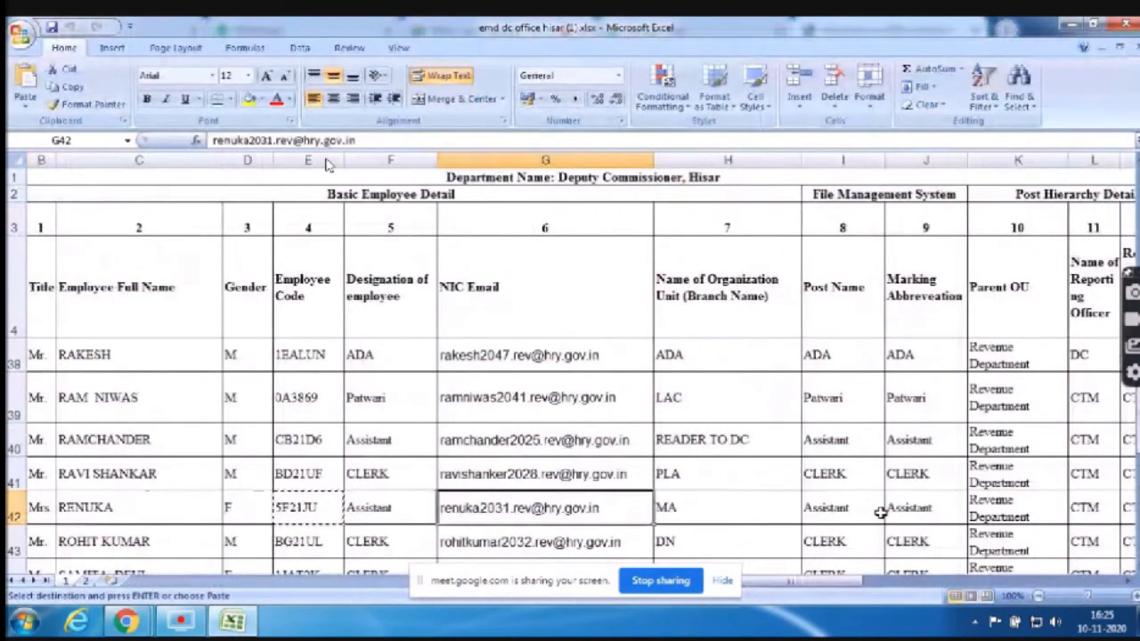
key("ctrl+c")
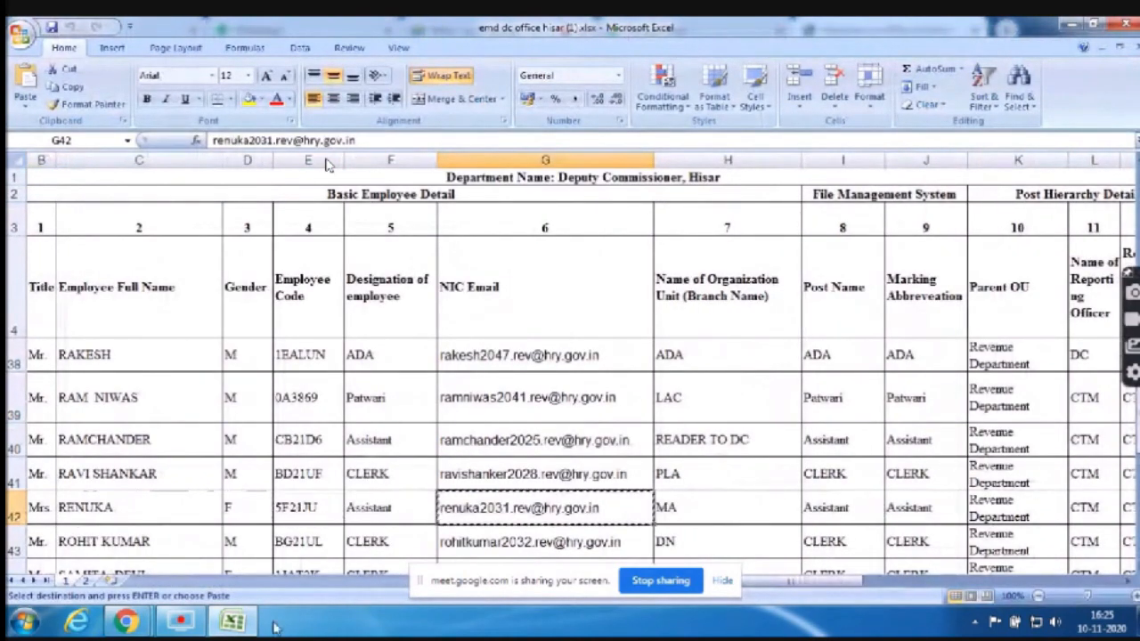
mouse_move(121, 623)
left_click(112, 545)
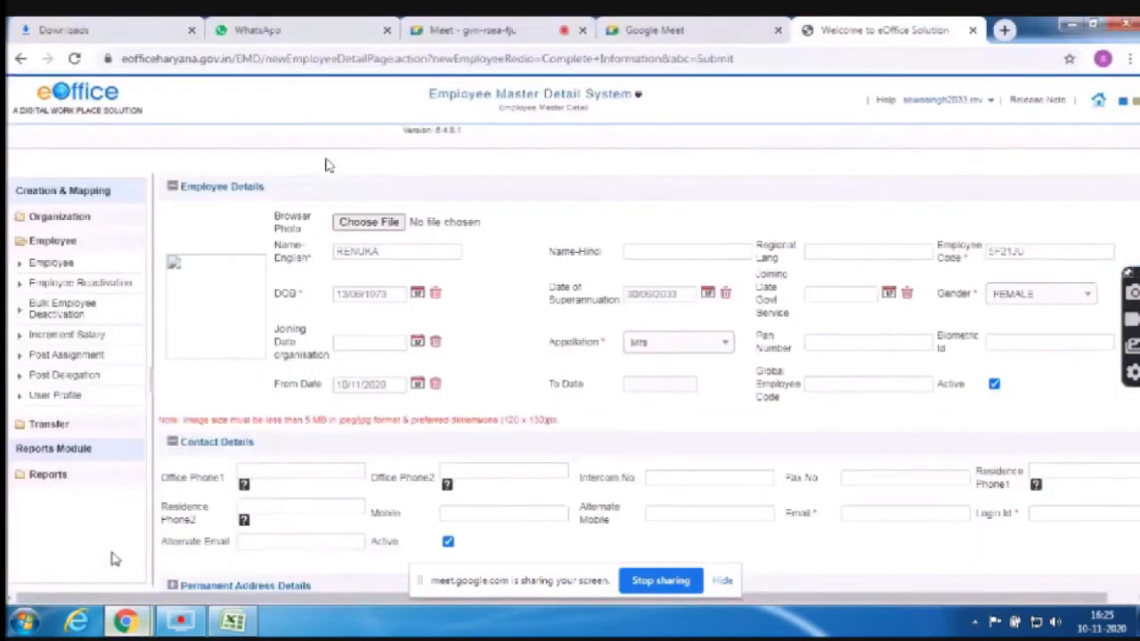
key("ctrl+v")
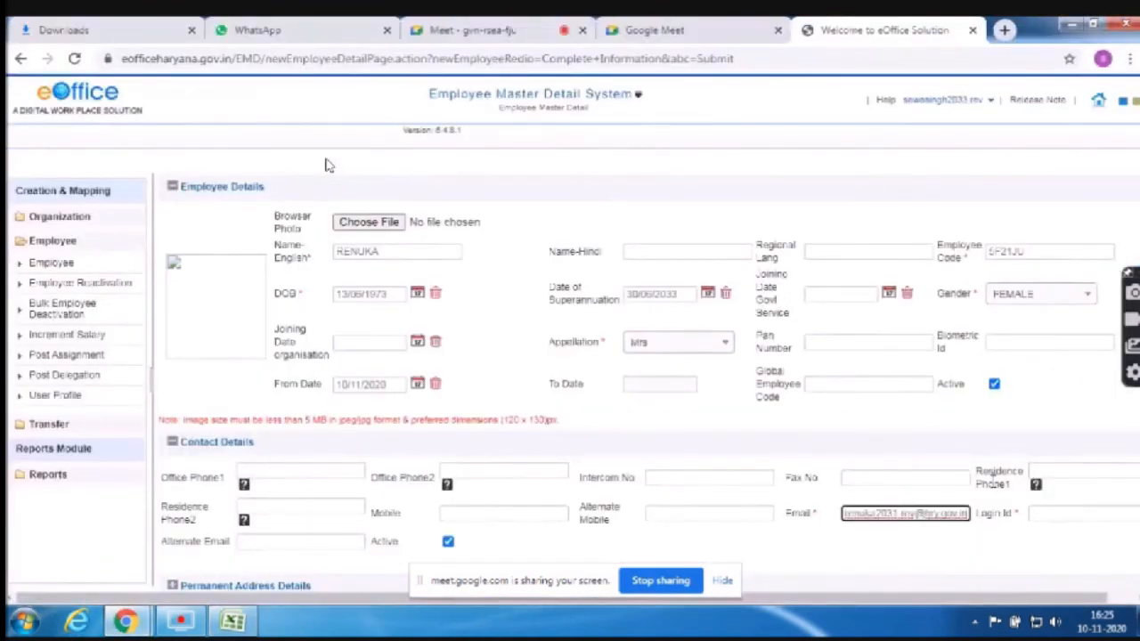
key("Tab")
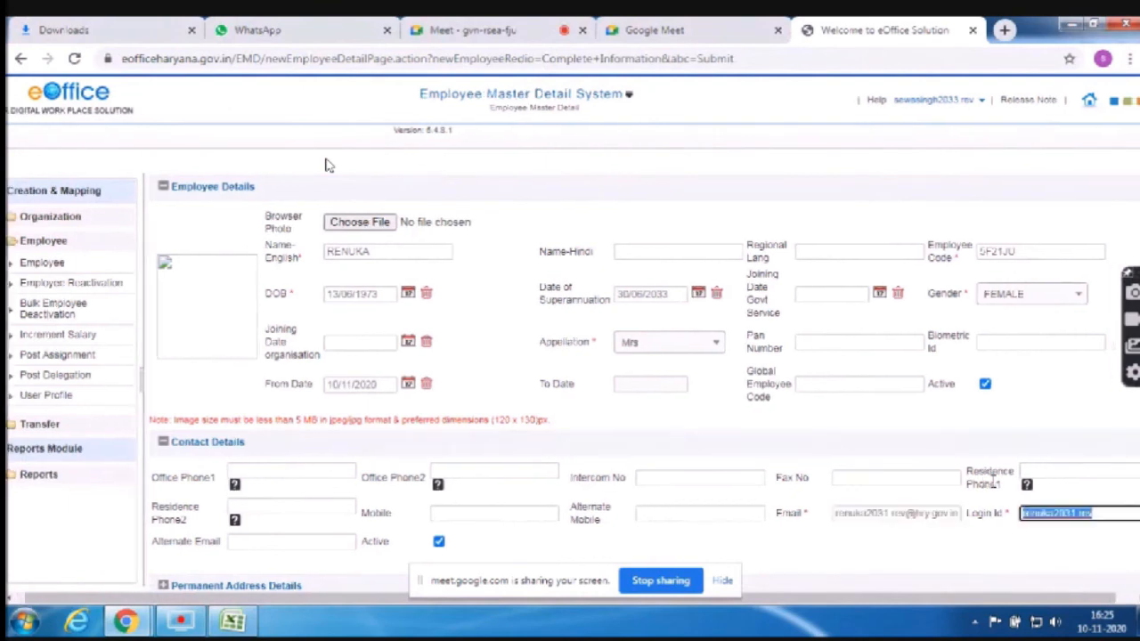
left_click(961, 586)
left_click(724, 582)
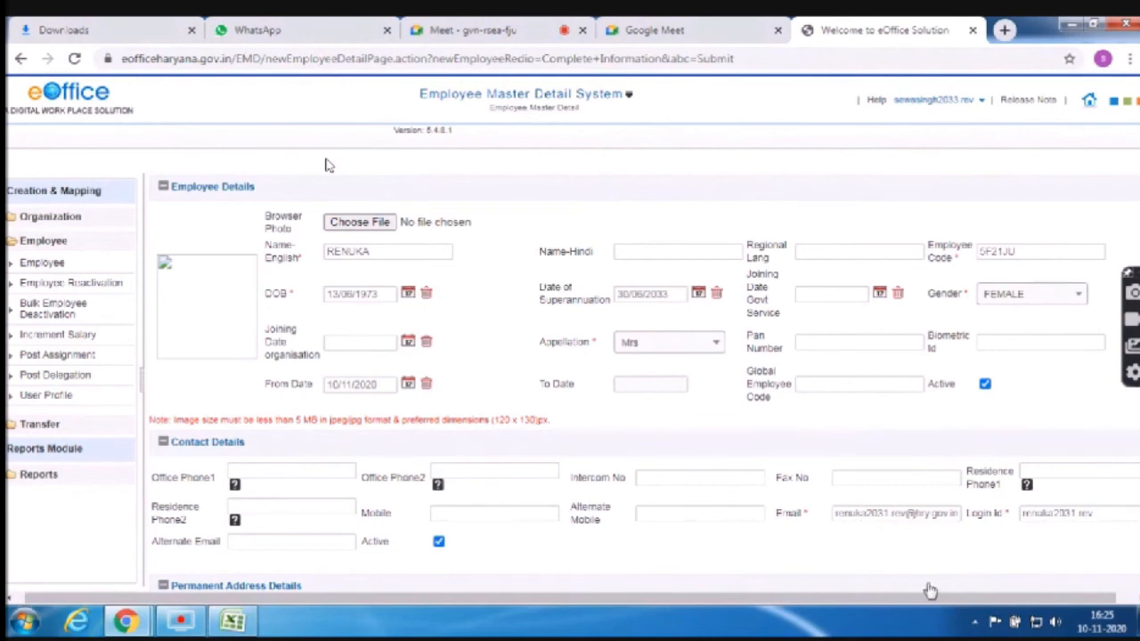
Set the employee's designation to ASSISTANT
scroll(930, 591, "down", 5)
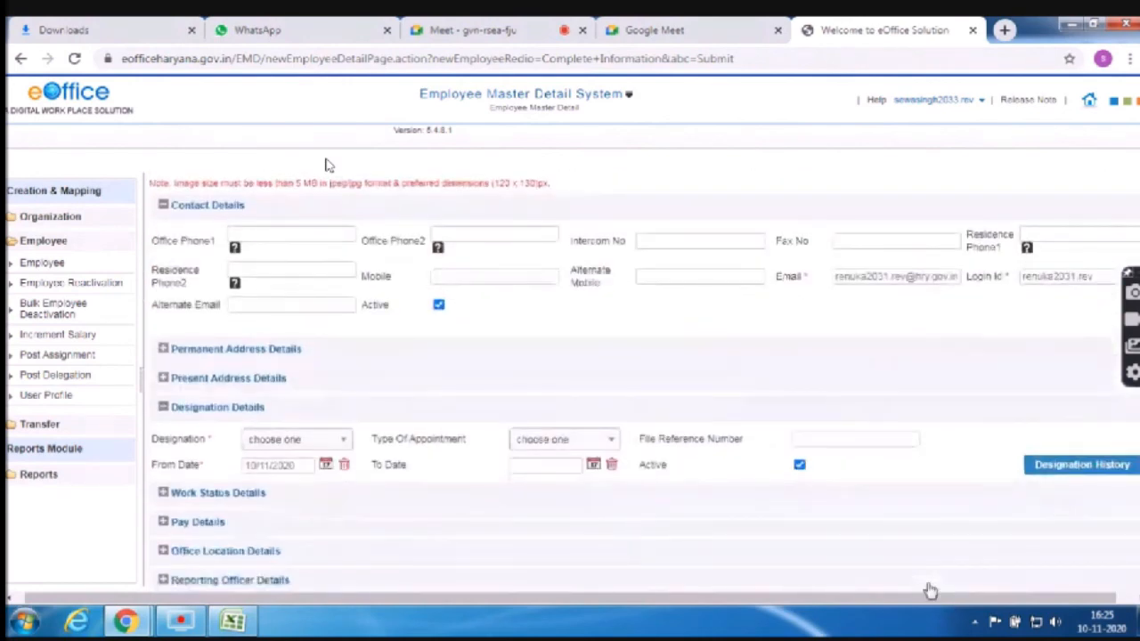
scroll(930, 590, "down", 2)
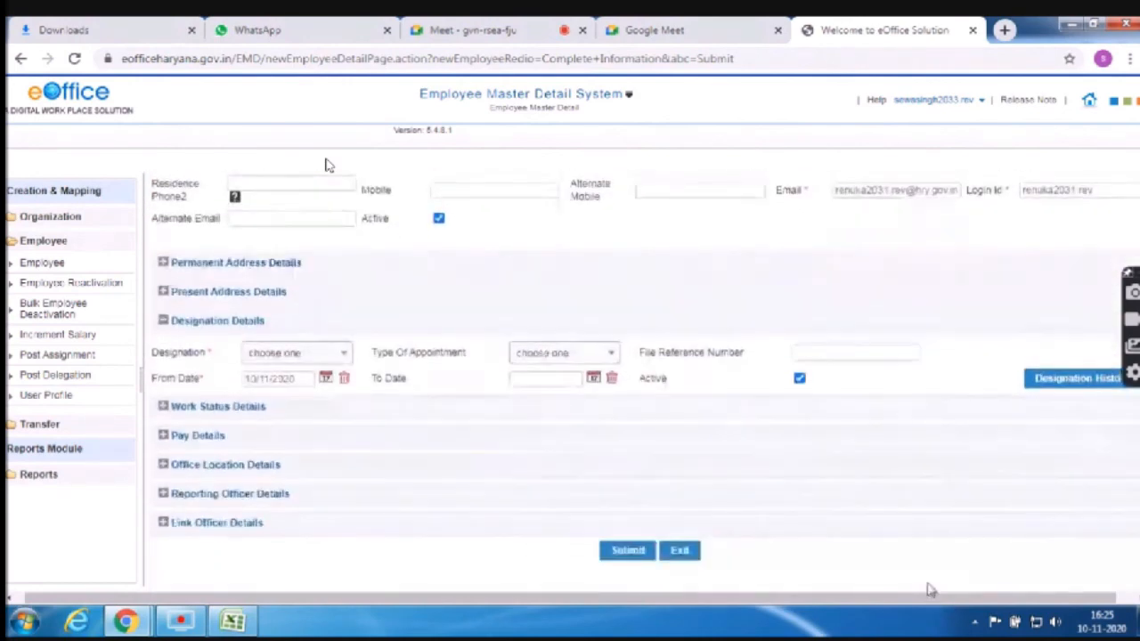
left_click(341, 358)
left_click(300, 400)
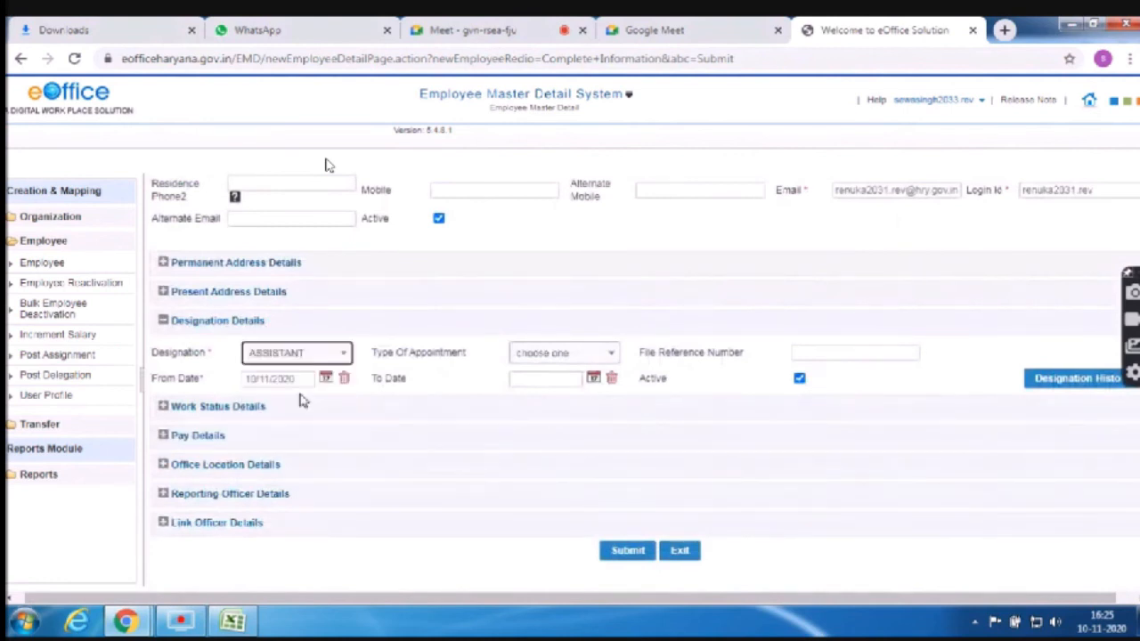
left_click(596, 363)
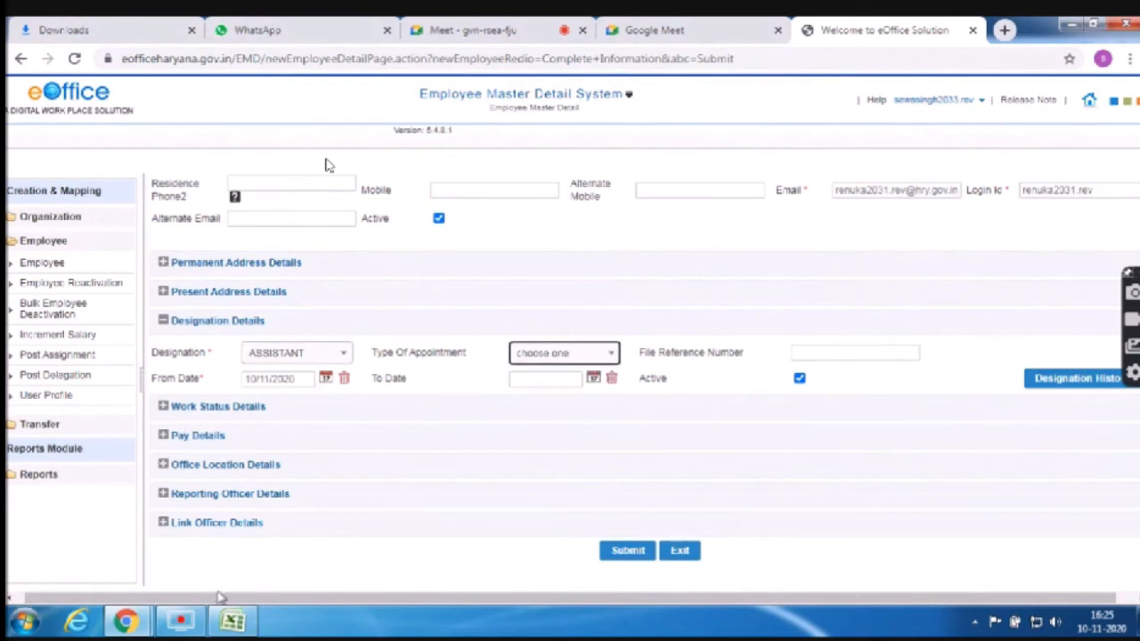
Set the designation From Date to 16/04/1992, as in the spreadsheet, and submit the record
left_click(233, 621)
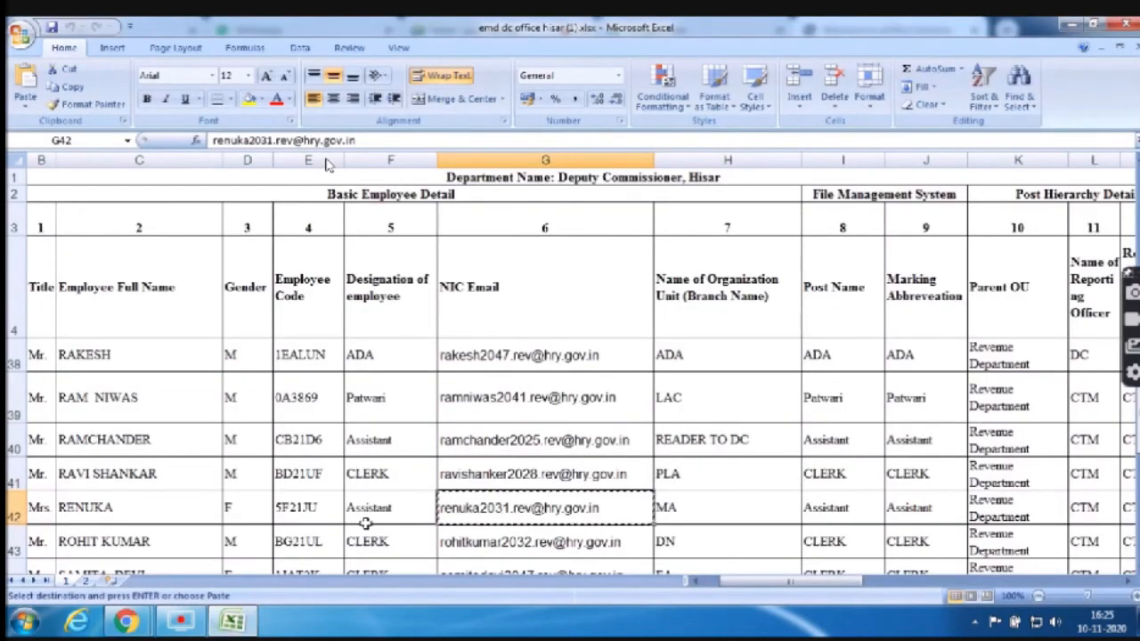
key("Right")
key("Right")
key("Right")
key("Right")
key("Right")
key("Right")
key("Right")
key("Right")
key("Right")
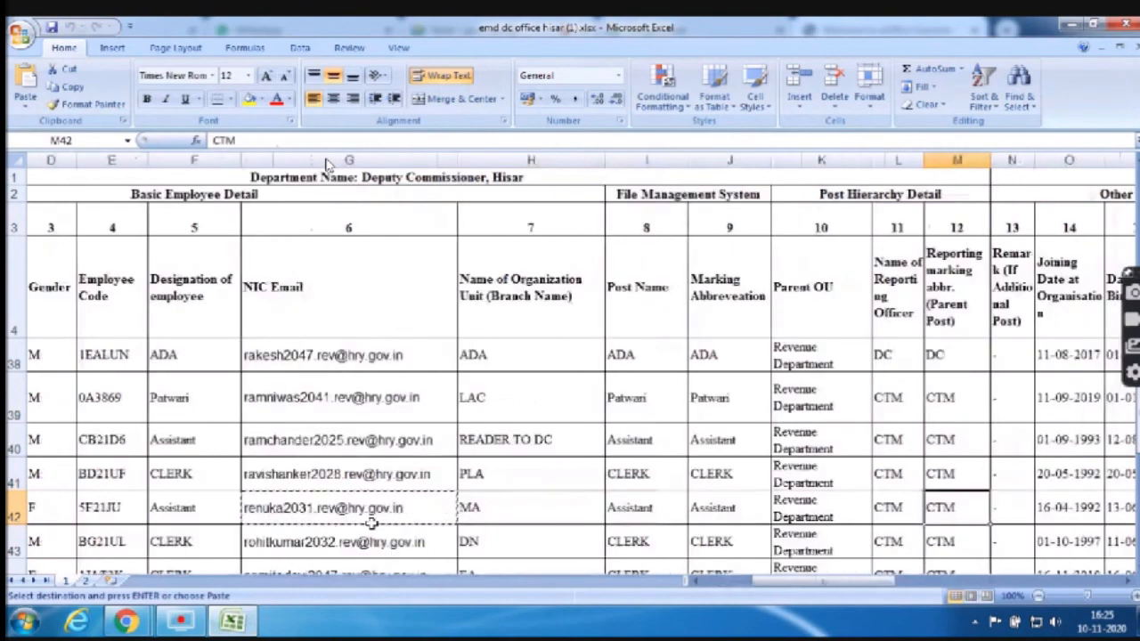
key("Left")
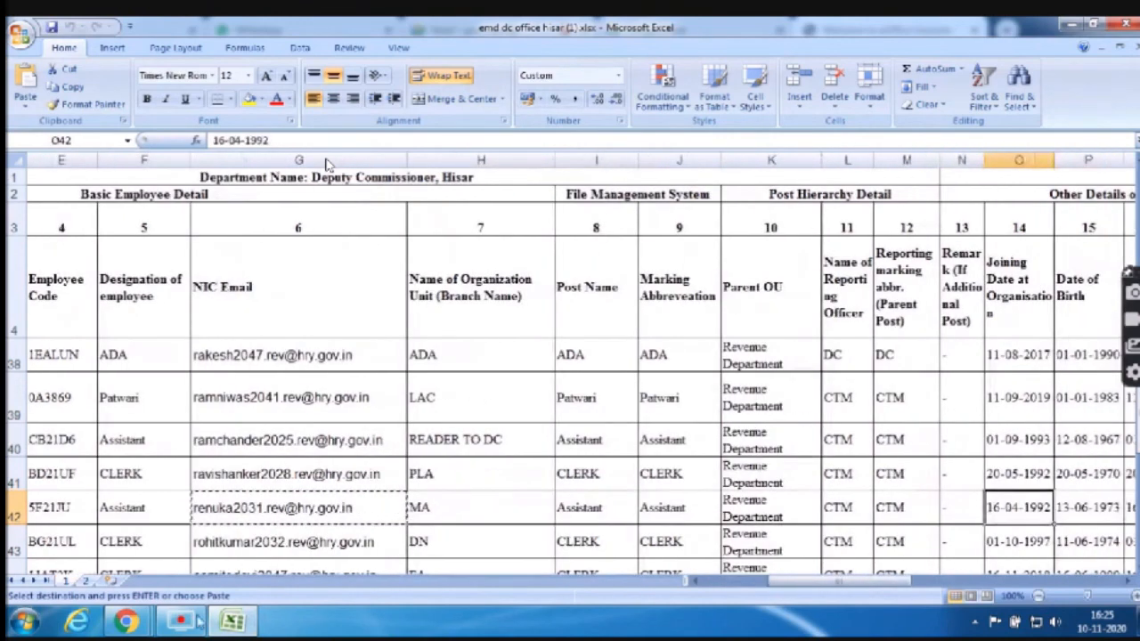
left_click(137, 580)
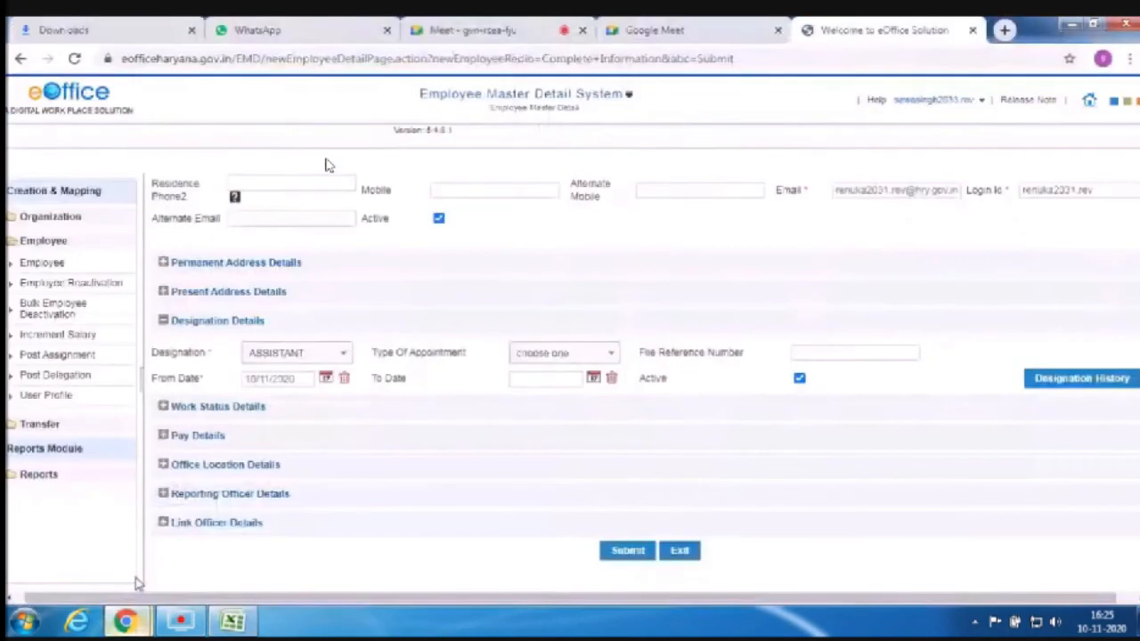
left_click(327, 378)
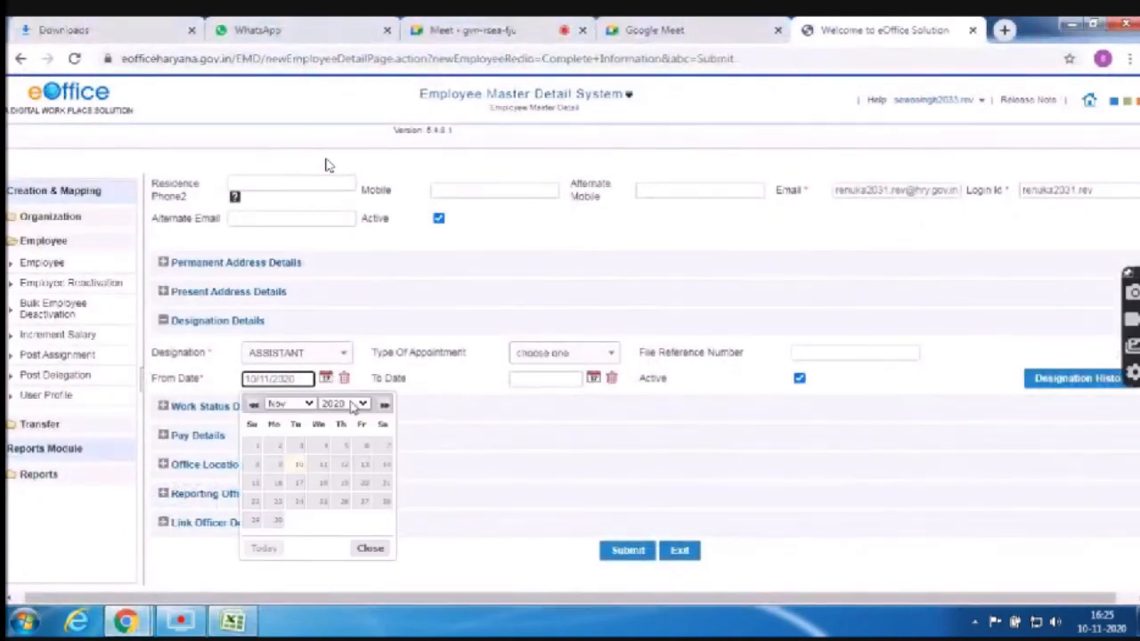
left_click(352, 406)
type("1992")
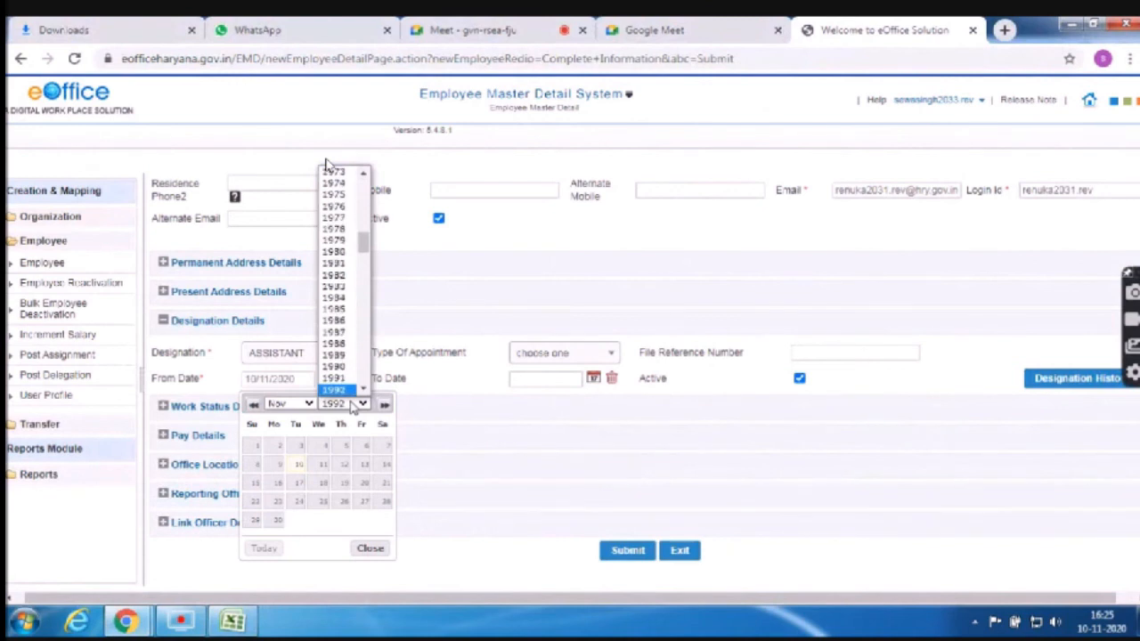
left_click(290, 404)
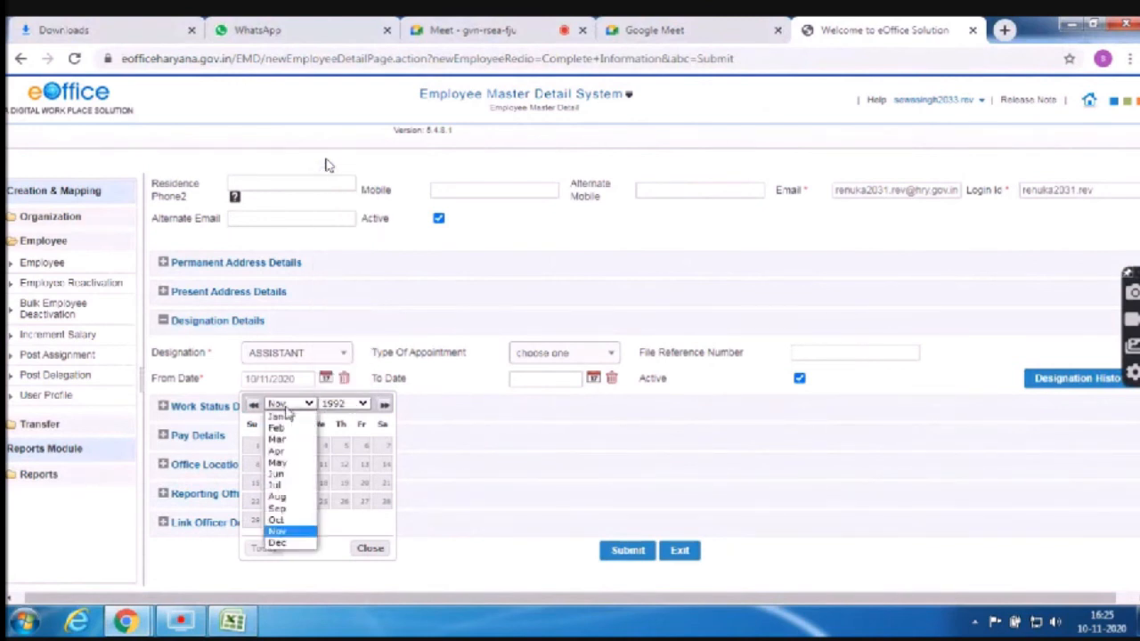
left_click(277, 451)
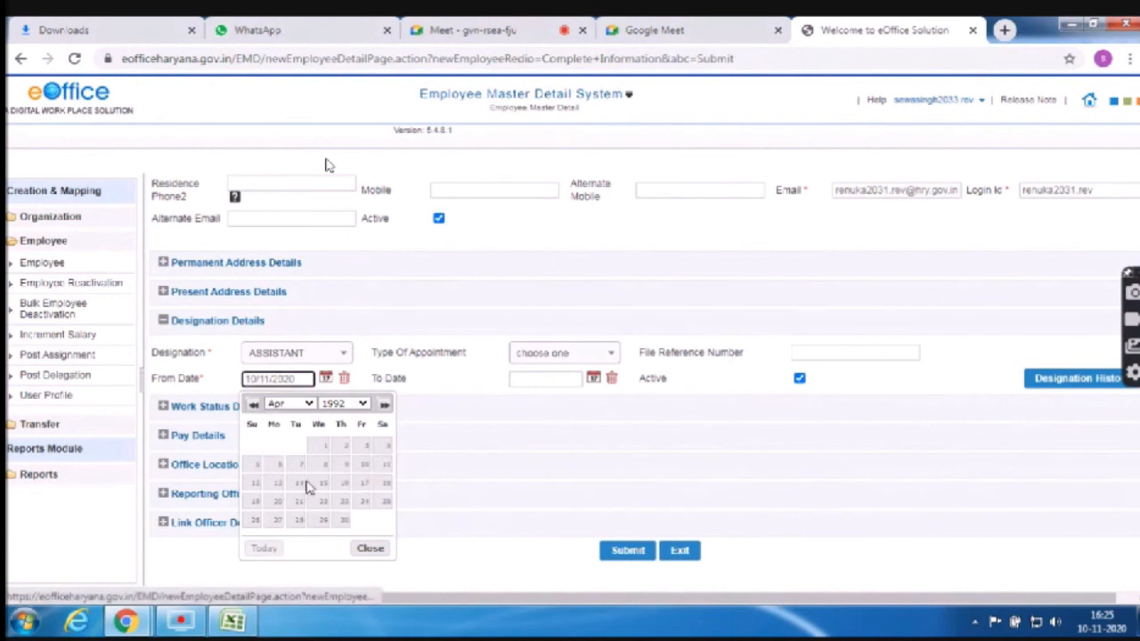
left_click(342, 485)
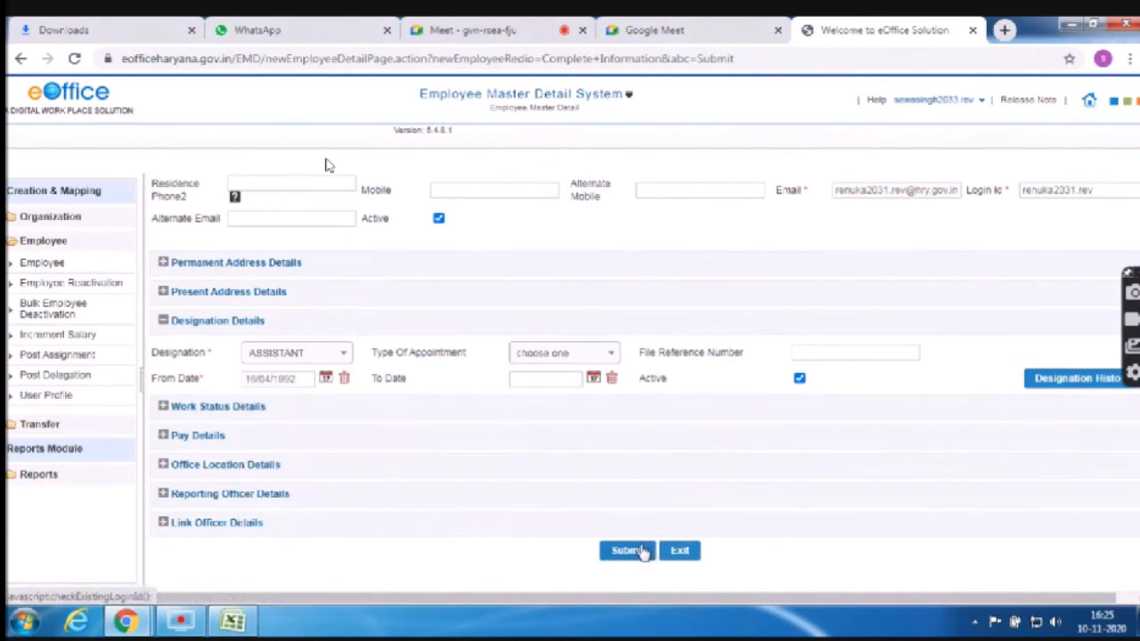
left_click(626, 550)
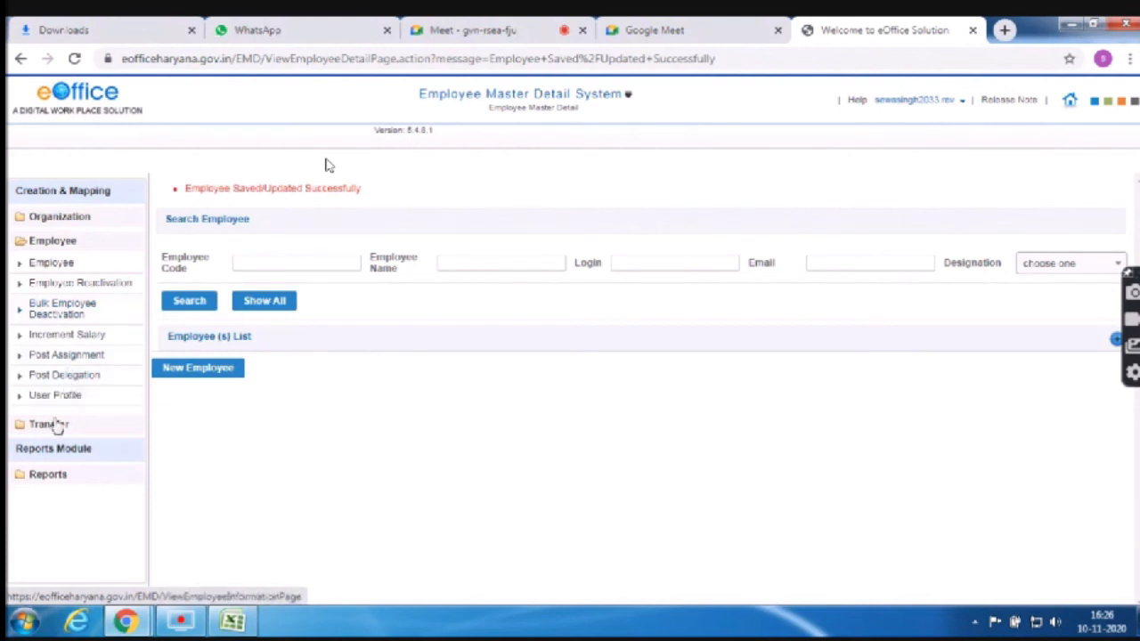
List employees on the Post Assignment page and give row 2 the post MISCELLANEOUS ASSISTANT
left_click(92, 356)
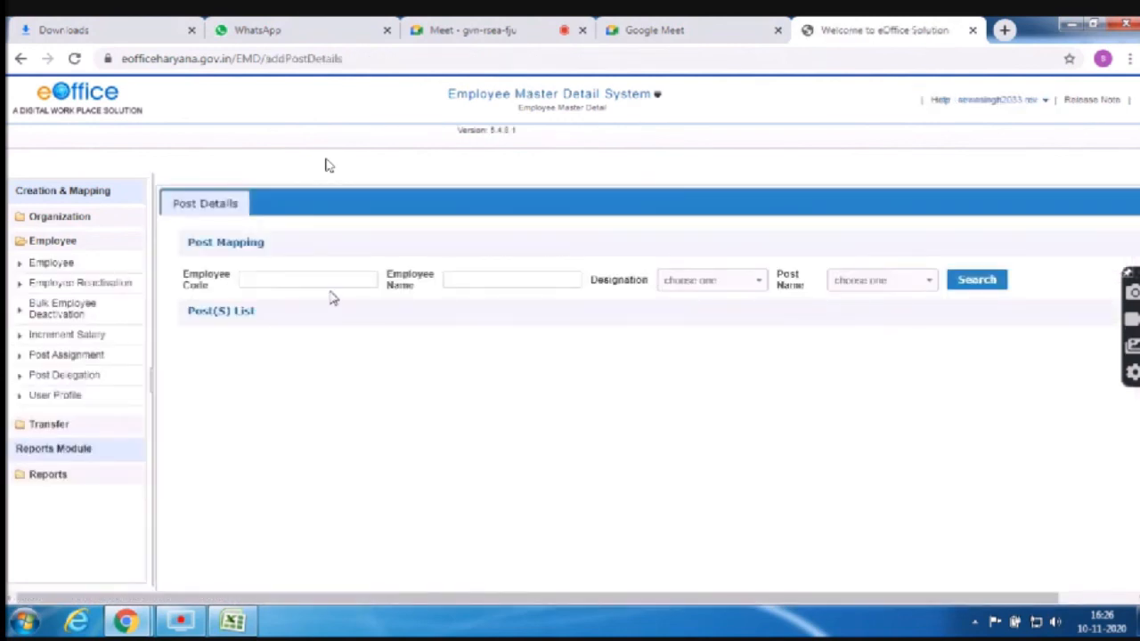
left_click(976, 287)
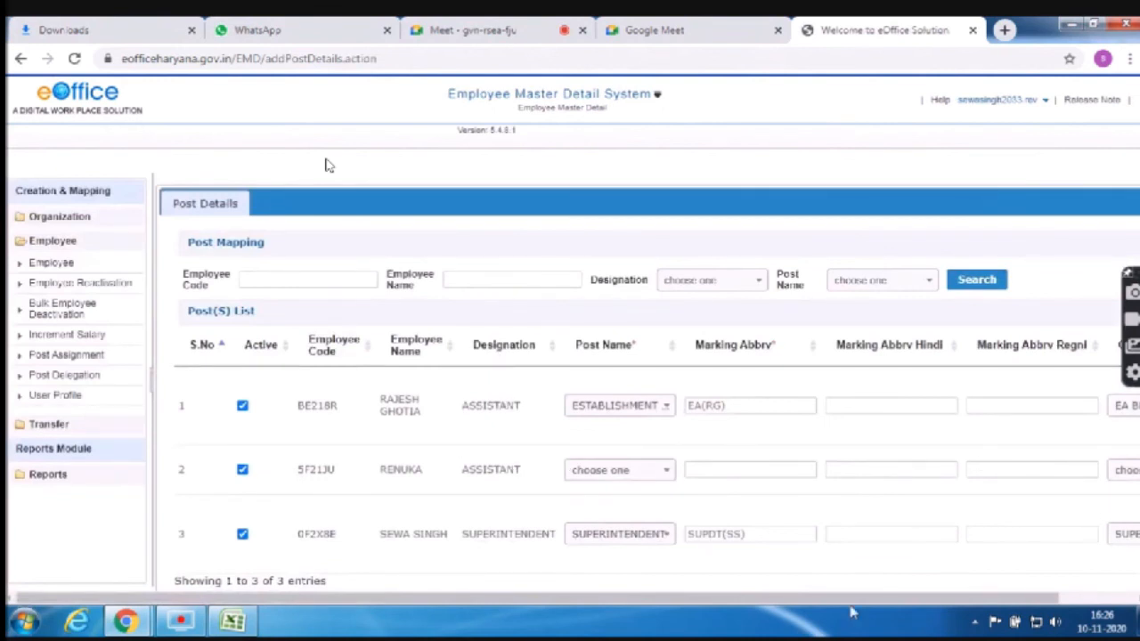
left_click_drag(777, 606, 1012, 590)
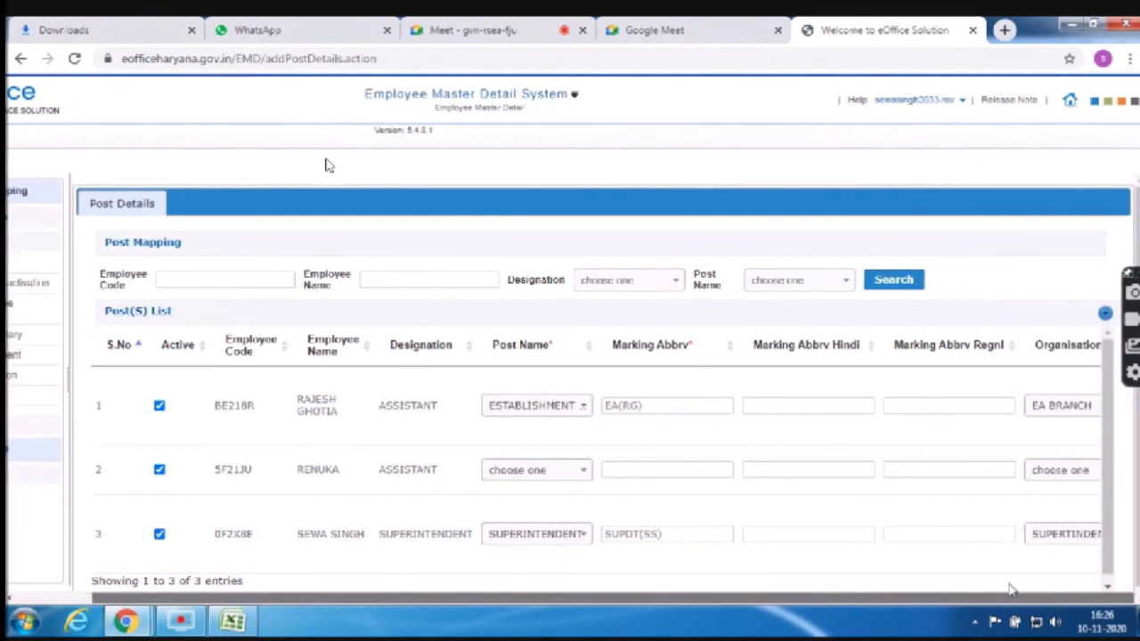
left_click(552, 470)
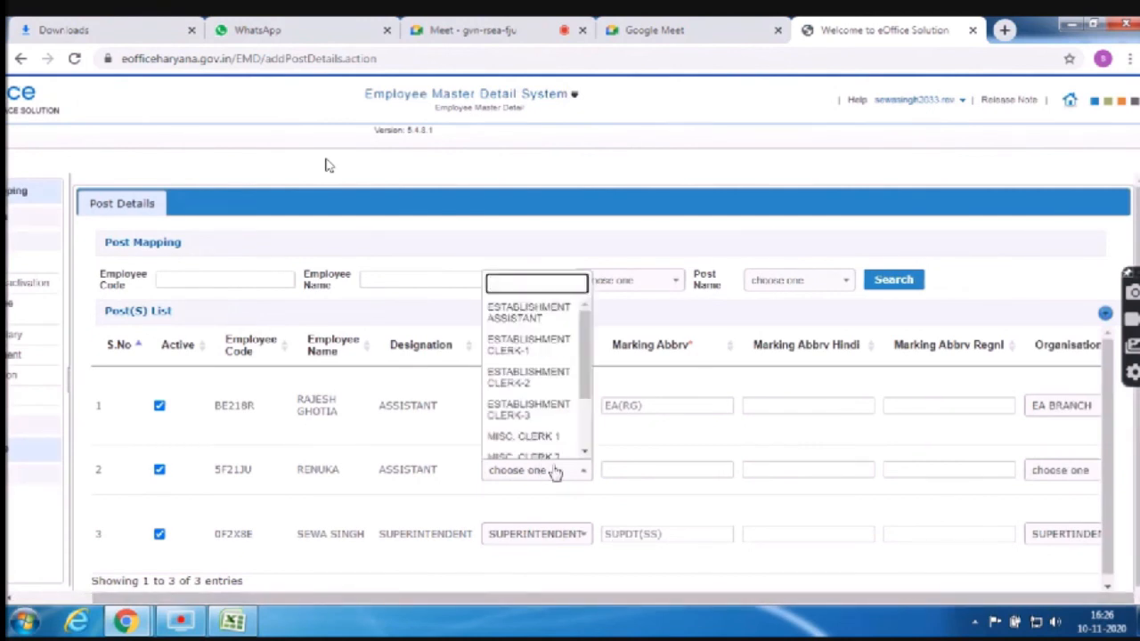
type("MIS")
key("Down")
key("Down")
key("Down")
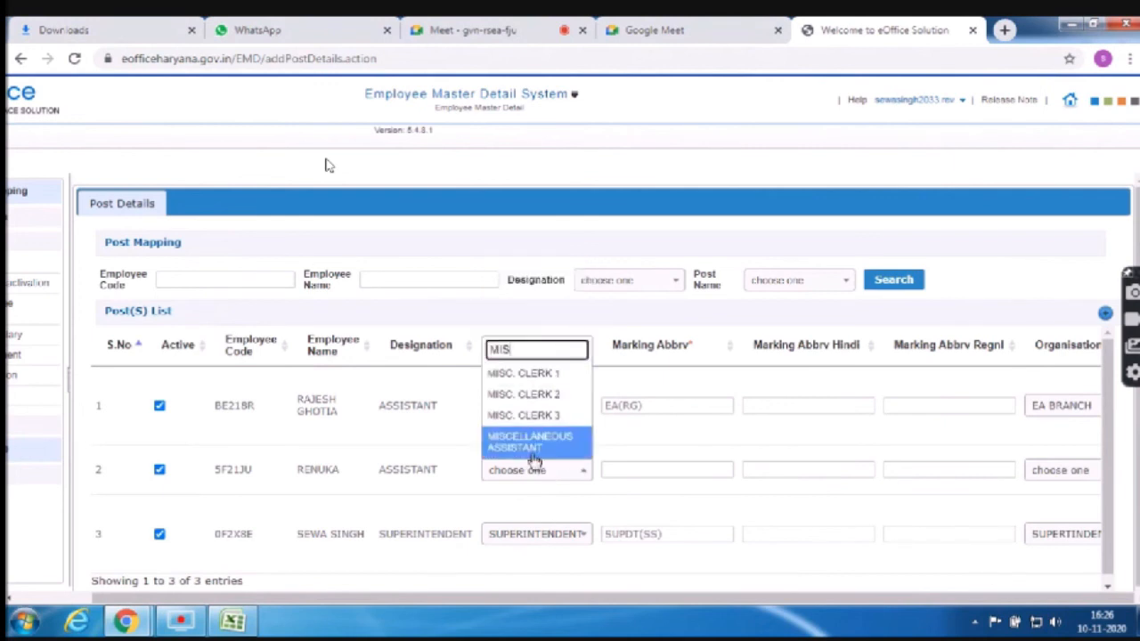
key("Return")
left_click(669, 467)
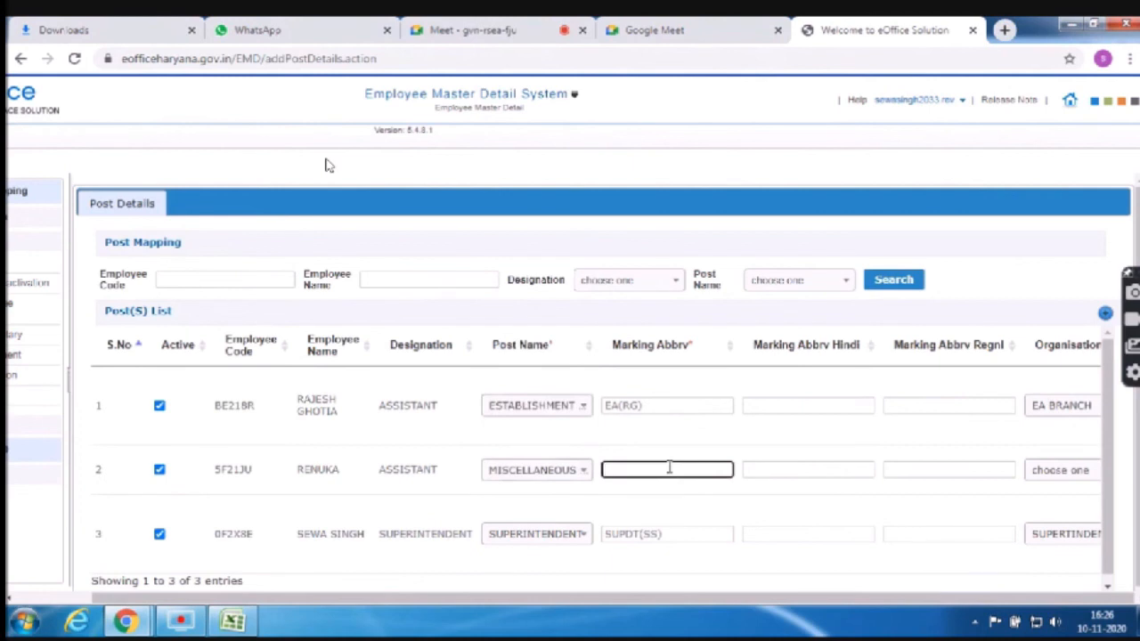
Enter 'MA ASSTT HI' / 'DC HISAR' in row 2's Marking Abbrv, then erase it to blank
type("MA ASSTT DC HISAR")
left_click(803, 469)
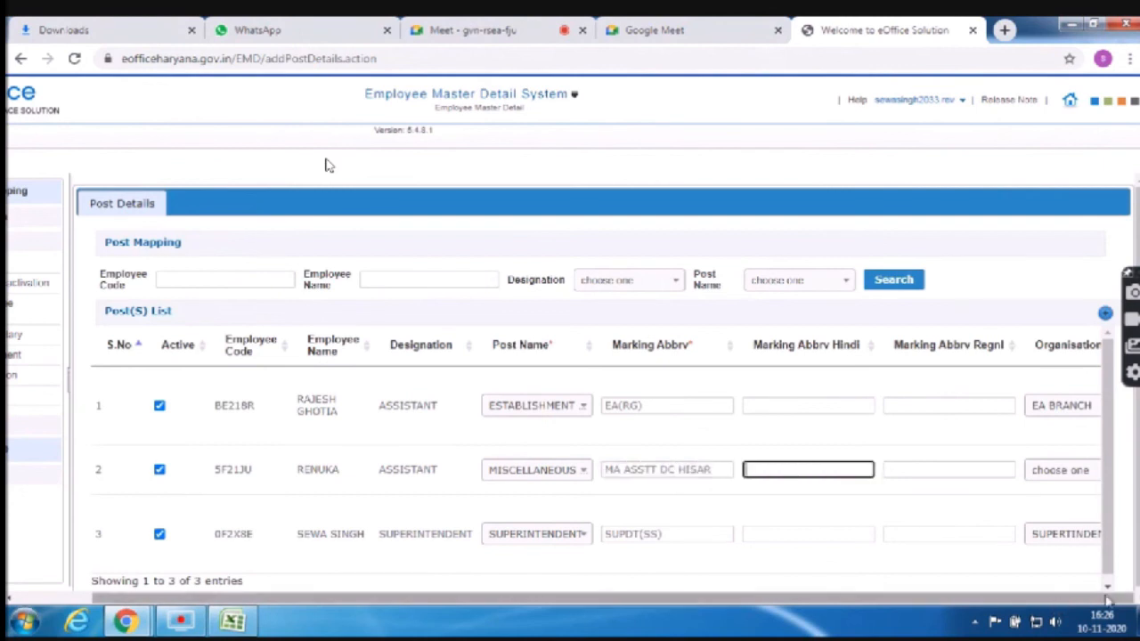
left_click(724, 470)
key("BackSpace")
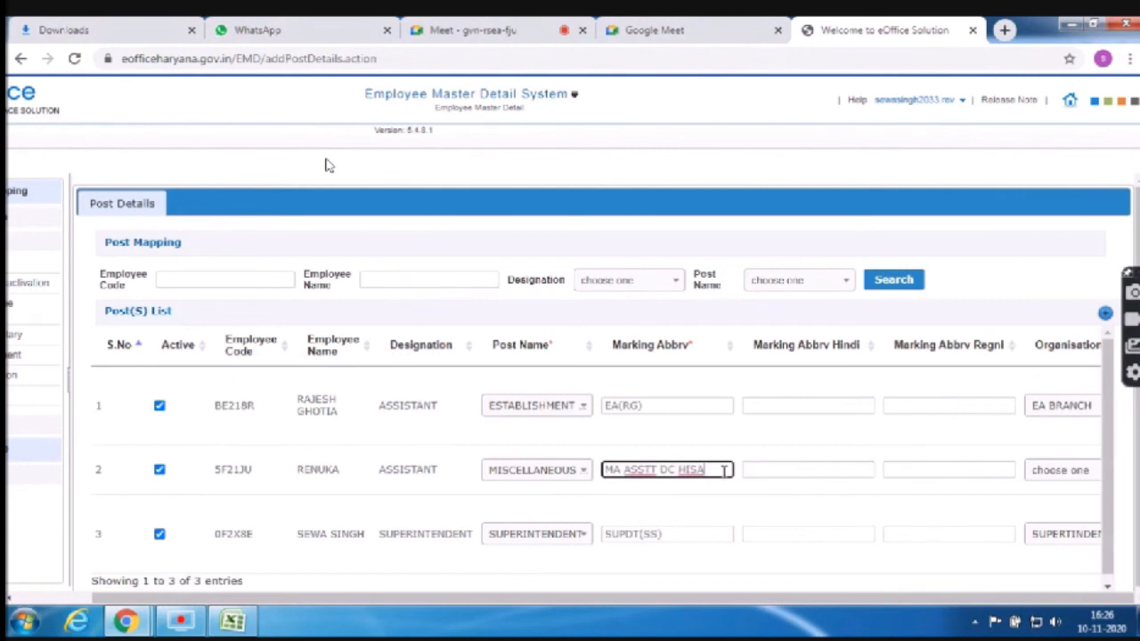
key("BackSpace")
key("BackSpace")
key("BackSpace")
key("BackSpace")
key("BackSpace")
key("BackSpace")
key("BackSpace")
key("BackSpace")
key("BackSpace")
key("BackSpace")
key("BackSpace")
key("BackSpace")
key("BackSpace")
key("BackSpace")
key("BackSpace")
key("BackSpace")
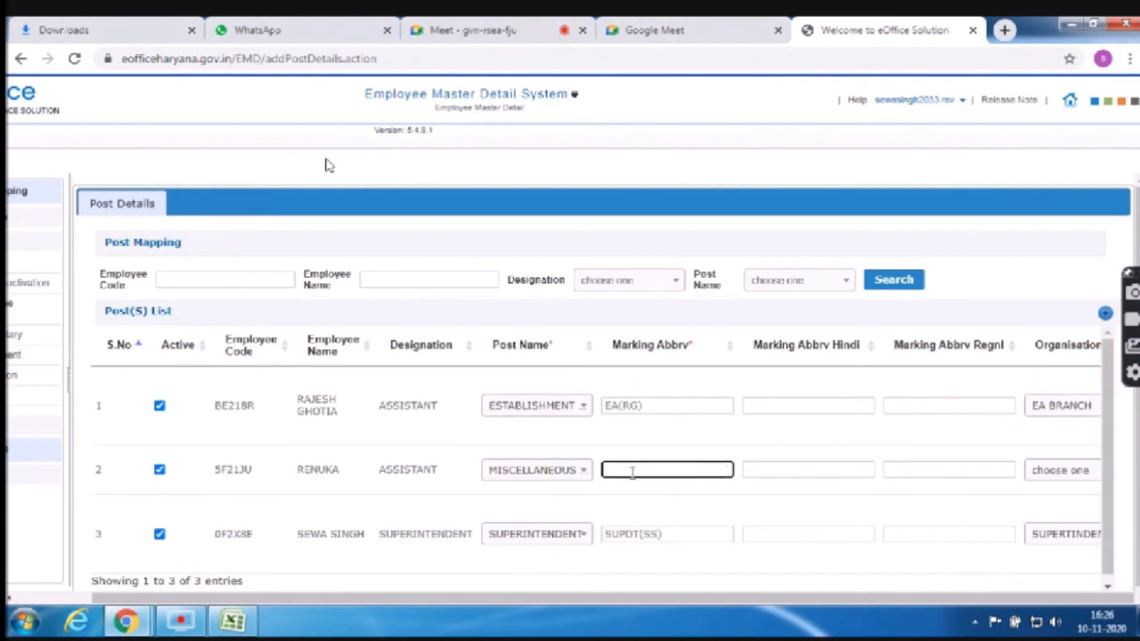
Zoom the page out and type row 2's marking abbreviation: MIS plus the employee's name in brackets
key("ctrl+minus")
key("ctrl+minus")
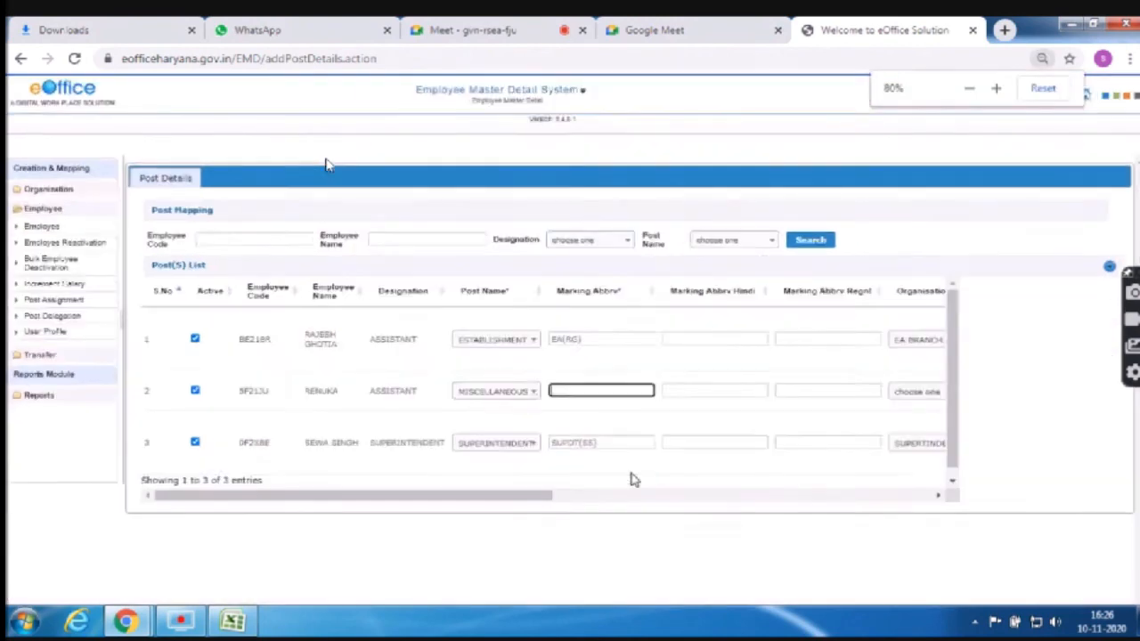
key("ctrl+minus")
key("ctrl+minus")
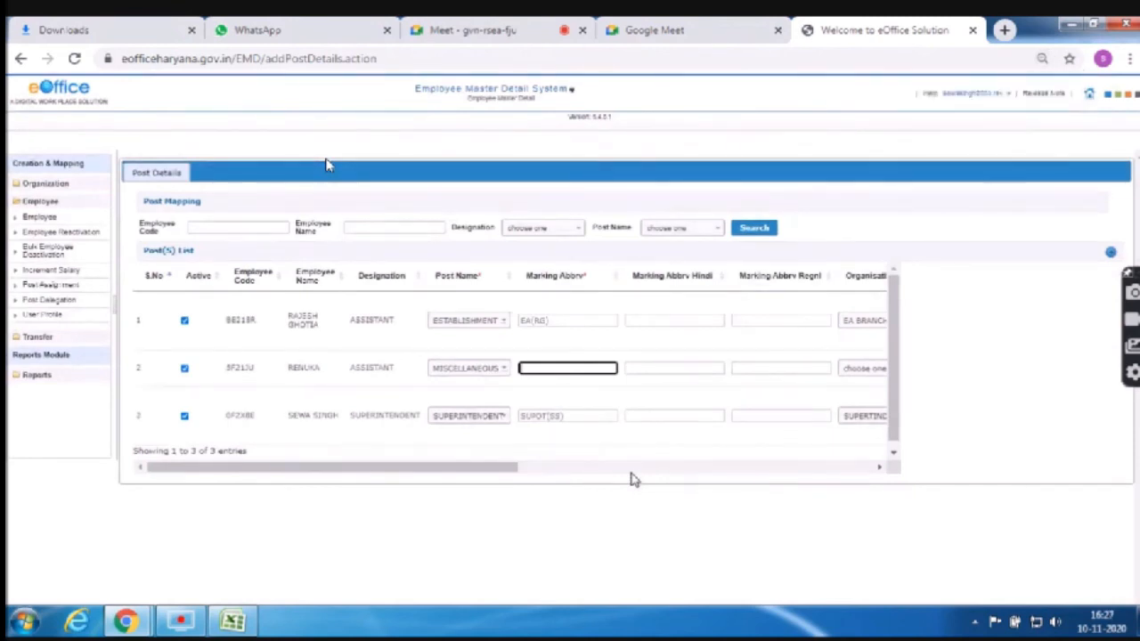
key("ctrl+minus")
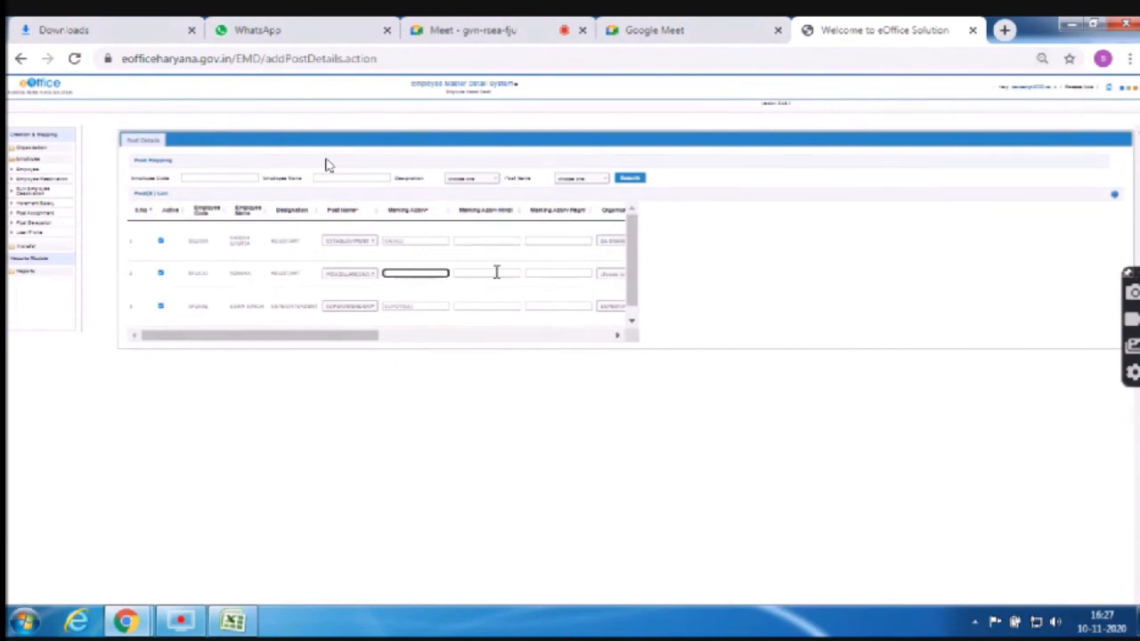
key("ctrl+plus")
key("ctrl+plus")
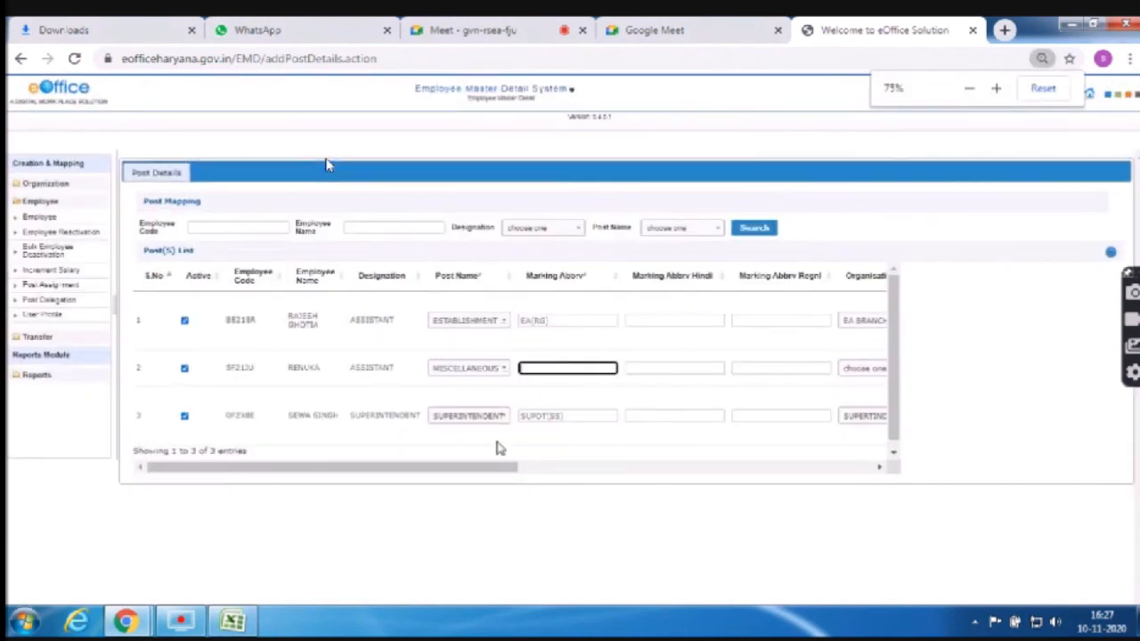
type("mis")
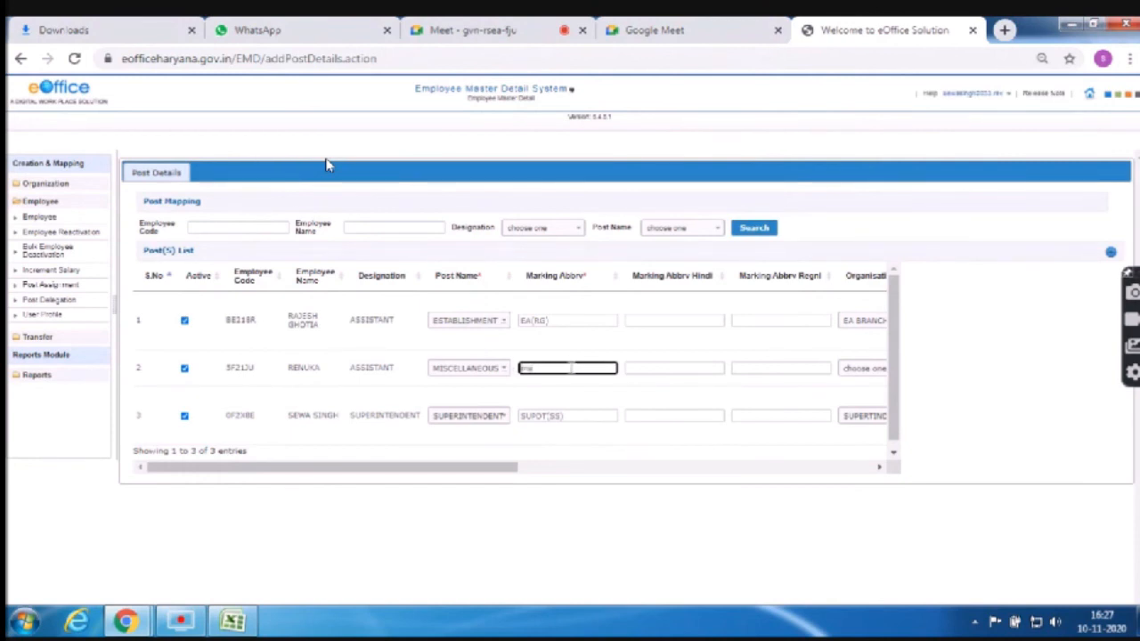
key("BackSpace")
key("BackSpace")
key("BackSpace")
type("MIS(RENUKA)")
Set row 2's organisation to MA BRANCH
left_click(826, 370)
left_click(864, 371)
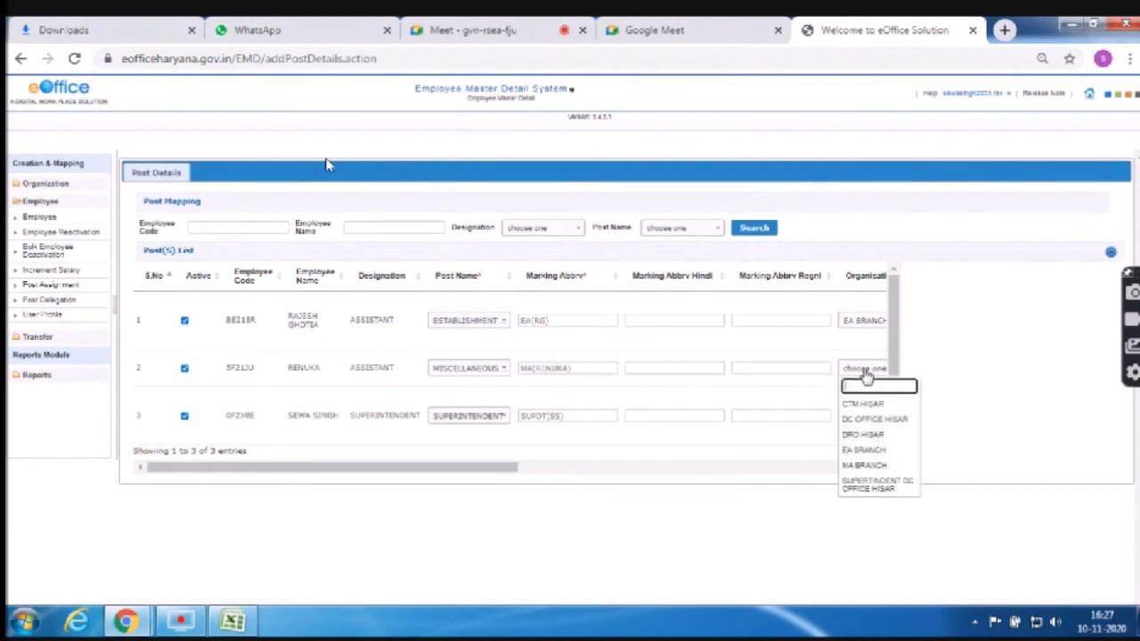
left_click(870, 470)
right_click(871, 472)
left_click(798, 481)
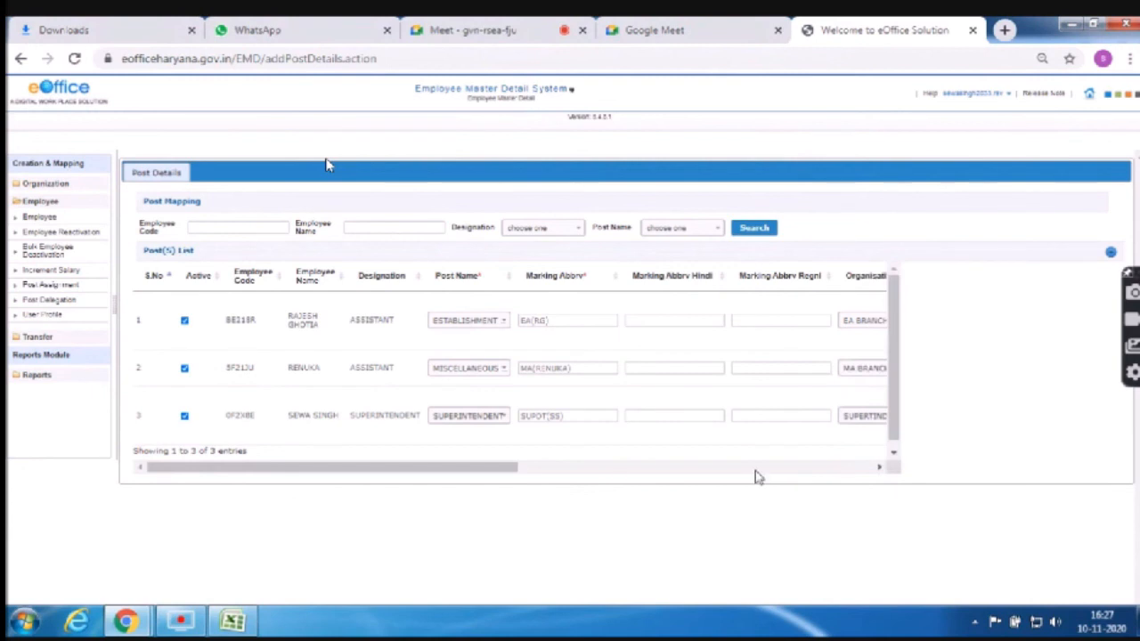
Scroll the post table right and check the employee's joining date in the spreadsheet
left_click(880, 468)
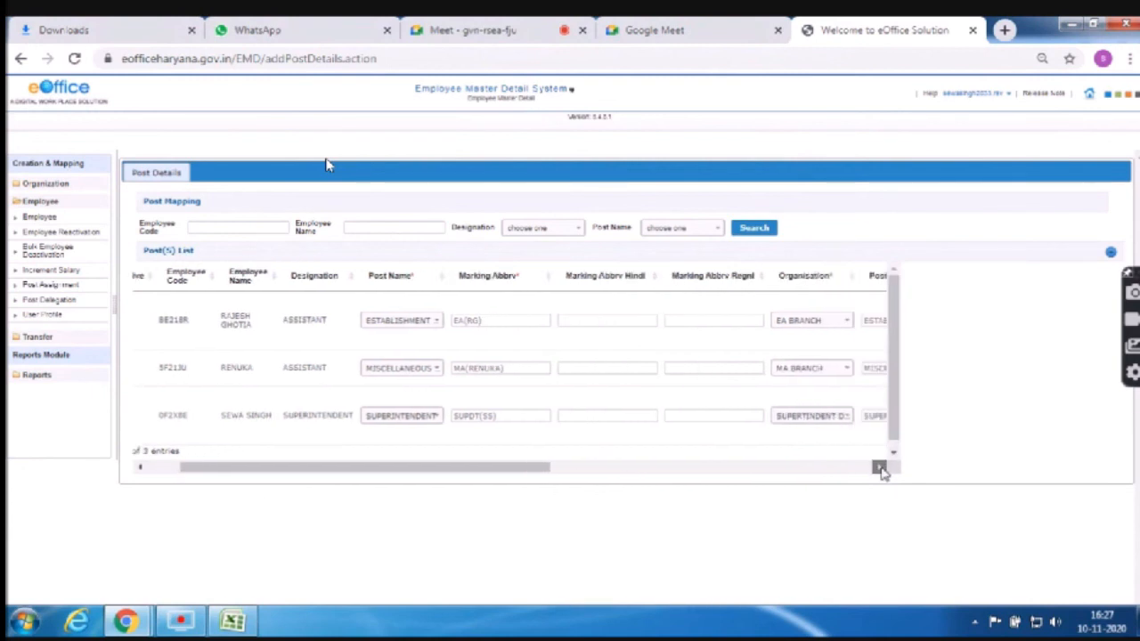
left_click_drag(879, 469, 880, 470)
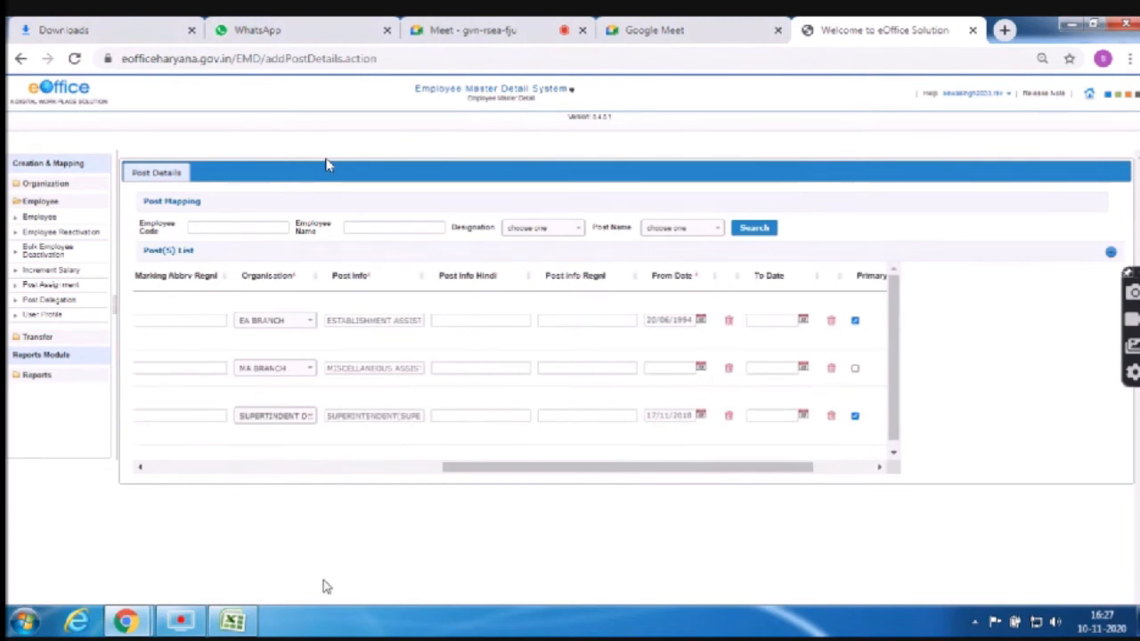
left_click(233, 620)
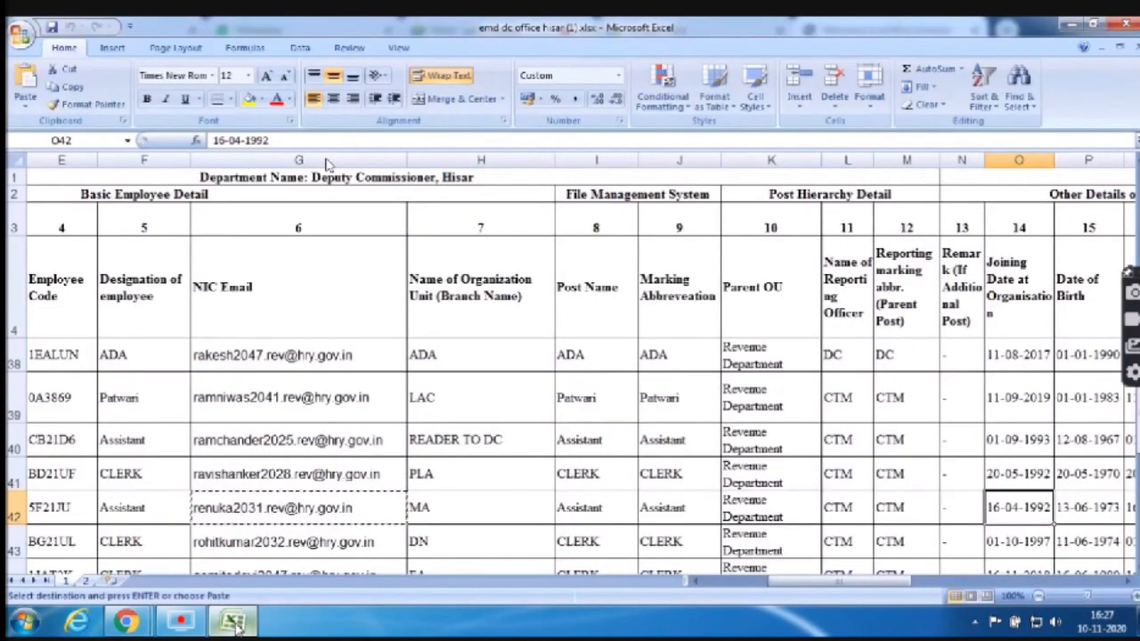
key("alt+Tab")
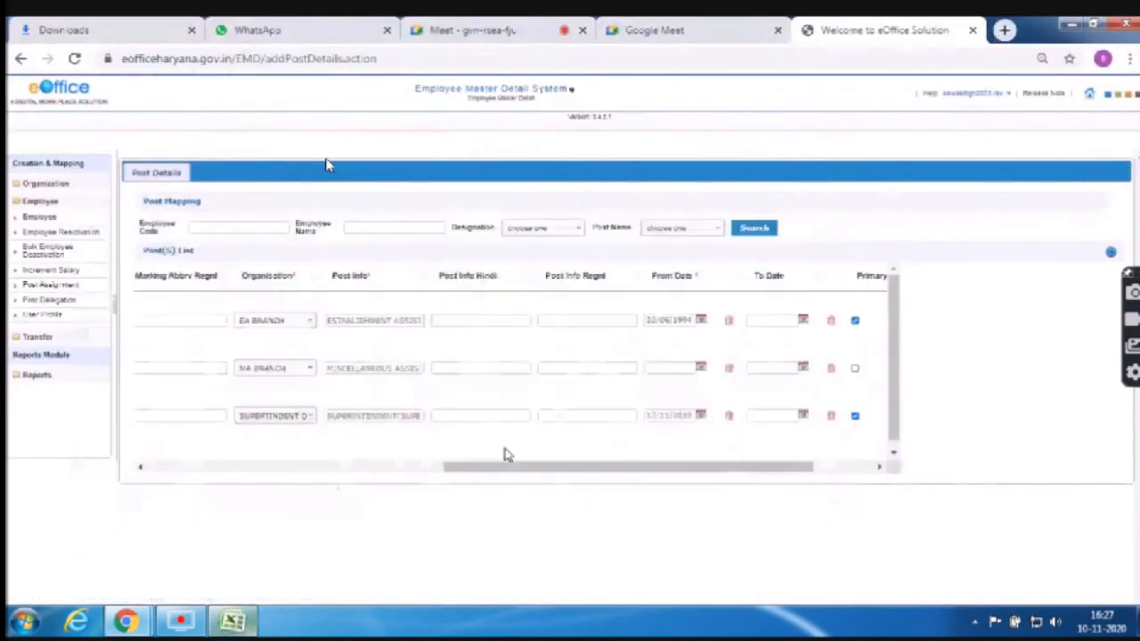
Set row 2's From Date to 16/04/1992 and mark it as the Primary post
left_click(701, 367)
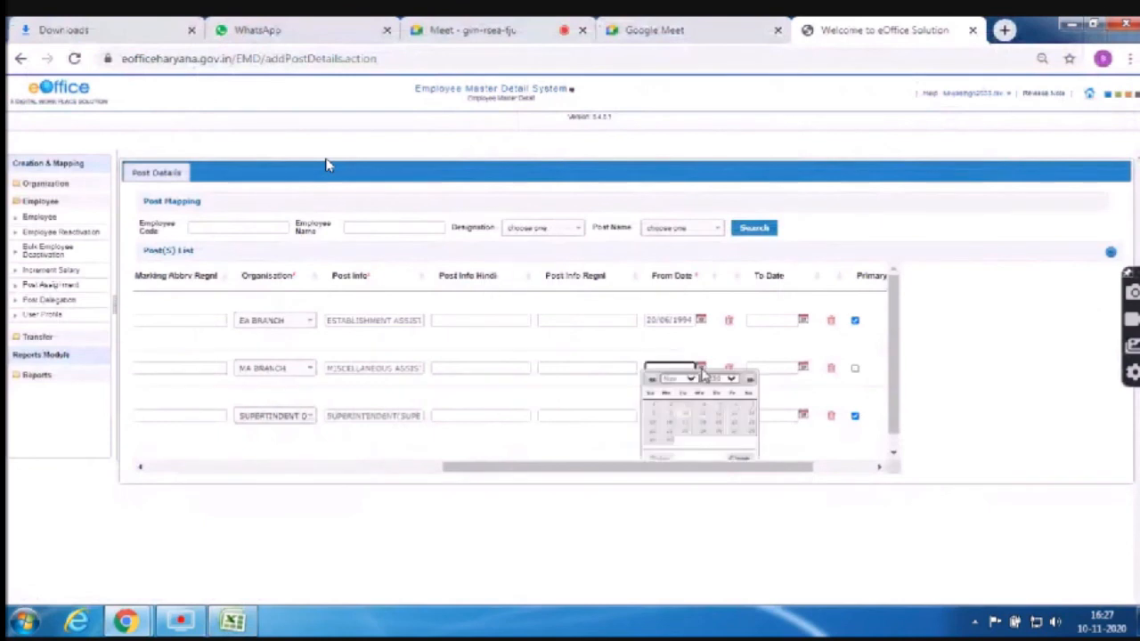
left_click(723, 380)
type("1992")
key("Return")
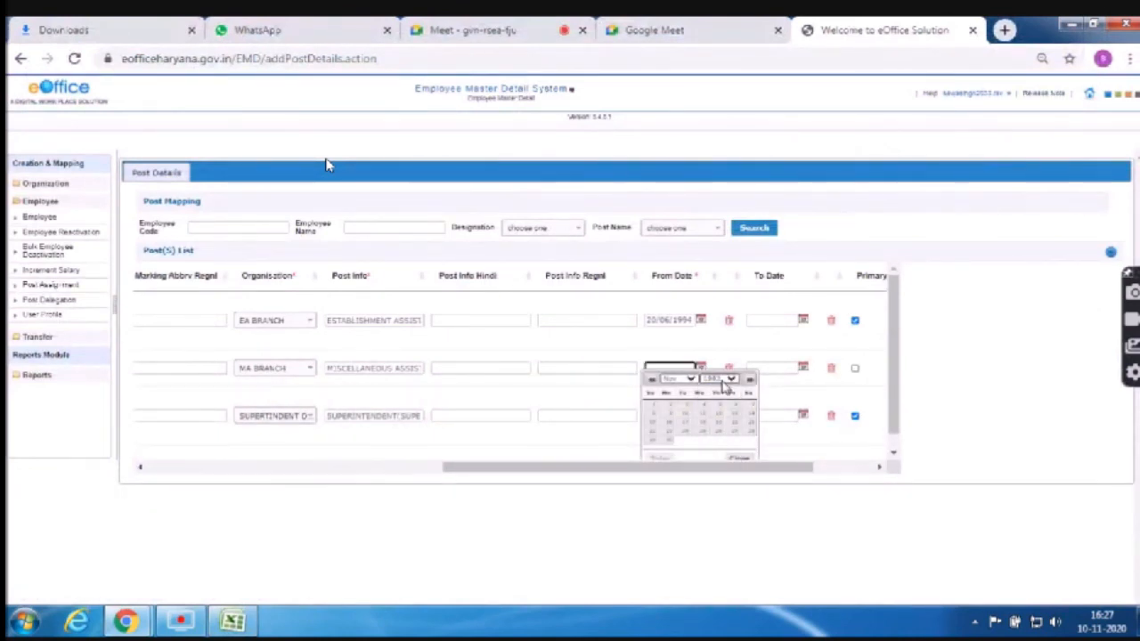
left_click(685, 381)
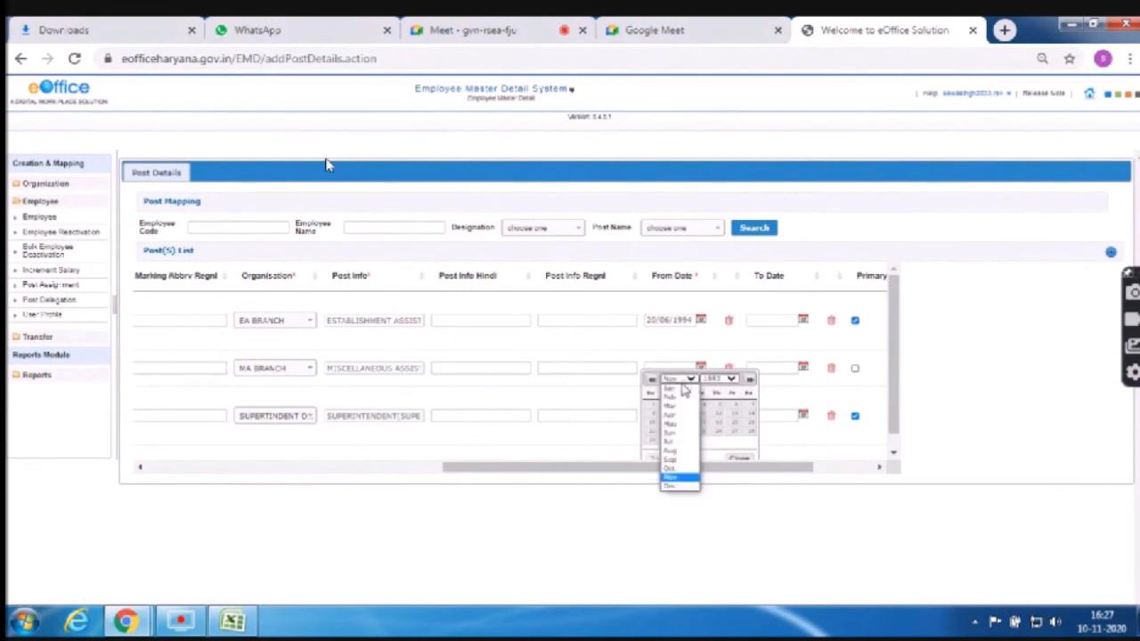
left_click(678, 417)
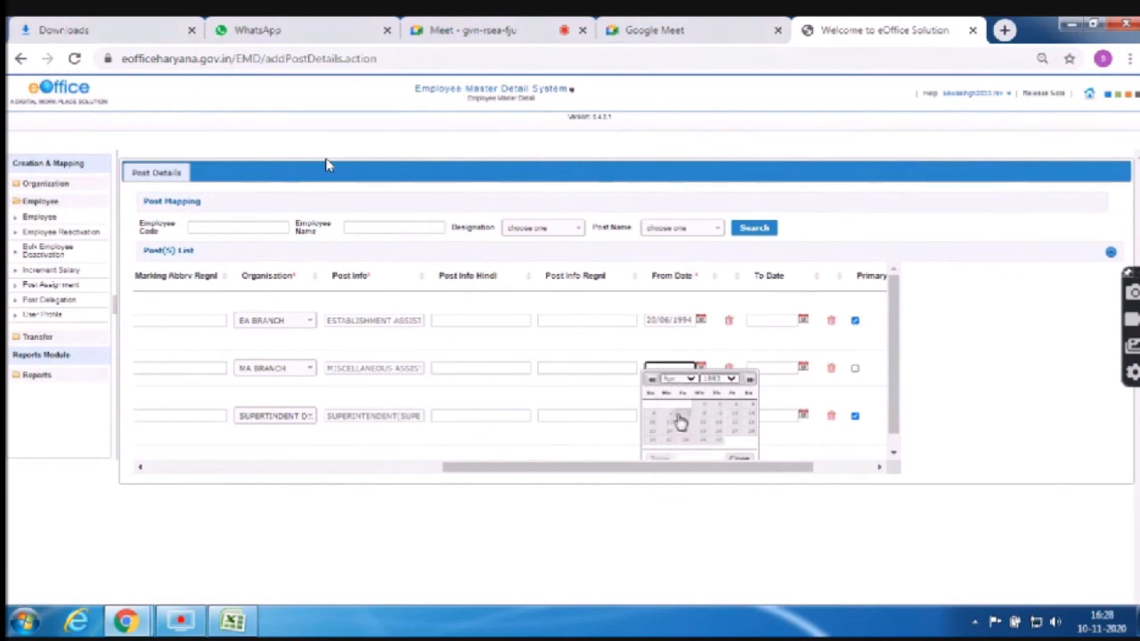
left_click(712, 434)
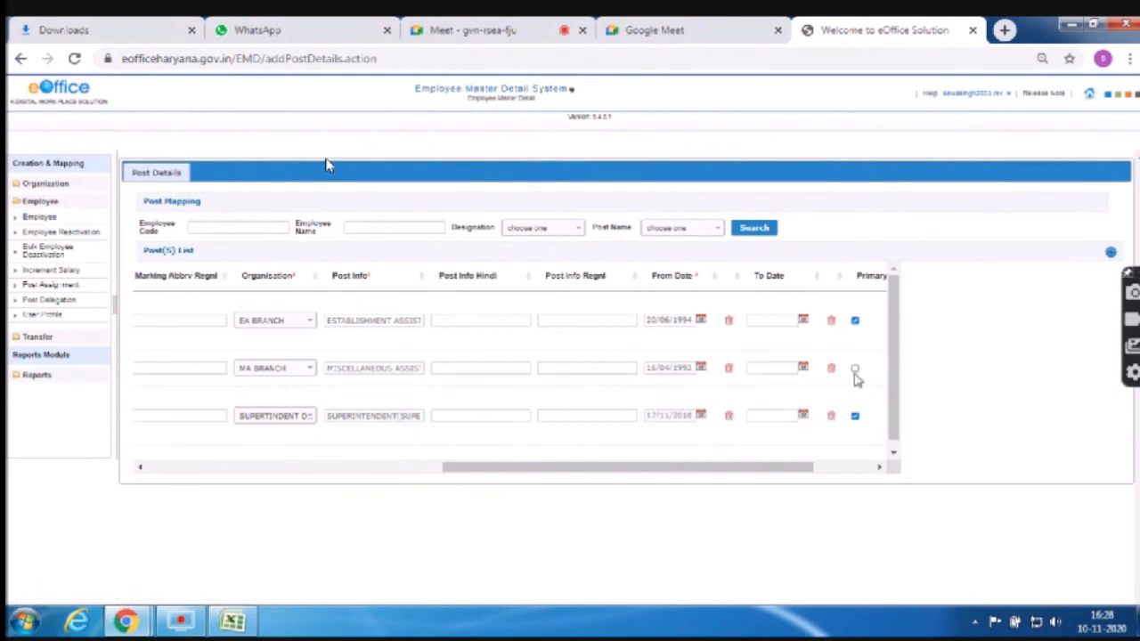
left_click(854, 368)
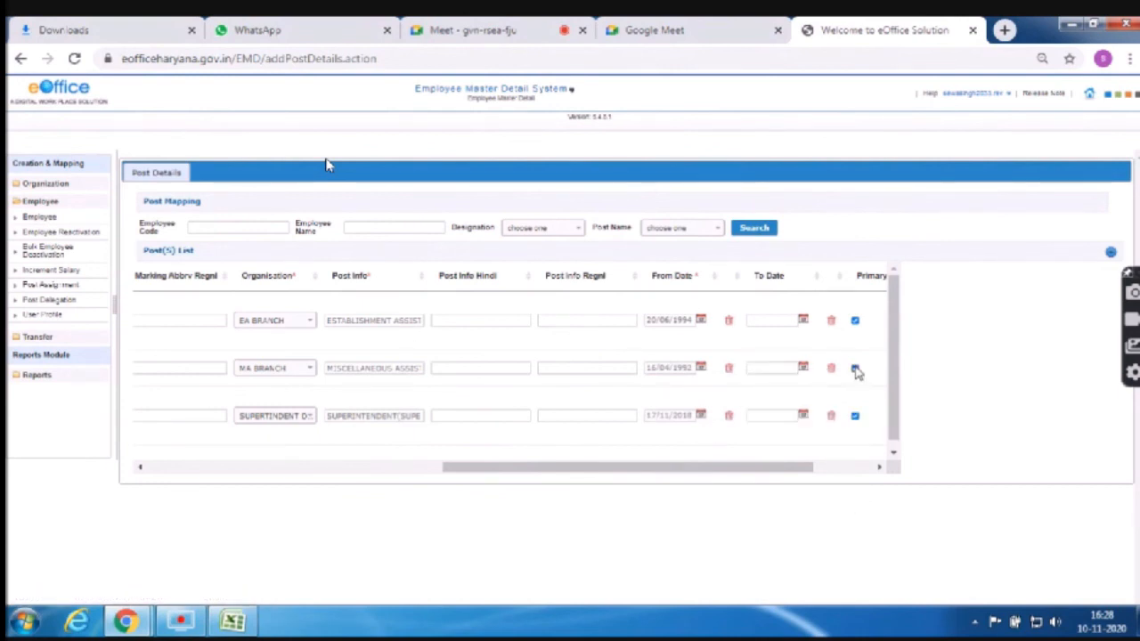
left_click(880, 468)
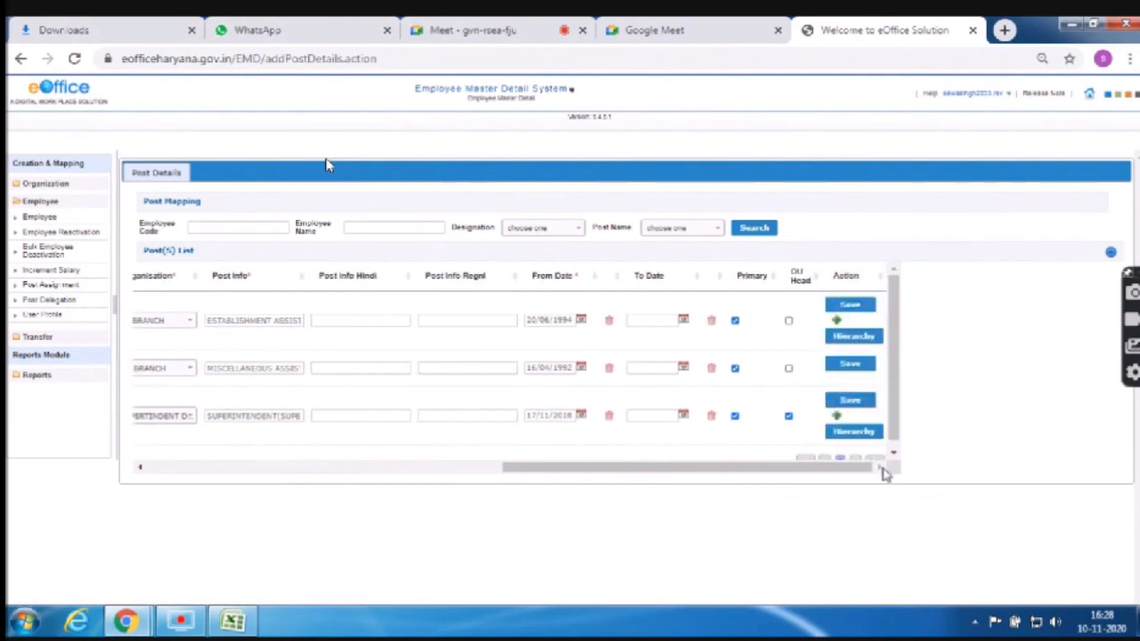
Save the MA BRANCH post and make it report to the SUPERINTENDENT DC OFFICE HISAR post
left_click(849, 367)
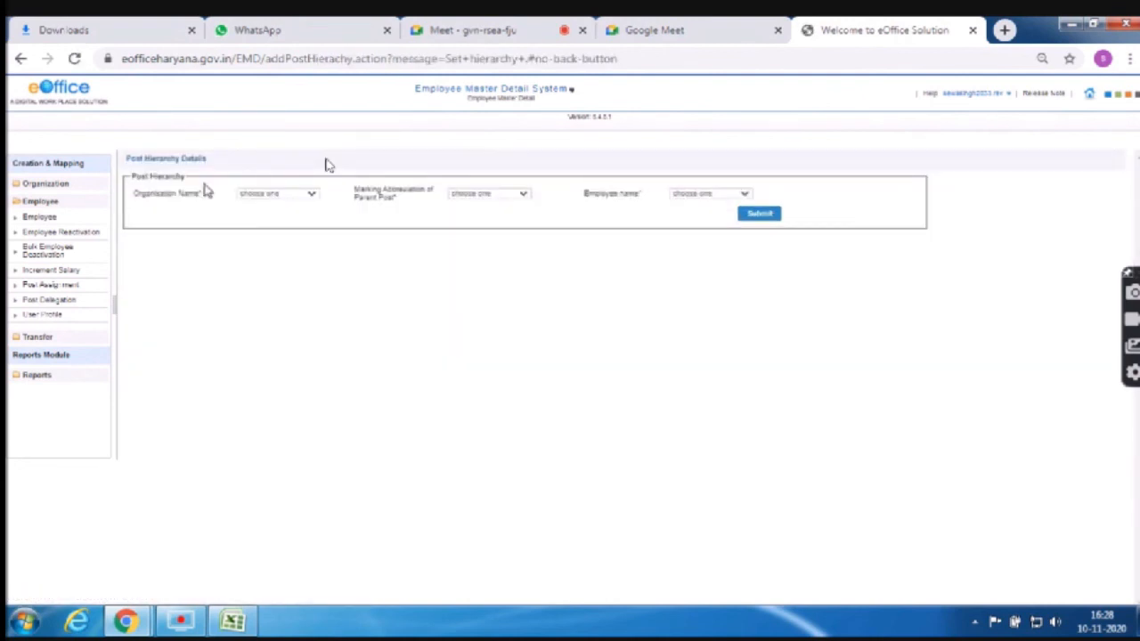
left_click(316, 197)
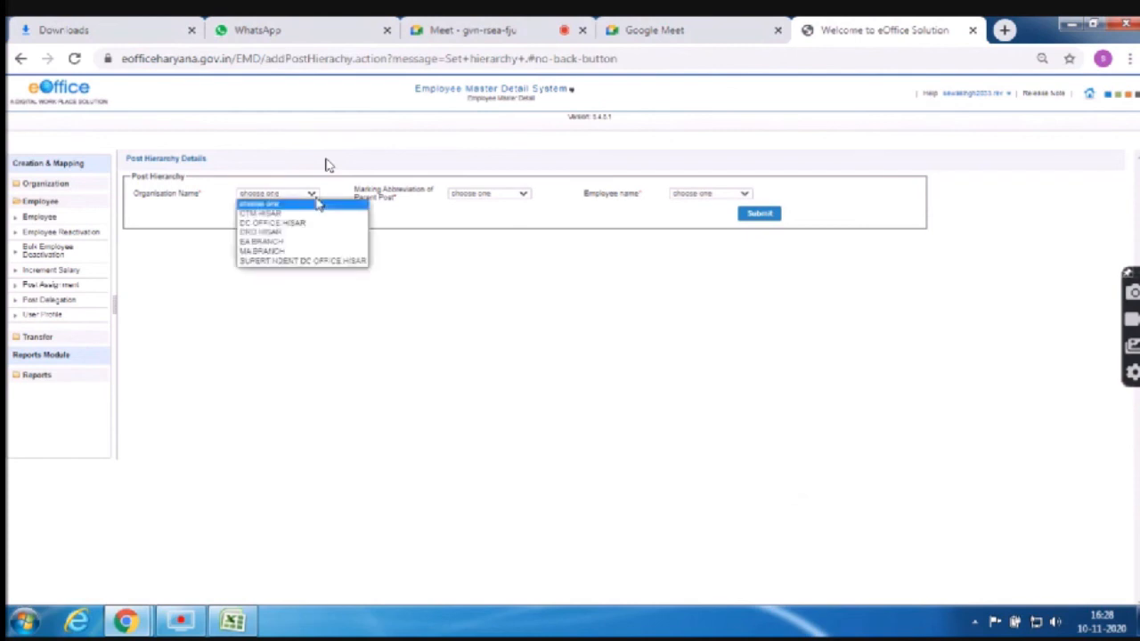
left_click(310, 261)
left_click(489, 193)
left_click(486, 215)
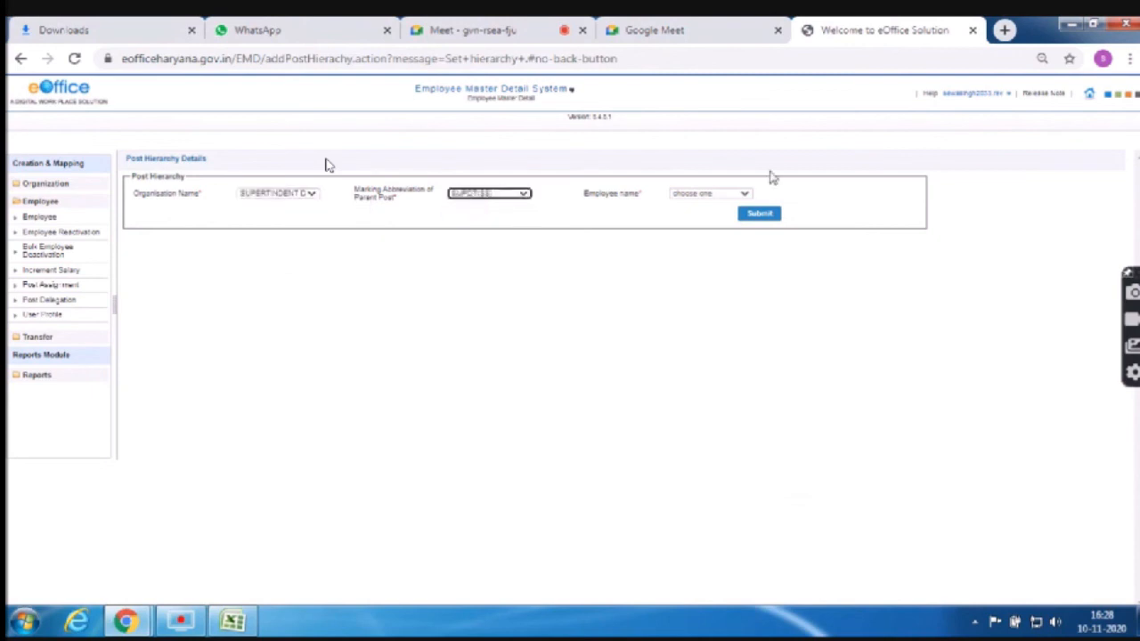
left_click(728, 194)
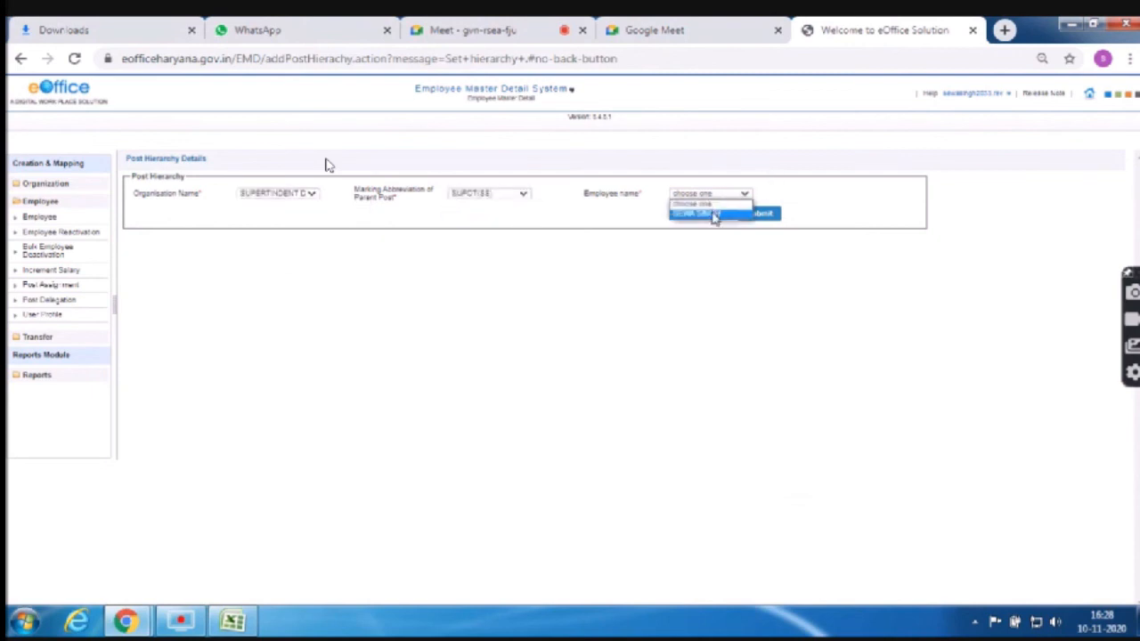
left_click(712, 214)
left_click(762, 216)
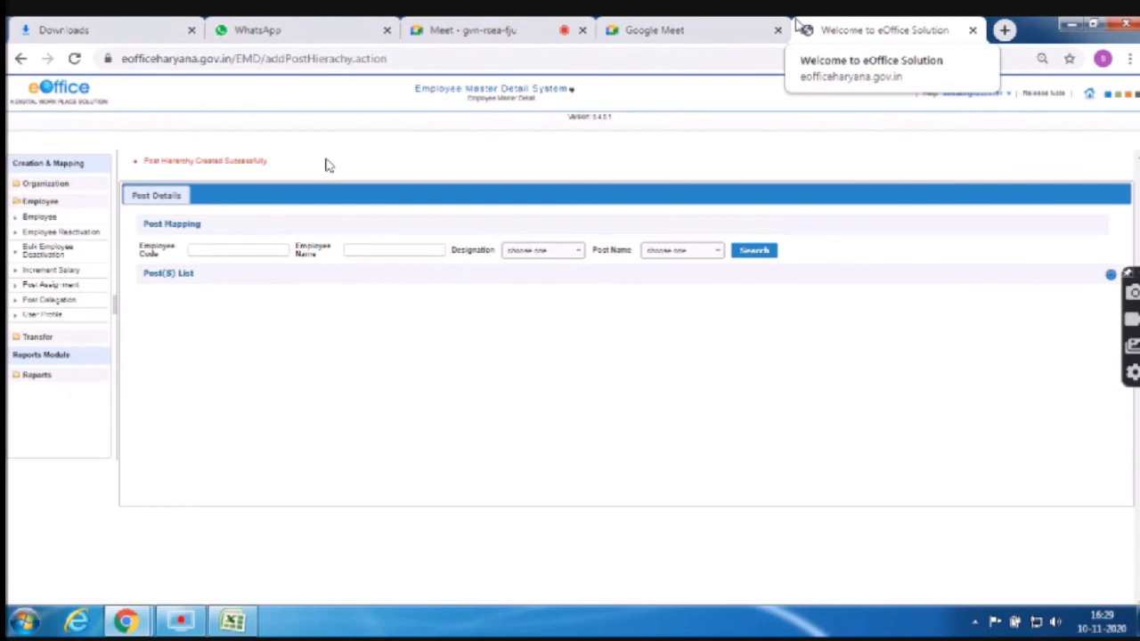
left_click(717, 27)
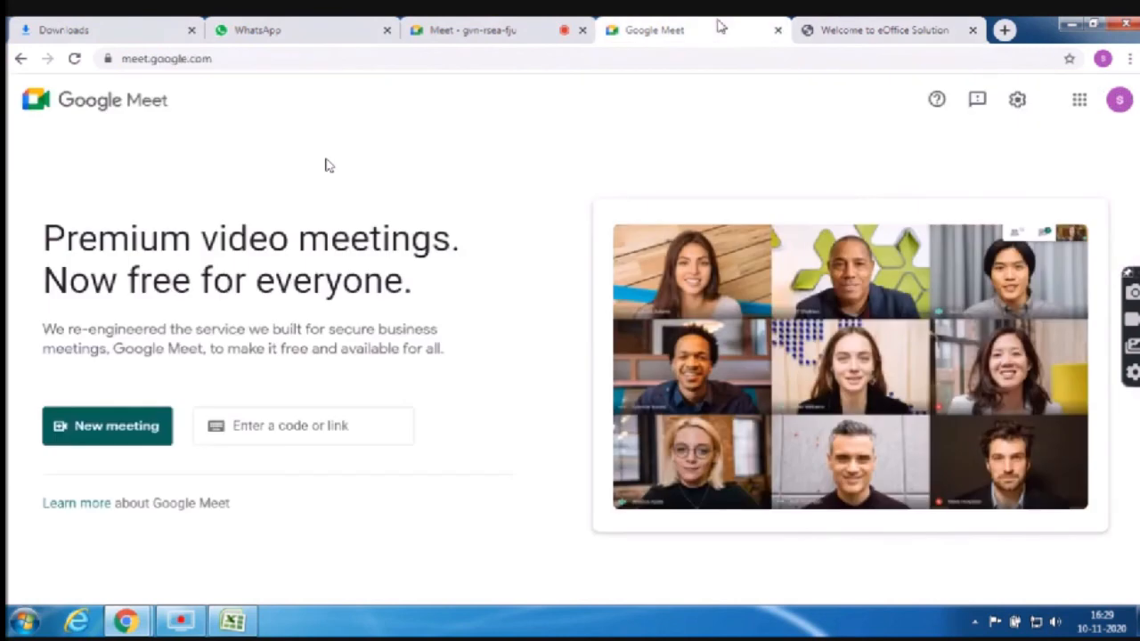
left_click(853, 32)
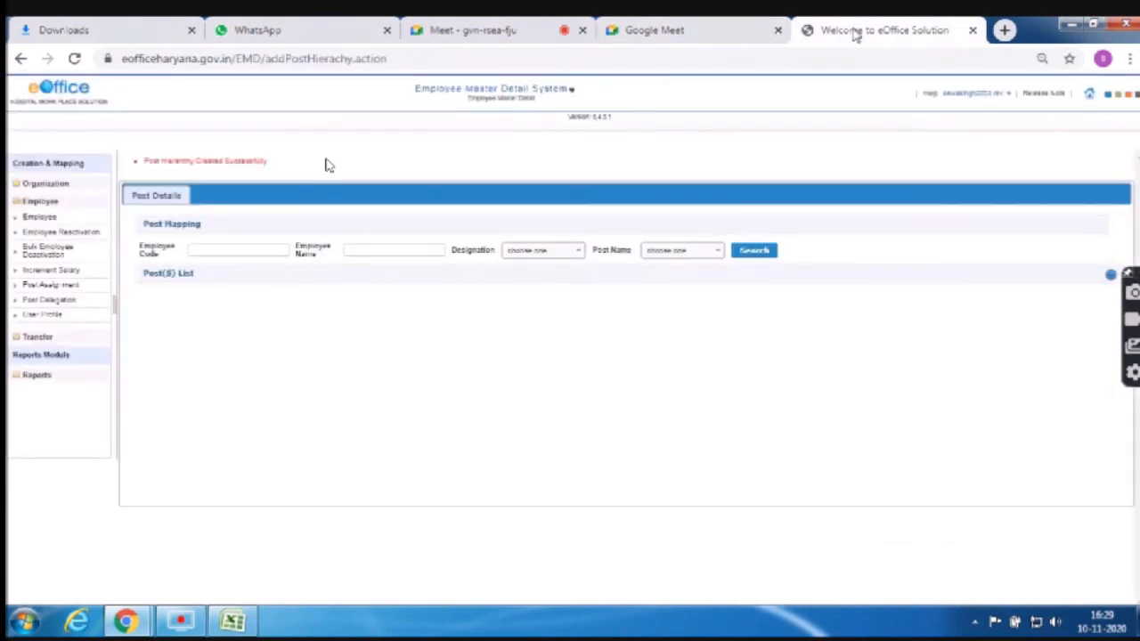